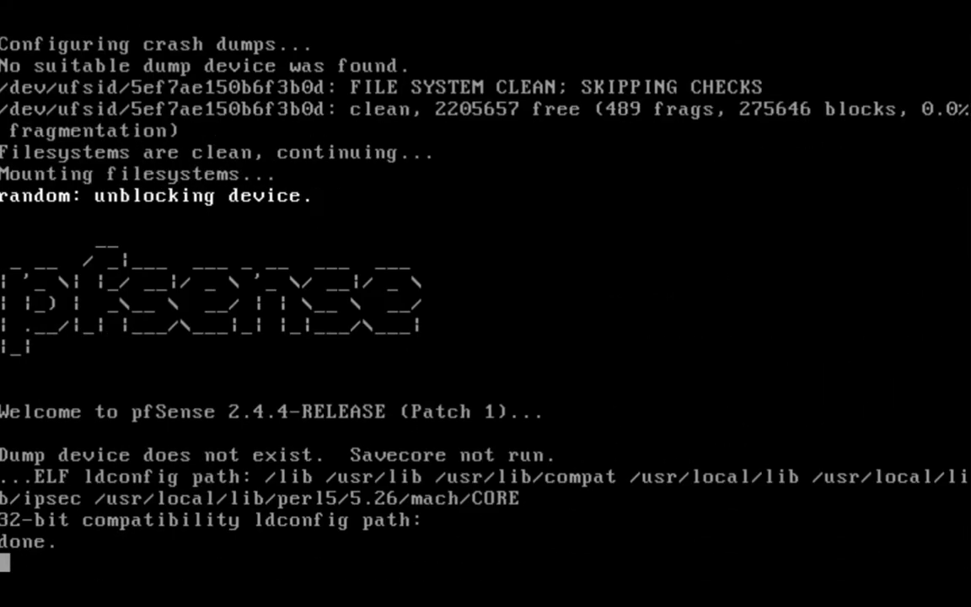
Decline VLAN setup and try to auto-detect the WAN interface.
type("n")
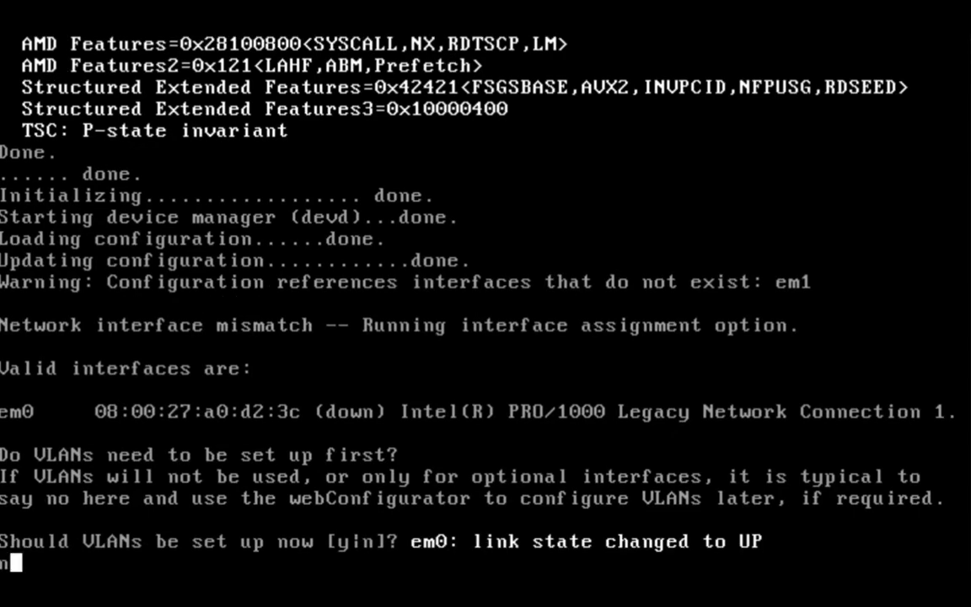
key("Return")
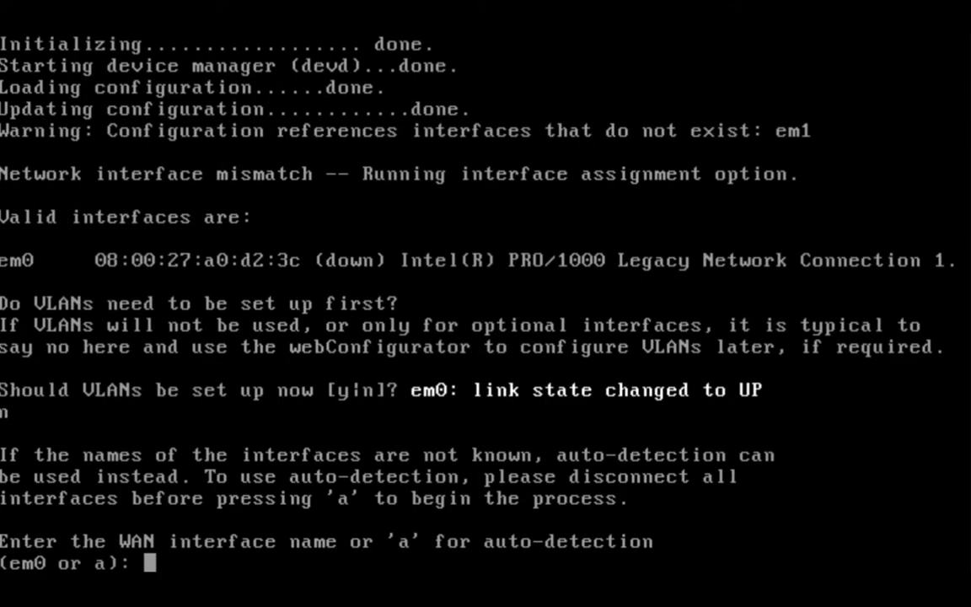
type("a")
key("Return")
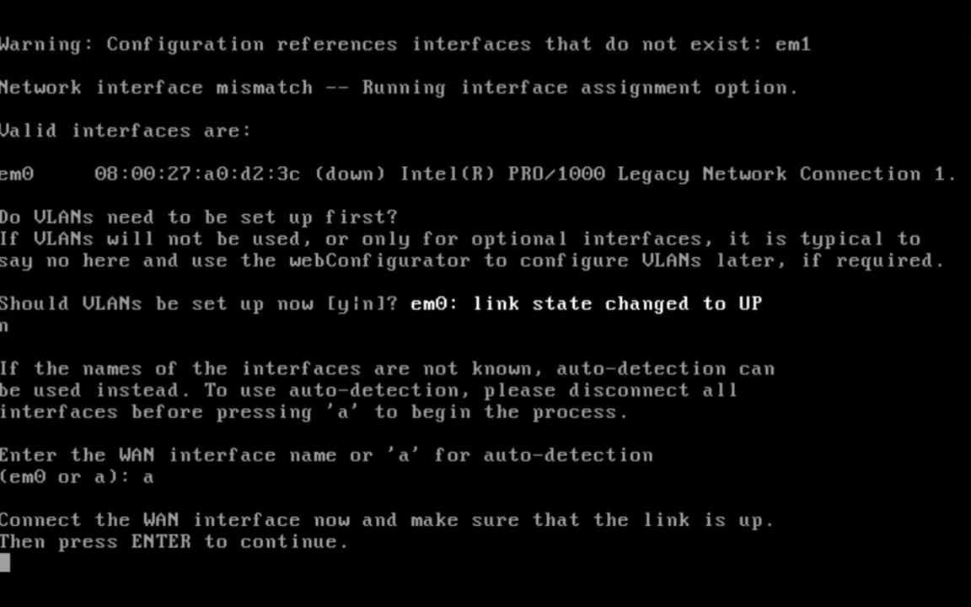
key("Return")
Assign em0 as the WAN interface, leave the LAN interface unassigned, and confirm the assignment.
type("em0")
key("Return")
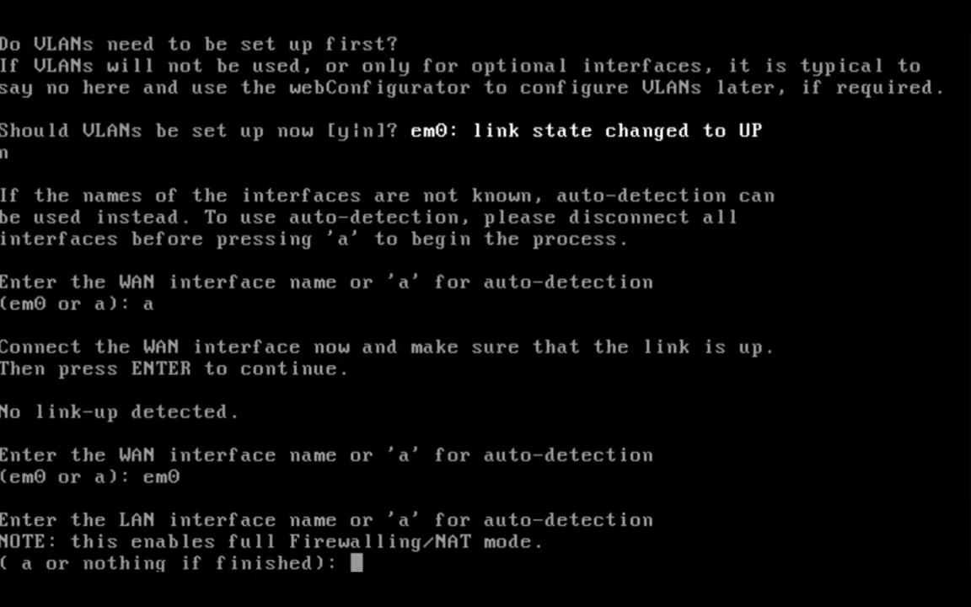
key("Return")
type("y")
key("Return")
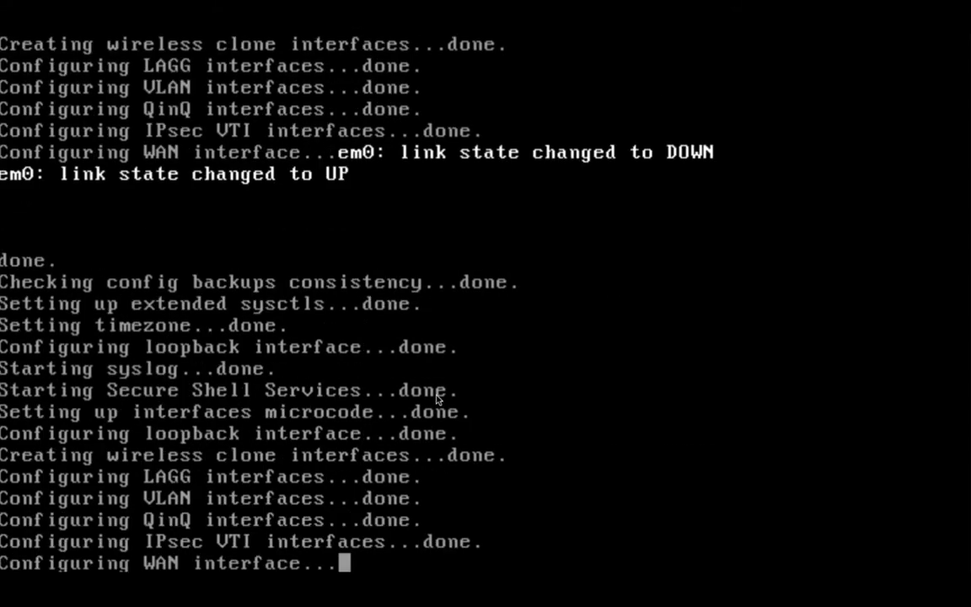
Give the WAN interface the static IPv4 address 192.168.10.252 with a 24-bit subnet and no upstream gateway.
type("2")
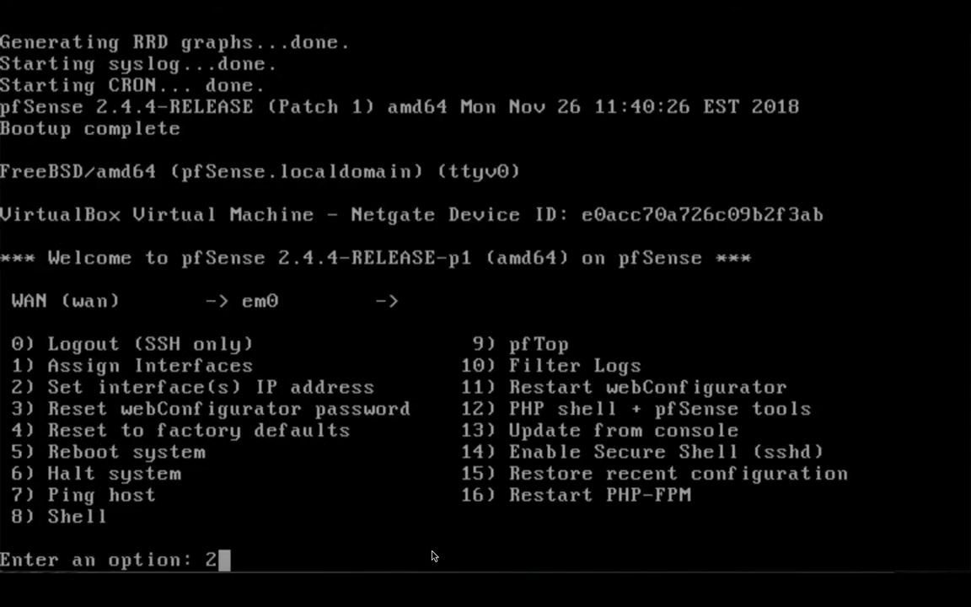
key("Return")
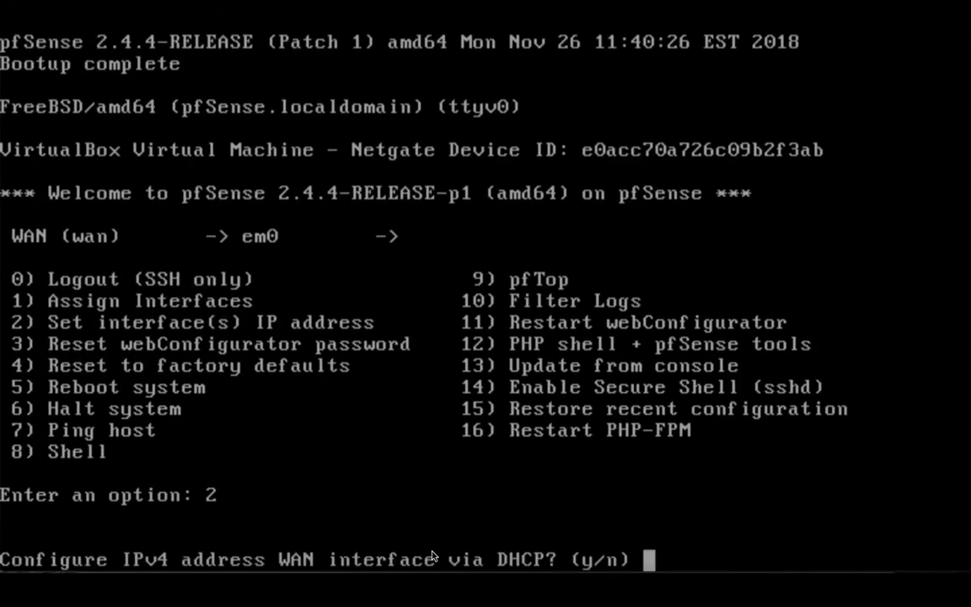
type("n")
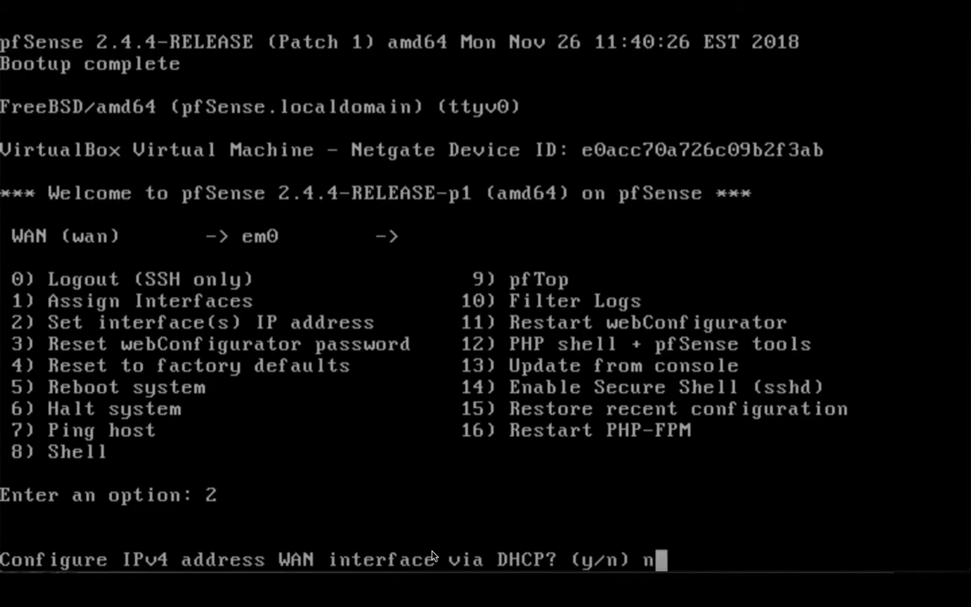
key("Return")
type("192")
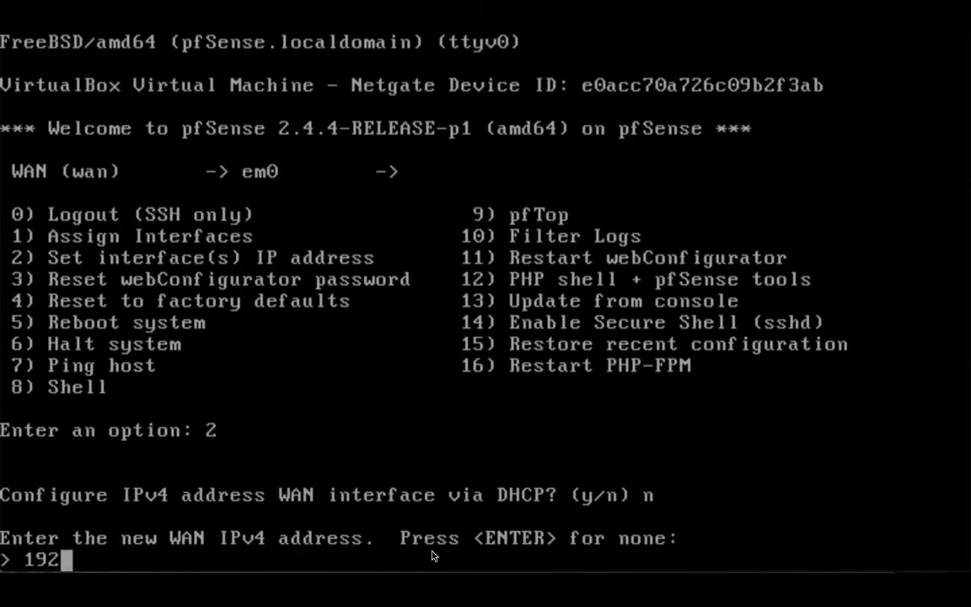
type(".168.10")
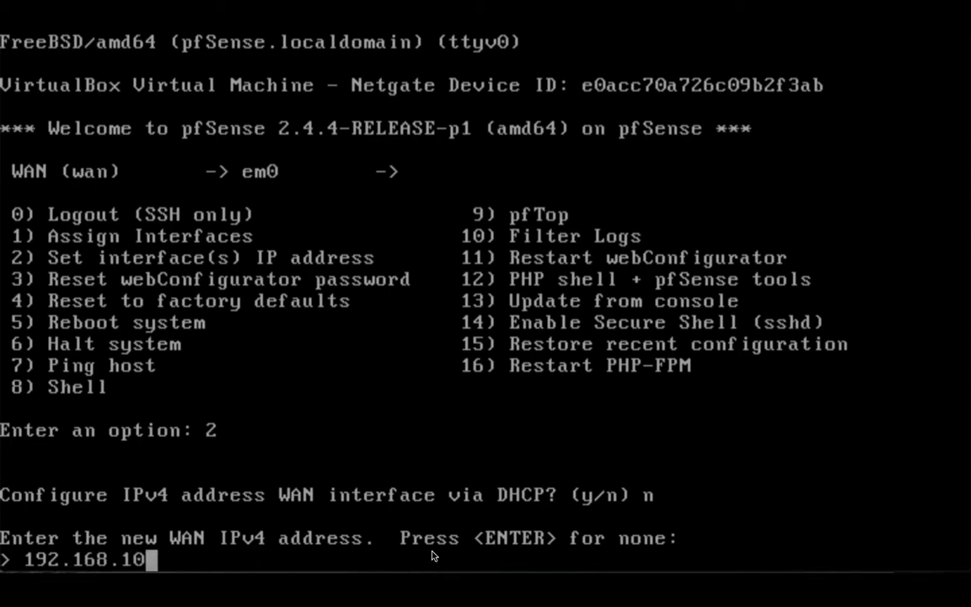
type(".252")
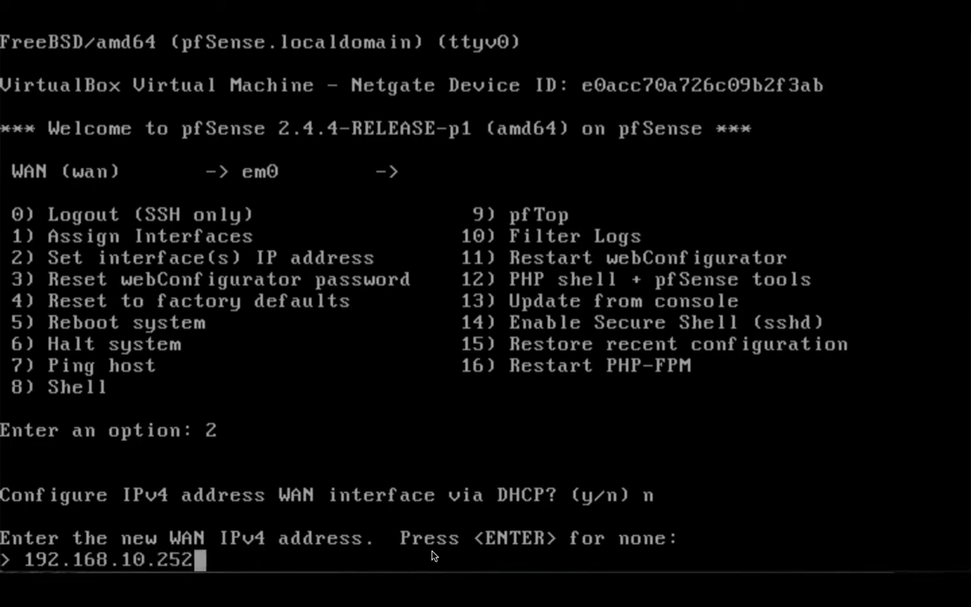
key("Return")
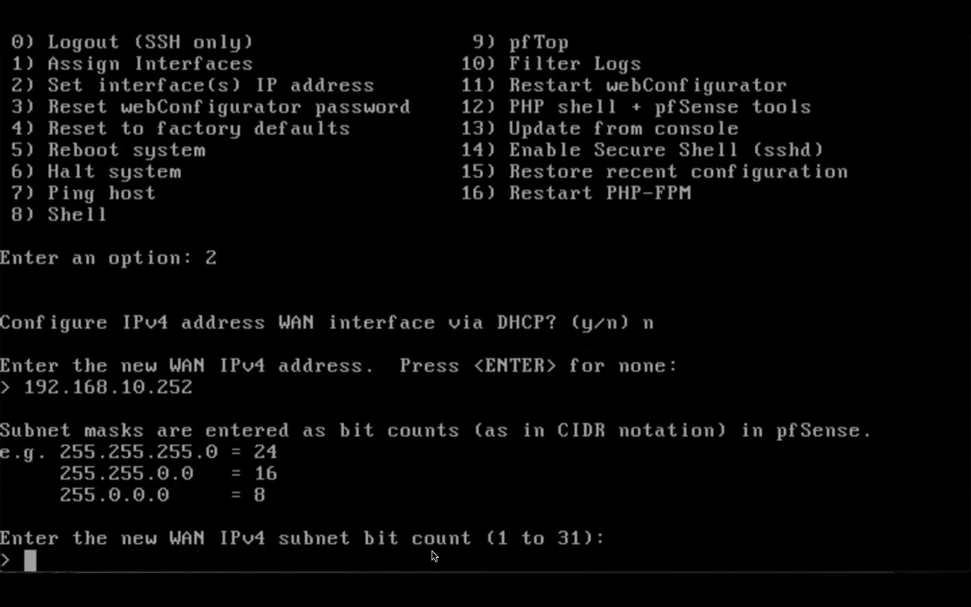
type("24")
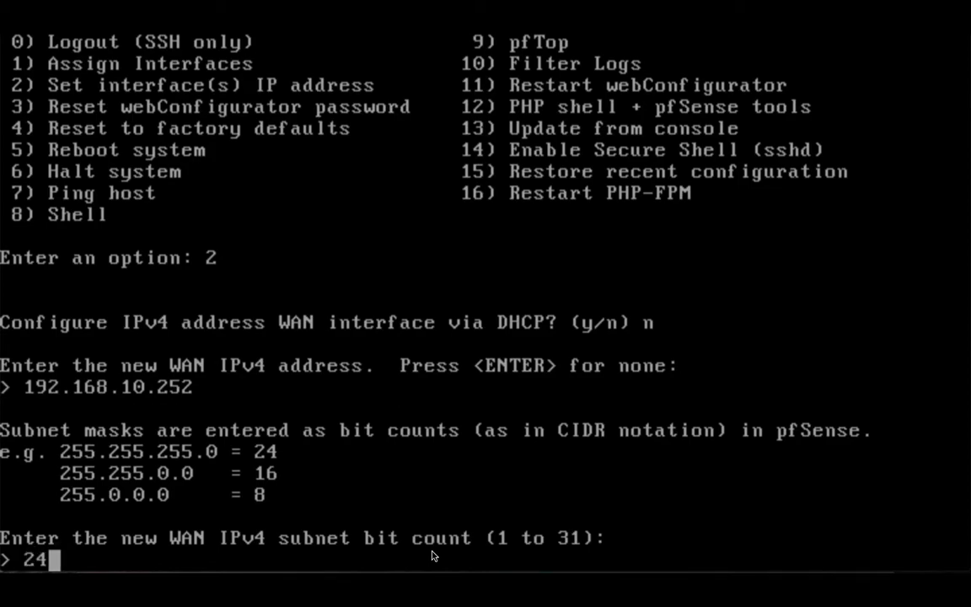
key("Return")
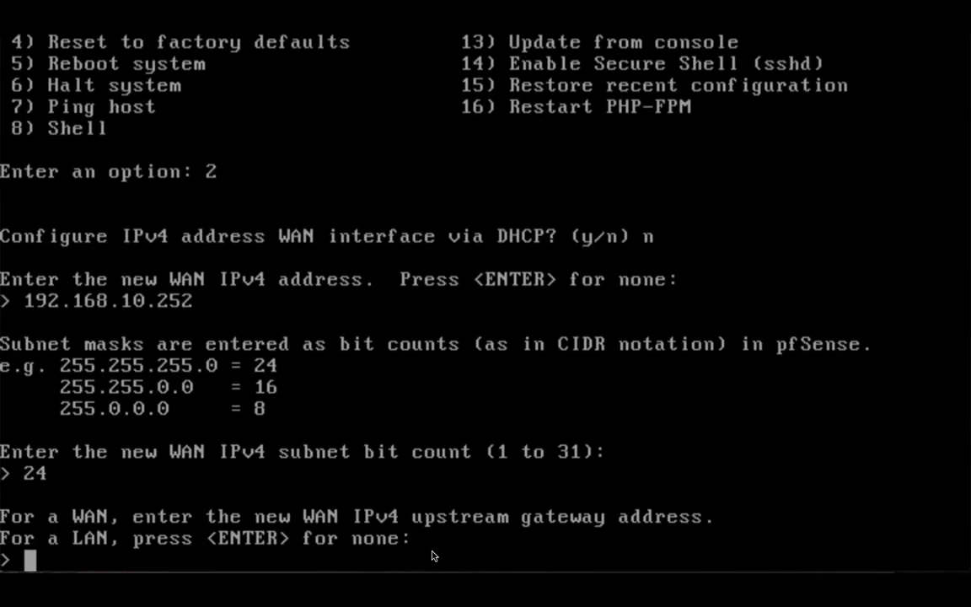
key("Return")
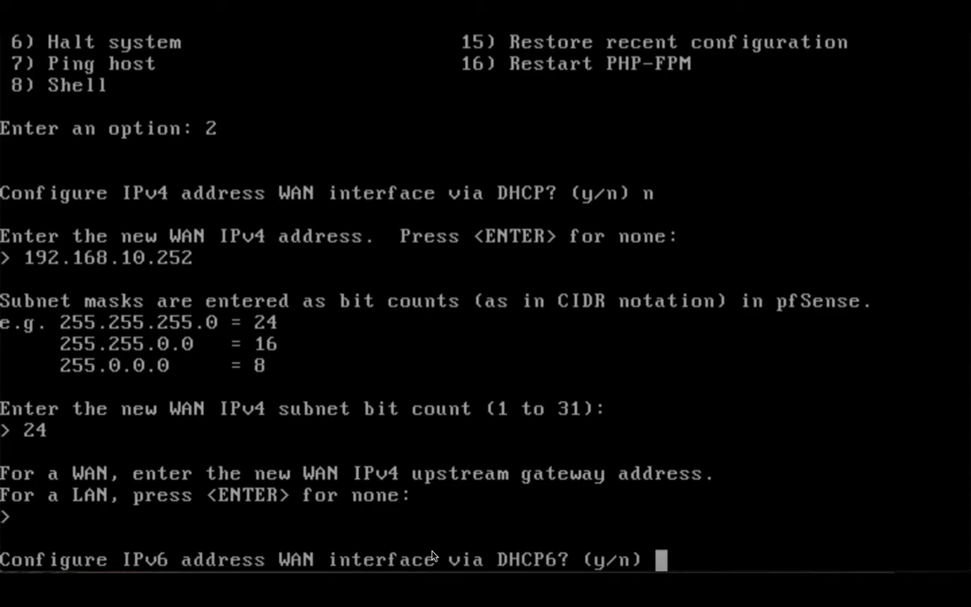
Leave the WAN interface without DHCP6, an IPv6 address or a DHCP server, and revert the webConfigurator protocol to HTTP.
type("n")
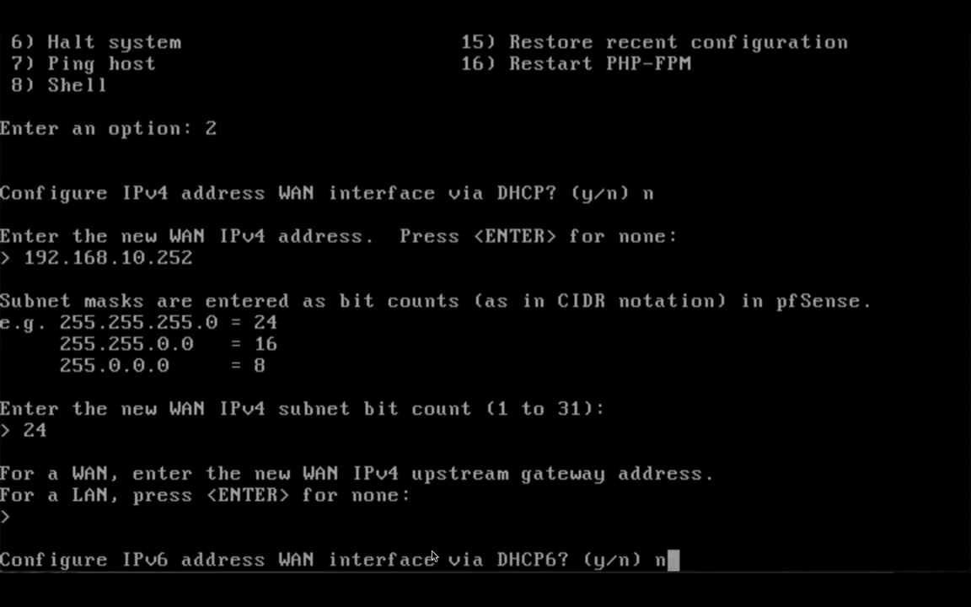
key("Return")
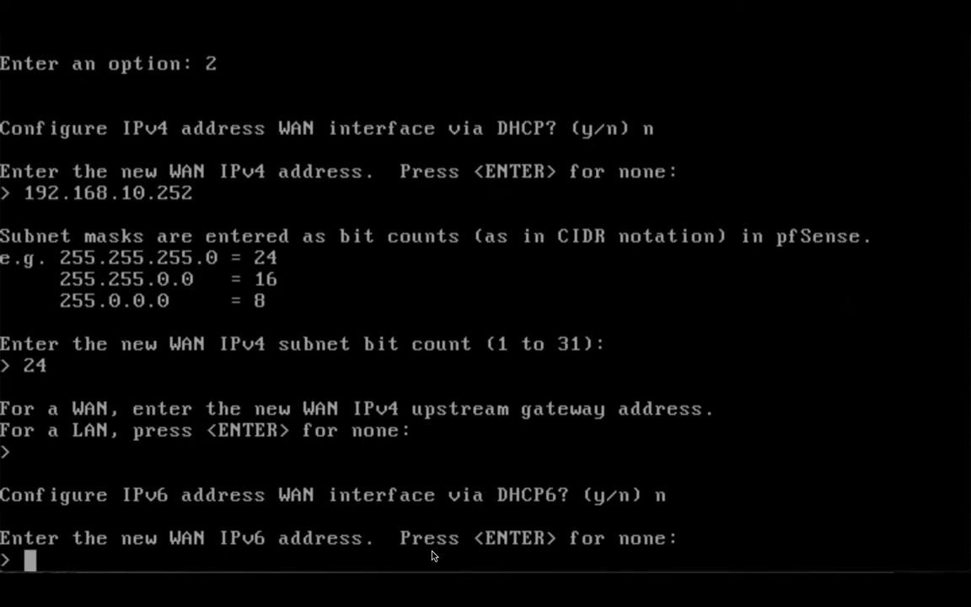
key("Return")
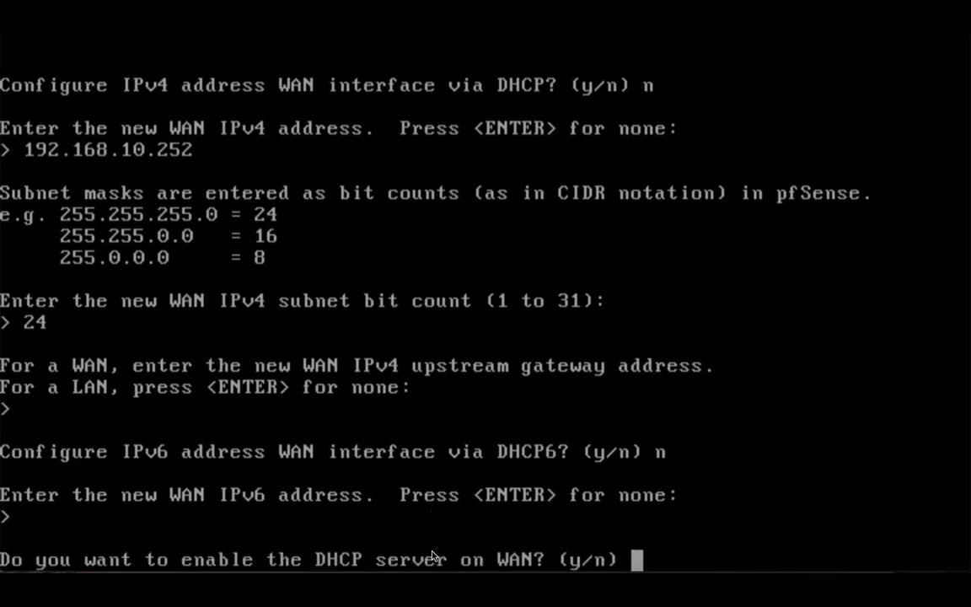
type("n")
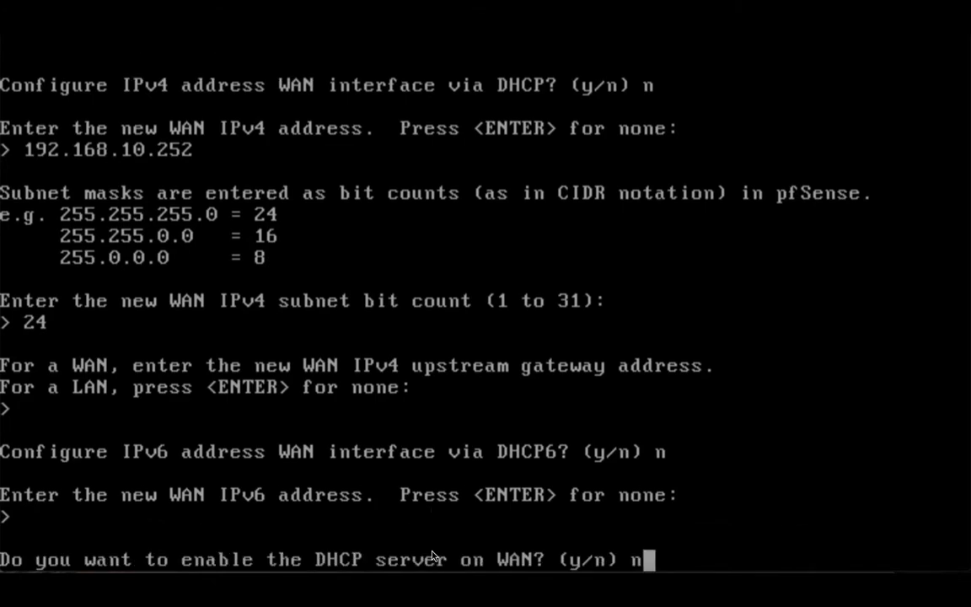
key("Return")
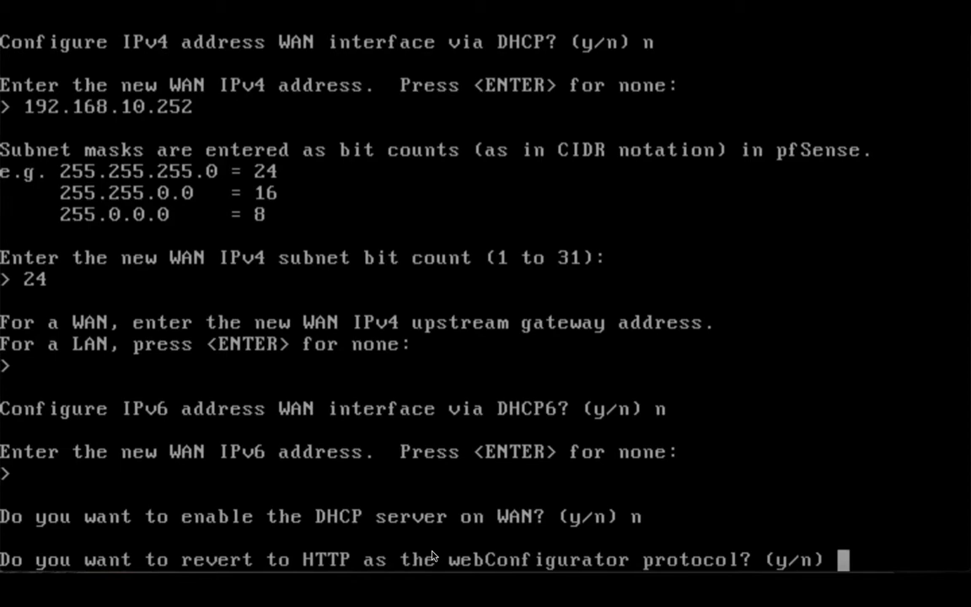
type("y")
key("Return")
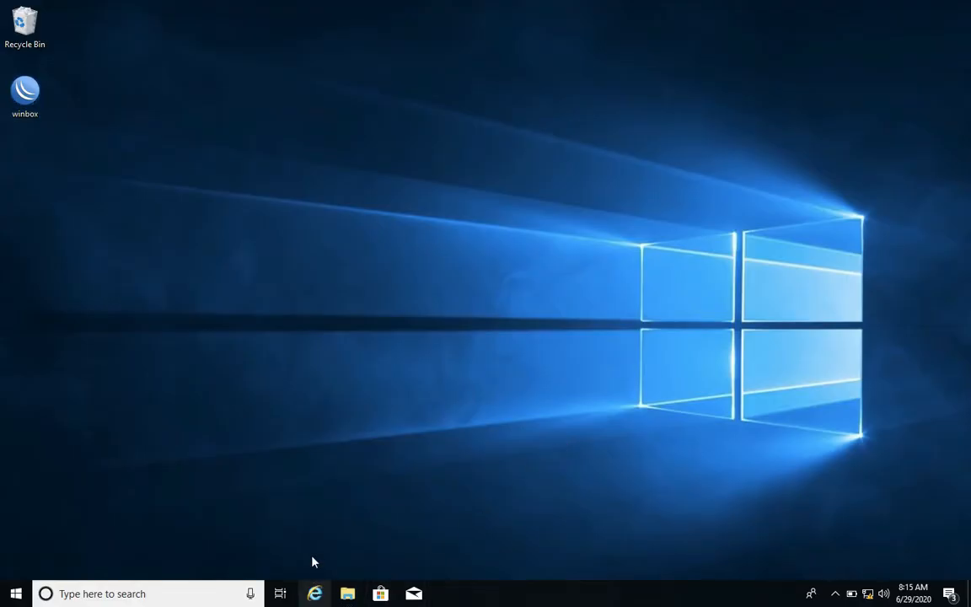
Switch to Internet Explorer and load the pfSense webConfigurator at 192.168.10.252.
left_click(315, 593)
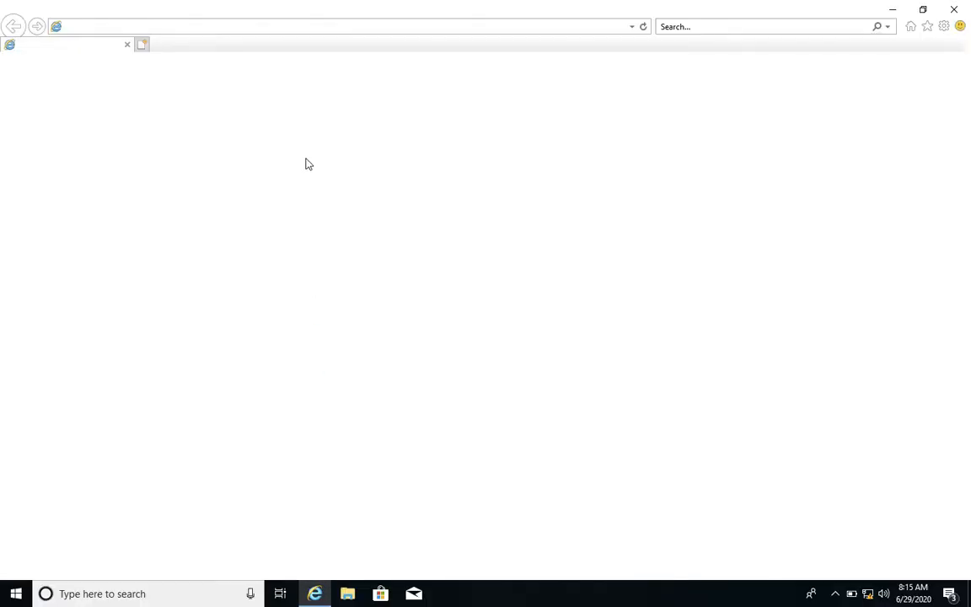
left_click(277, 27)
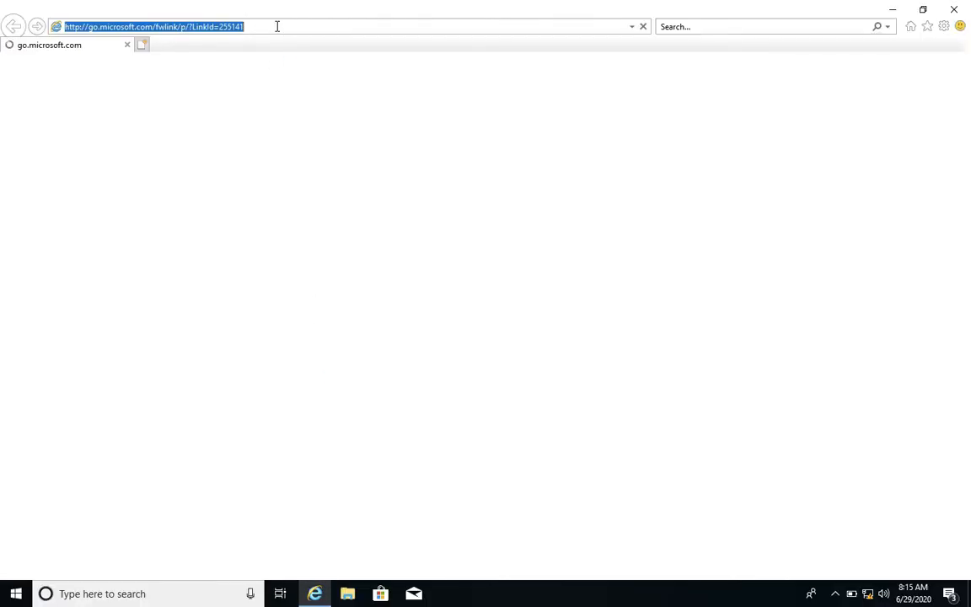
type("192.168.10.252/")
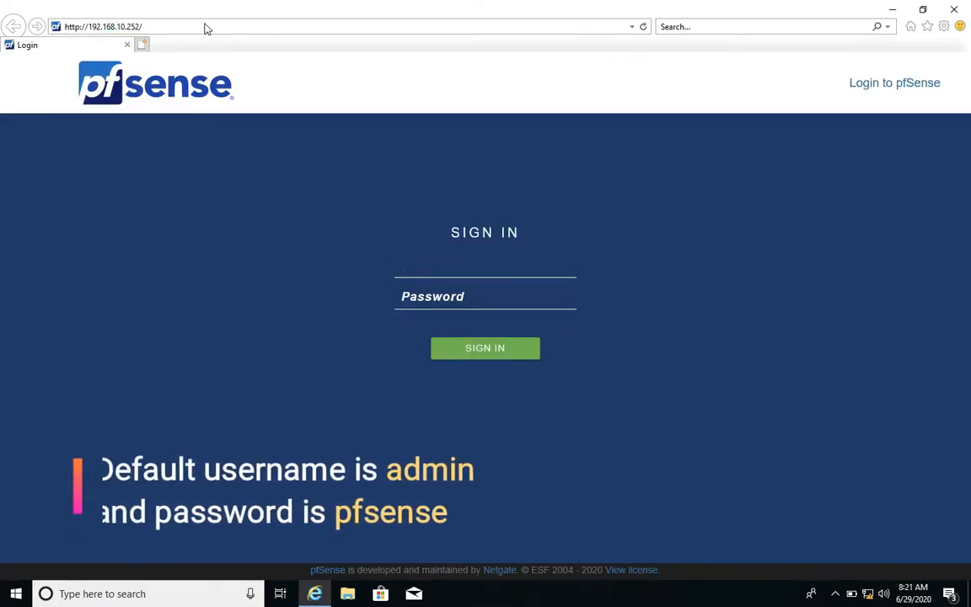
Sign in as admin with the account password and decline updating the stored password.
type("admin")
key("Tab")
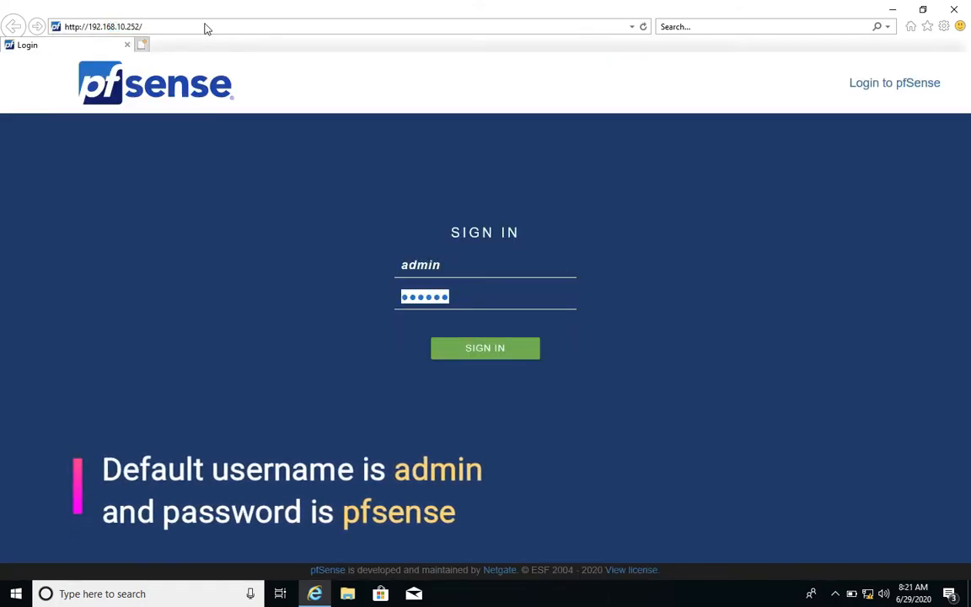
type("pfsense")
key("Return")
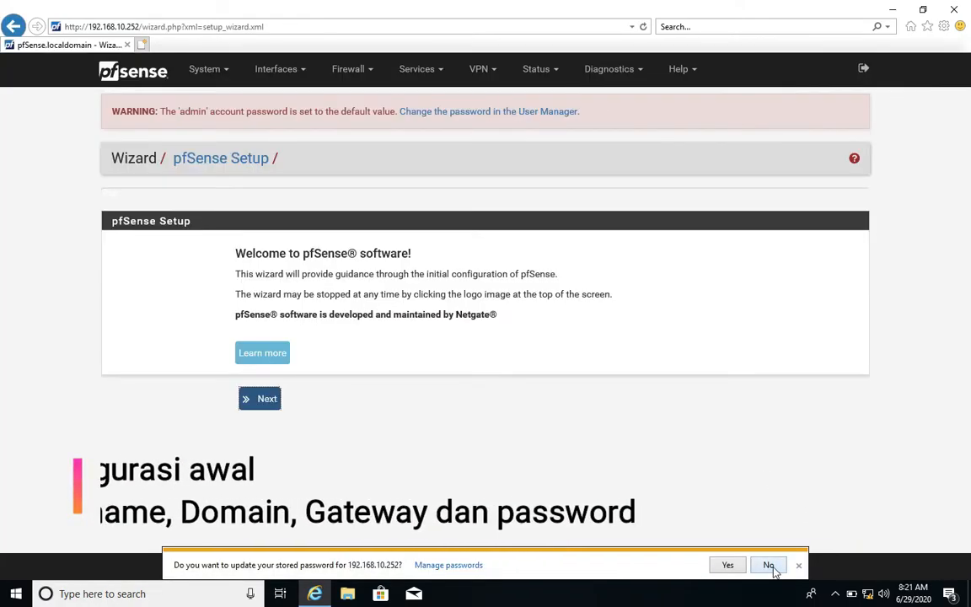
left_click(769, 566)
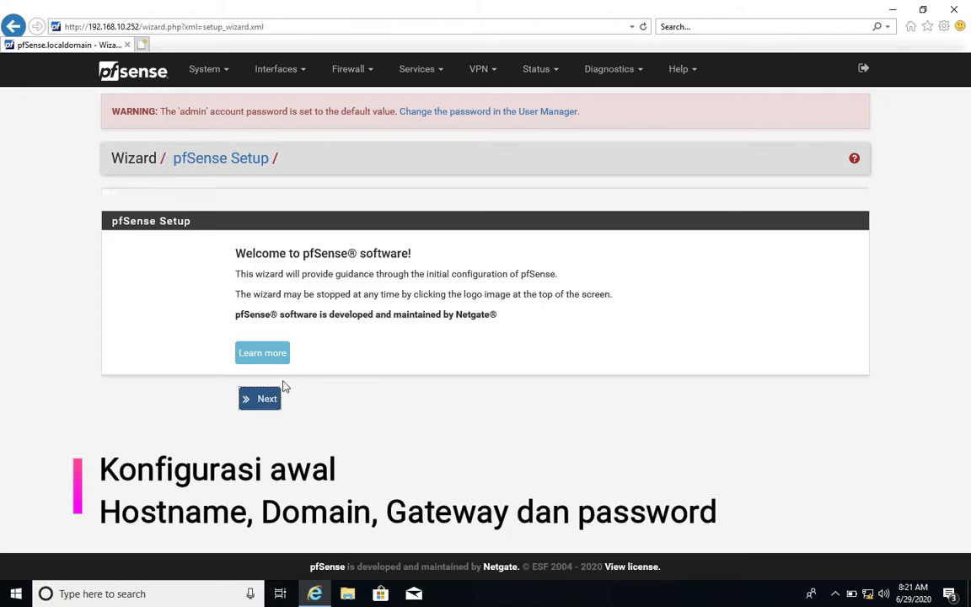
Advance the setup wizard to General Information and set the hostname to vpnserver and the domain to itdaglog.org.
left_click(262, 400)
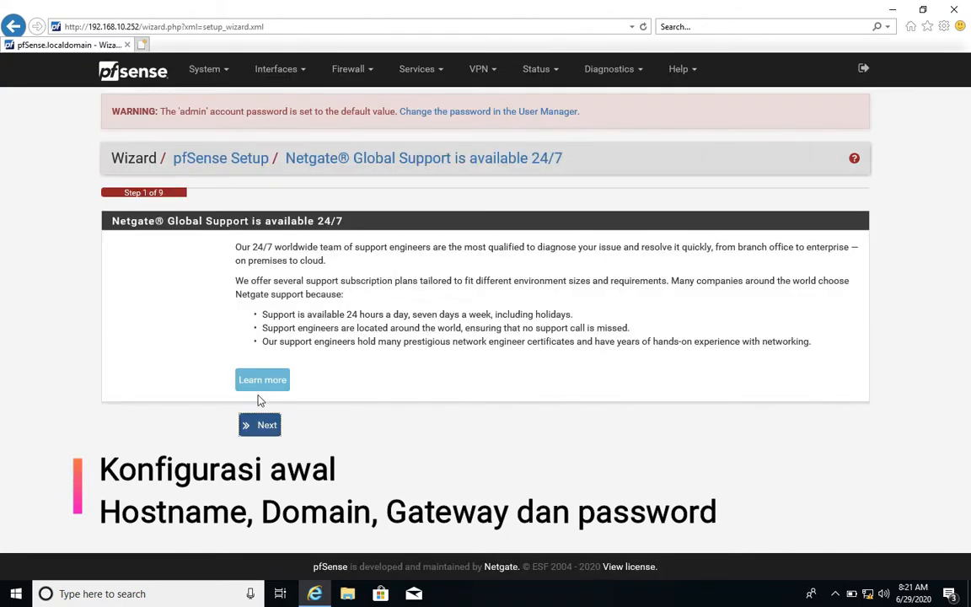
left_click(261, 426)
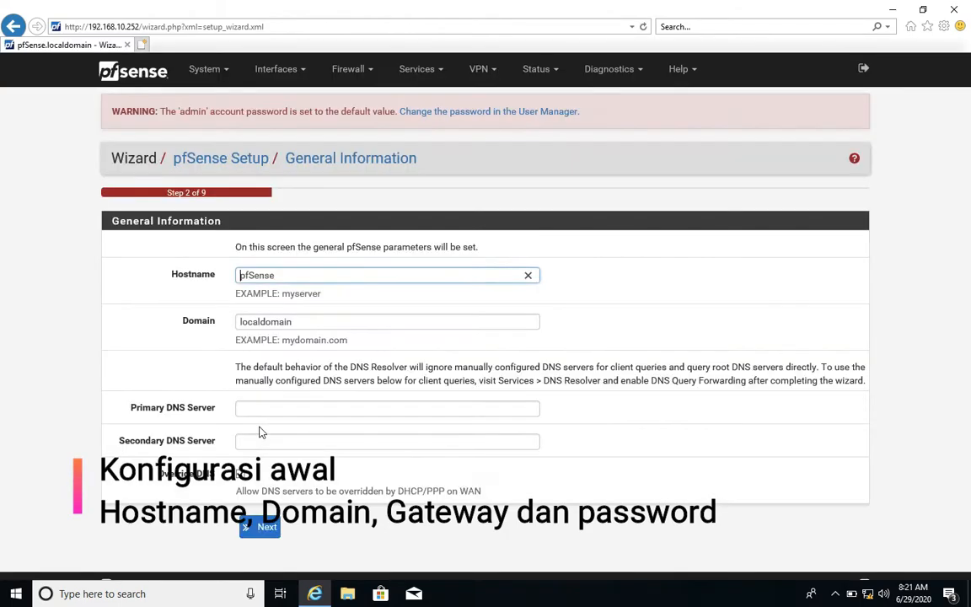
double_click(326, 279)
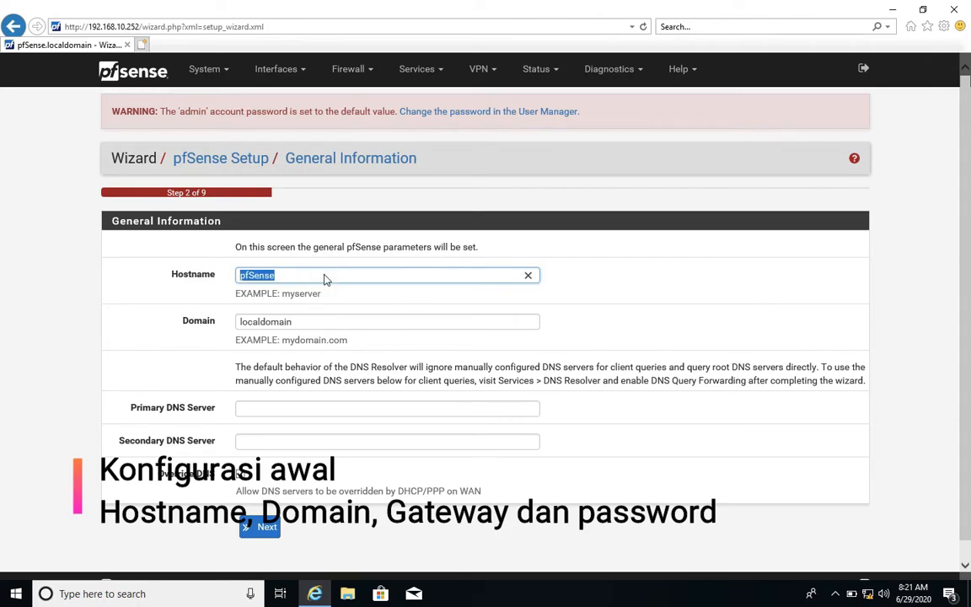
type("vpnserver")
double_click(326, 323)
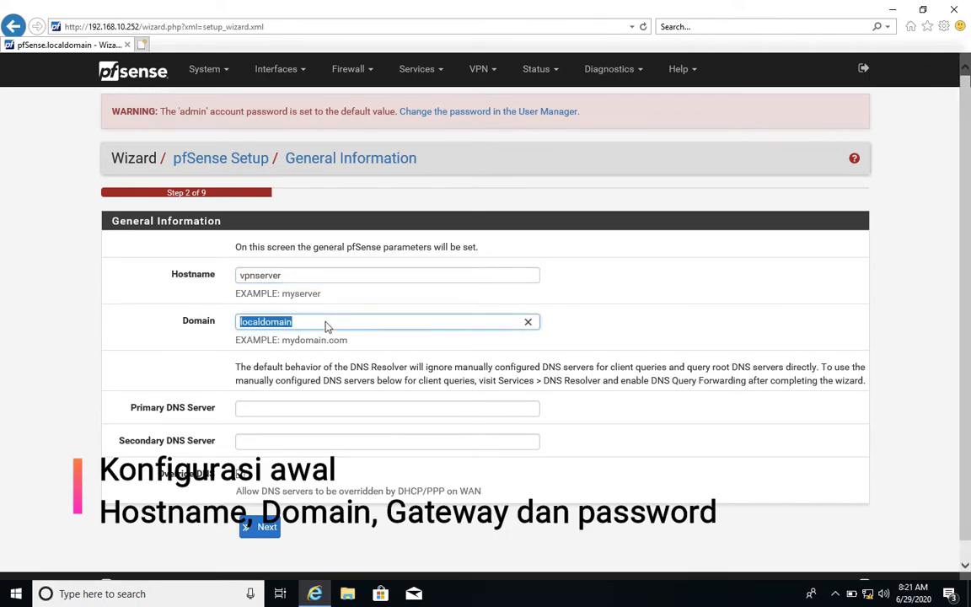
type("itdaglog")
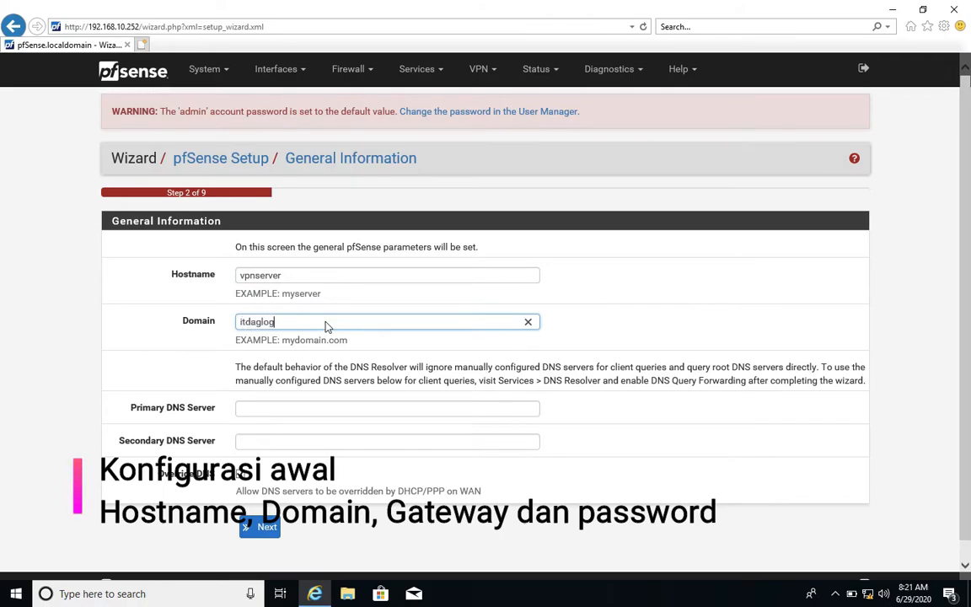
type(".crg")
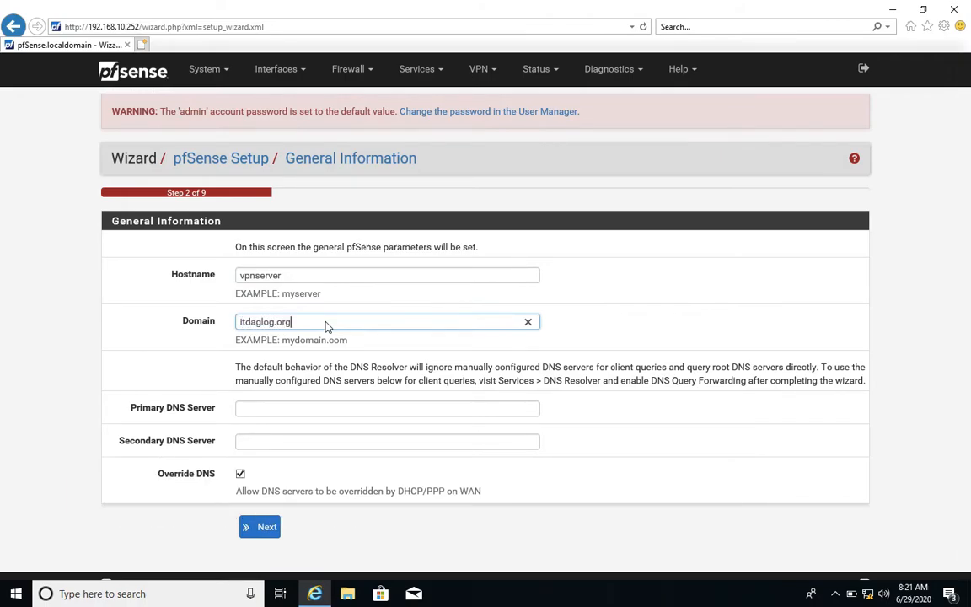
Set the primary DNS server to 192.168.10.254 and continue to the time server settings.
left_click(300, 408)
type("192")
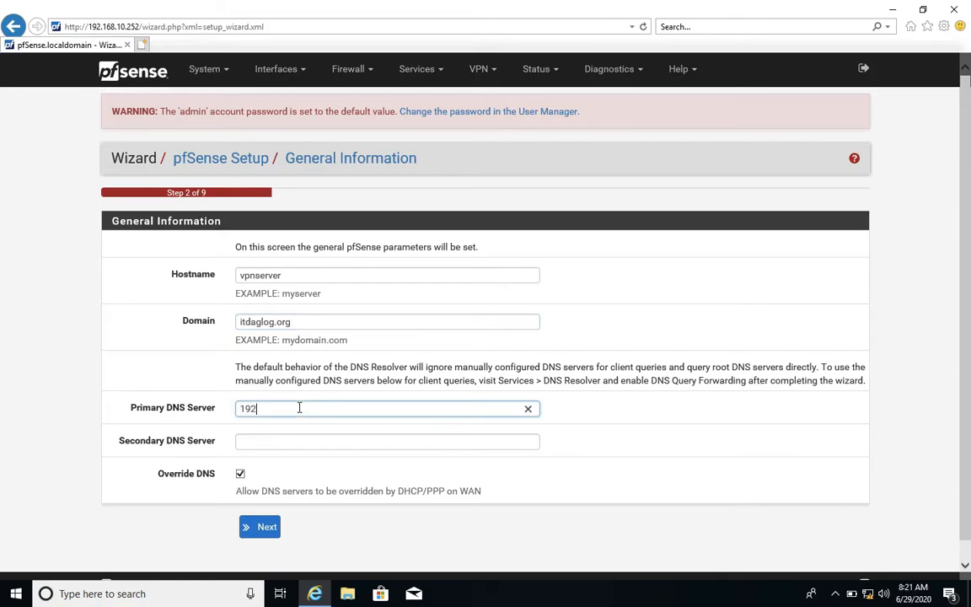
type(".168.10.2")
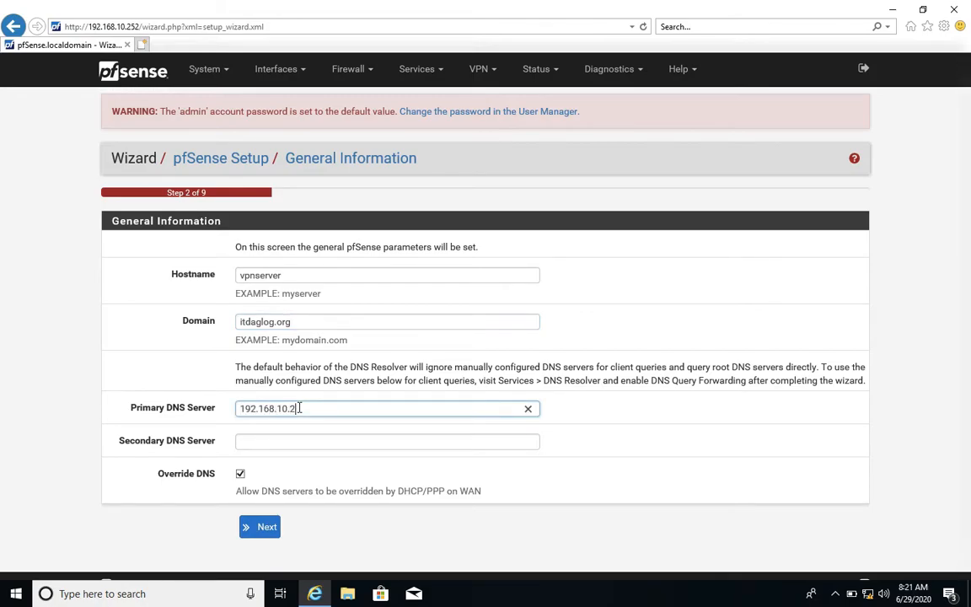
type("54")
left_click(268, 530)
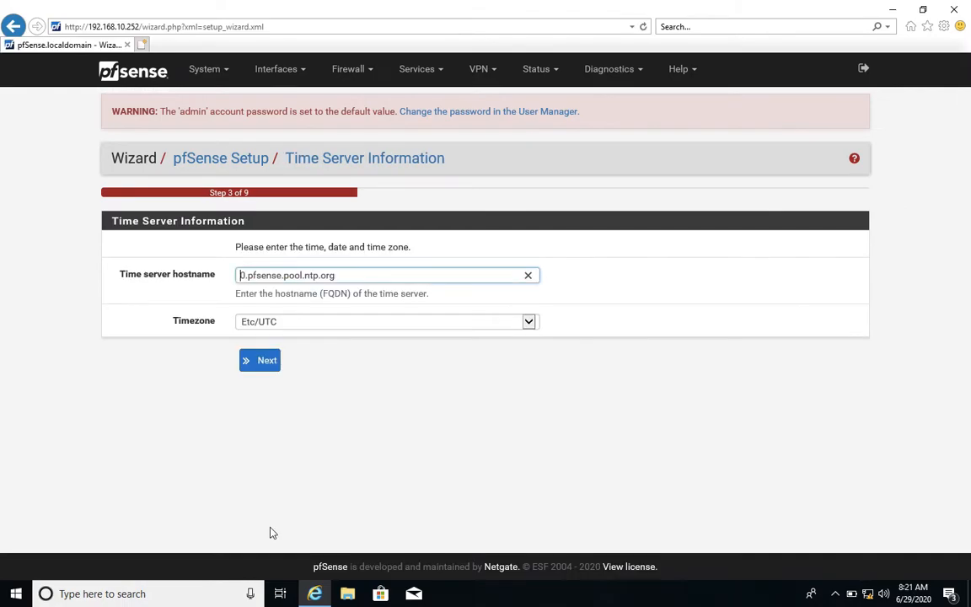
Select the UTC+7 Asia timezone in the time server settings and continue to the WAN interface configuration.
left_click(270, 321)
scroll(276, 222, "up", 10)
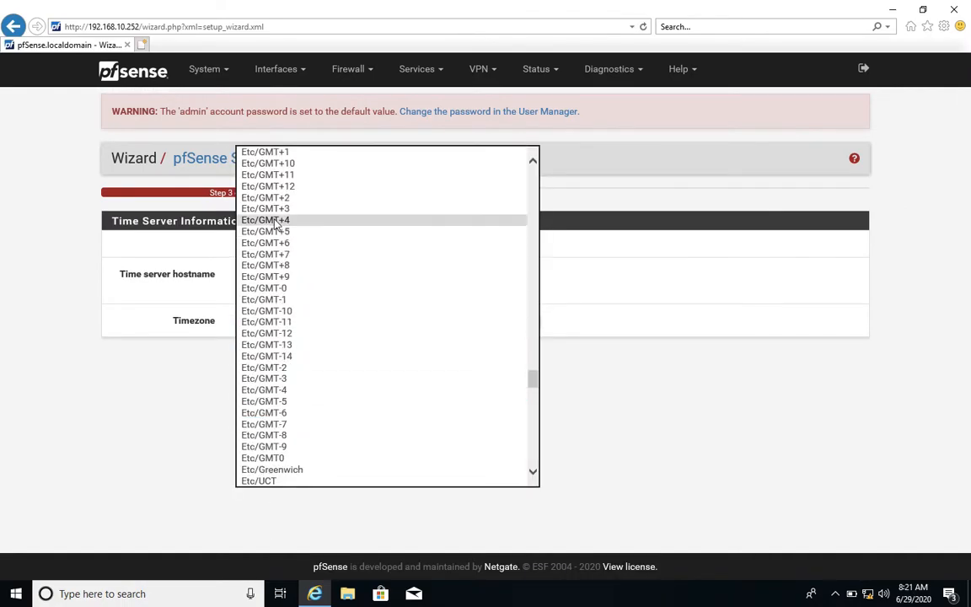
scroll(277, 222, "up", 20)
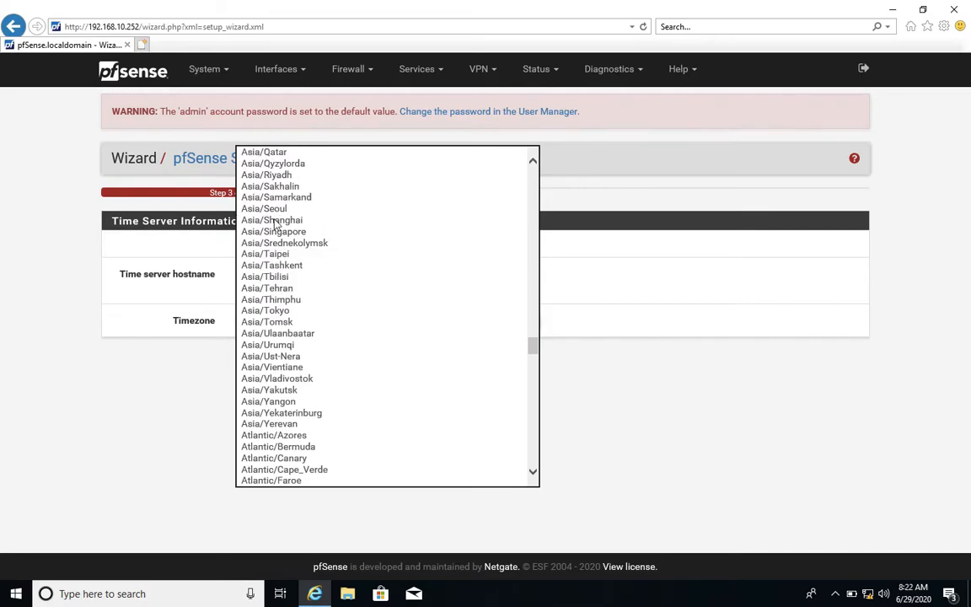
scroll(277, 222, "up", 5)
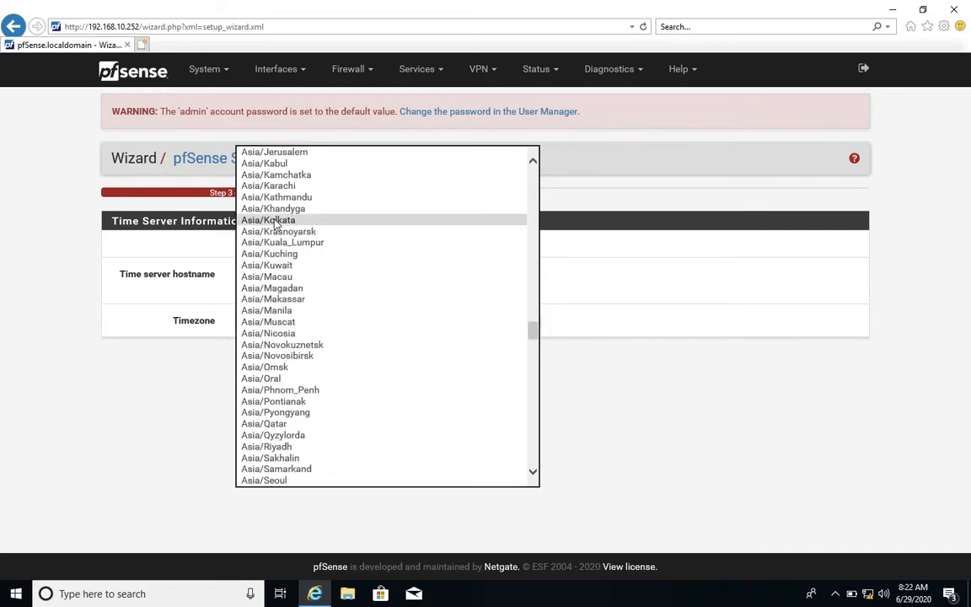
scroll(276, 222, "up", 3)
left_click(257, 267)
left_click(264, 366)
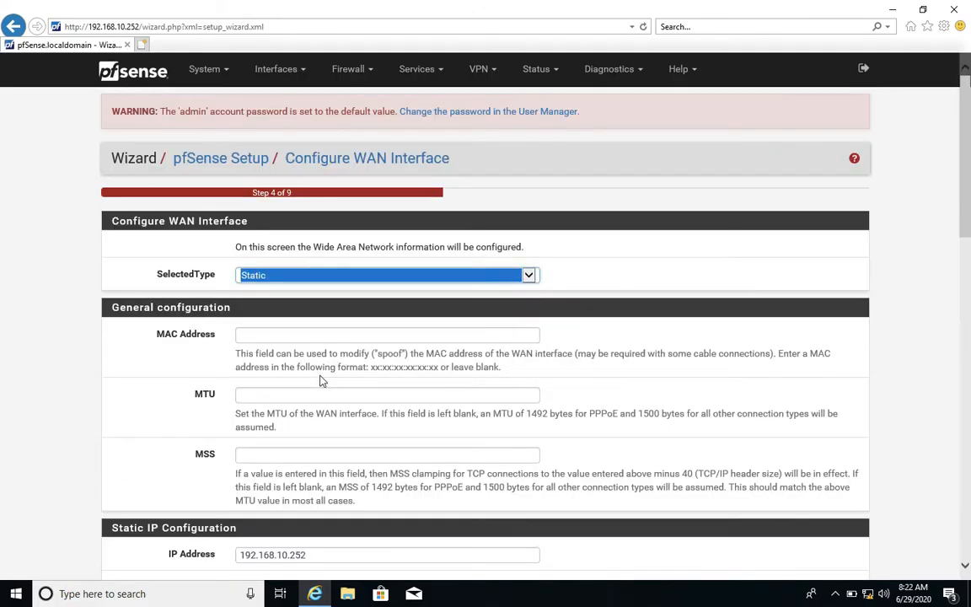
Enter the WAN's upstream gateway address in the 192.168.10 network and continue to the admin password page.
scroll(320, 381, "down", 3)
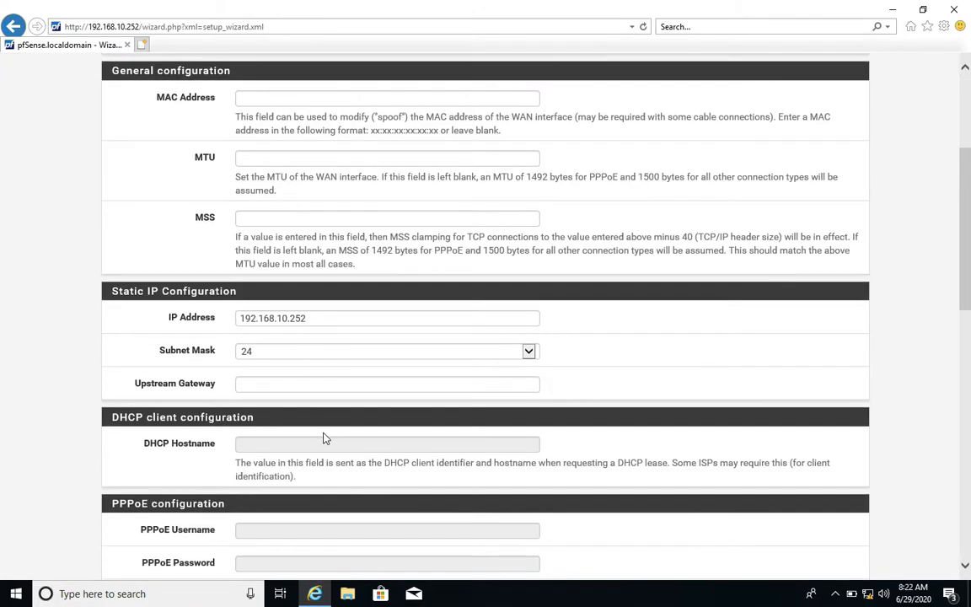
left_click(273, 381)
type("192.168.10")
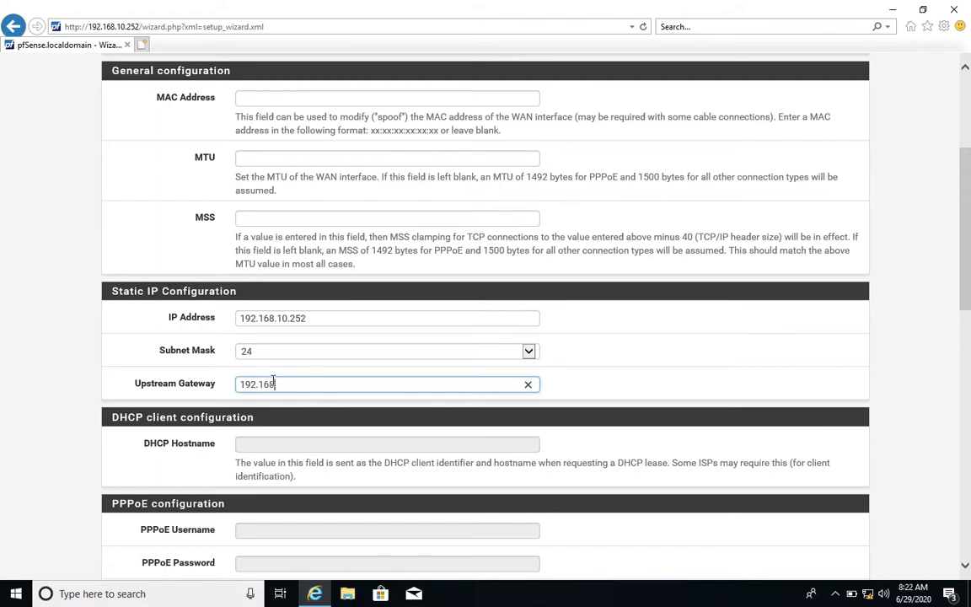
type(".254")
scroll(272, 381, "down", 10)
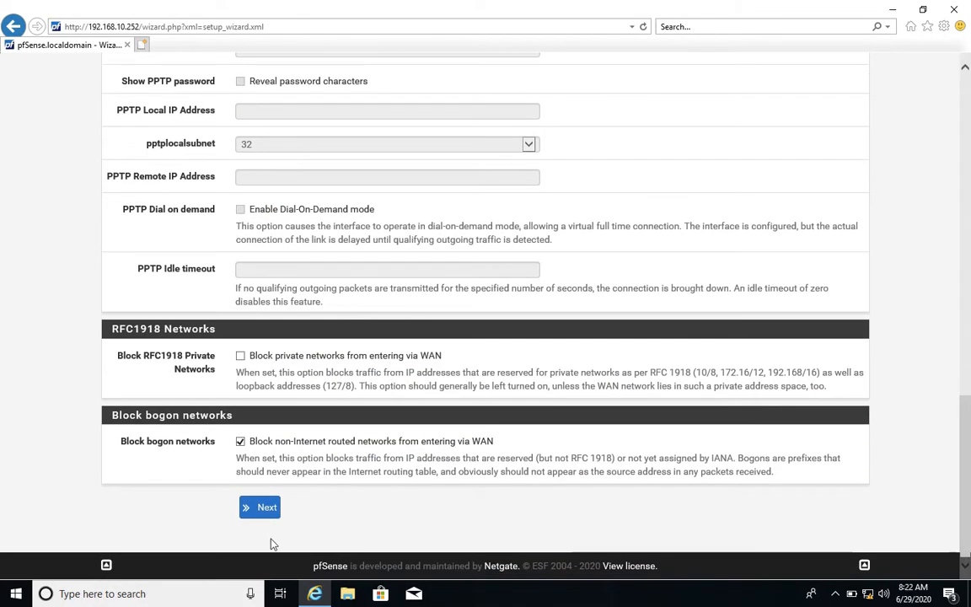
left_click(269, 510)
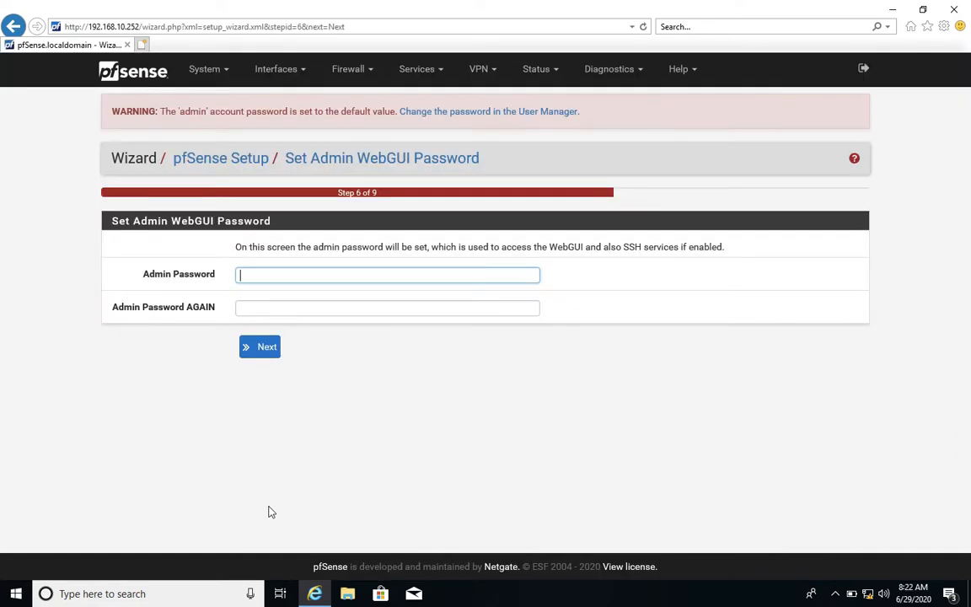
Enter and confirm the new admin WebGUI password and continue the wizard.
type("******")
key("Tab")
type("******")
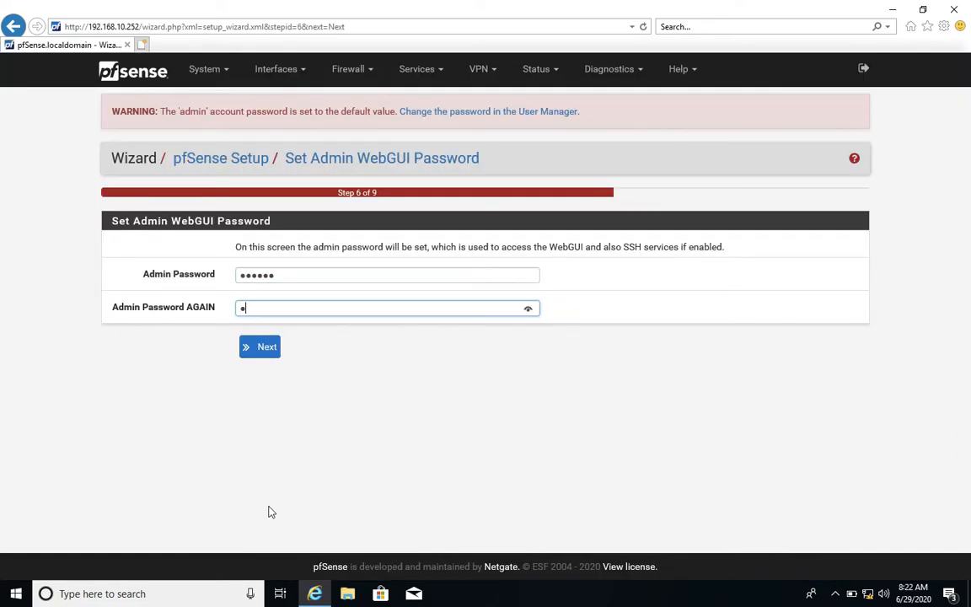
left_click(265, 349)
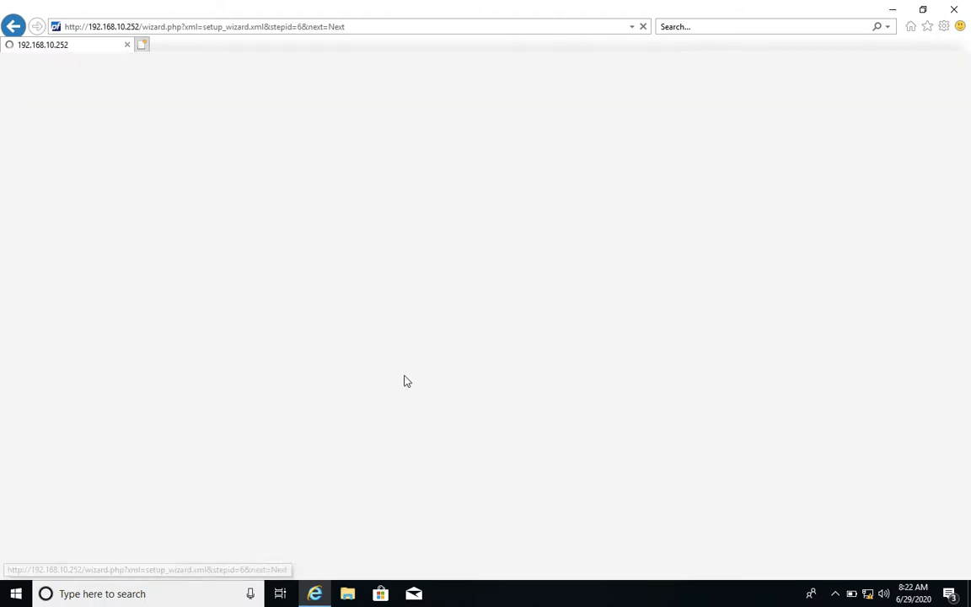
Reload pfSense with the new settings and finish the setup wizard.
left_click(271, 240)
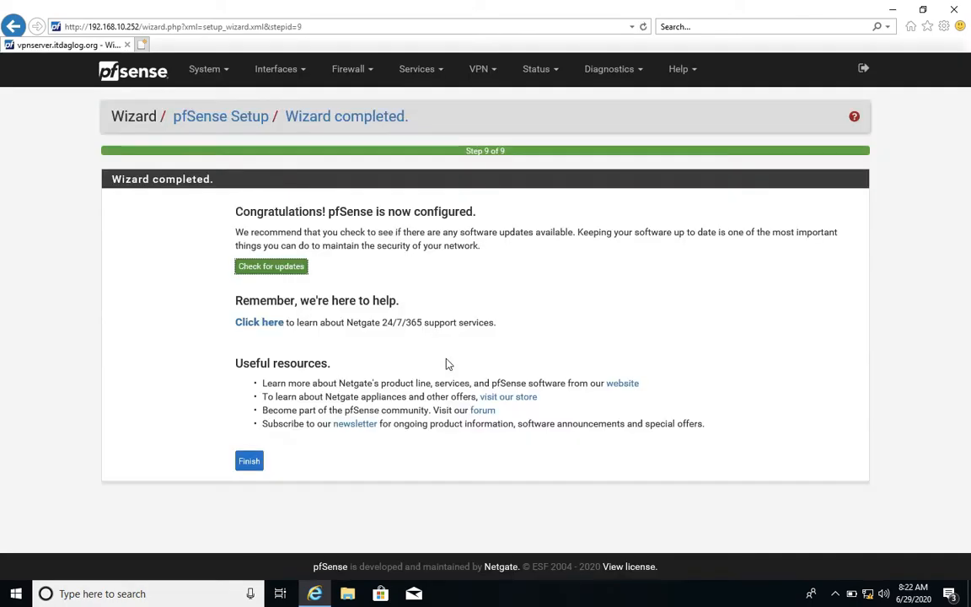
left_click(248, 460)
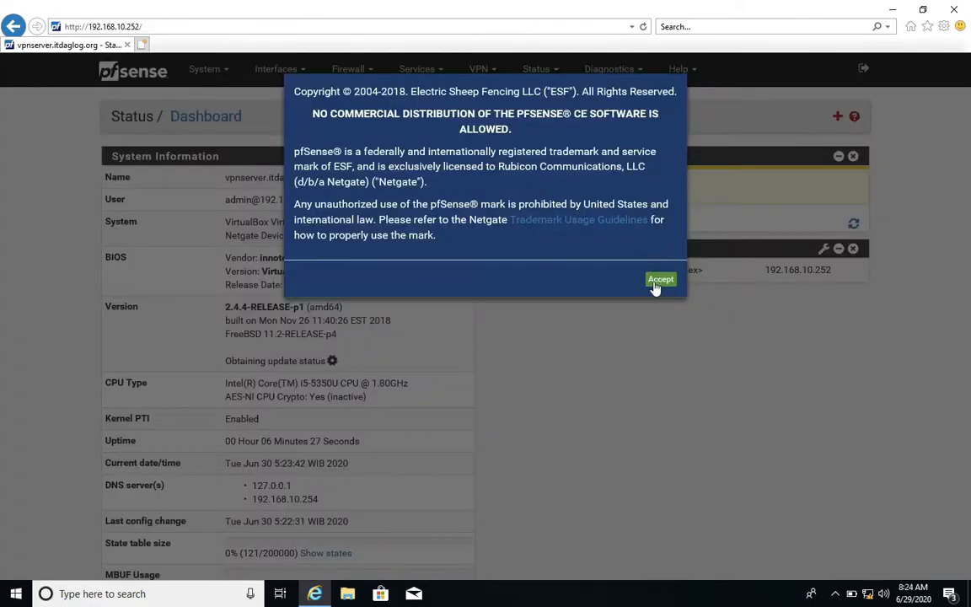
left_click(655, 285)
Start a new certificate authority in the Certificate Manager with the descriptive name VPN-CA.
left_click(215, 69)
left_click(219, 120)
left_click(858, 257)
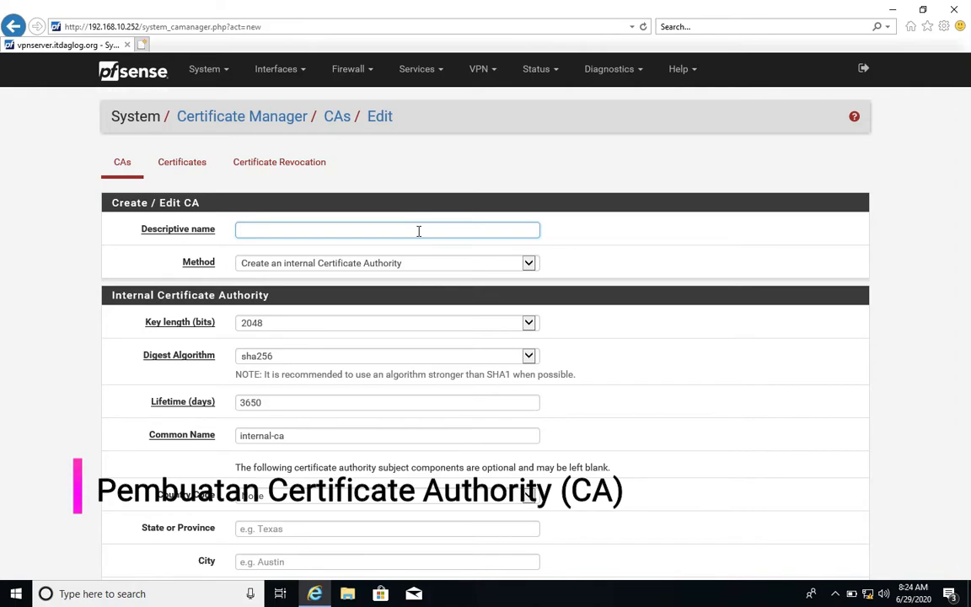
type("VPN-CA")
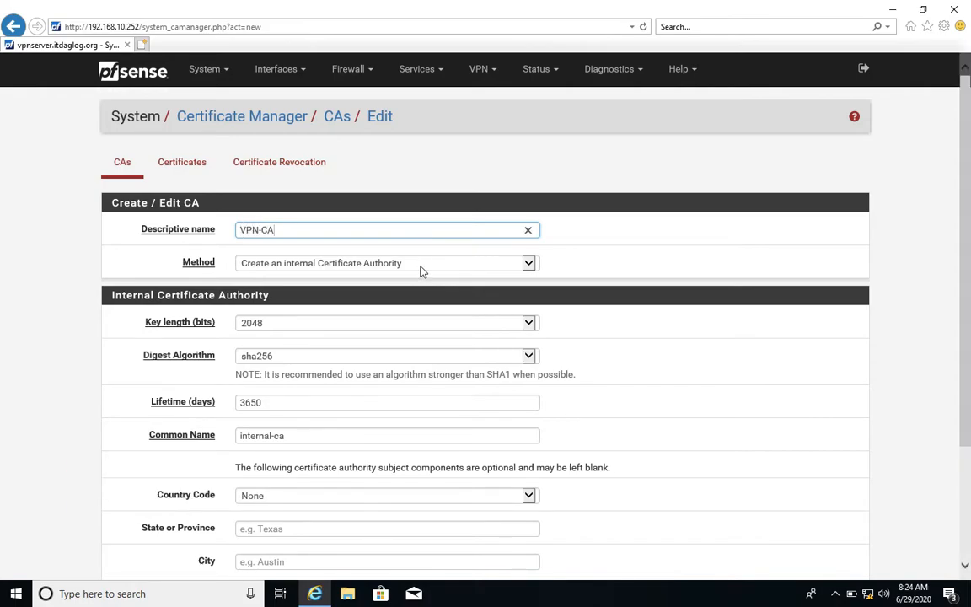
double_click(376, 438)
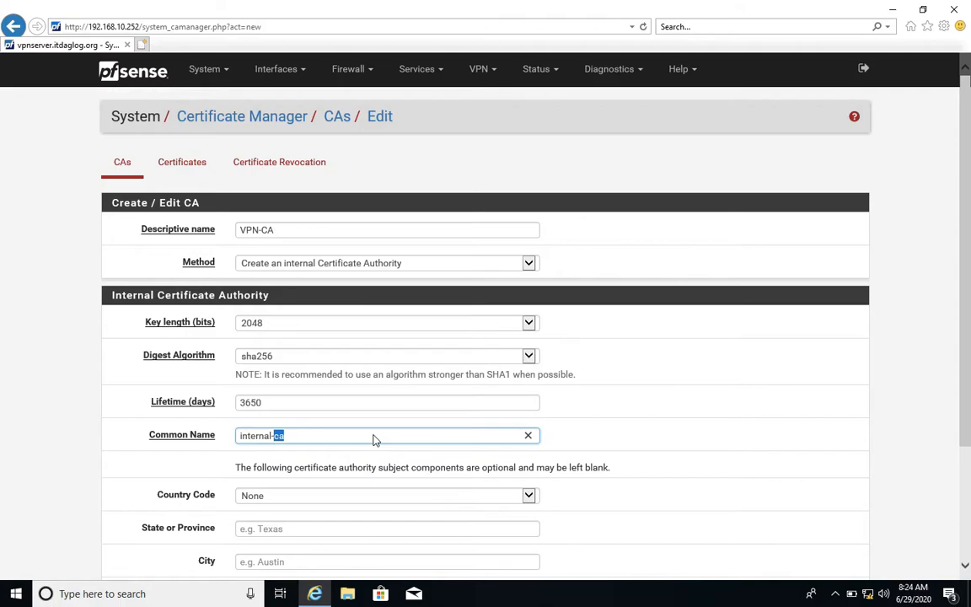
Set VPN-CA's country code to ID, state to JAWA BARAT, city to BOGOR and organization to IT DAGLOG, and save it.
scroll(374, 436, "down", 1)
left_click(360, 421)
key("i")
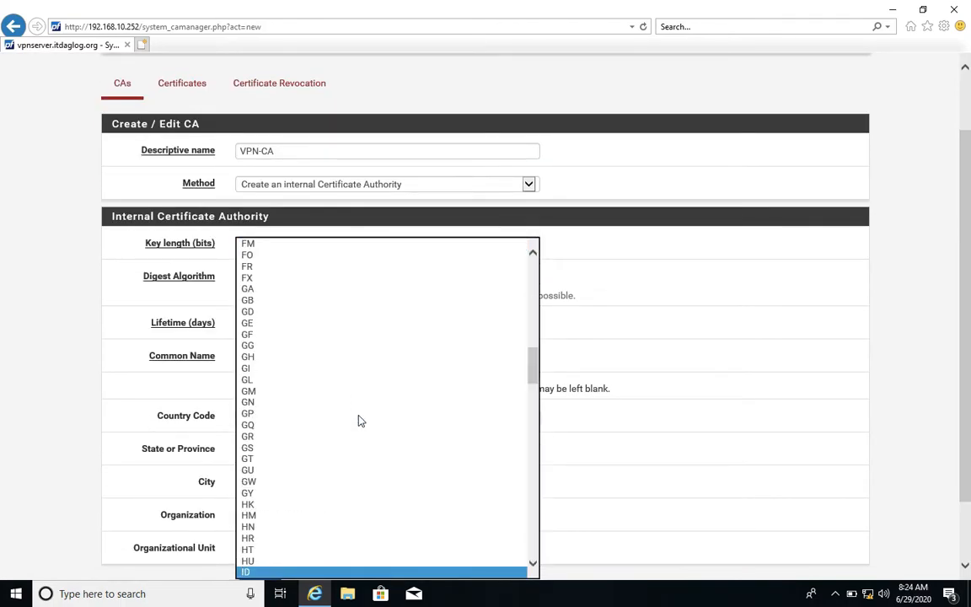
key("Return")
left_click(336, 450)
type("JAWA BARAT")
left_click(327, 483)
type("BOGOR")
left_click(320, 513)
type("IT DAGLO")
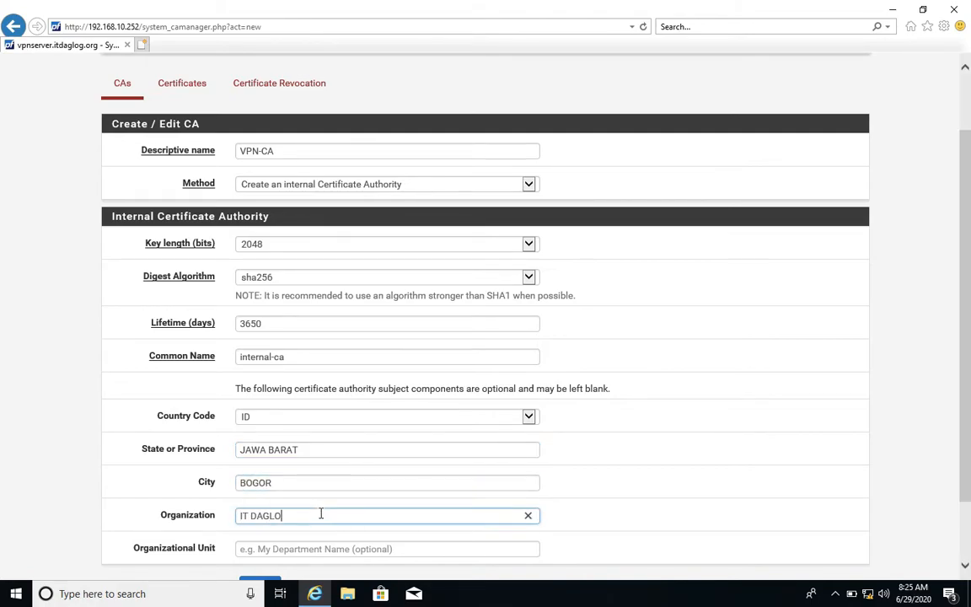
type("G")
scroll(320, 513, "down", 1)
key("Return")
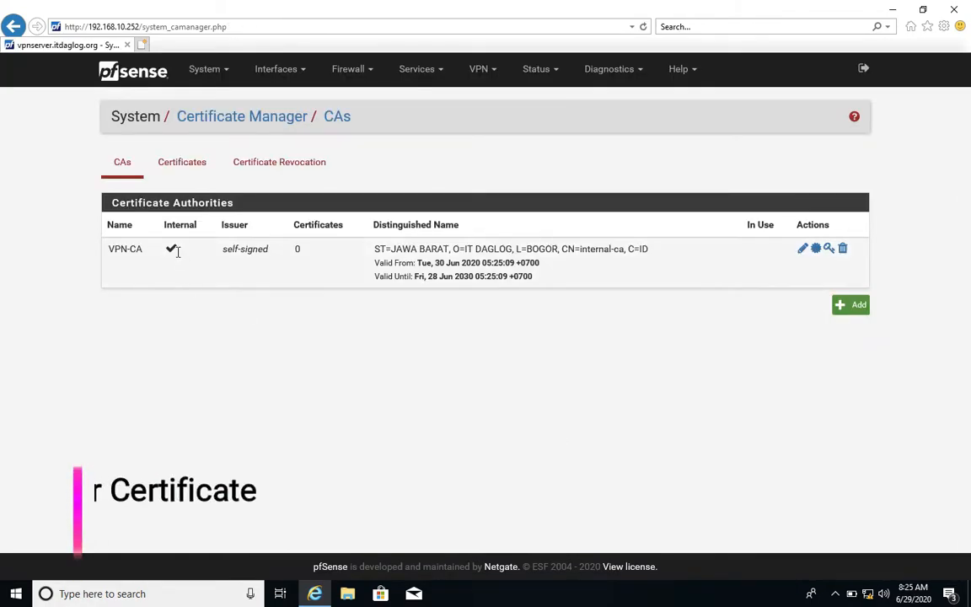
Start a new internal certificate with the descriptive name SERVER-CERT.
left_click(189, 165)
left_click(850, 346)
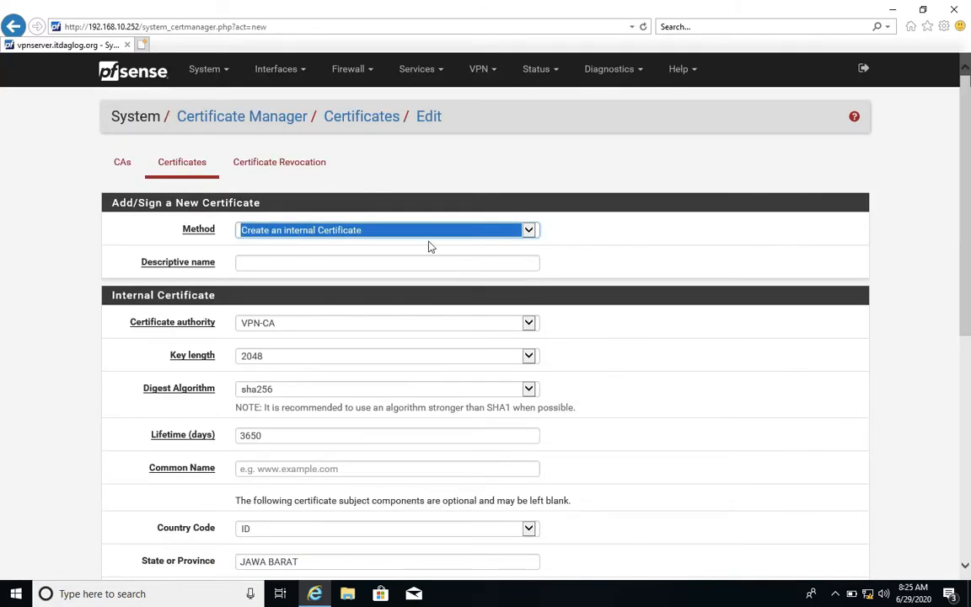
left_click(418, 262)
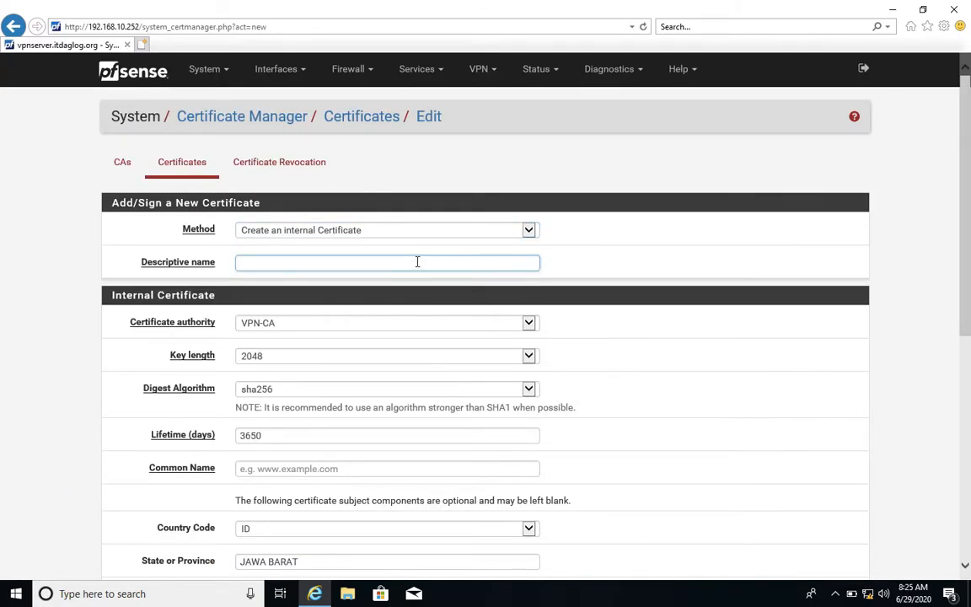
type("SERVER-CERT")
Set SERVER-CERT's certificate type to Server Certificate and try to save it.
scroll(401, 326, "down", 2)
left_click(363, 312)
scroll(362, 310, "down", 1)
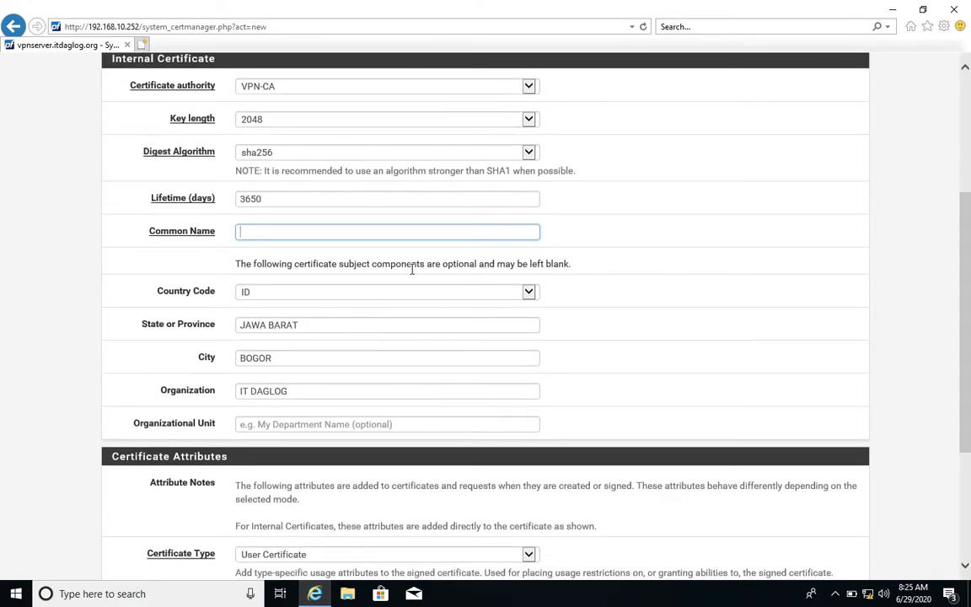
scroll(416, 278, "down", 3)
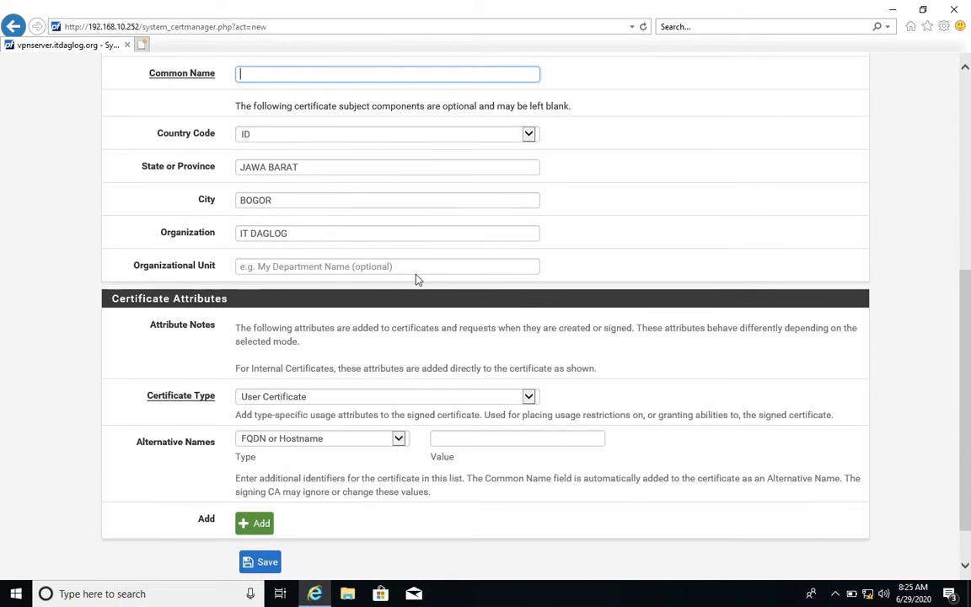
left_click(363, 342)
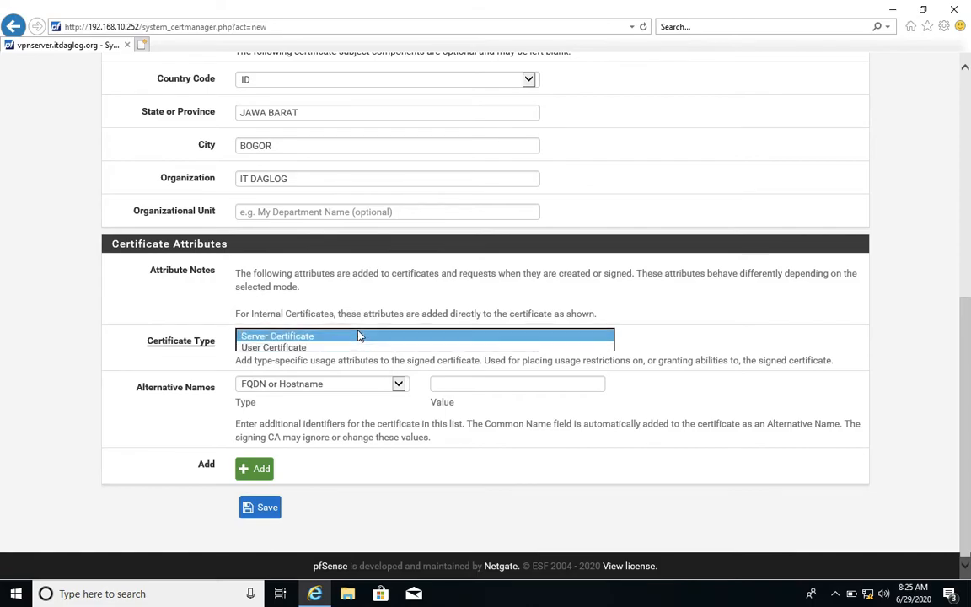
left_click(362, 332)
left_click(268, 508)
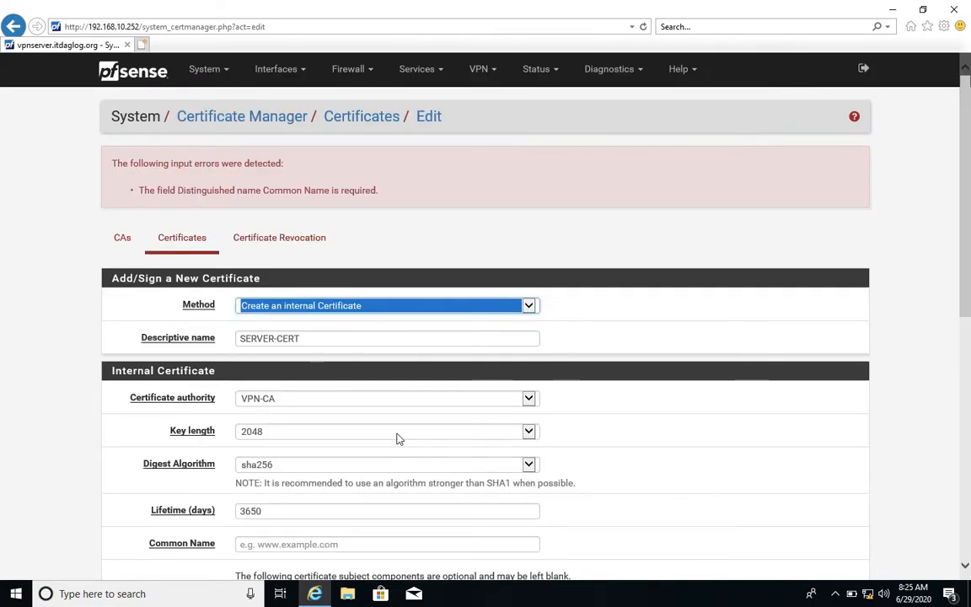
Set SERVER-CERT's common name to ITDAGLOG-VPNSERVER and save the certificate.
scroll(323, 396, "down", 3)
left_click(309, 385)
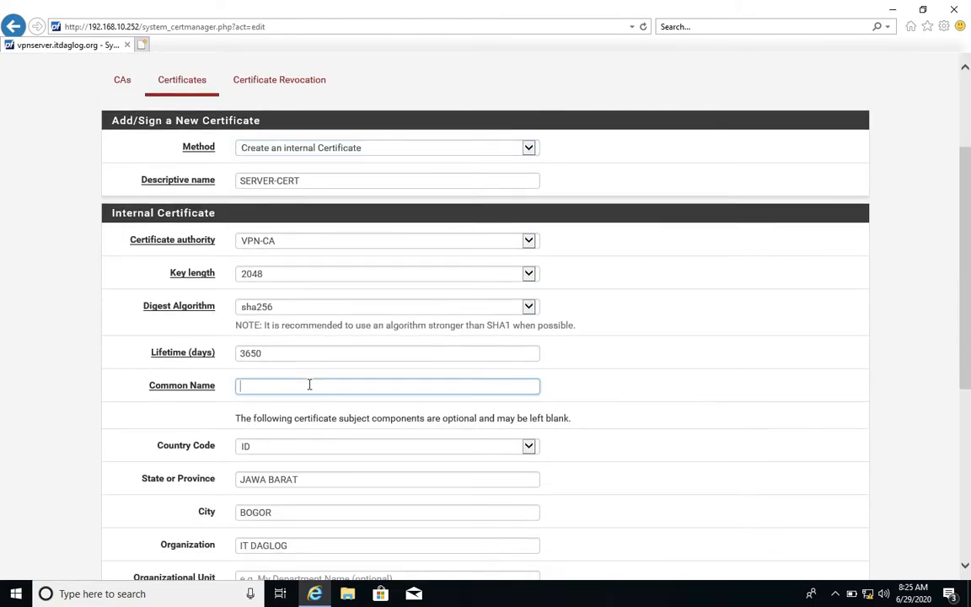
type("www.it")
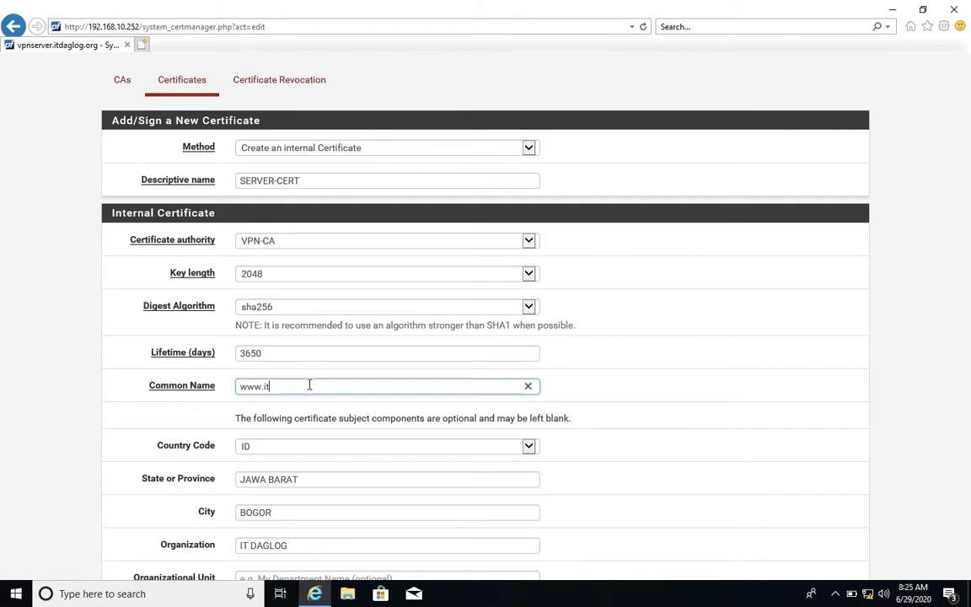
key("BackSpace")
key("BackSpace")
key("BackSpace")
key("BackSpace")
type("ITDAGLOG")
scroll(309, 384, "down", 5)
type("-SERVERVPN")
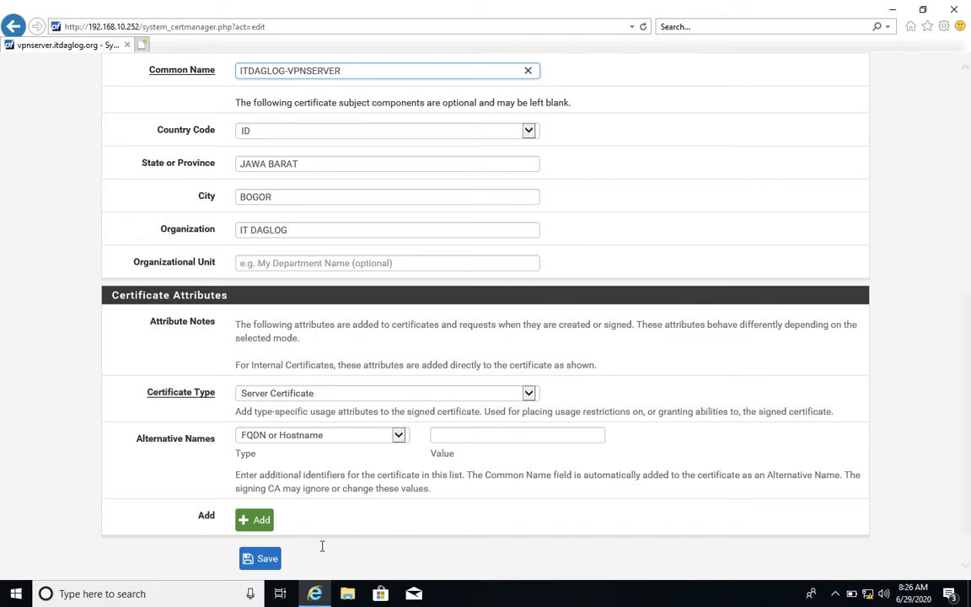
left_click(257, 558)
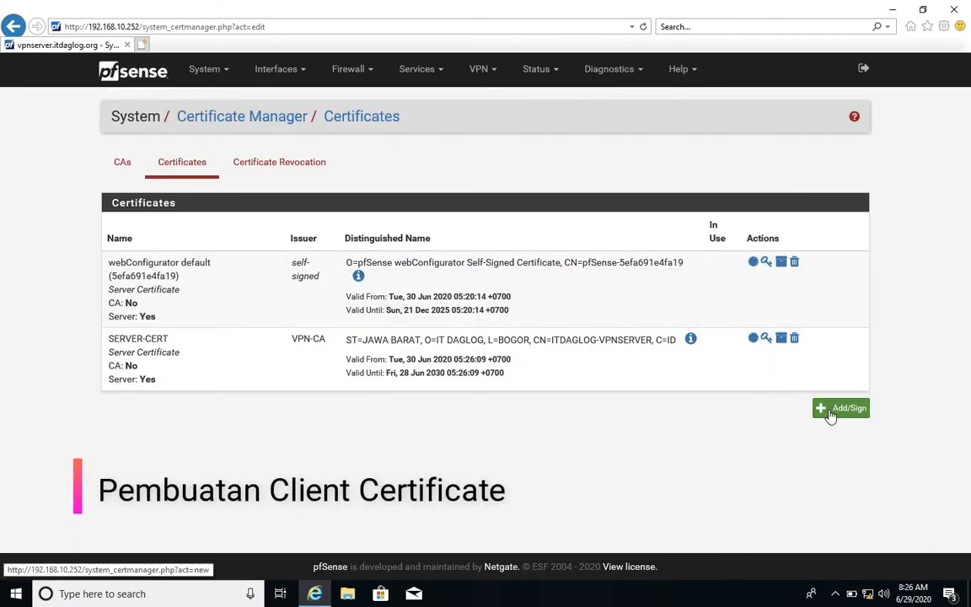
Create an internal certificate named CLIENT-CERT with common name ITDAGLOG-CLIENT and save it.
left_click(834, 413)
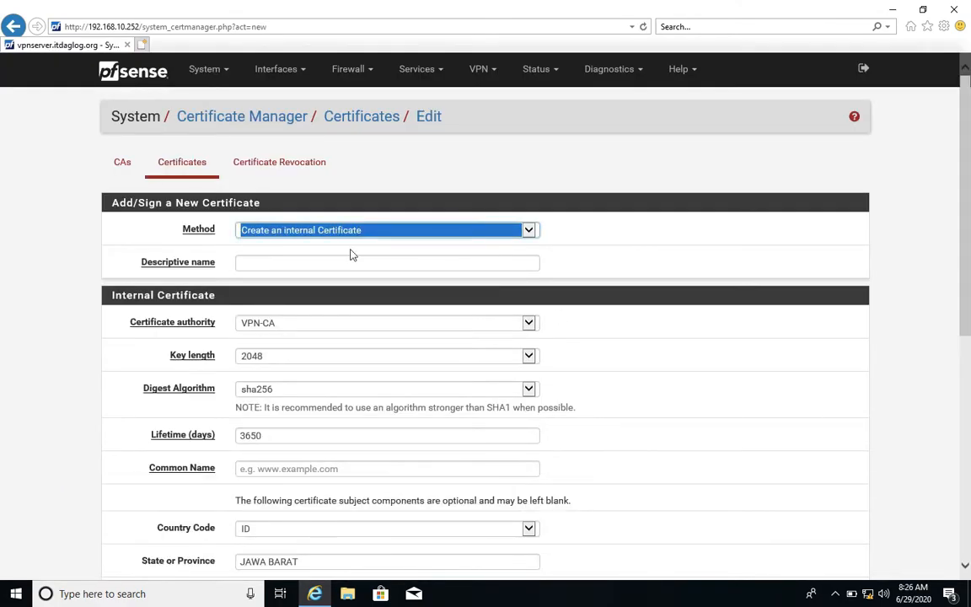
left_click(352, 259)
type("CLIENT-CERT")
left_click(300, 467)
type("ITDAGLOG-CLIENT")
scroll(300, 467, "down", 5)
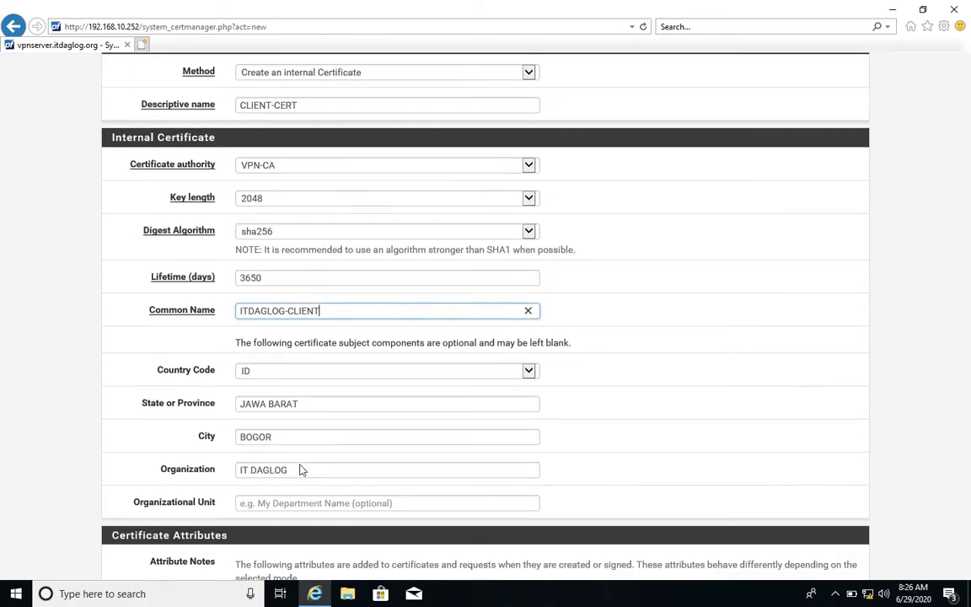
left_click(261, 511)
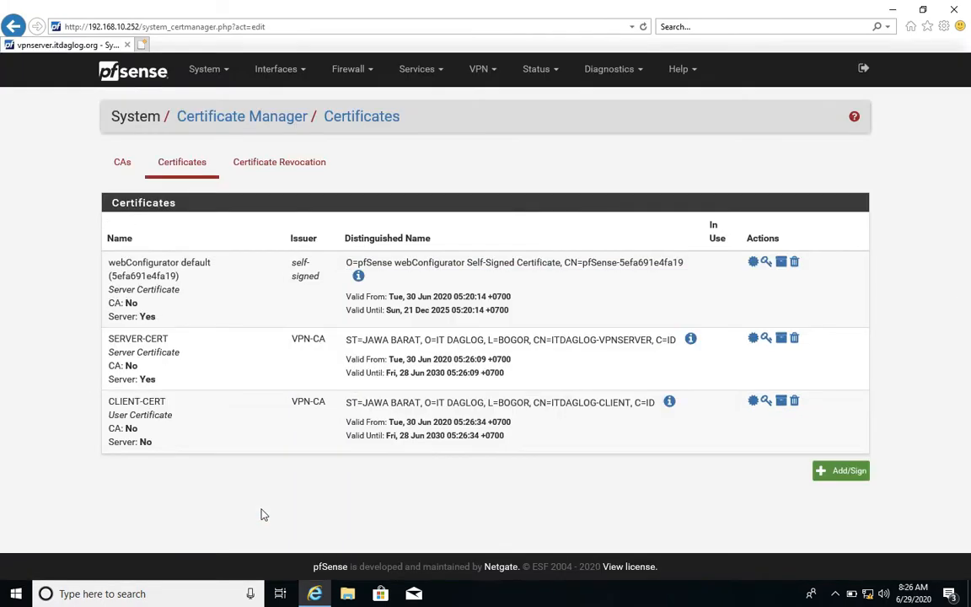
Download CLIENT-CERT's certificate and key files and check them in the download list.
left_click(753, 401)
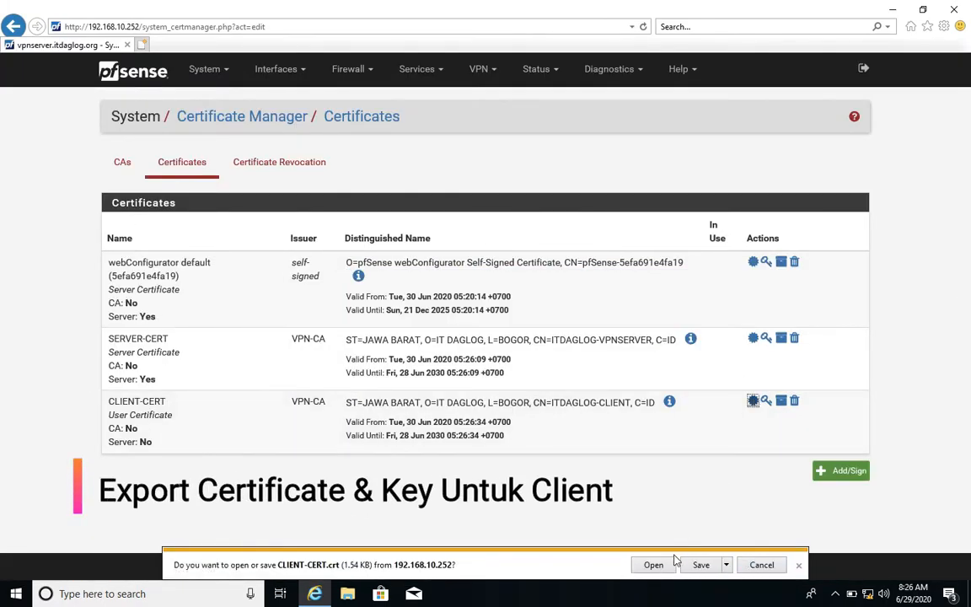
left_click(694, 564)
left_click(765, 401)
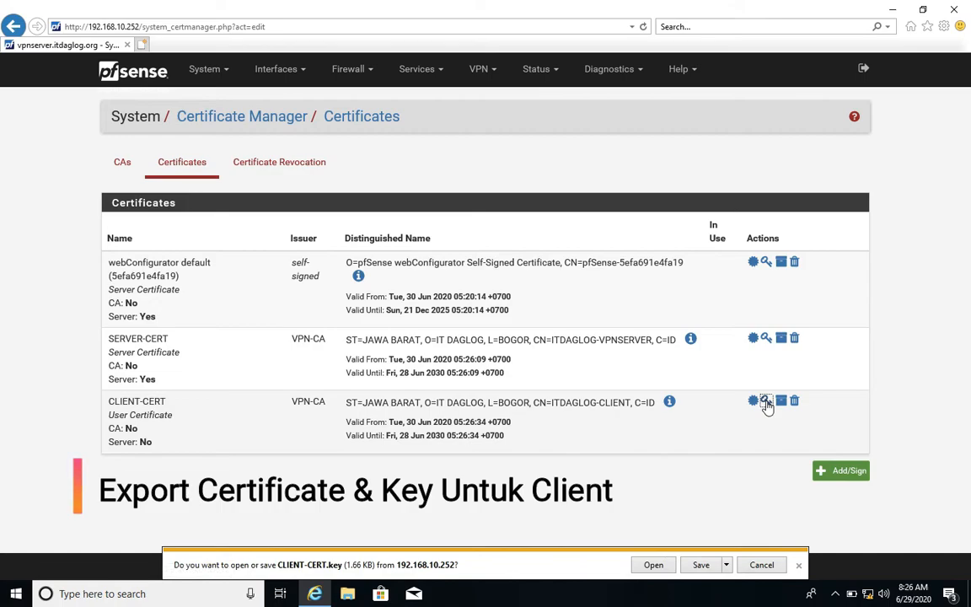
left_click(701, 565)
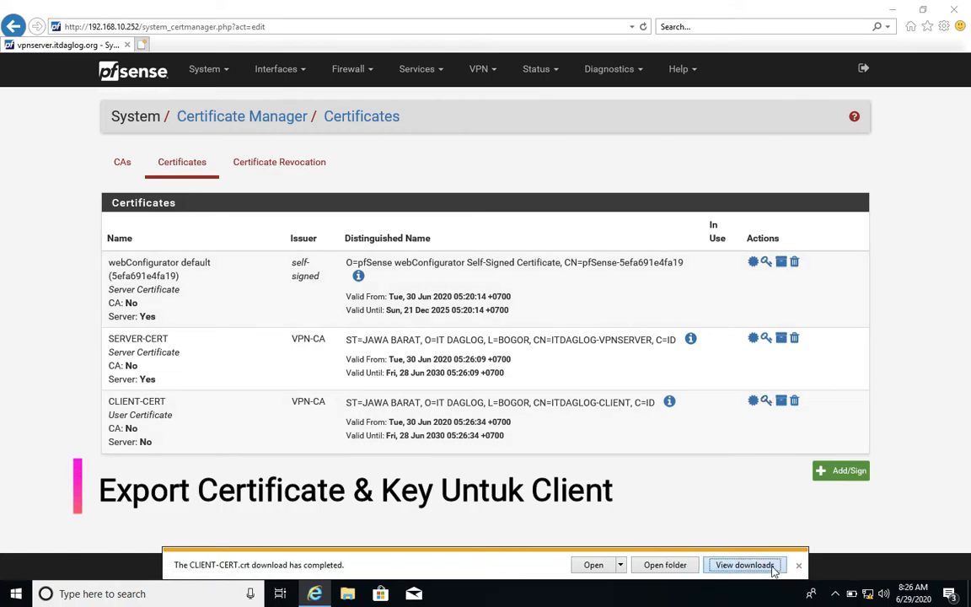
left_click(742, 565)
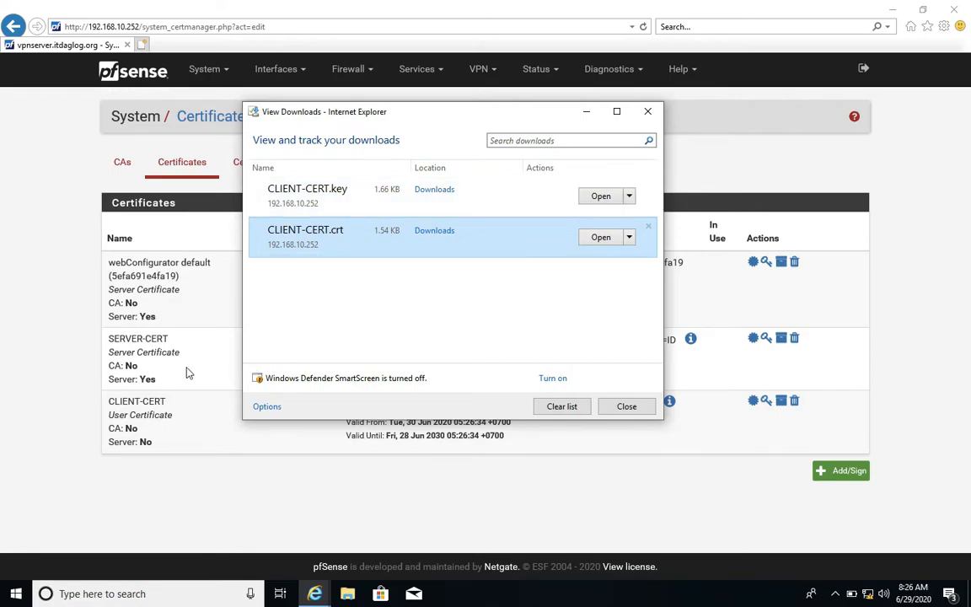
left_click(59, 371)
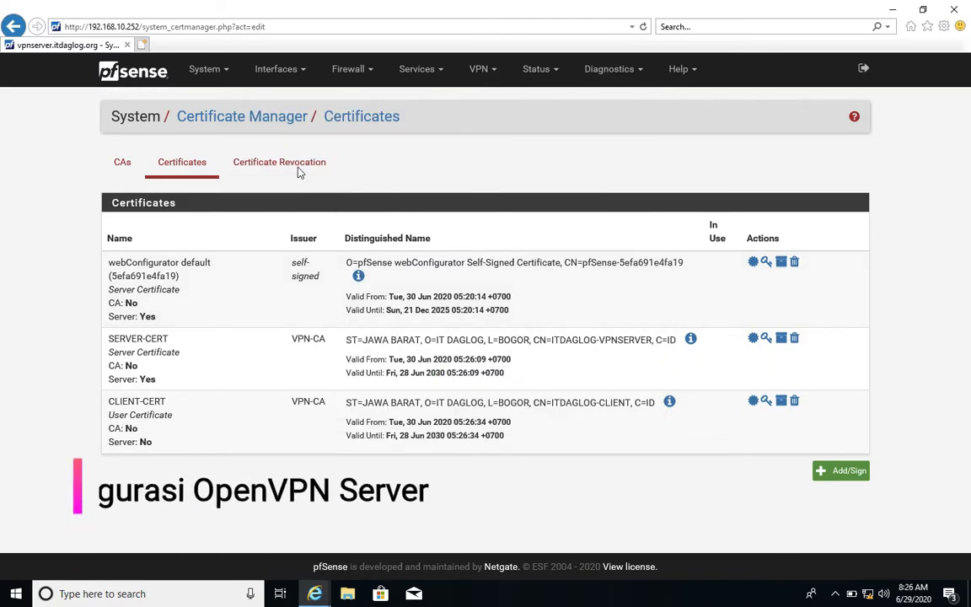
Start a new OpenVPN server entry and set its protocol to TCP on IPv4 only.
left_click(479, 69)
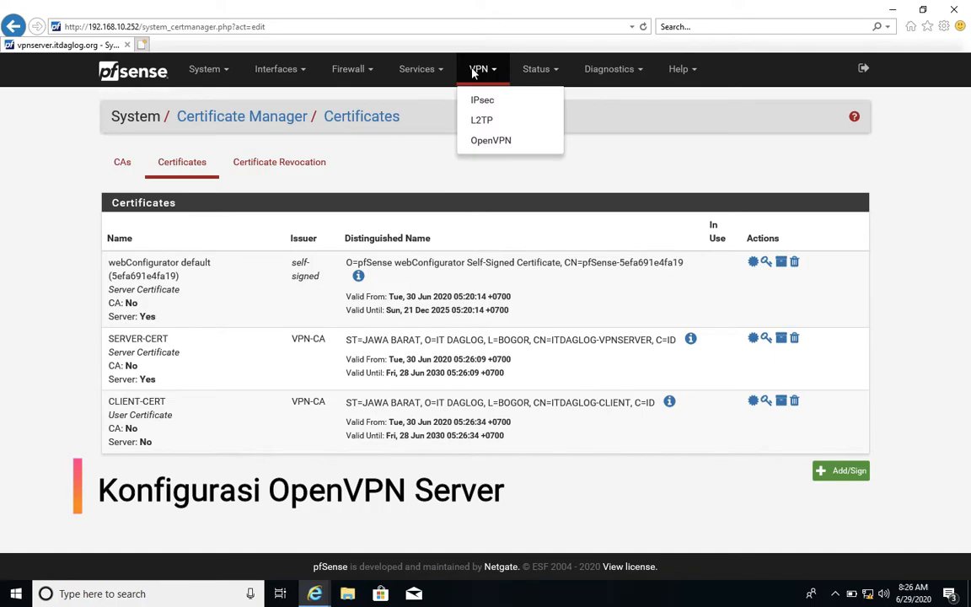
left_click(489, 140)
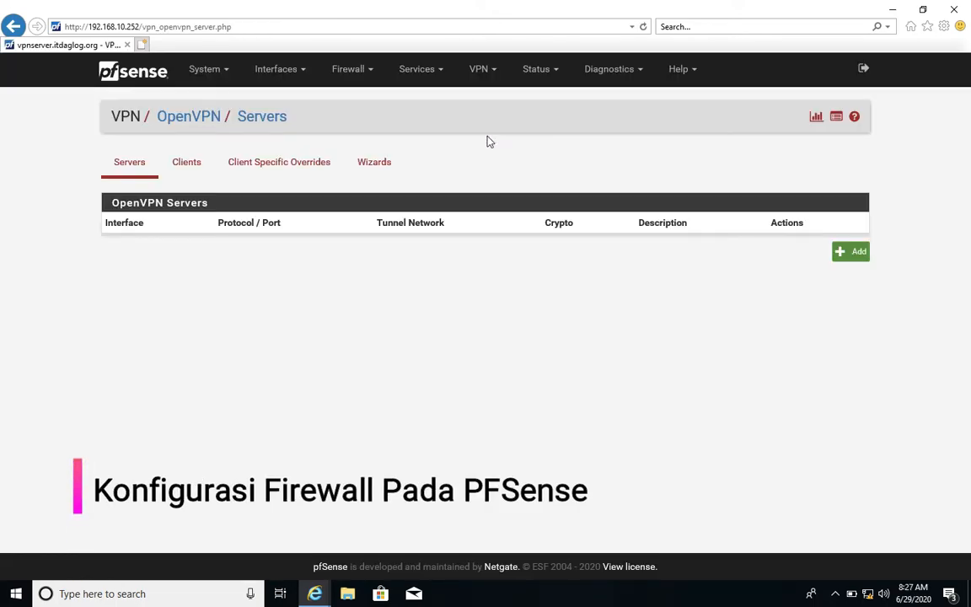
left_click(859, 260)
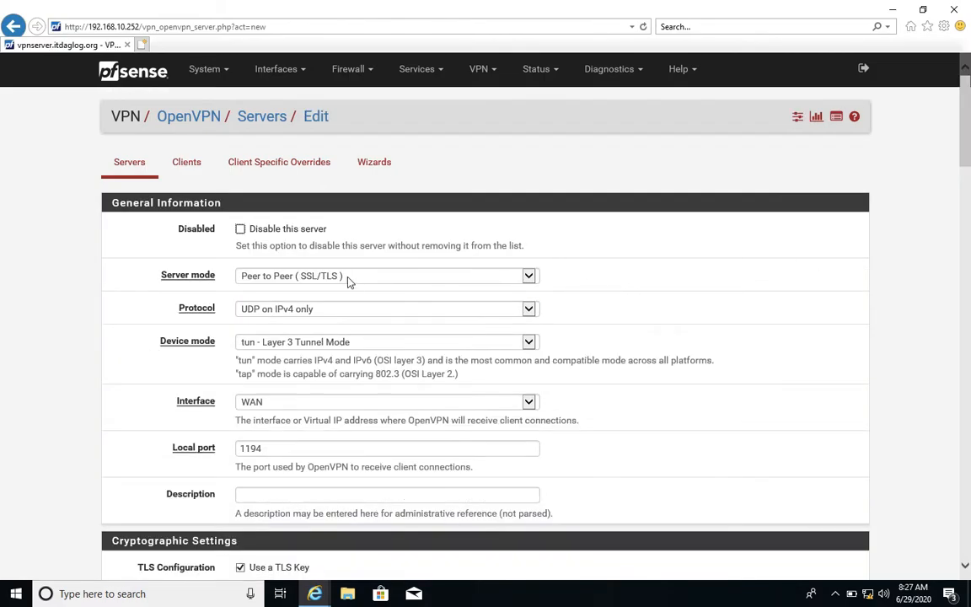
left_click(354, 312)
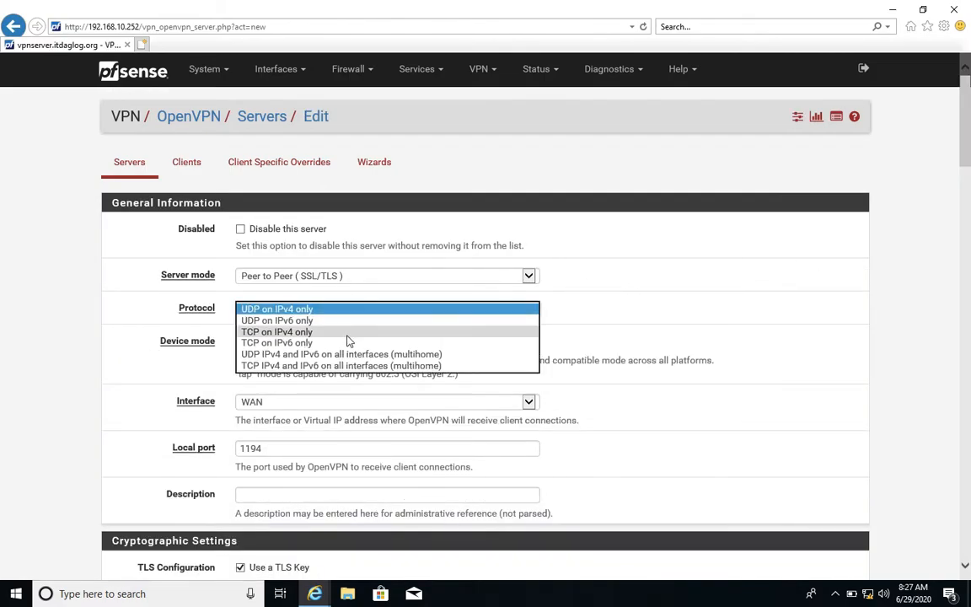
left_click(348, 337)
Enter HEAD OFFICE VPN SERVER as the OpenVPN server's description.
scroll(348, 339, "down", 2)
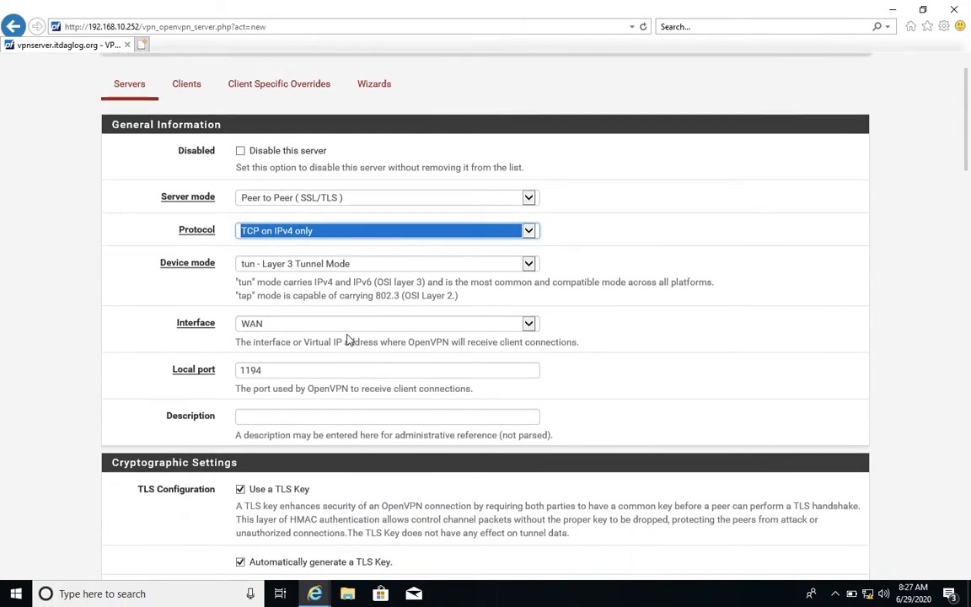
scroll(348, 339, "down", 2)
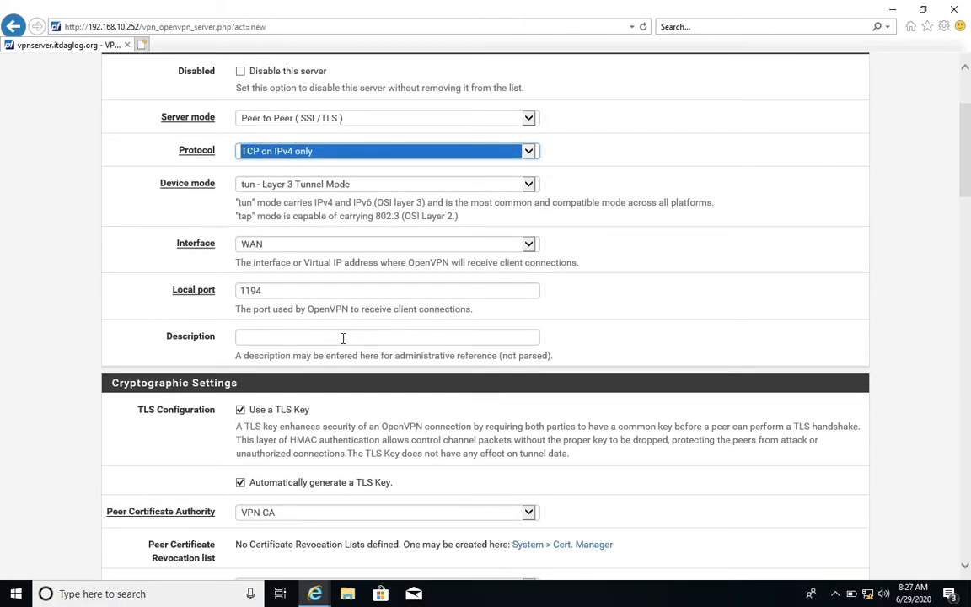
left_click(344, 337)
type("I")
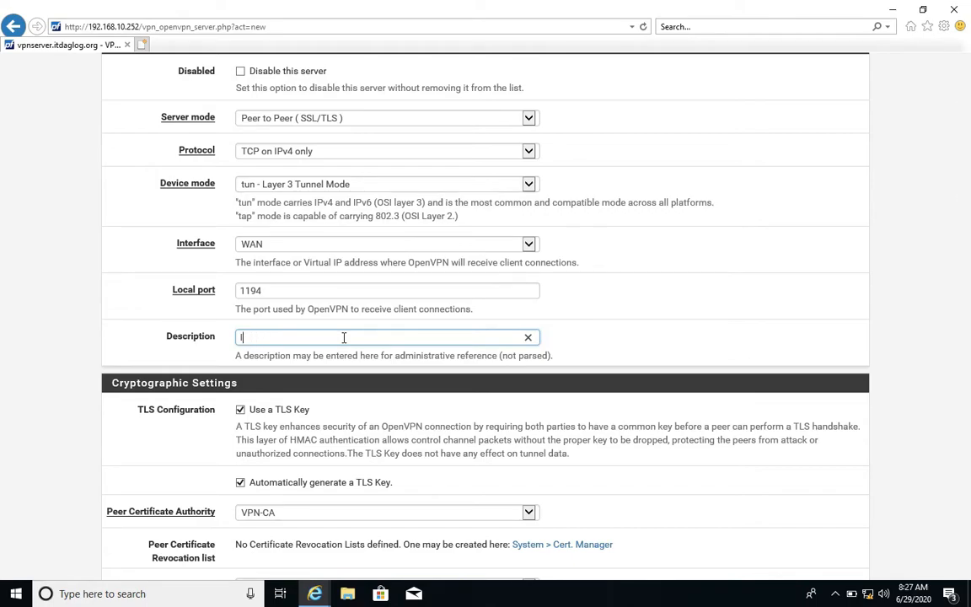
type("TDAGHEAD OFFICE")
scroll(344, 338, "down", 3)
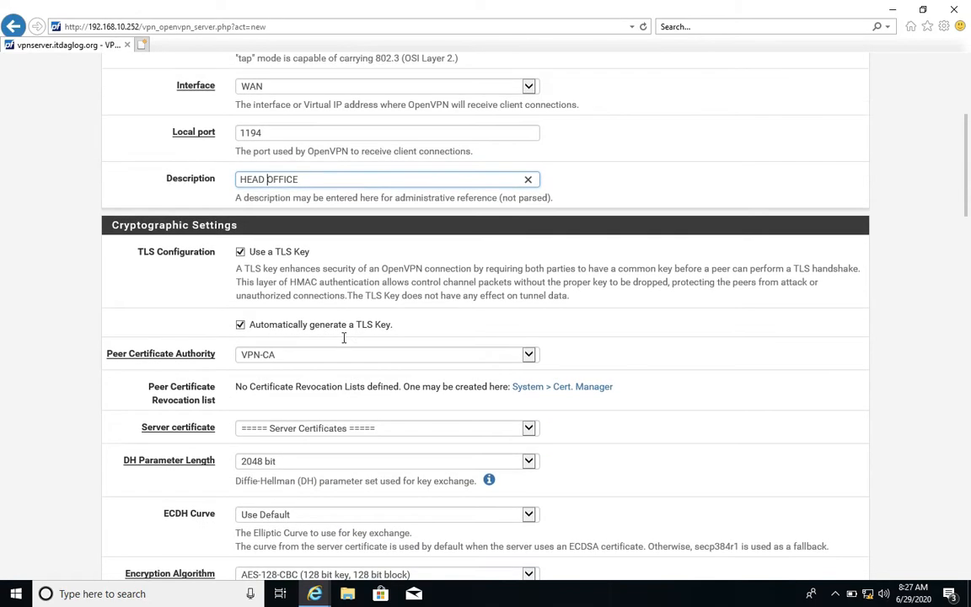
scroll(344, 337, "down", 2)
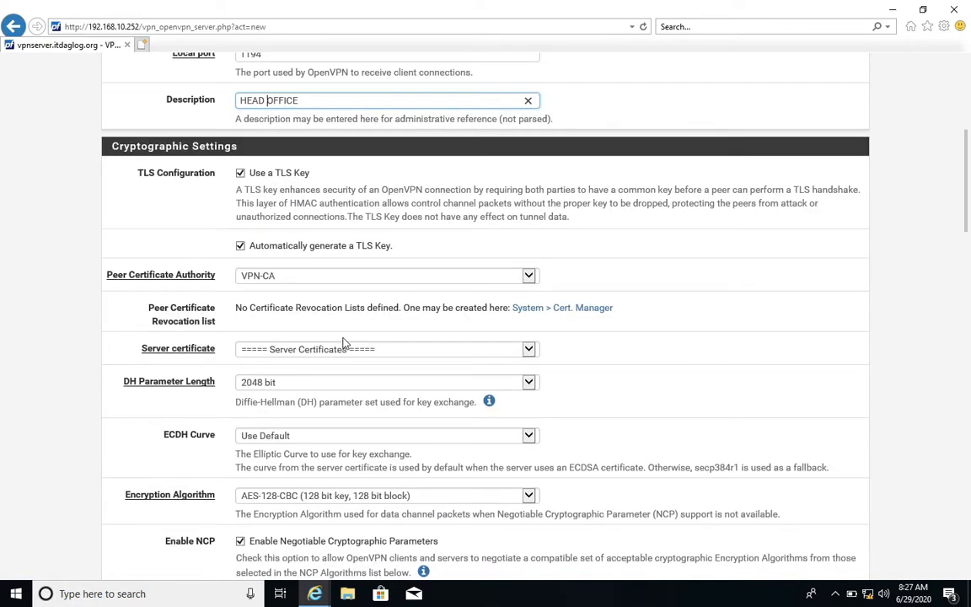
left_click(363, 100)
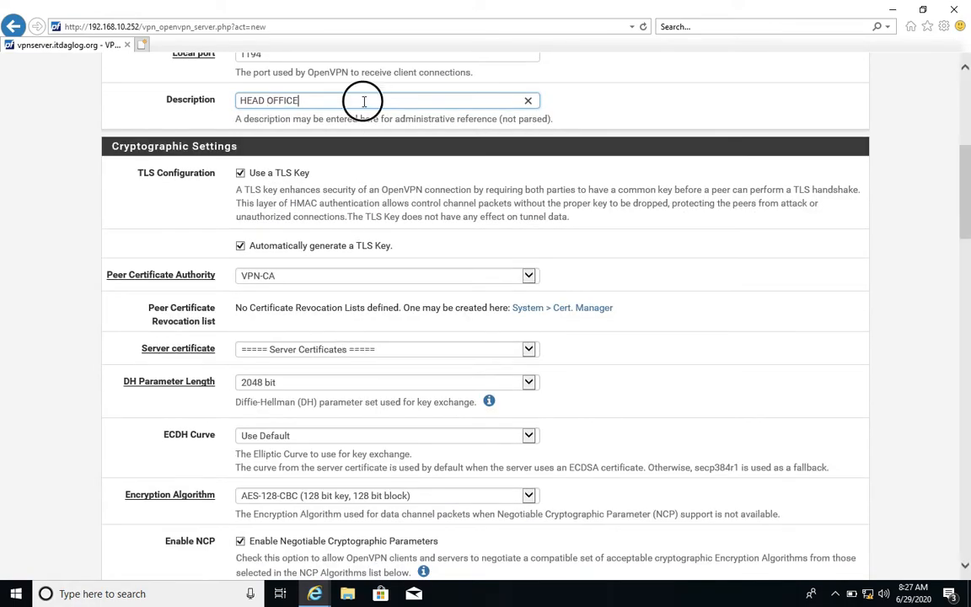
type("VPN SERVER")
Turn off the use of a TLS key and choose SERVER-CERT as the server certificate.
left_click(255, 168)
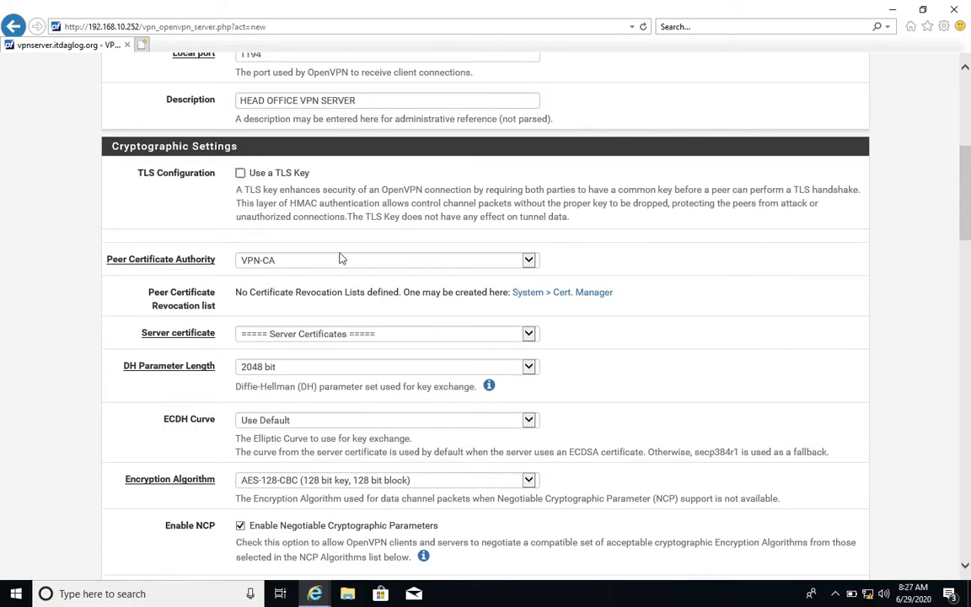
left_click(313, 333)
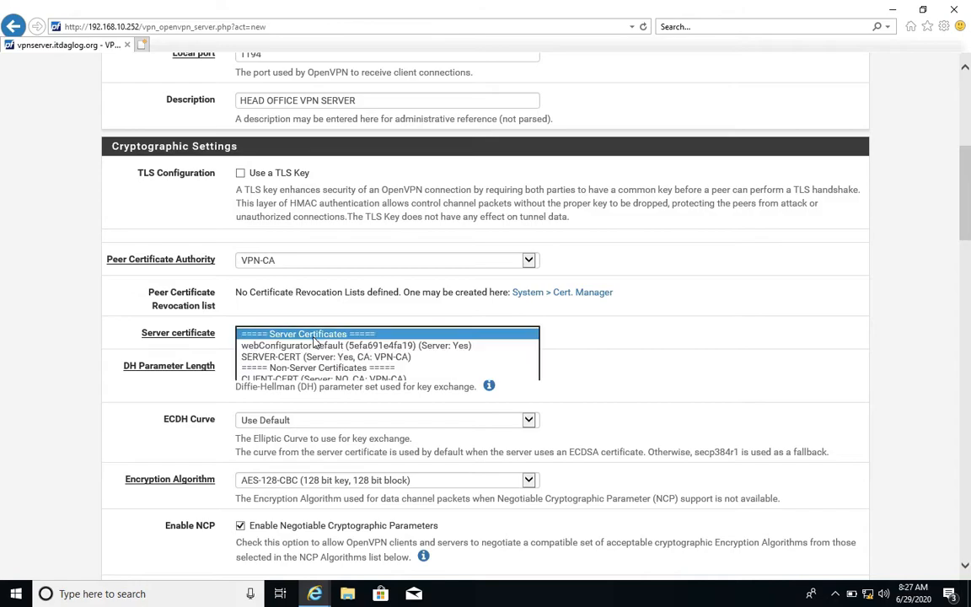
left_click(314, 357)
Set the encryption algorithm to AES-256-CBC (256 bit key, 128 bit block) and disable negotiable cryptographic parameters.
scroll(313, 358, "down", 2)
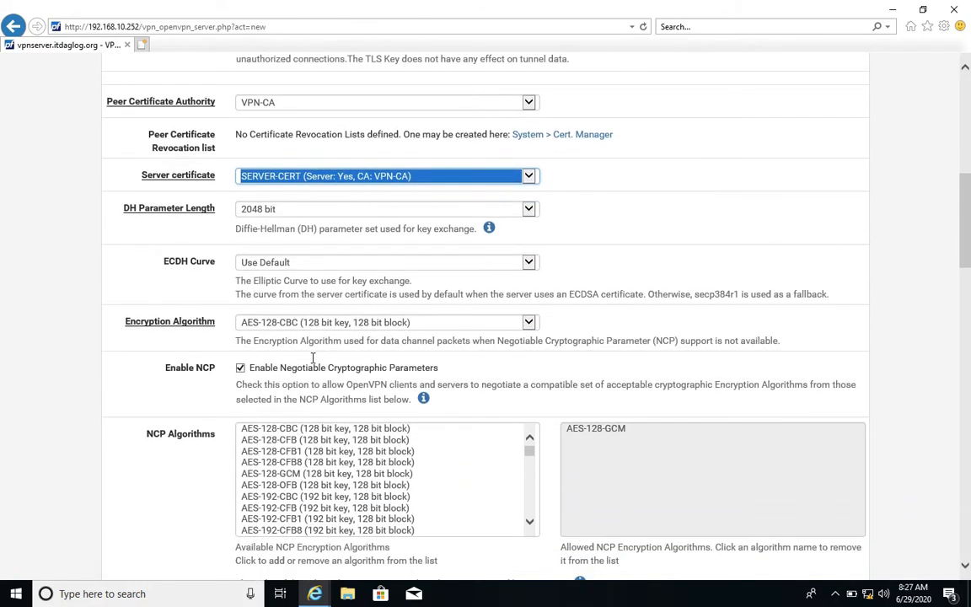
scroll(312, 358, "down", 1)
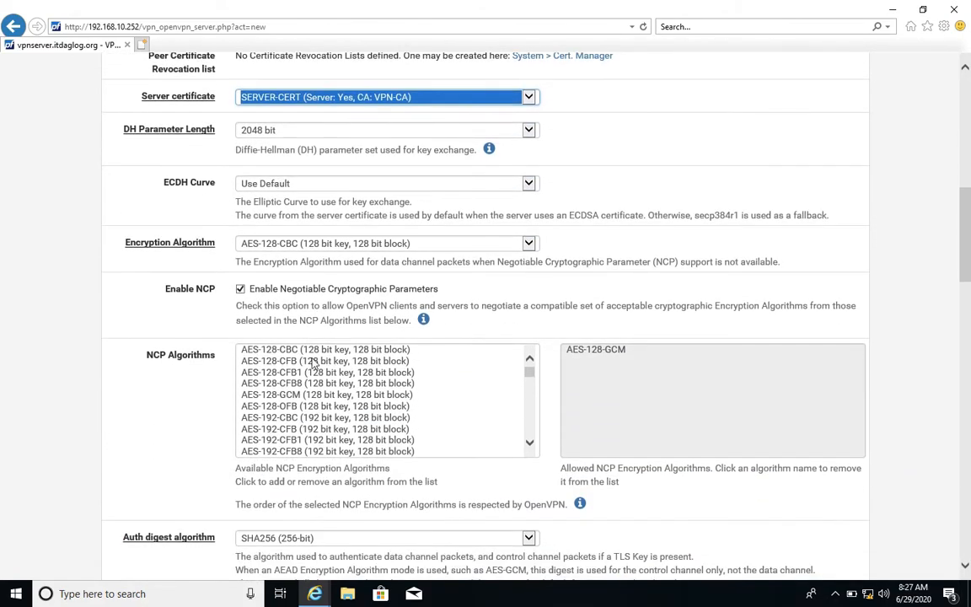
left_click(272, 250)
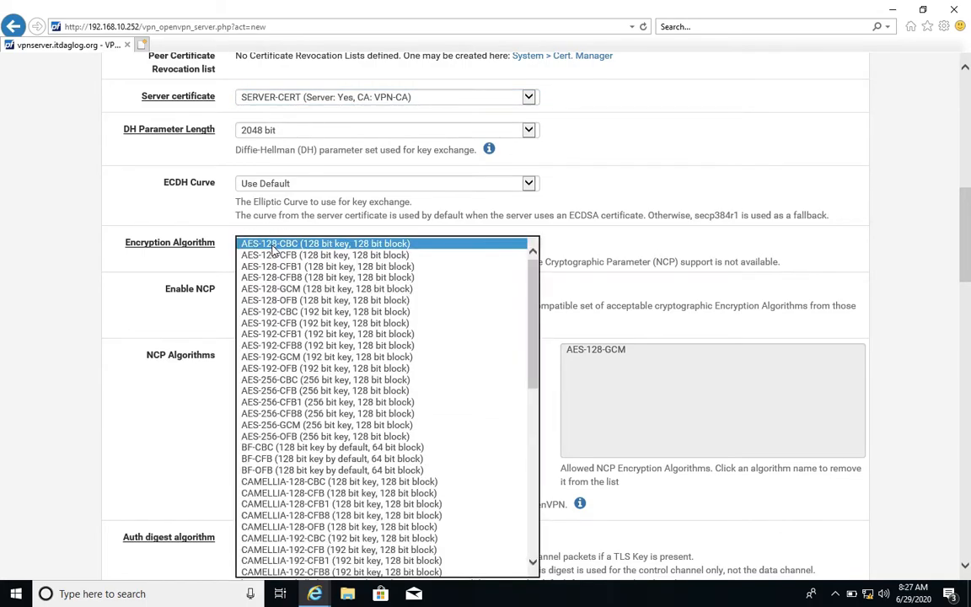
left_click(277, 380)
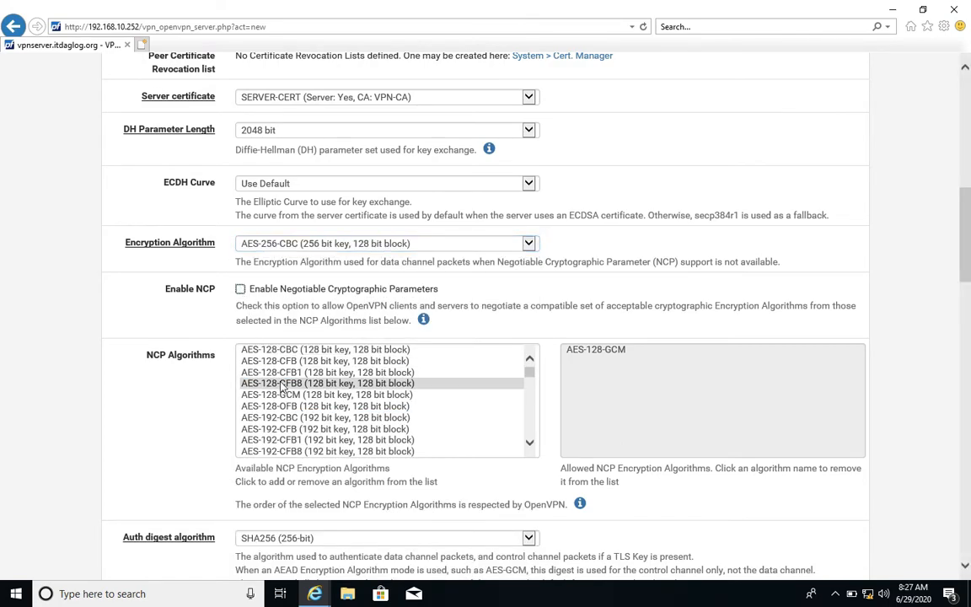
Set the server's auth digest algorithm to MD5 (128-bit).
scroll(283, 386, "down", 1)
scroll(179, 424, "down", 2)
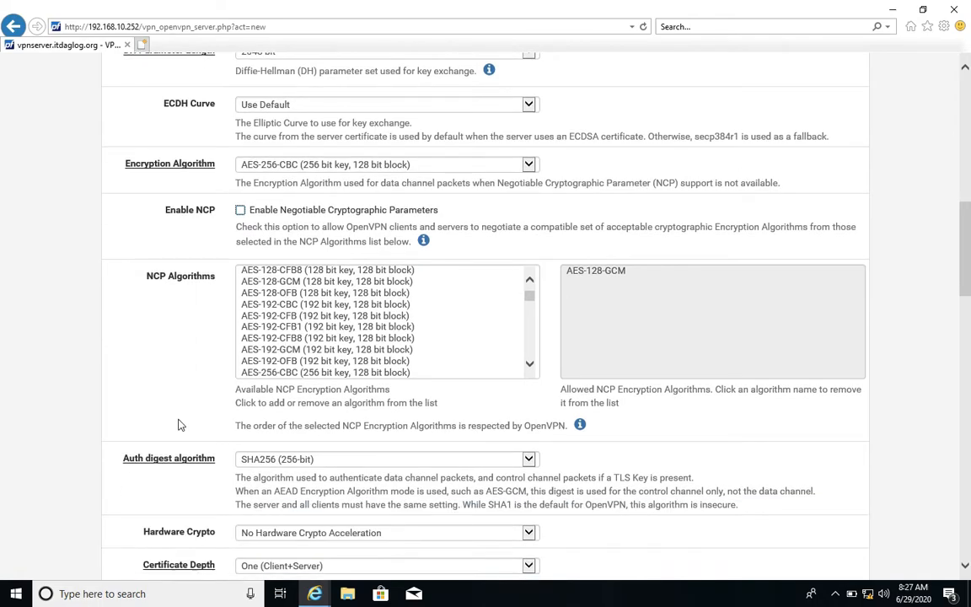
scroll(178, 424, "down", 2)
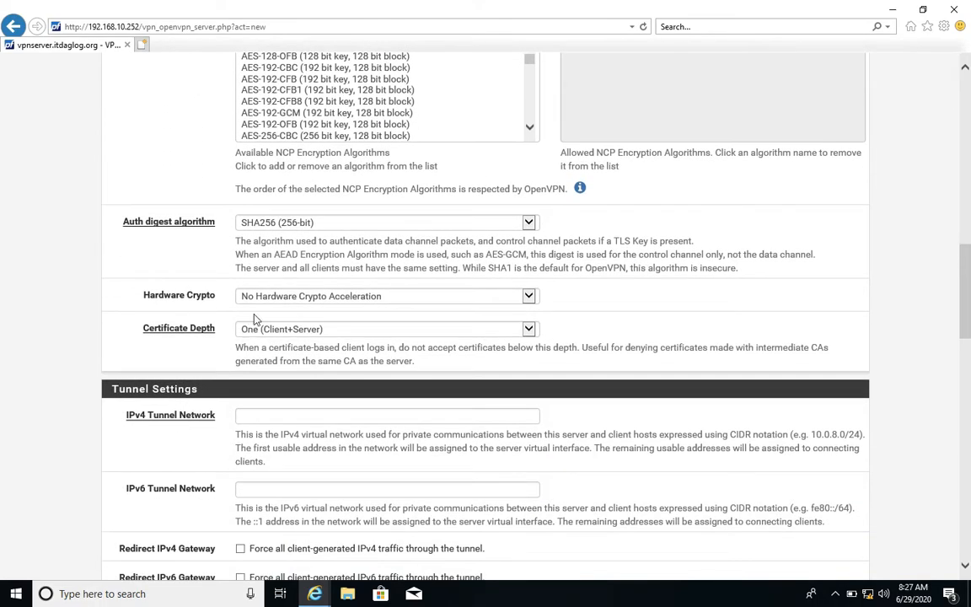
left_click(277, 223)
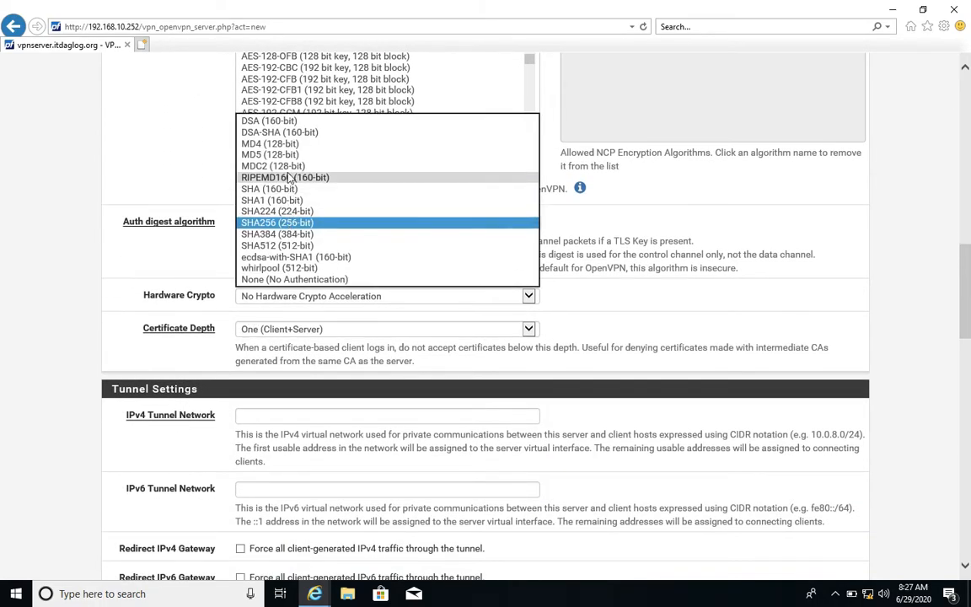
left_click(278, 155)
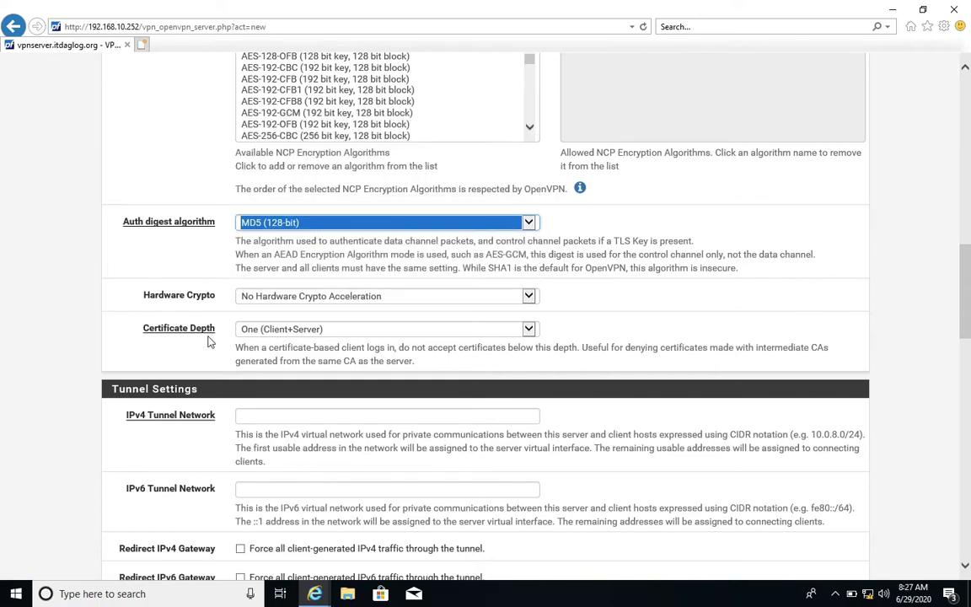
Set the IPv4 tunnel network to 10.10.10.1/30.
scroll(209, 342, "down", 2)
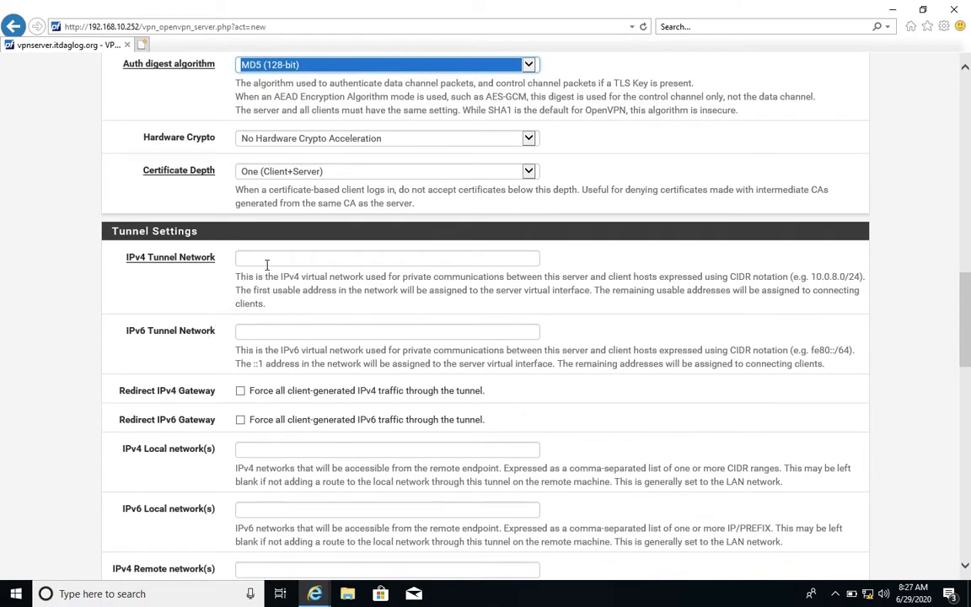
left_click(267, 259)
type("10.10.10.1/30")
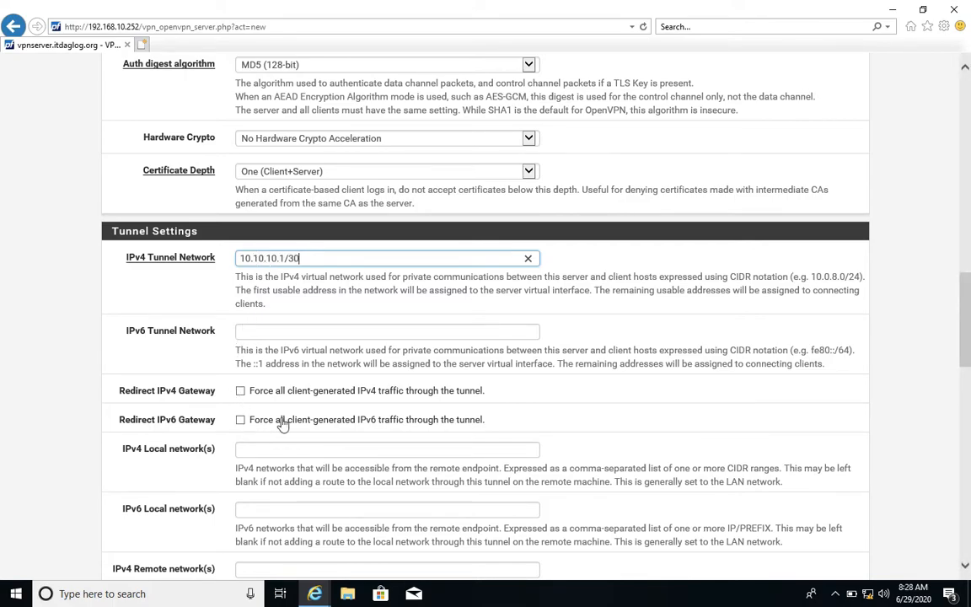
Set the IPv4 local network to 192.168.10.0/24 and the IPv4 remote network to 192.168.20.0/24.
scroll(297, 424, "down", 1)
scroll(295, 413, "down", 1)
left_click(283, 293)
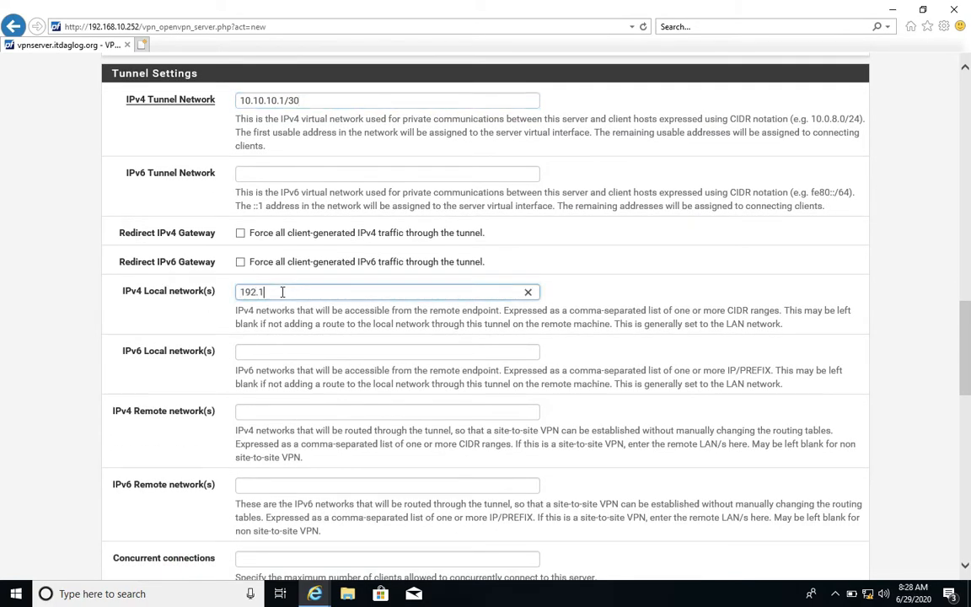
type("192.168.10.0/24")
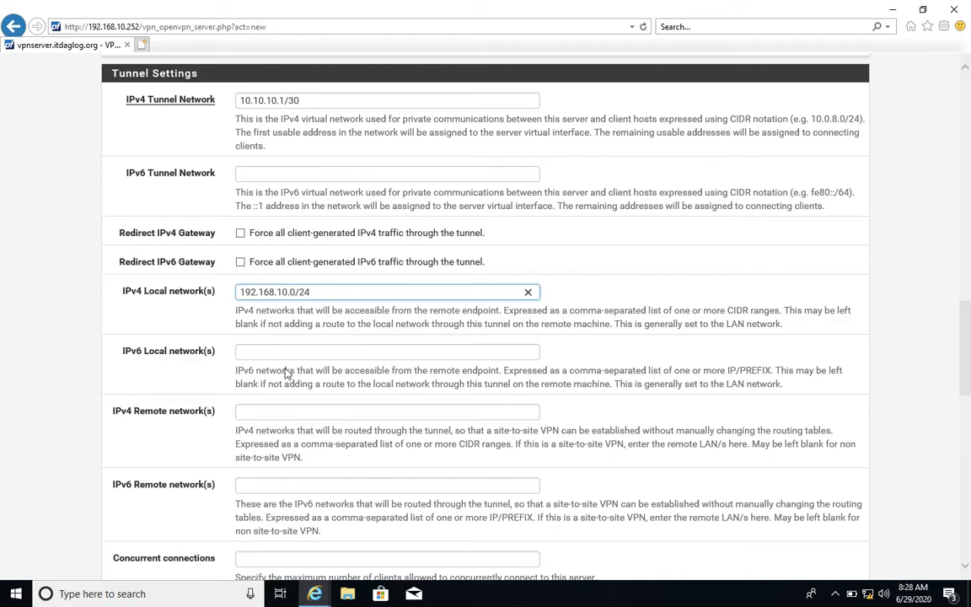
left_click(283, 411)
type("192.168.2")
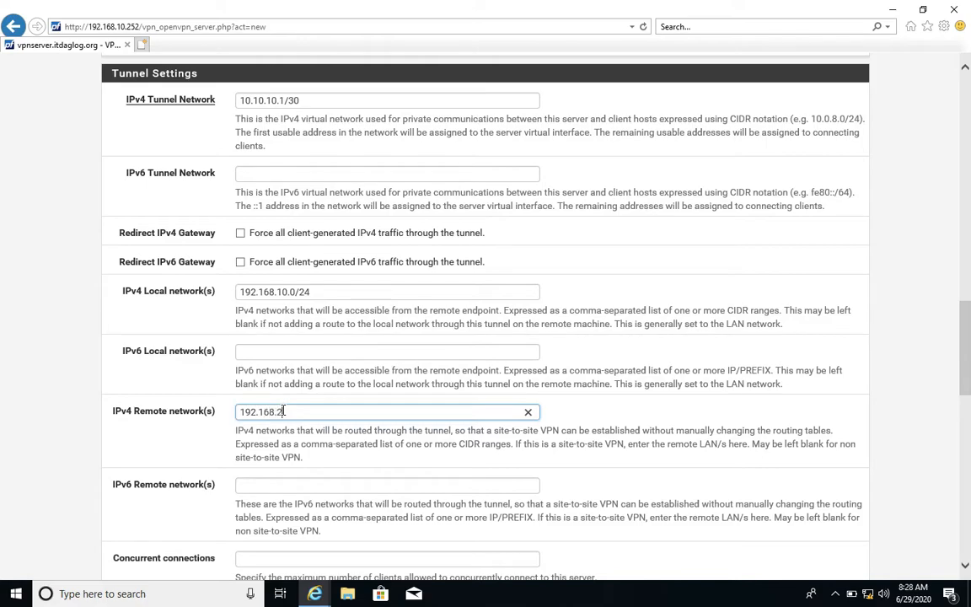
type("0.0/24")
Set the tunnel compression to Omit Preference (Use OpenVPN Default).
scroll(153, 457, "down", 3)
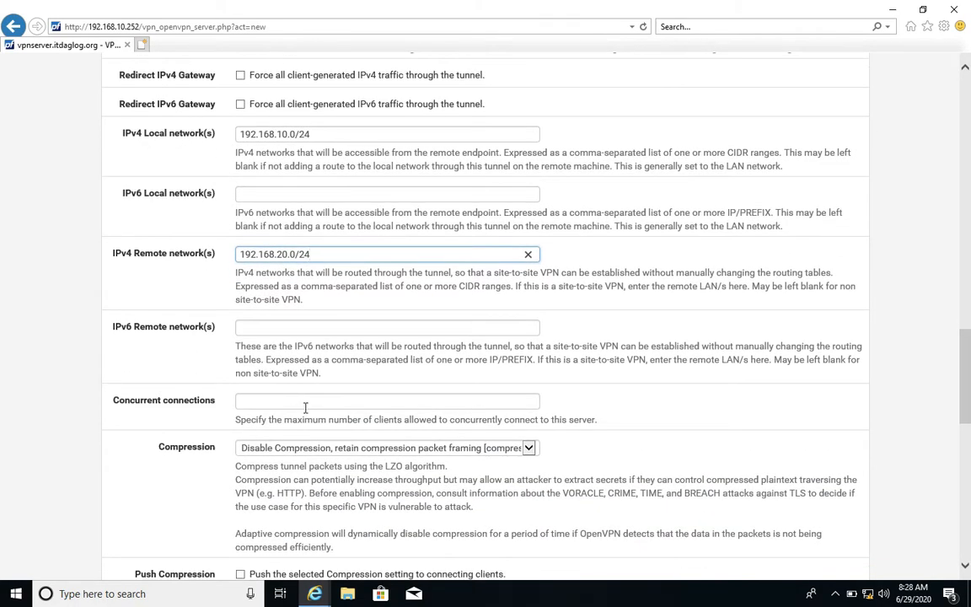
scroll(306, 408, "down", 2)
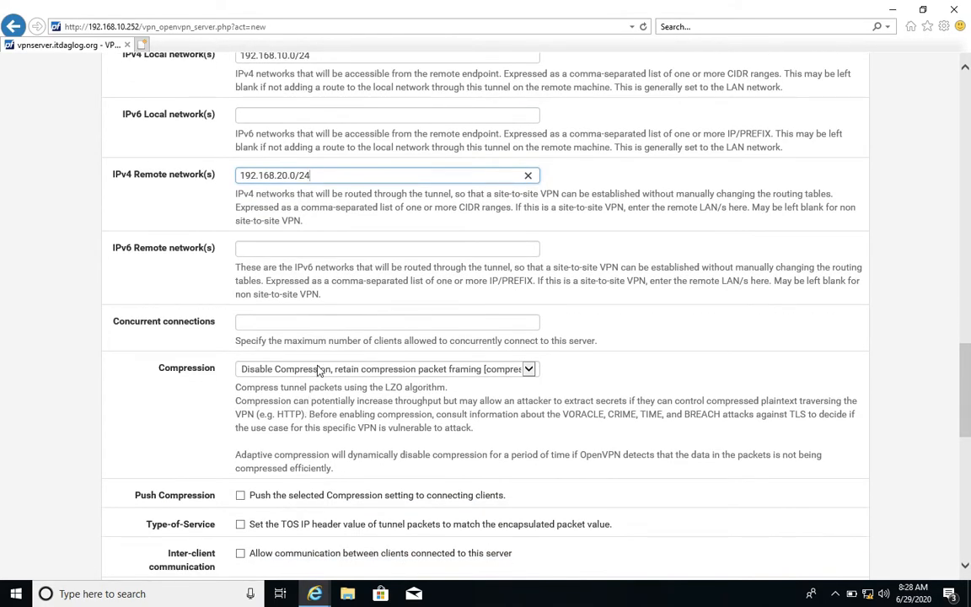
left_click(318, 374)
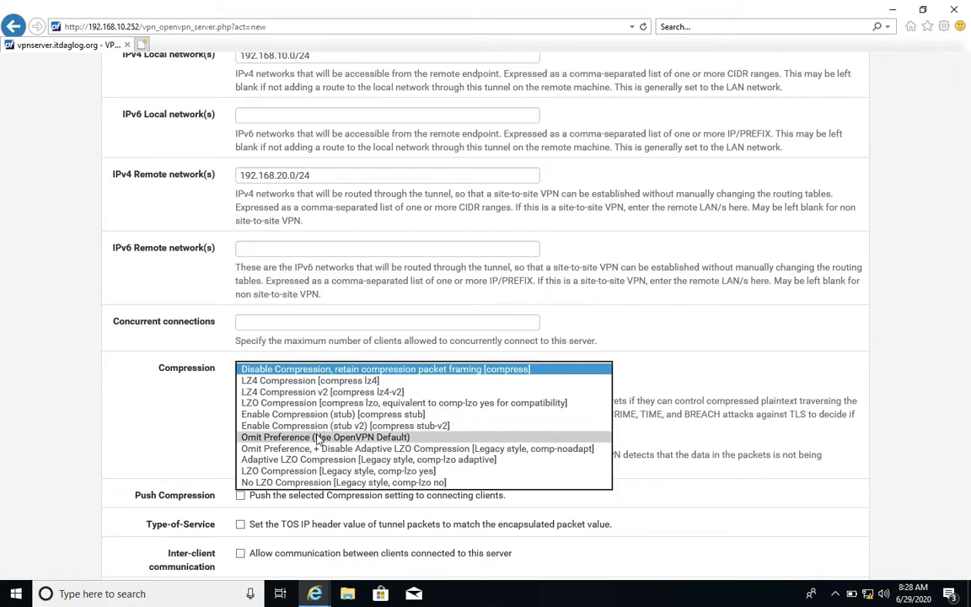
left_click(253, 438)
Enable the Push Compression, Type-of-Service, Inter-client communication and Dynamic IP options for the server.
scroll(242, 439, "down", 4)
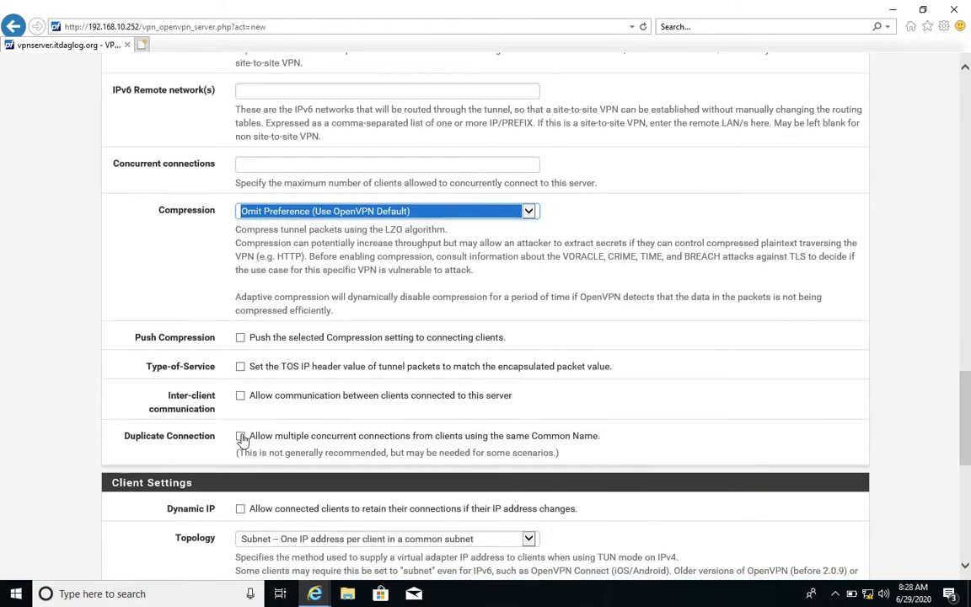
scroll(242, 438, "down", 2)
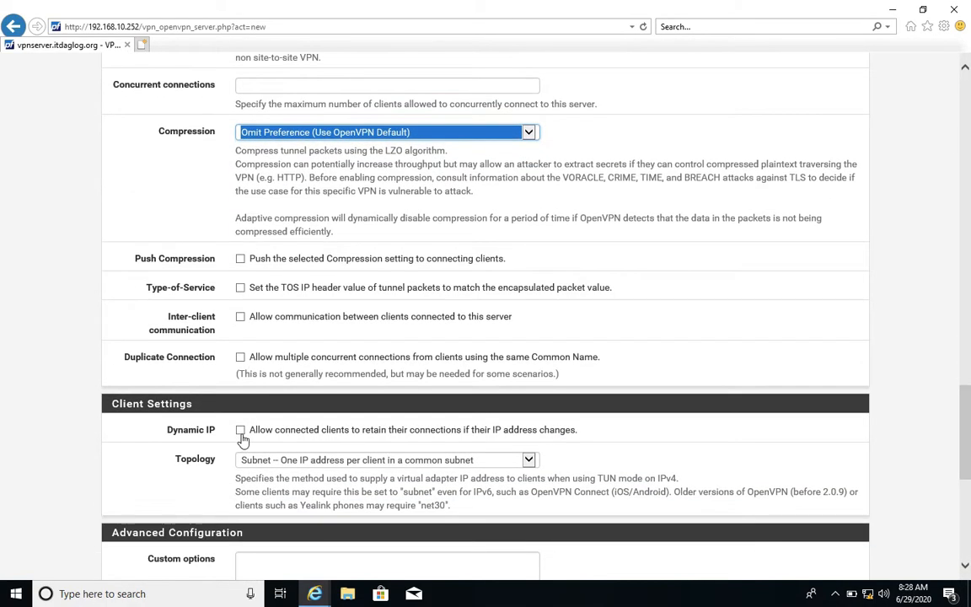
left_click(240, 258)
left_click(241, 289)
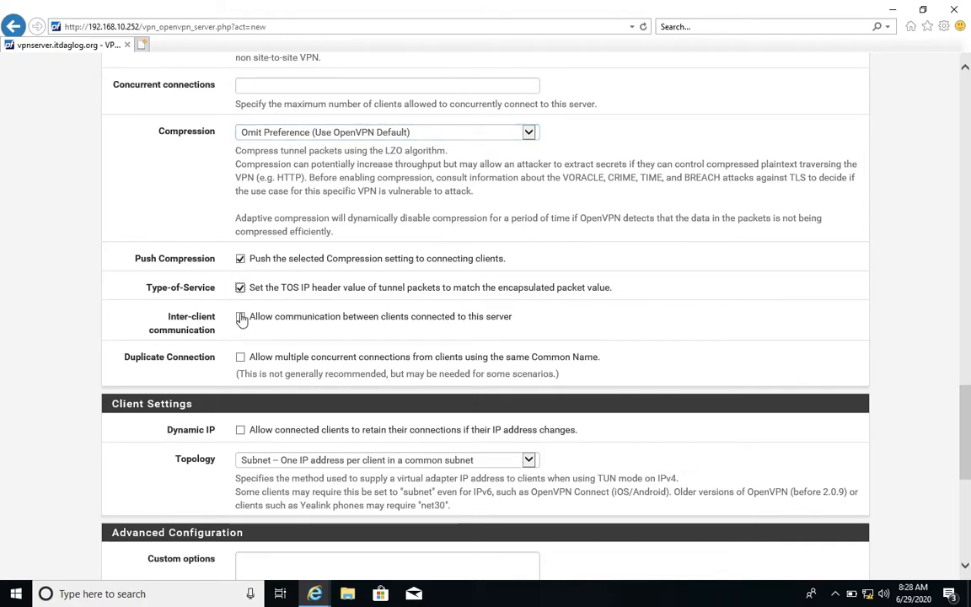
left_click(241, 317)
scroll(220, 372, "down", 3)
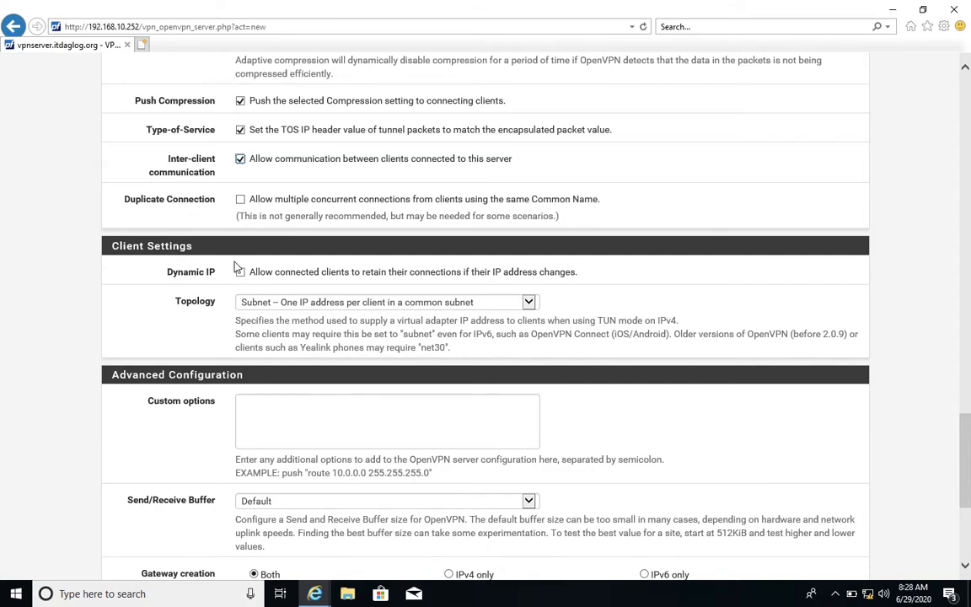
left_click(241, 273)
Add the custom option tun-mtu 1472 in the advanced configuration and save the OpenVPN server.
scroll(169, 348, "down", 3)
left_click(280, 263)
type("tun-mtu 1472")
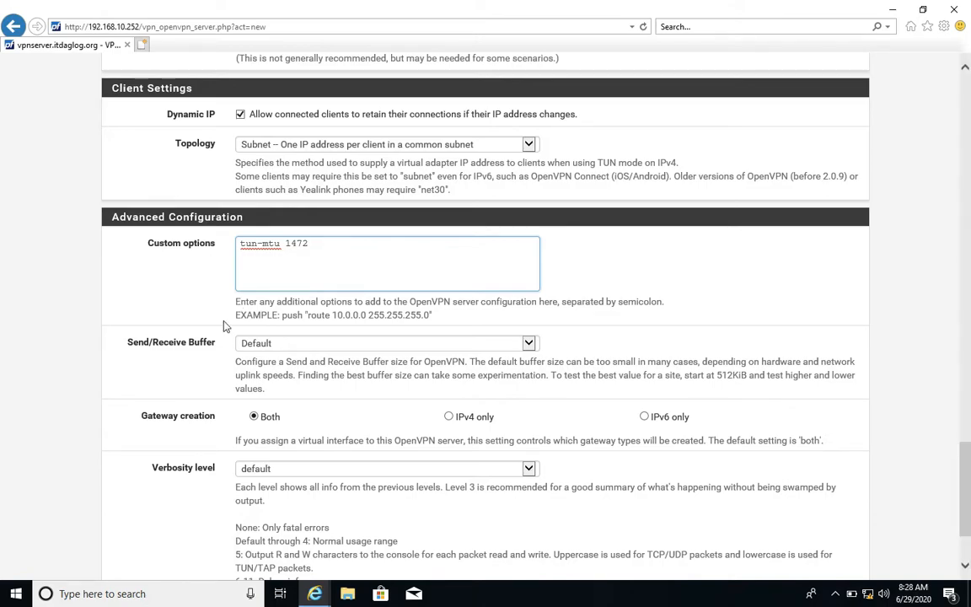
scroll(223, 325, "down", 3)
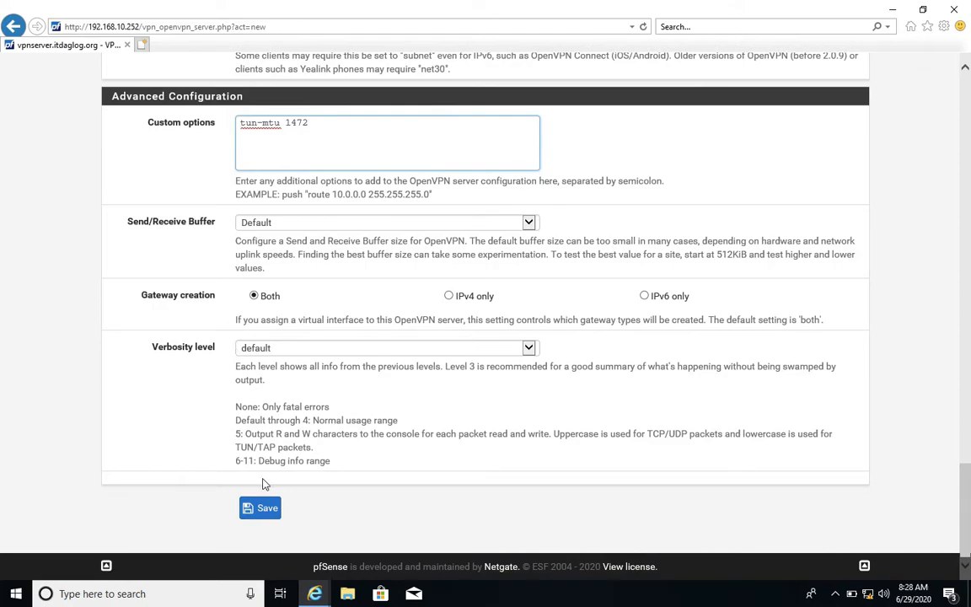
left_click(263, 510)
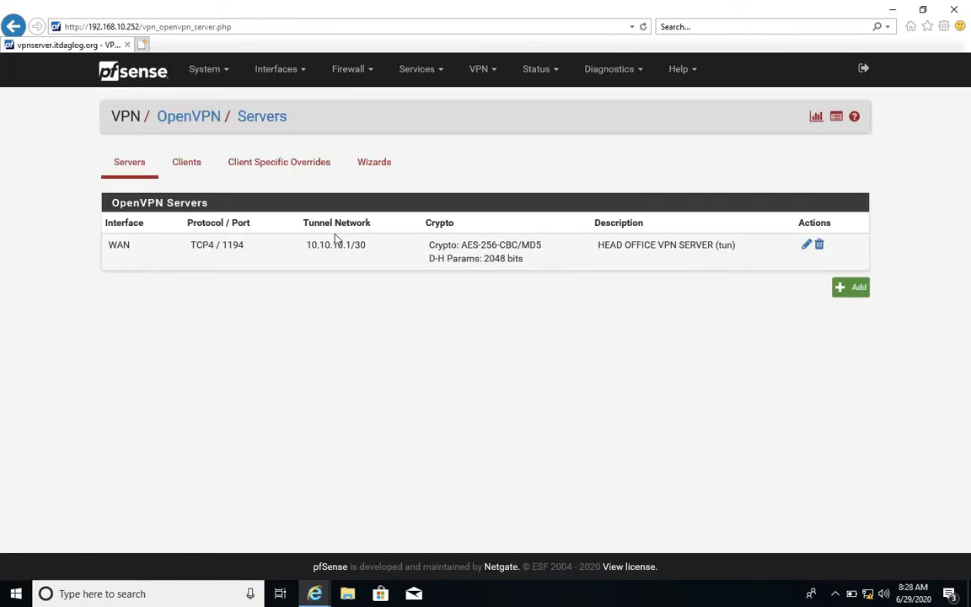
Add a WAN firewall rule that passes IPv4 TCP traffic to destination port range 1194 to 1194 and save it.
left_click(346, 69)
left_click(346, 141)
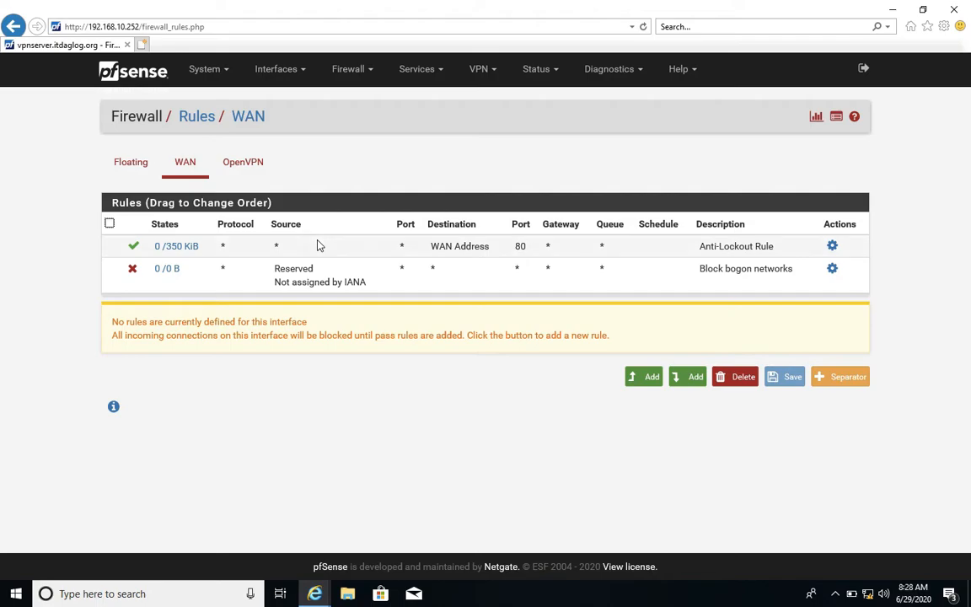
left_click(689, 380)
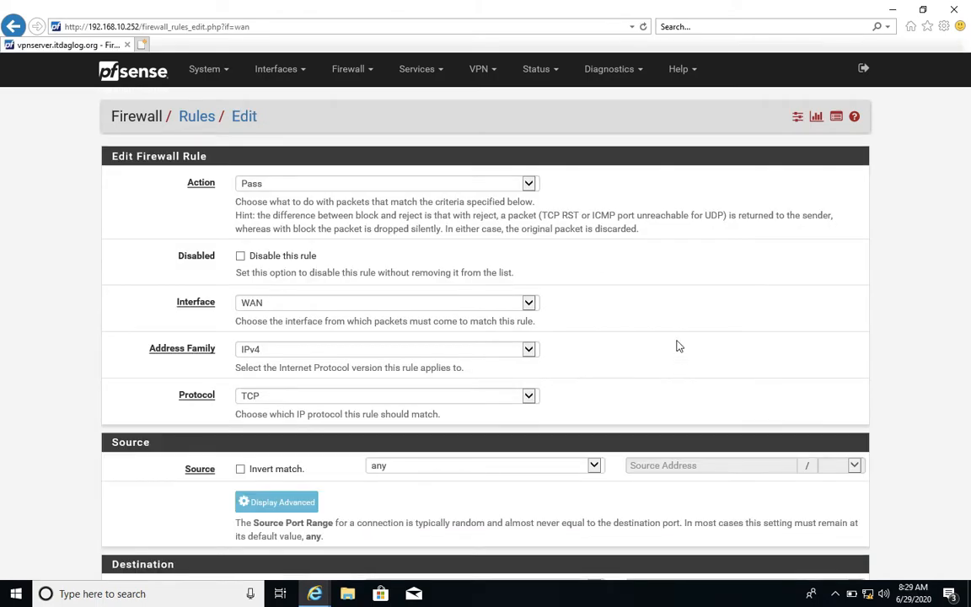
scroll(675, 333, "down", 5)
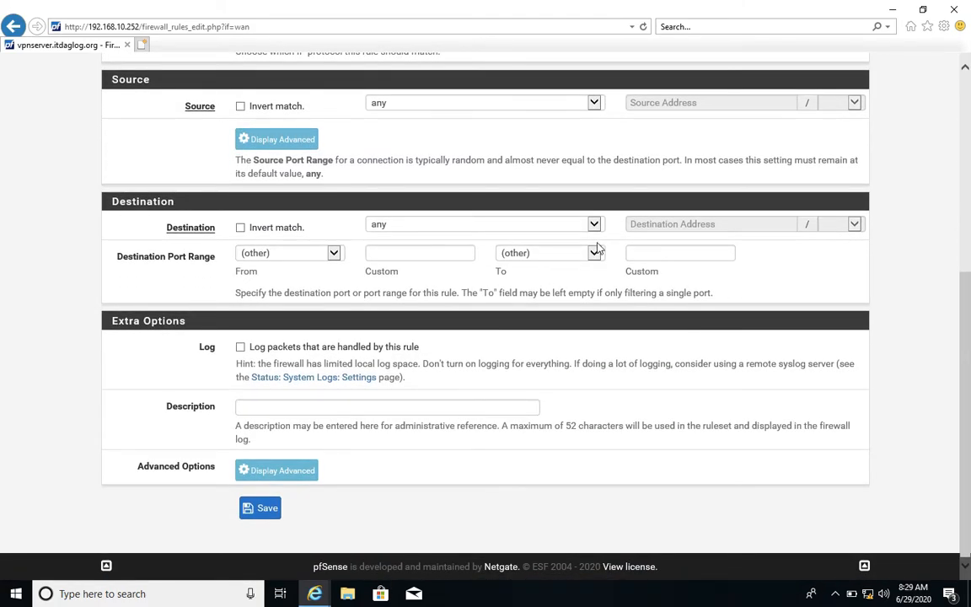
type("1194")
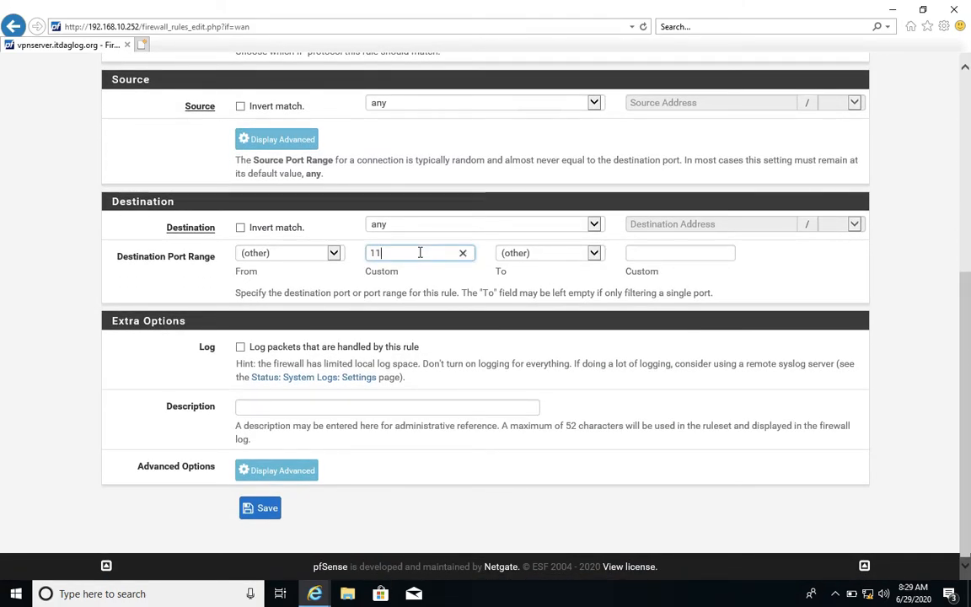
left_click(634, 254)
type("1194")
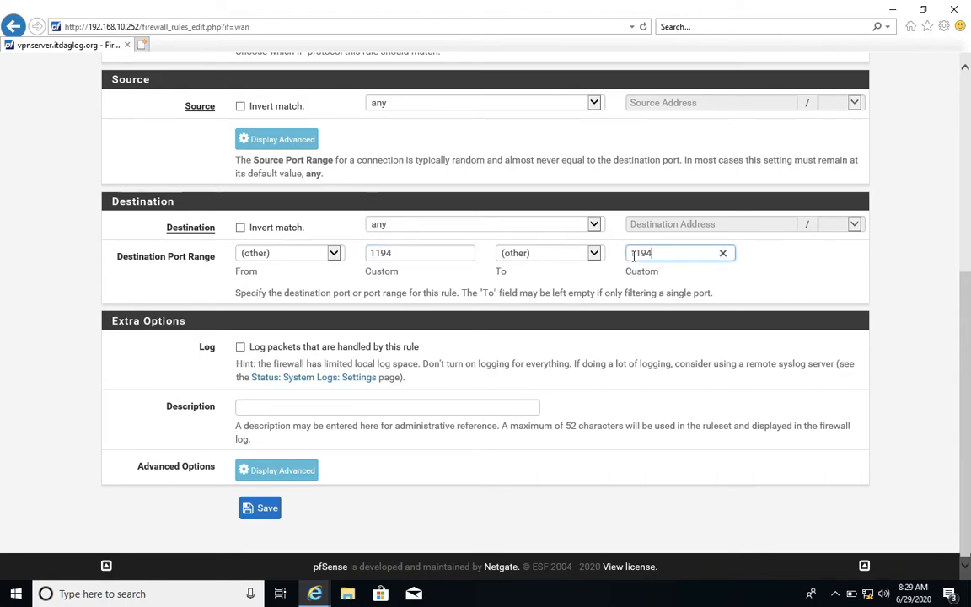
left_click(260, 510)
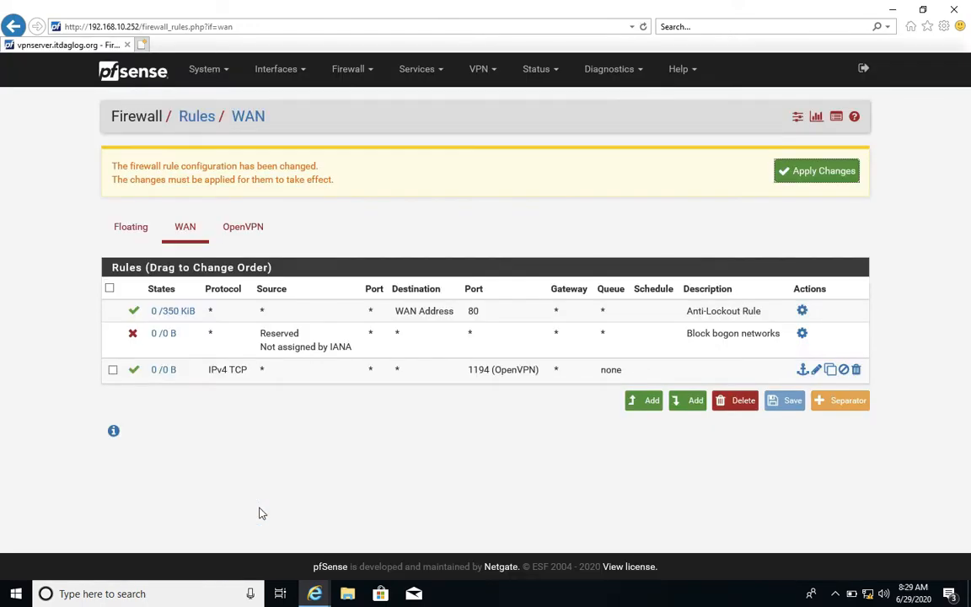
Add an OpenVPN interface firewall rule passing IPv4 traffic with protocol Any, save it and apply the firewall changes.
left_click(250, 228)
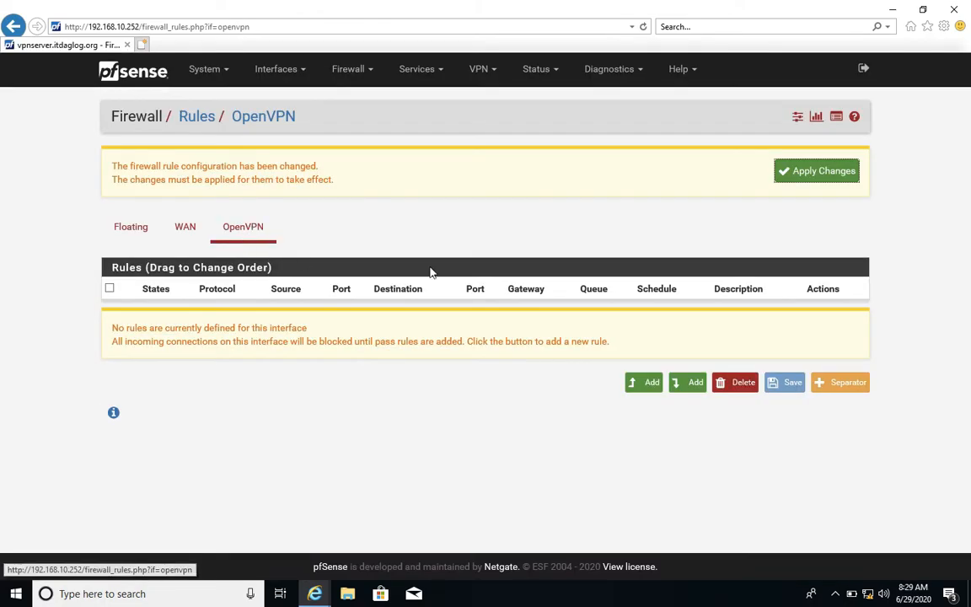
left_click(681, 382)
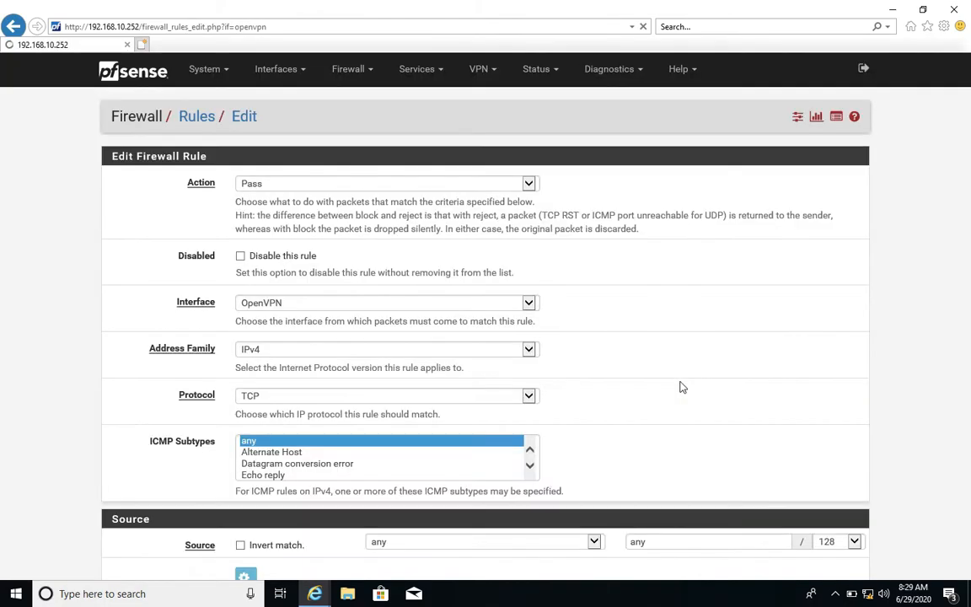
left_click(412, 395)
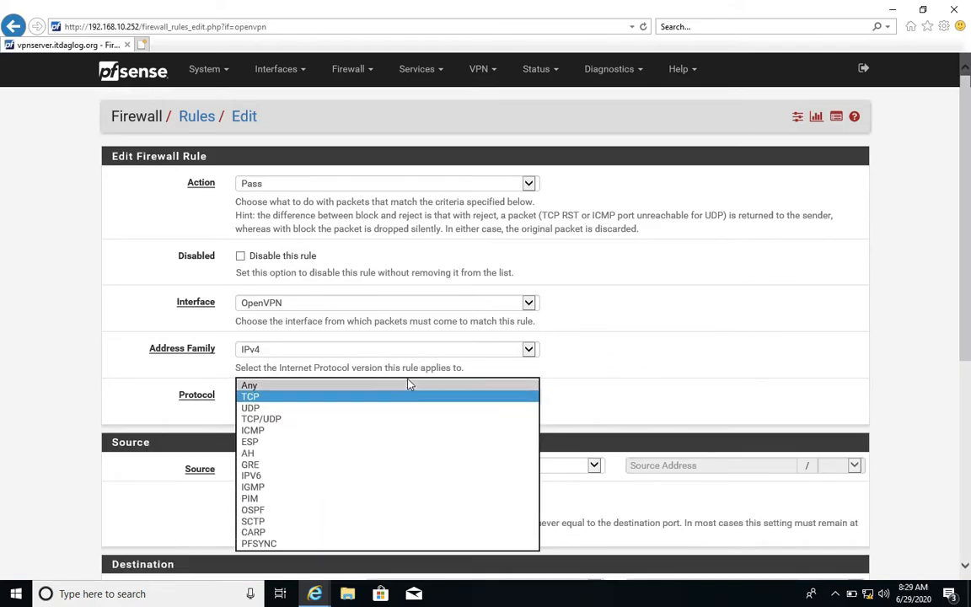
left_click(405, 385)
scroll(609, 376, "down", 5)
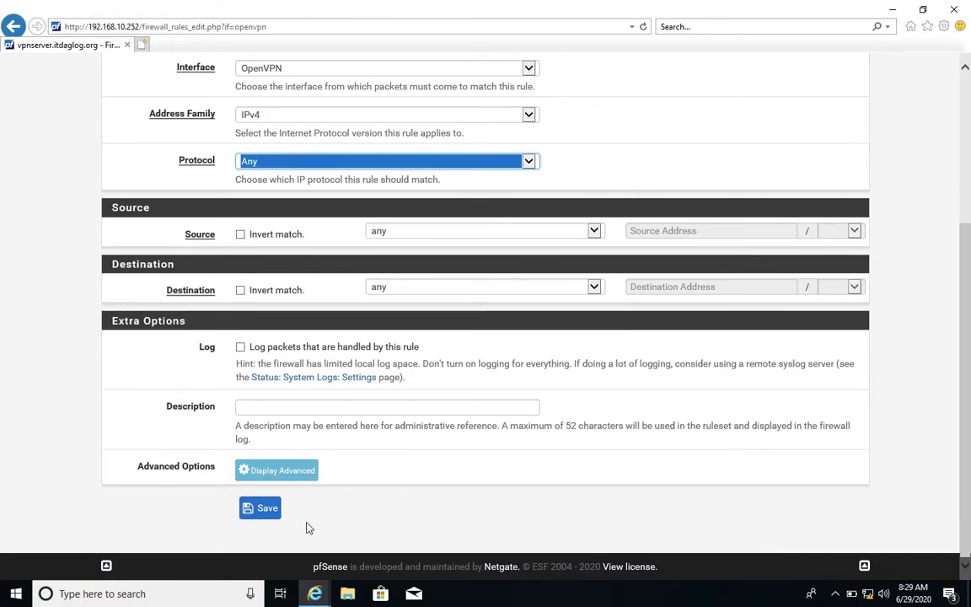
left_click(262, 511)
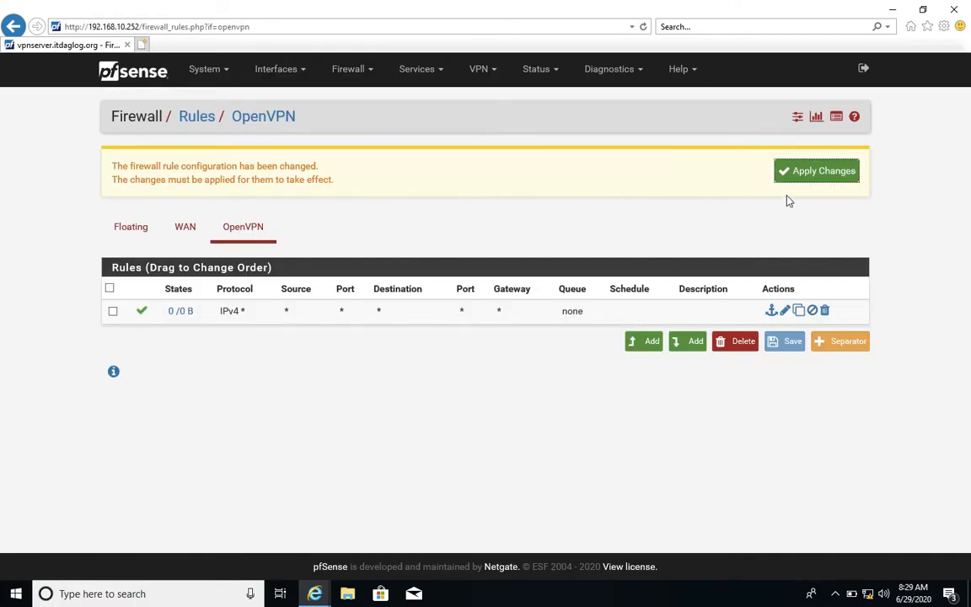
left_click(796, 177)
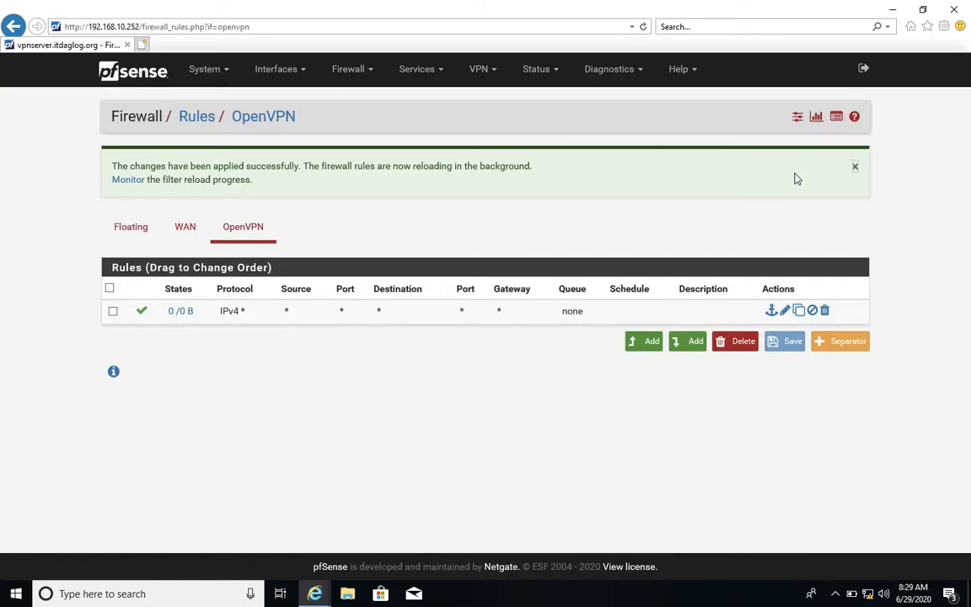
Check the protocol and port of the head office VPN server in the OpenVPN server list.
left_click(474, 76)
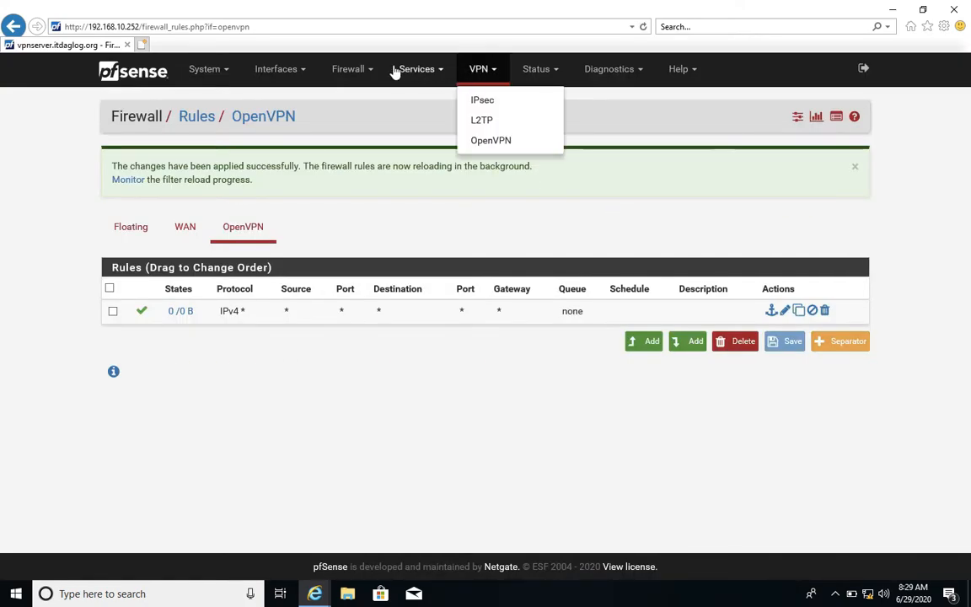
left_click(555, 241)
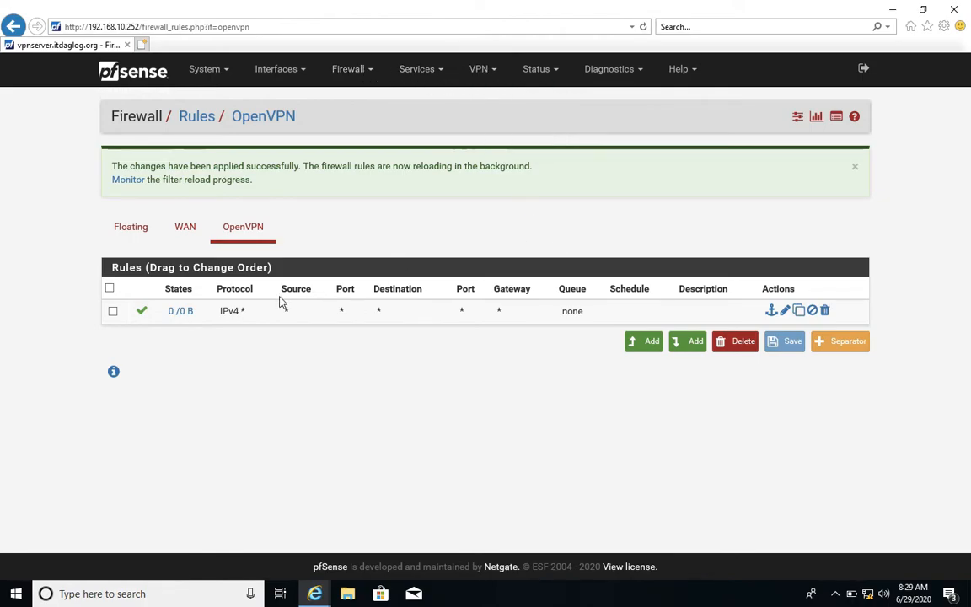
left_click(483, 80)
left_click(485, 141)
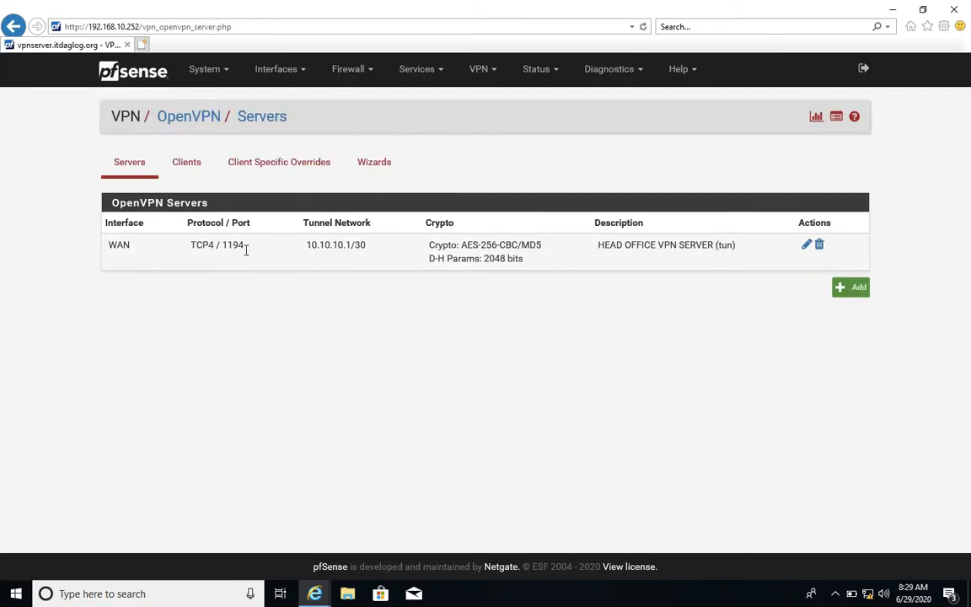
left_click_drag(223, 246, 246, 246)
left_click(329, 355)
Launch winbox from the Desktop folder, connect to the branch router at 36.91.23.234 and dismiss the licence notice.
left_click(348, 595)
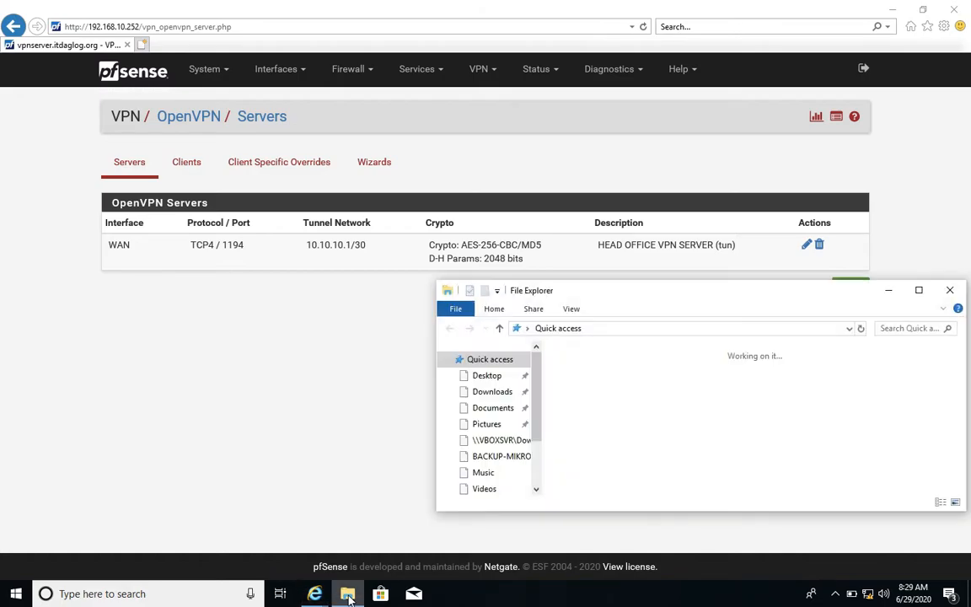
left_click(489, 376)
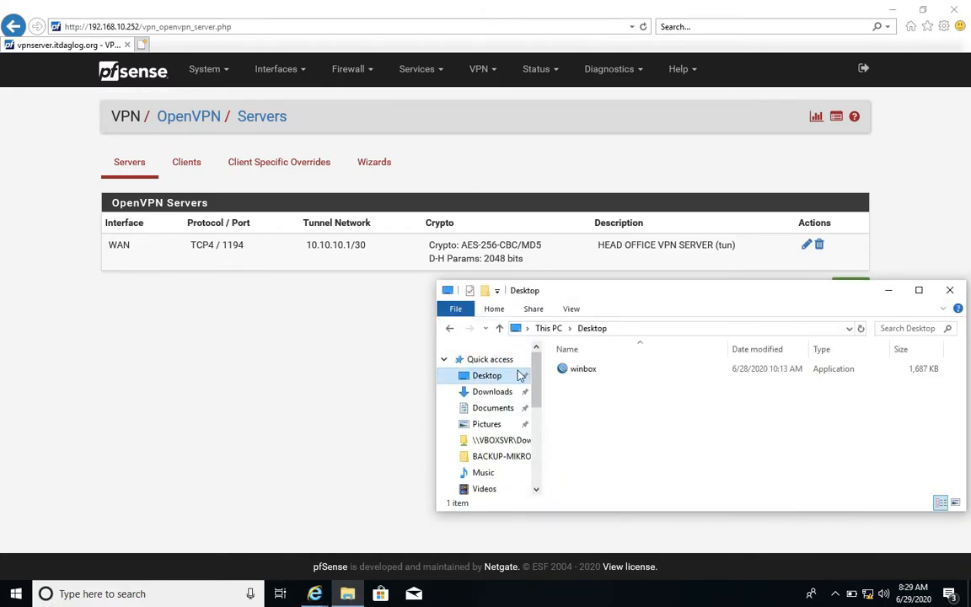
left_click(585, 369)
double_click(587, 371)
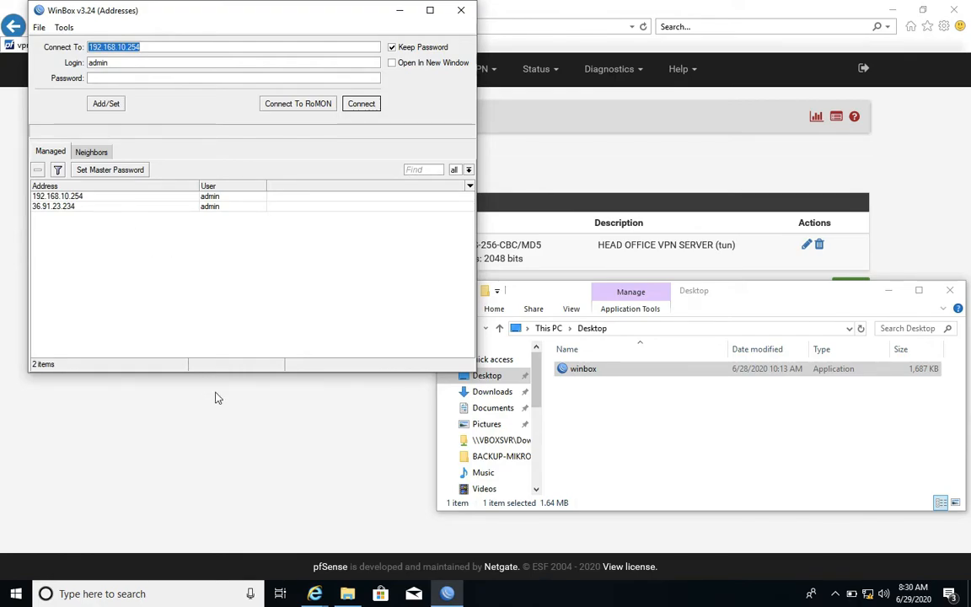
left_click(75, 207)
left_click(359, 104)
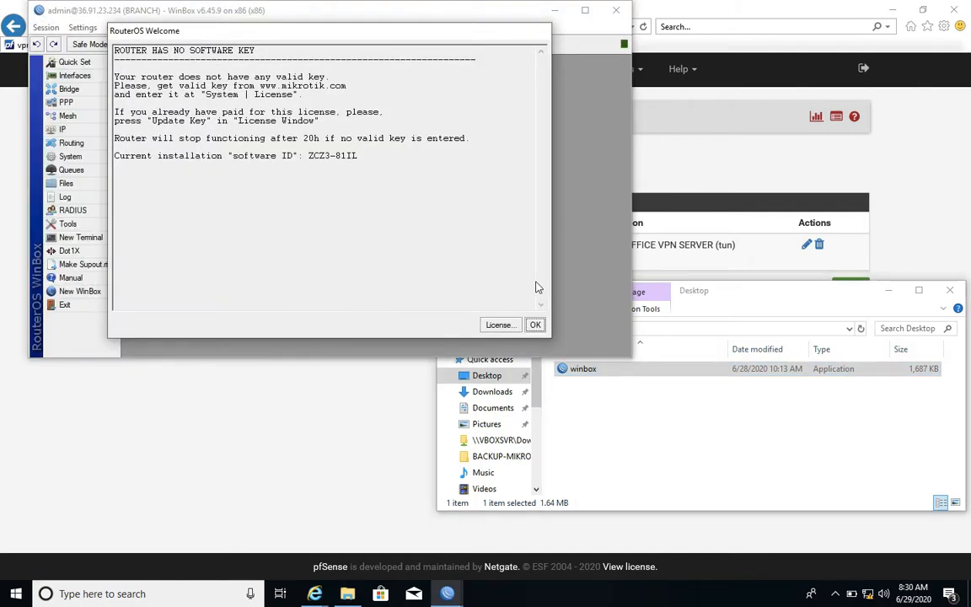
left_click(536, 324)
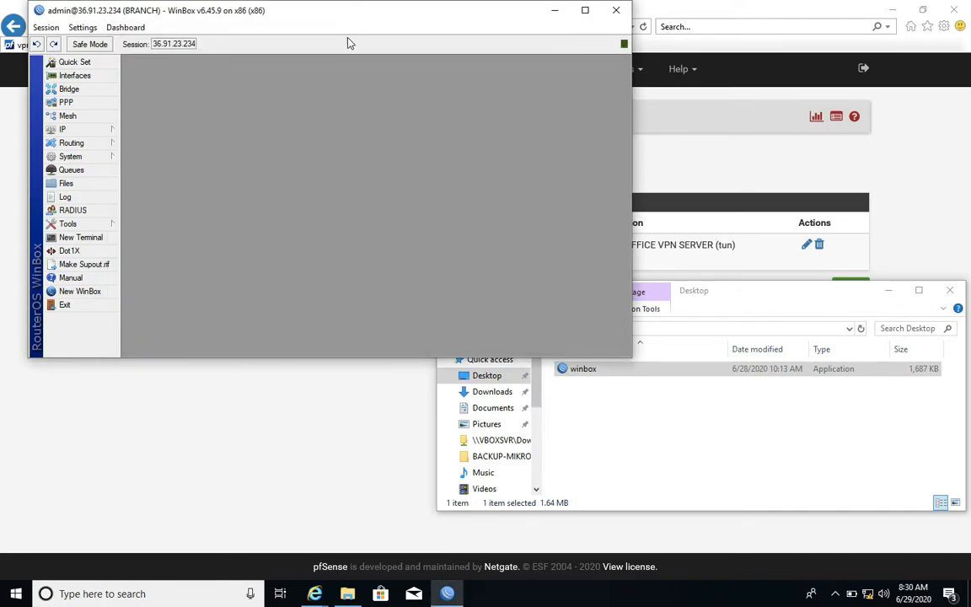
mouse_move(345, 10)
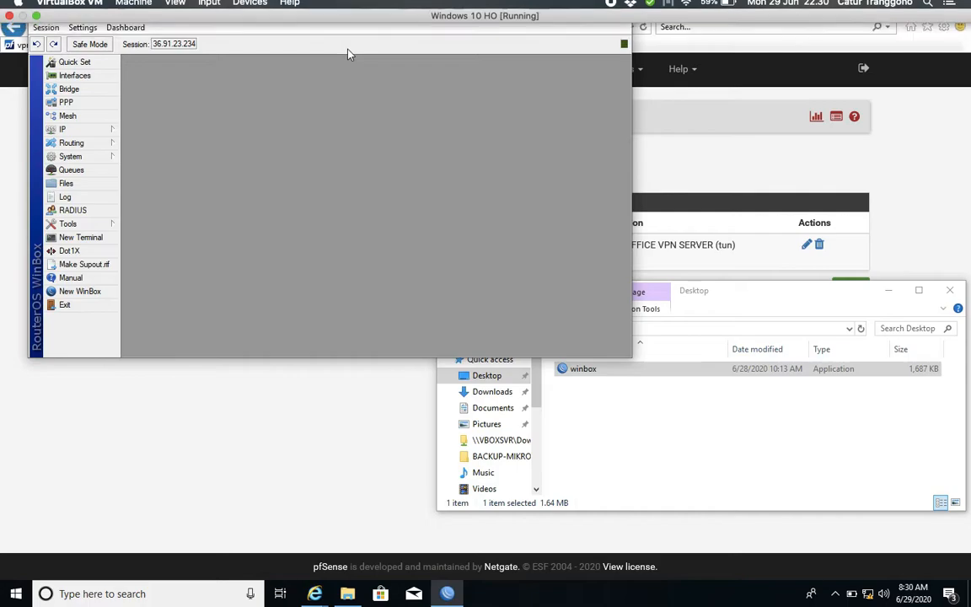
left_click_drag(345, 13, 695, 169)
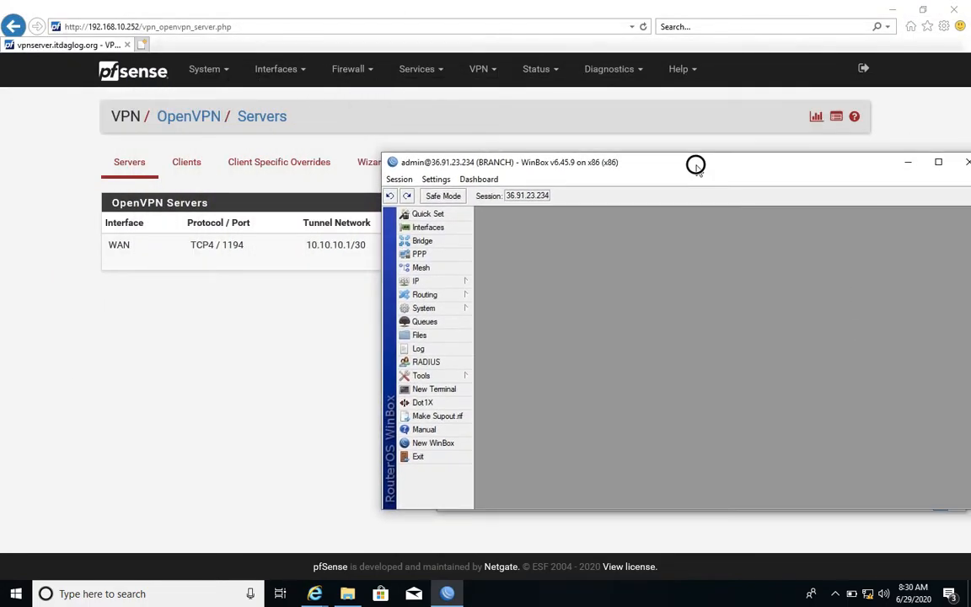
Copy the CLIENT-CERT certificate and key files from Downloads to the branch router's file list.
left_click(348, 595)
left_click(485, 393)
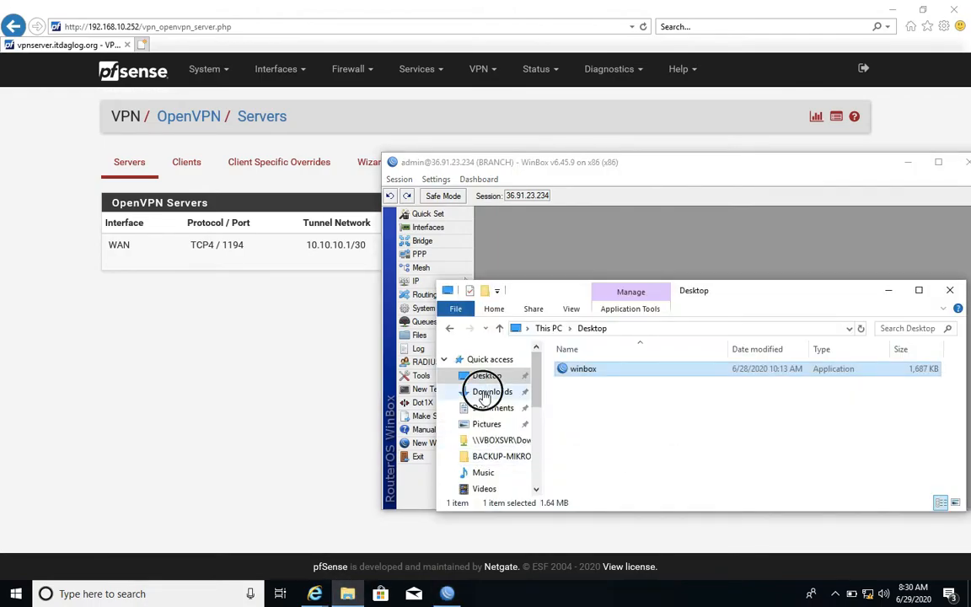
left_click(588, 371)
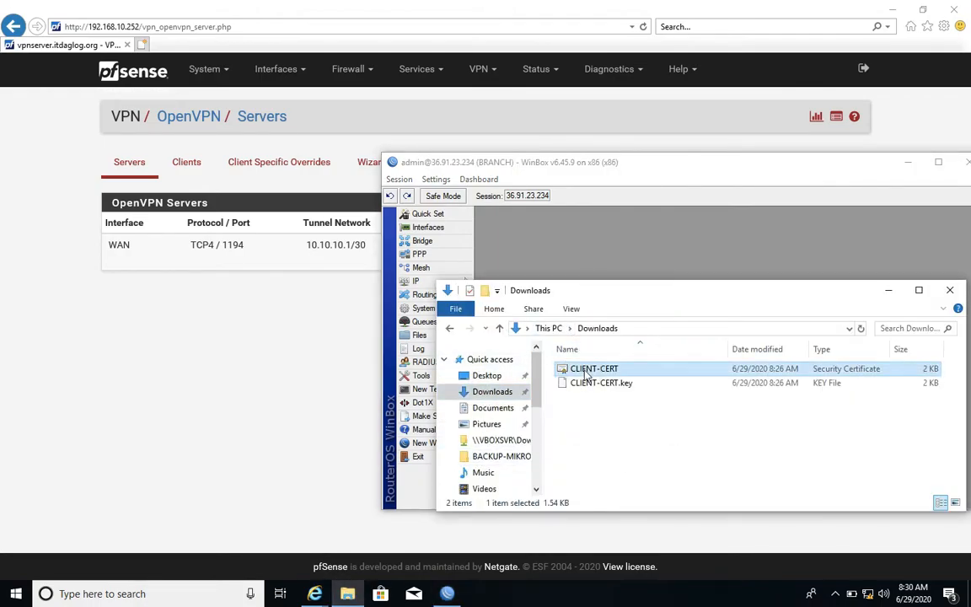
key("ctrl+a")
left_click_drag(586, 376, 175, 382)
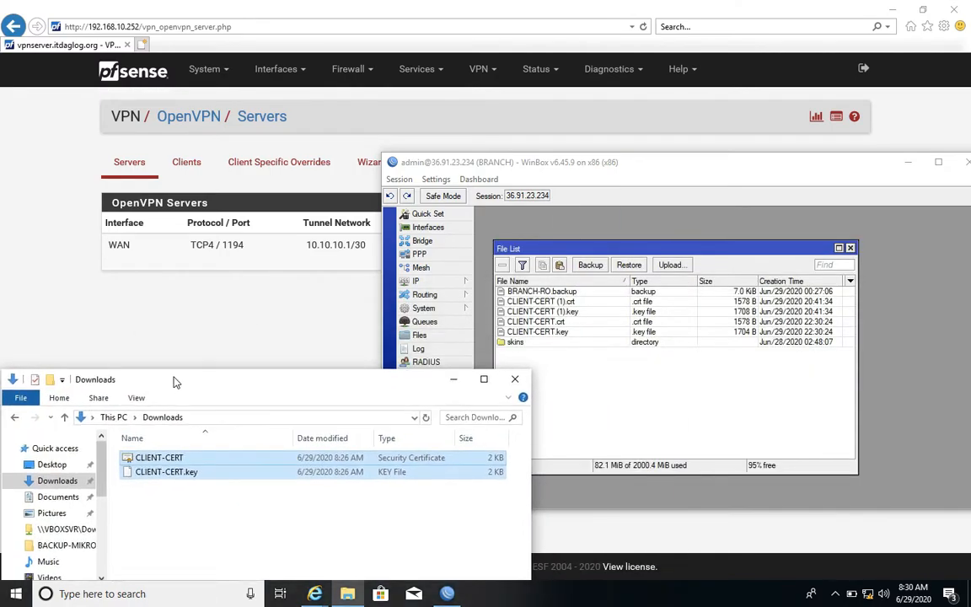
left_click(516, 379)
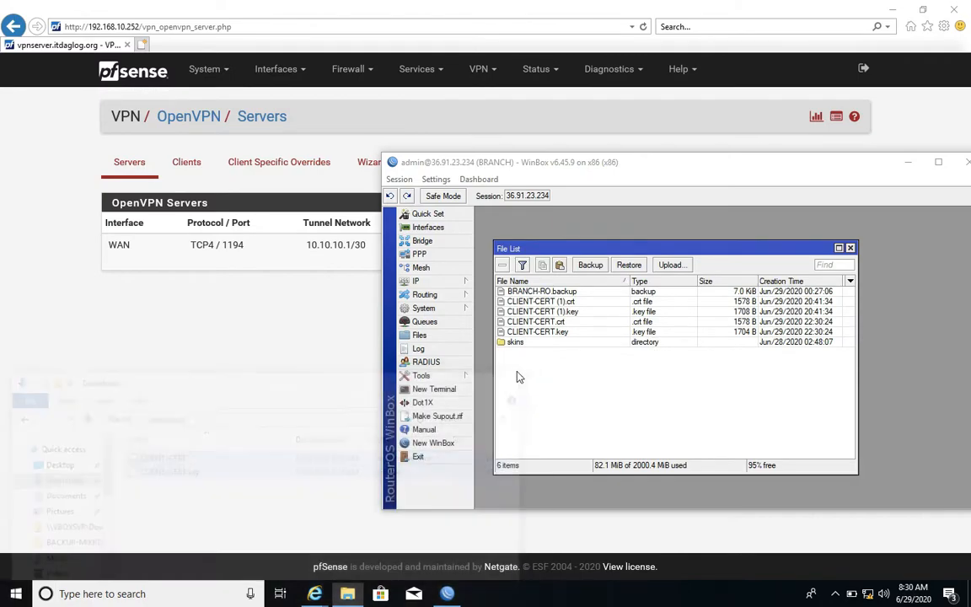
Delete all CLIENT-CERT and CLIENT-CERT (1) certificate and key files from the branch router's file list.
left_click(527, 302)
left_click(531, 322, "shift")
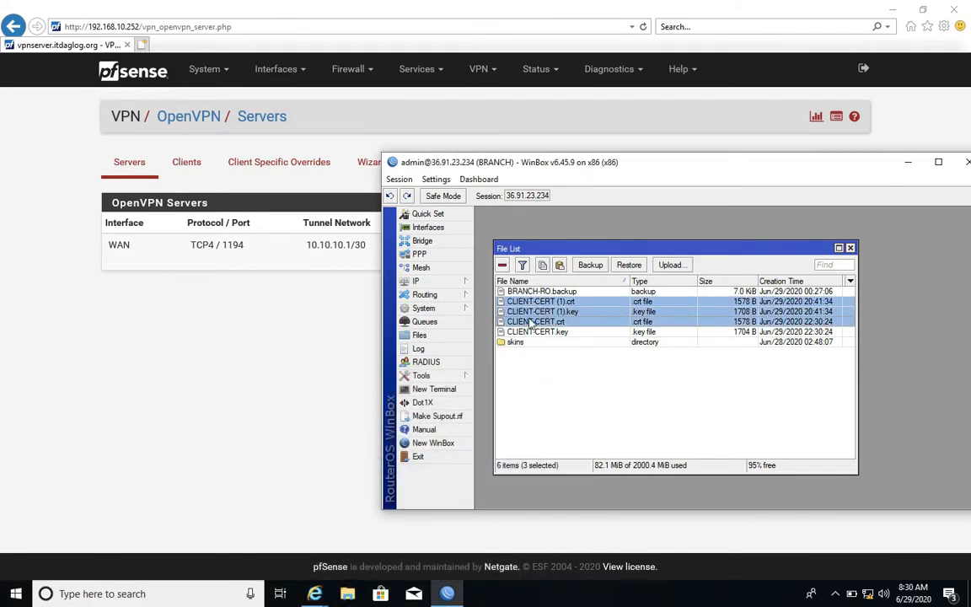
left_click(503, 265)
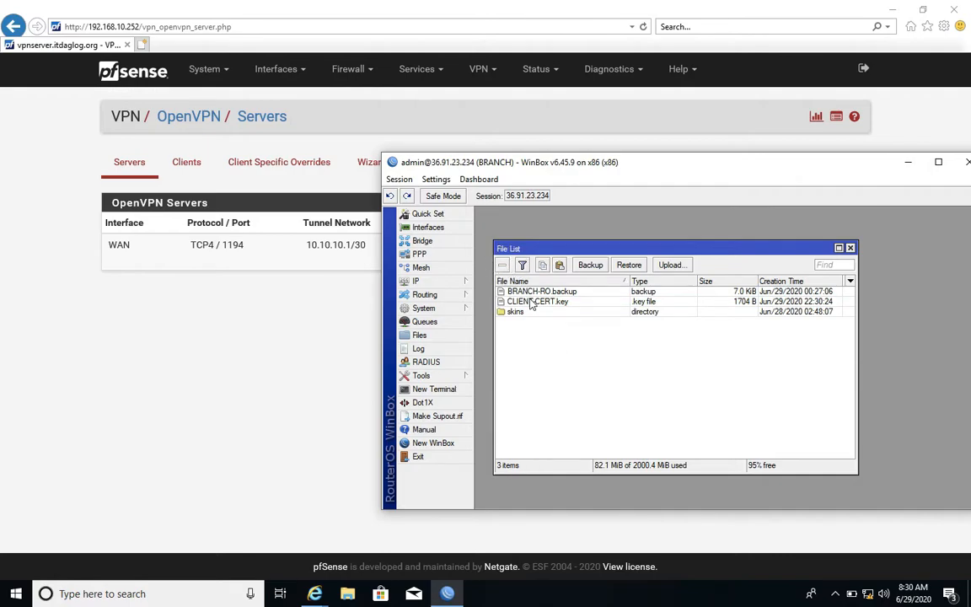
left_click(503, 266)
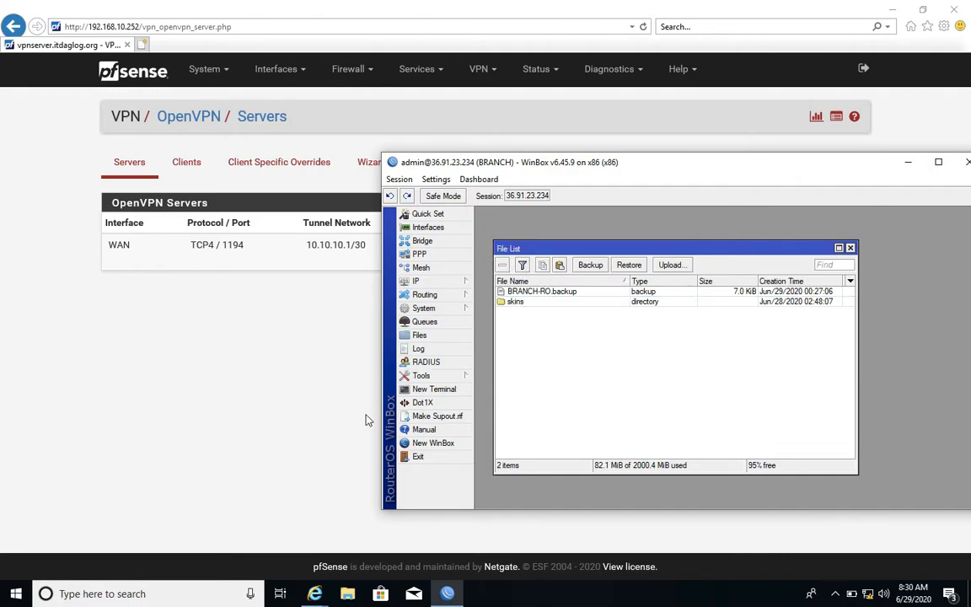
Upload a fresh copy of the CLIENT-CERT certificate and CLIENT-CERT.key from Downloads to the branch router's files.
left_click(353, 600)
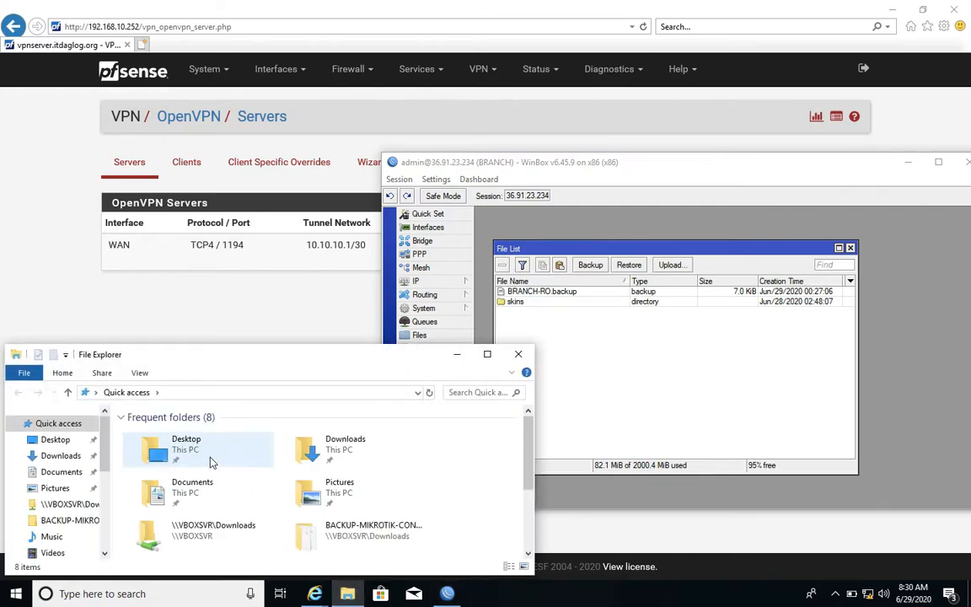
left_click(55, 455)
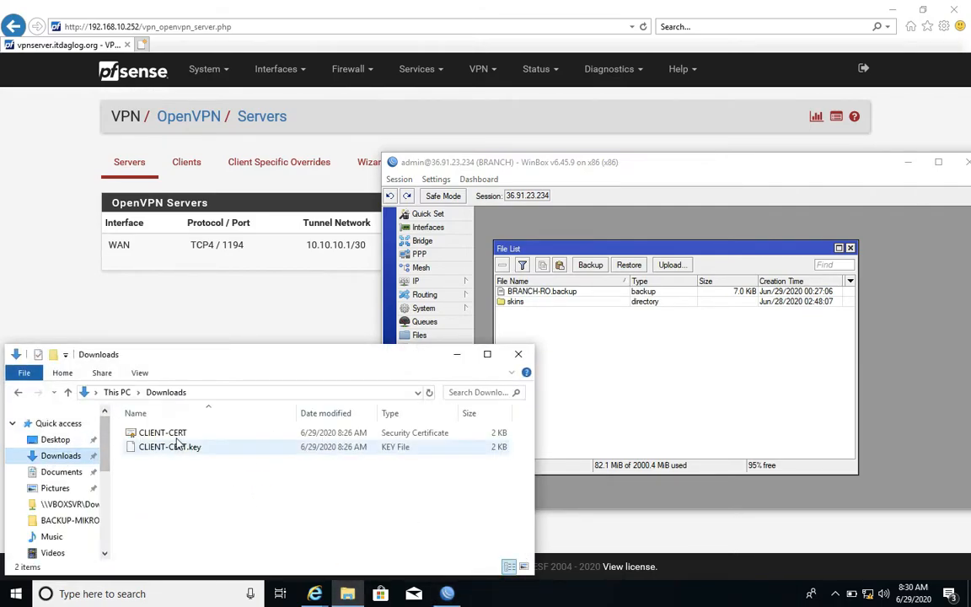
left_click(176, 435)
left_click(175, 447, "ctrl")
left_click_drag(176, 435, 611, 390)
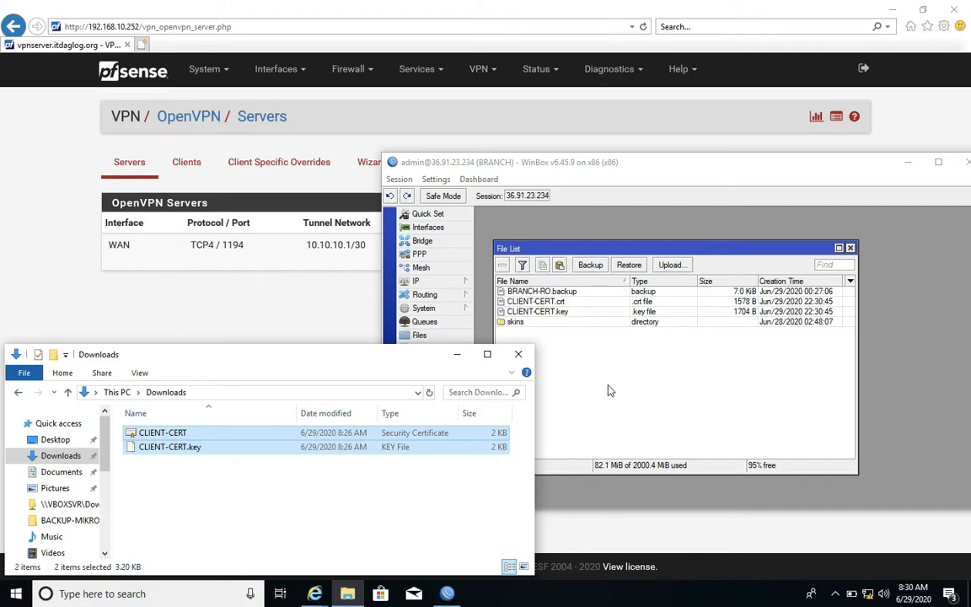
left_click(610, 391)
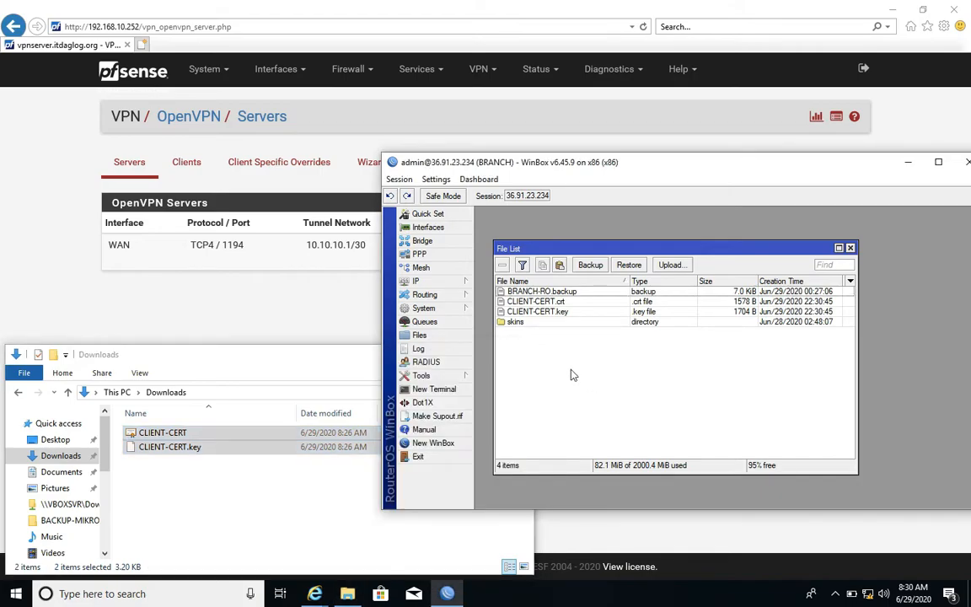
left_click(425, 309)
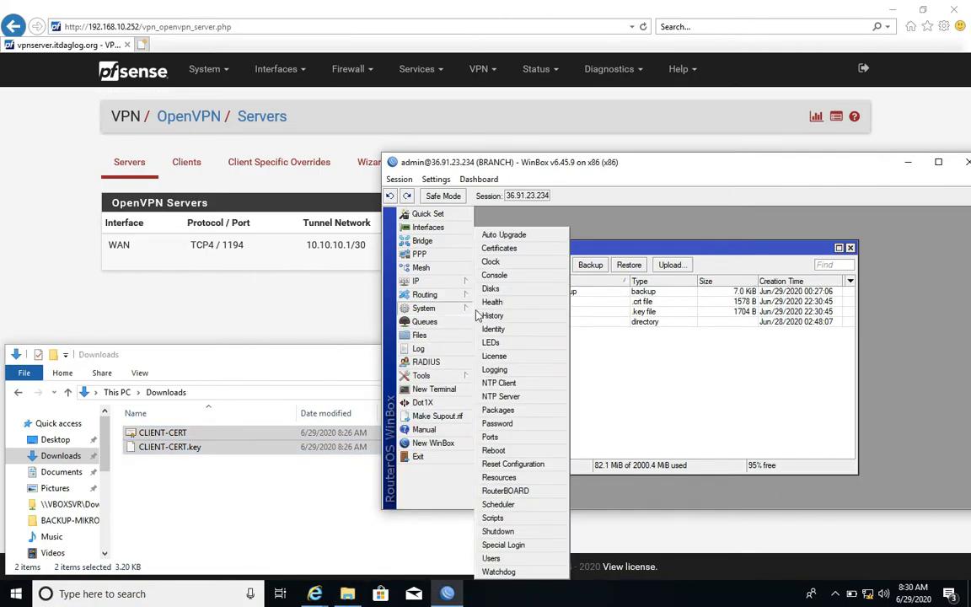
left_click(509, 329)
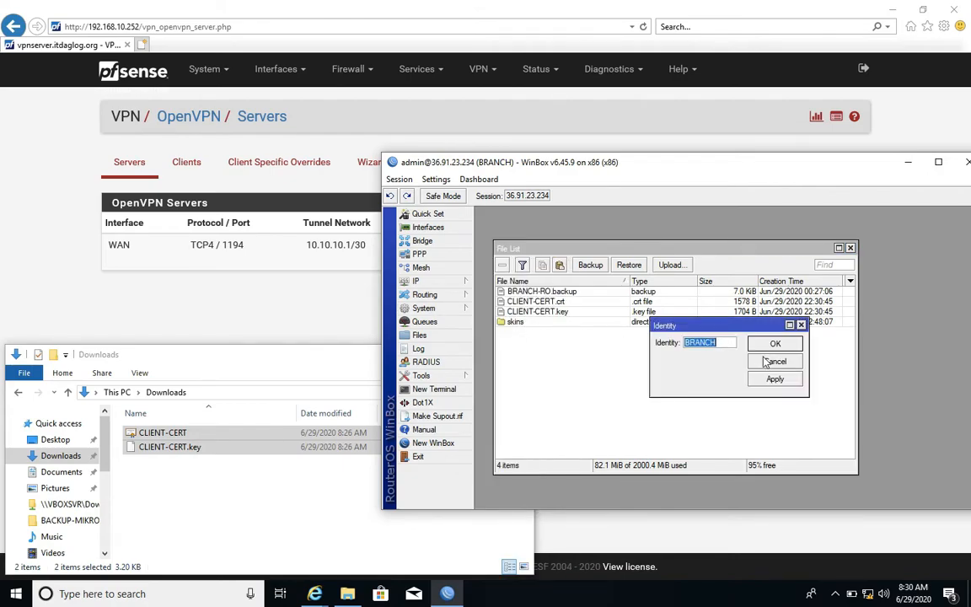
left_click(764, 361)
Import the CLIENT-CERT.crt file into the branch router's system certificates.
left_click(463, 311)
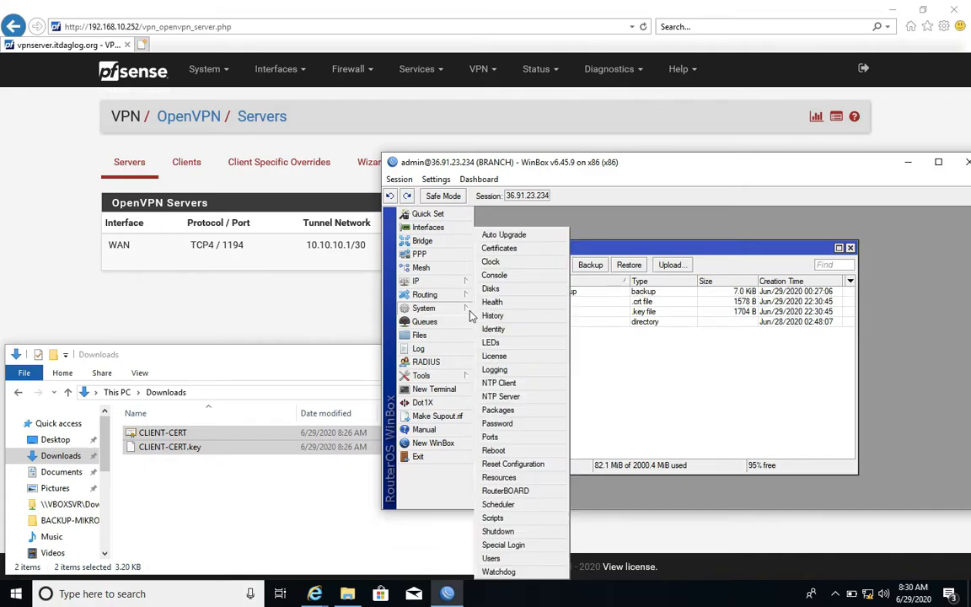
left_click(502, 249)
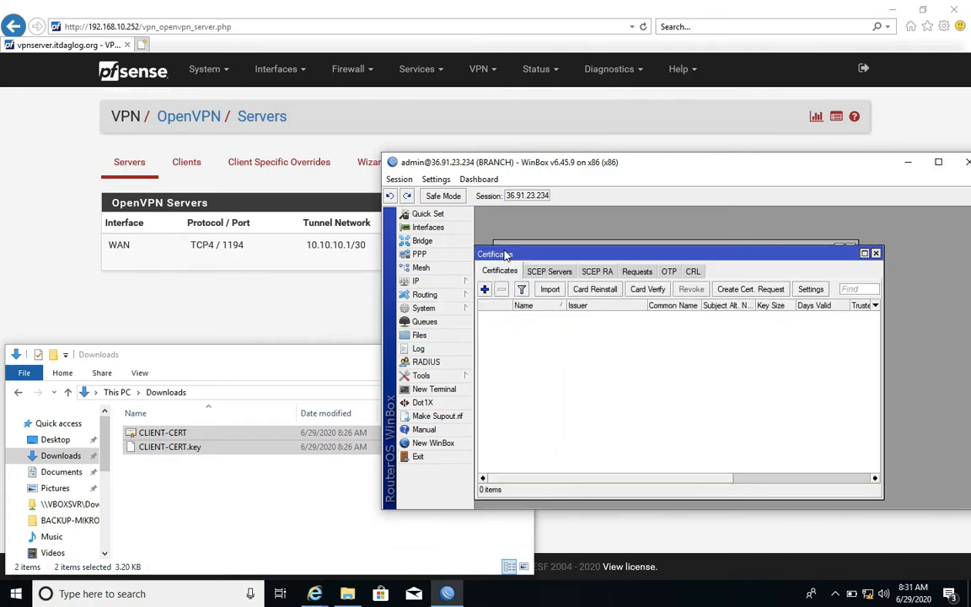
left_click(551, 289)
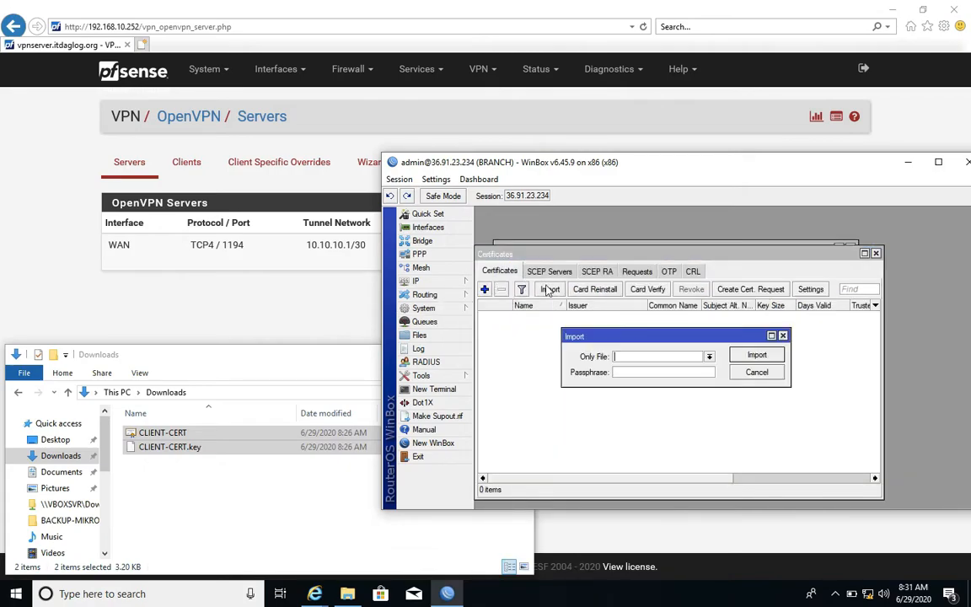
left_click(709, 357)
left_click(681, 393)
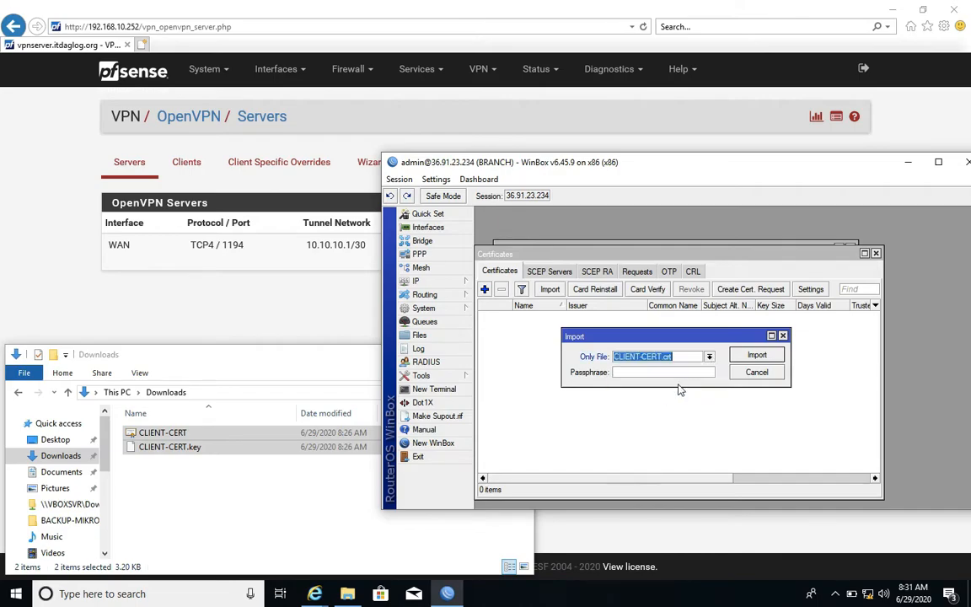
left_click(757, 355)
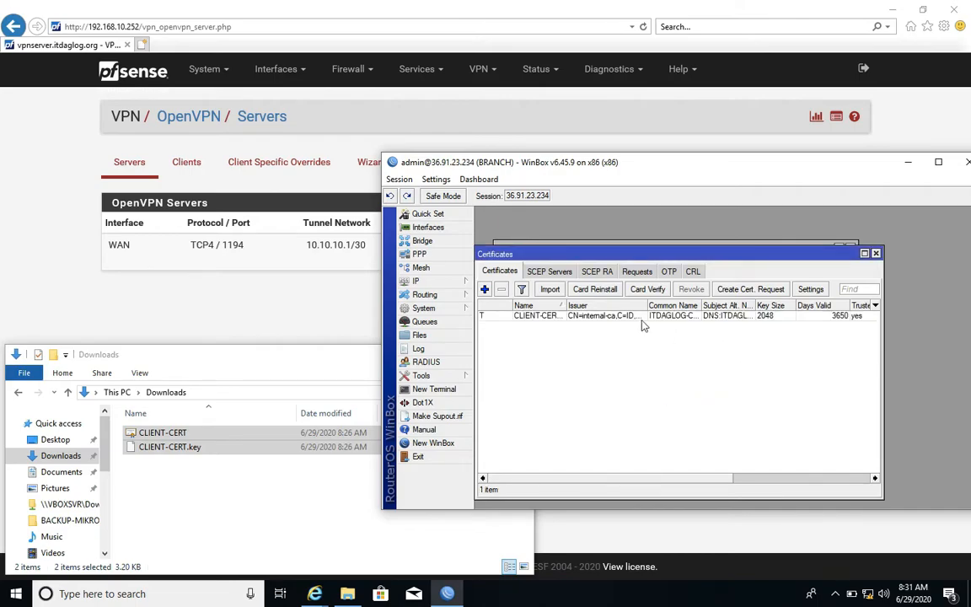
Import CLIENT-CERT.key as the private key for the client certificate and select the certificate entry.
left_click(552, 290)
left_click(709, 357)
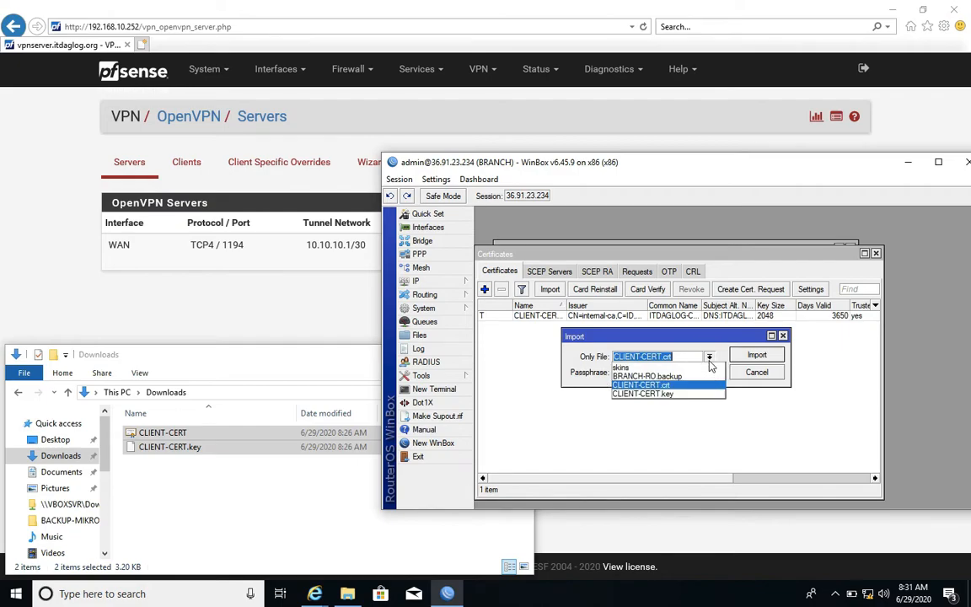
left_click(640, 395)
left_click(738, 357)
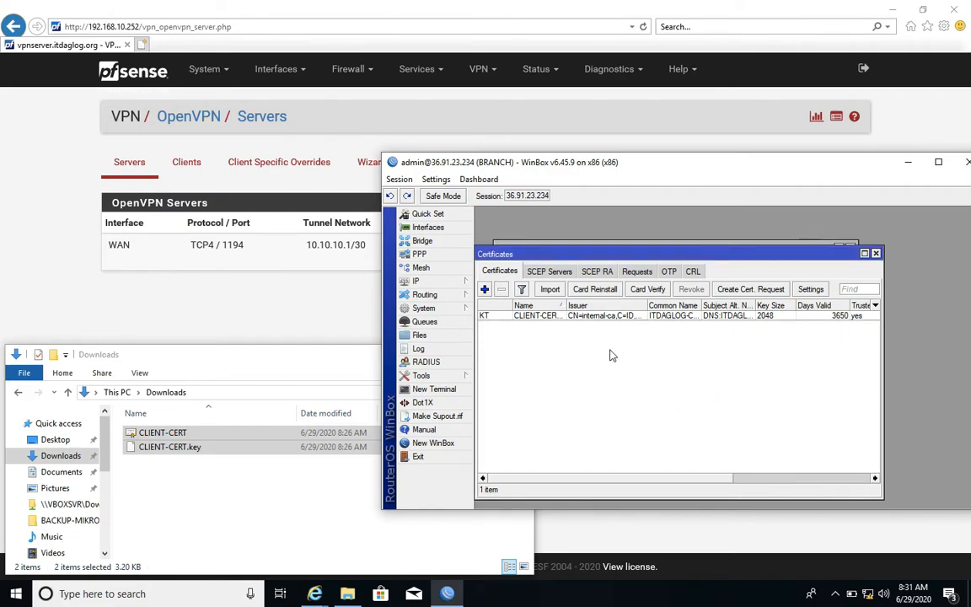
left_click(483, 316)
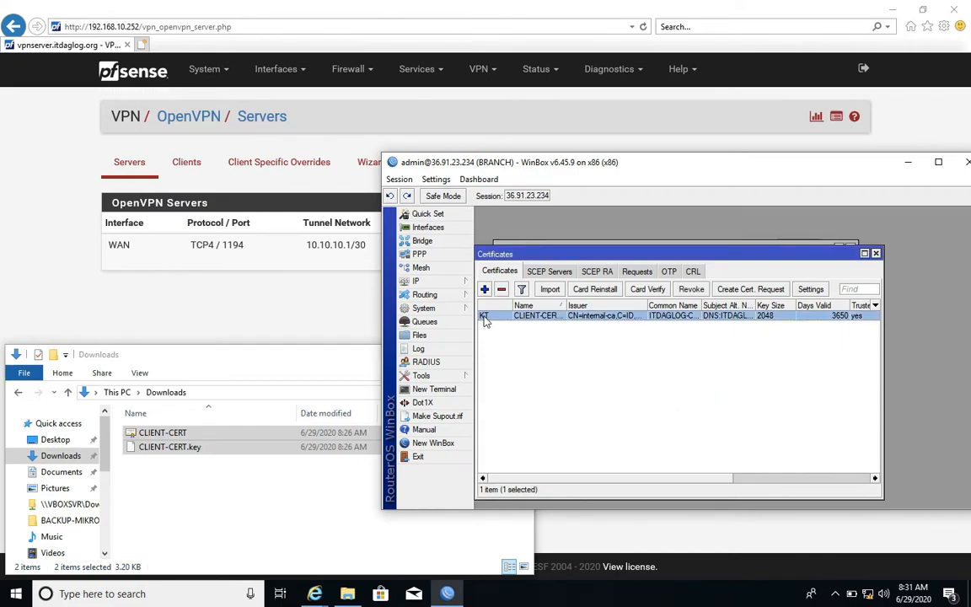
Set the default PPP profile's local address to 10.10.10.2 and remote address to 10.10.10.1, and save it.
left_click(420, 282)
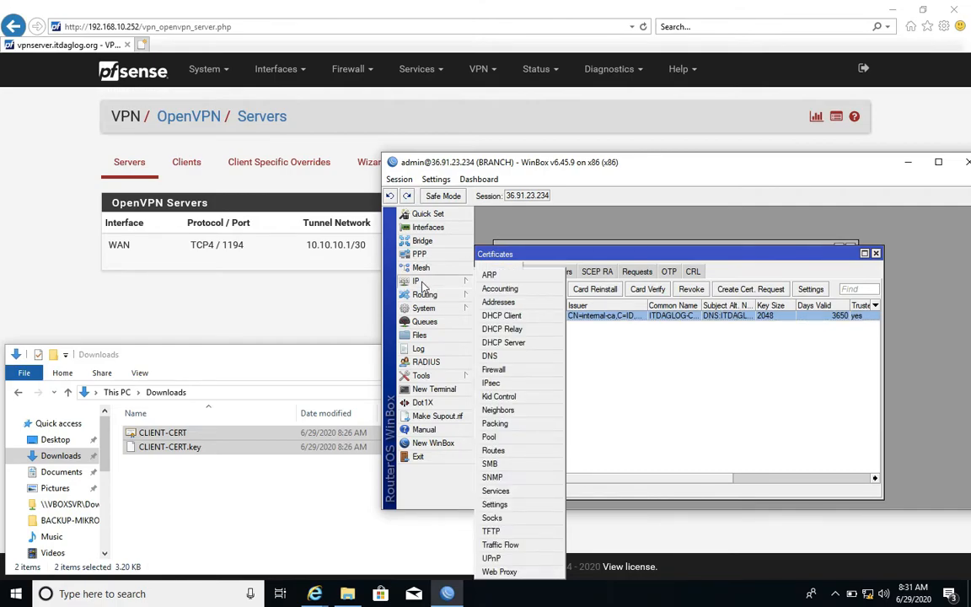
left_click(419, 255)
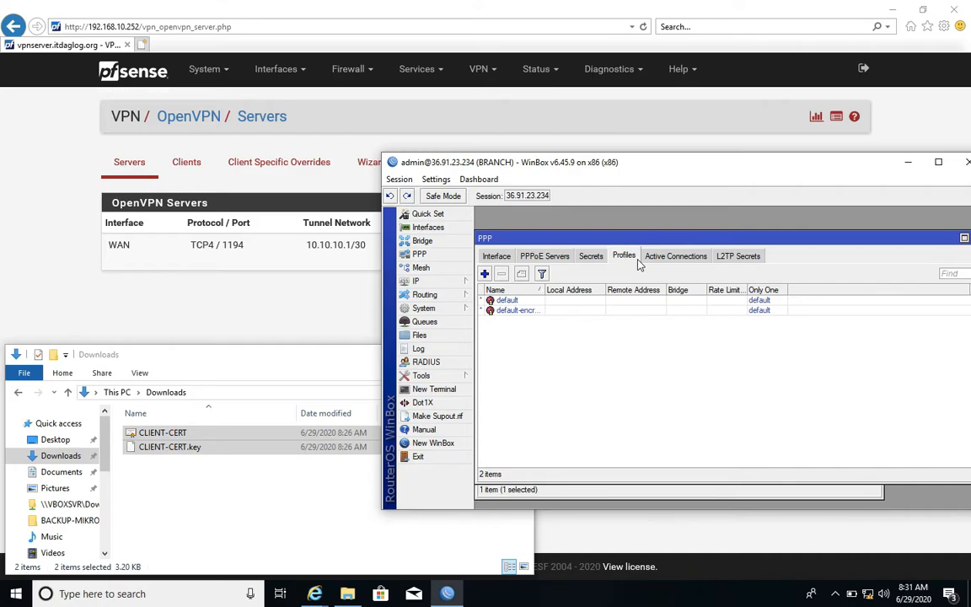
double_click(508, 301)
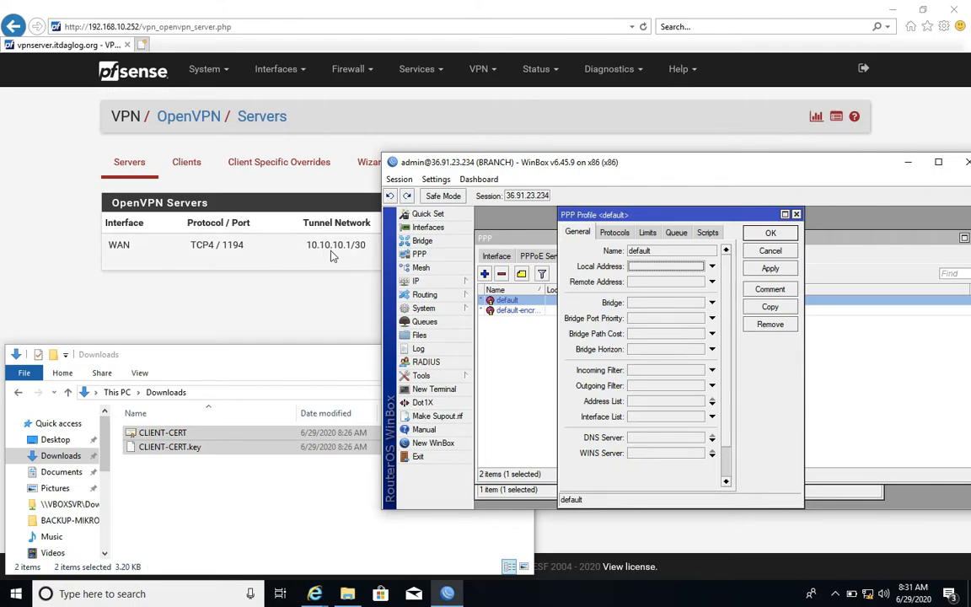
left_click(664, 270)
type("10.10.10.2")
left_click(661, 284)
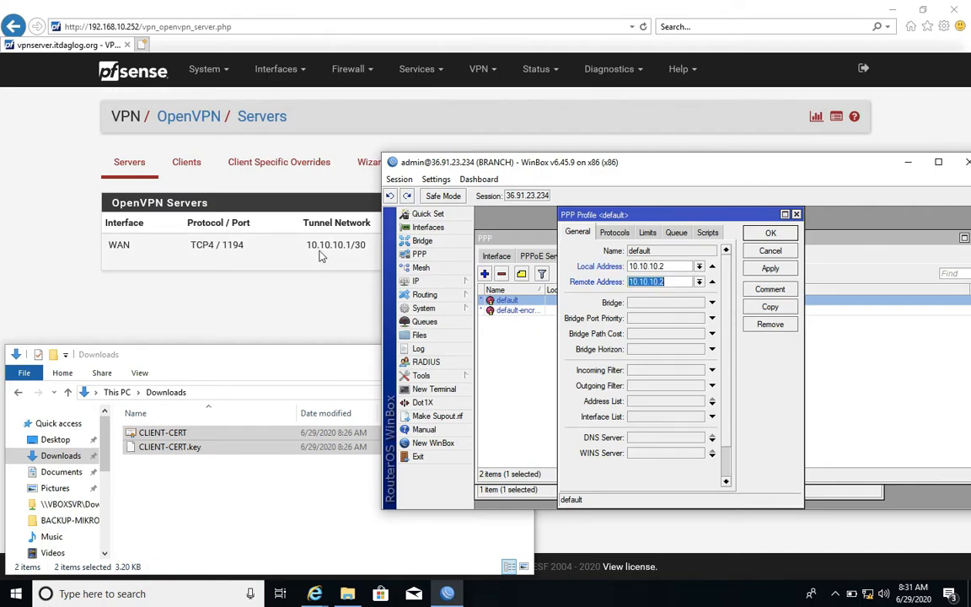
left_click_drag(350, 245, 303, 250)
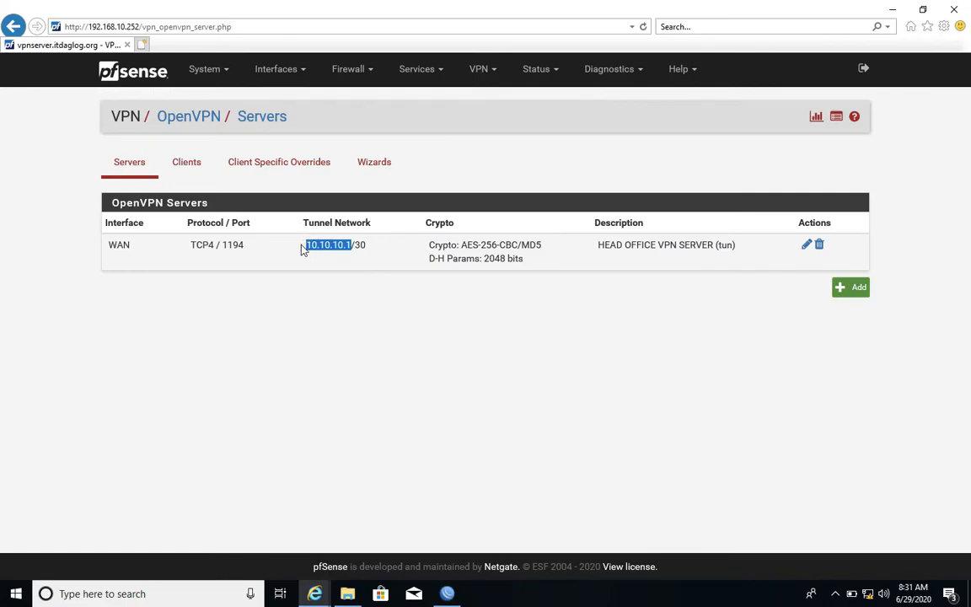
key("alt+Tab")
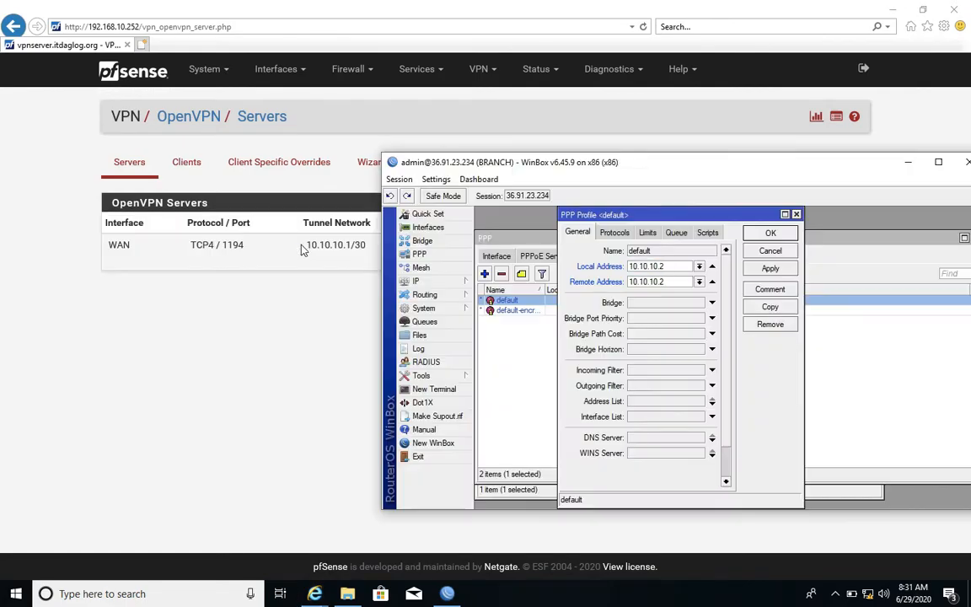
left_click(667, 281)
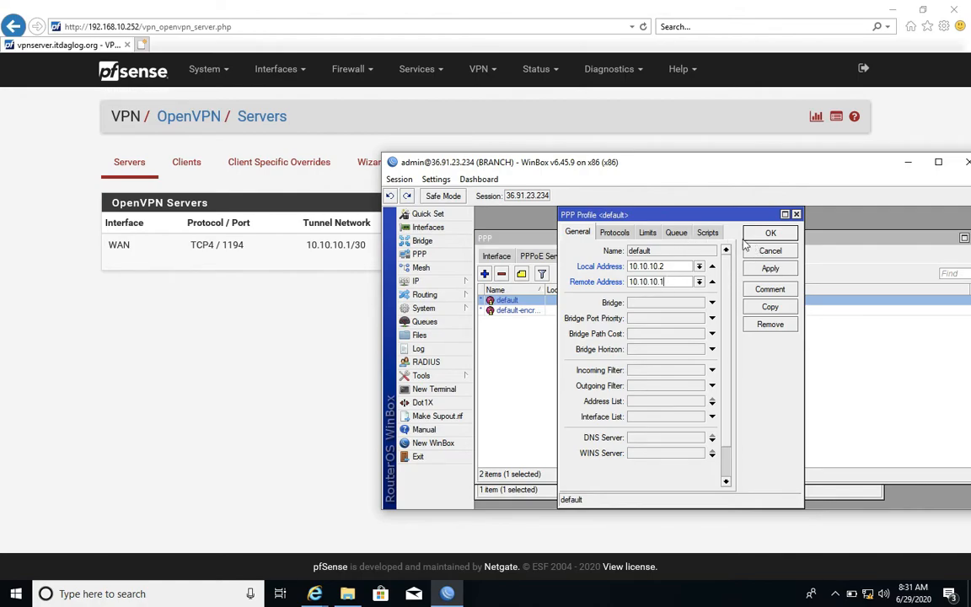
left_click(769, 235)
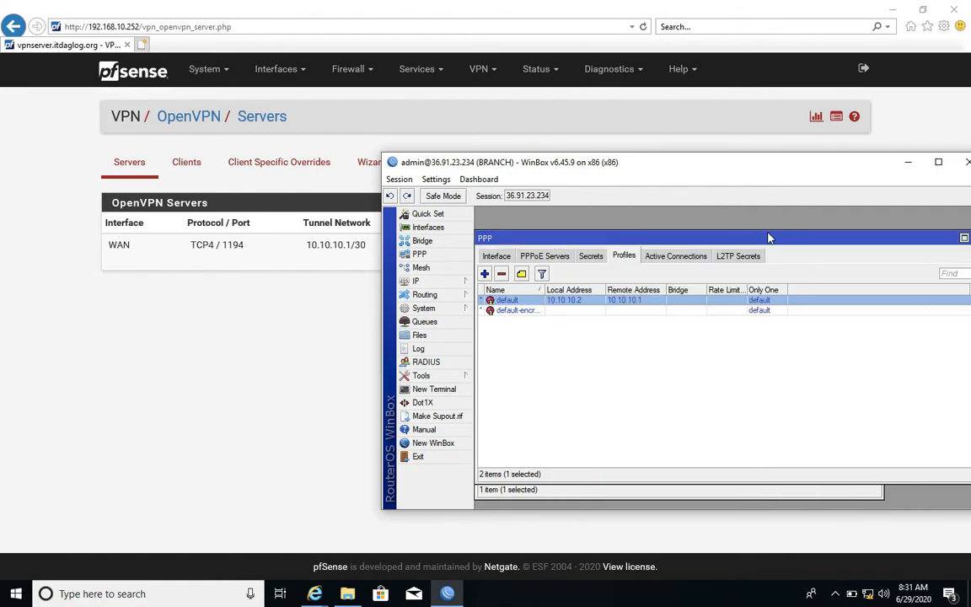
Add an OVPN Client interface on the branch router that dials out to 203.159.24.58.
left_click(497, 255)
left_click(487, 274)
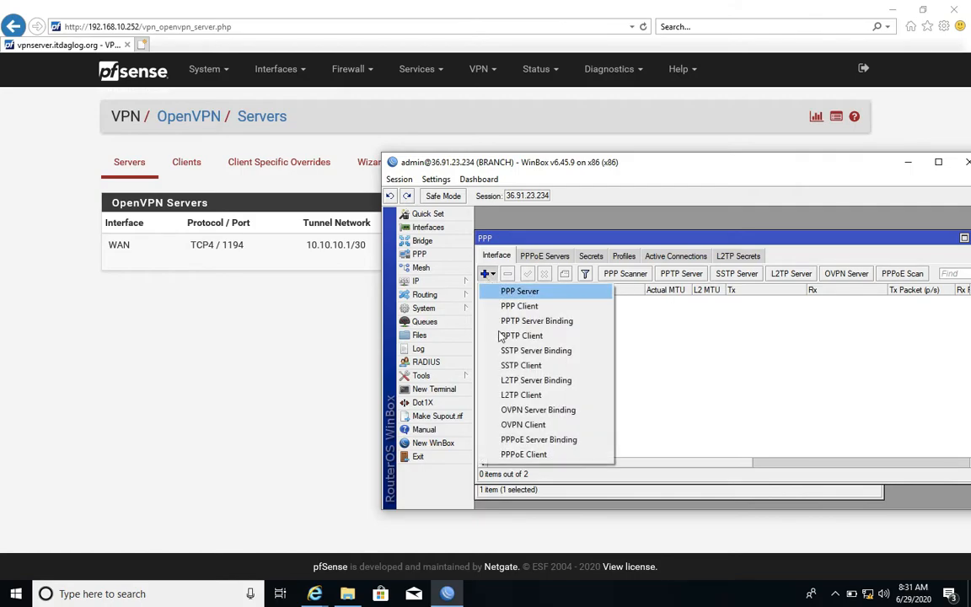
left_click(522, 425)
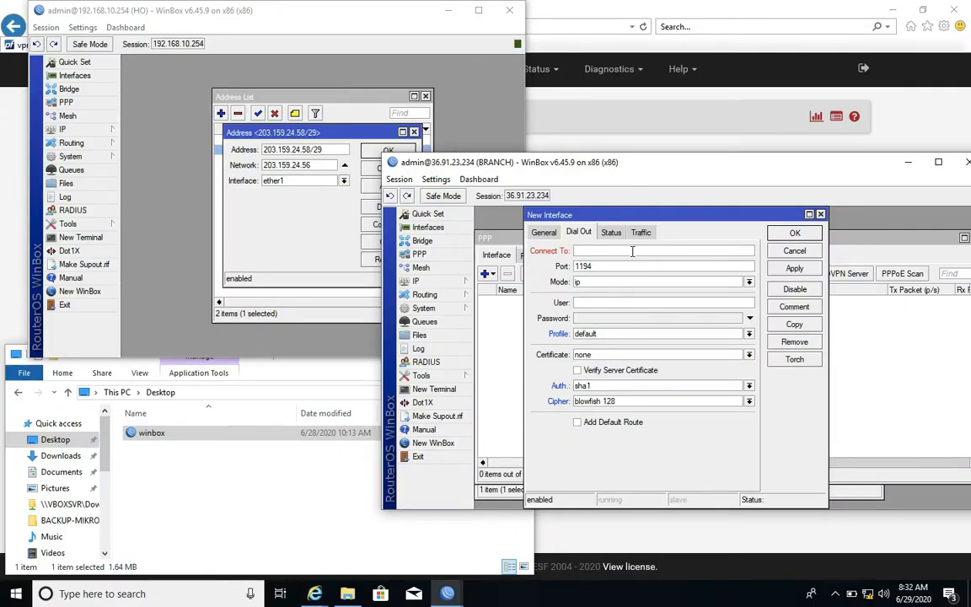
left_click(632, 251)
type("203.159.24.58")
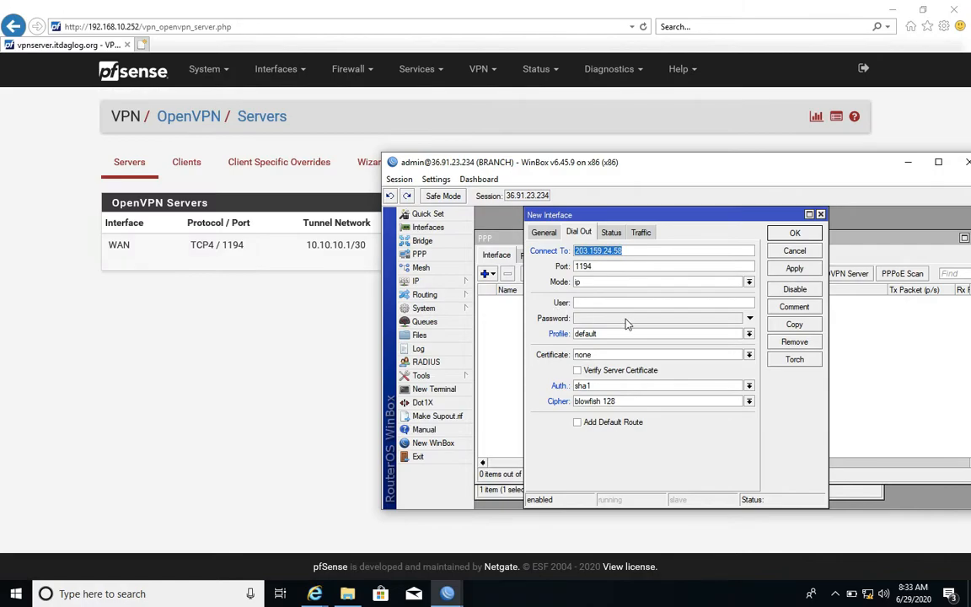
Give the OVPN client user any, certificate CLIENT-CERT.crt_0, md5 authentication and aes 256 cipher, and save the interface.
left_click(614, 303)
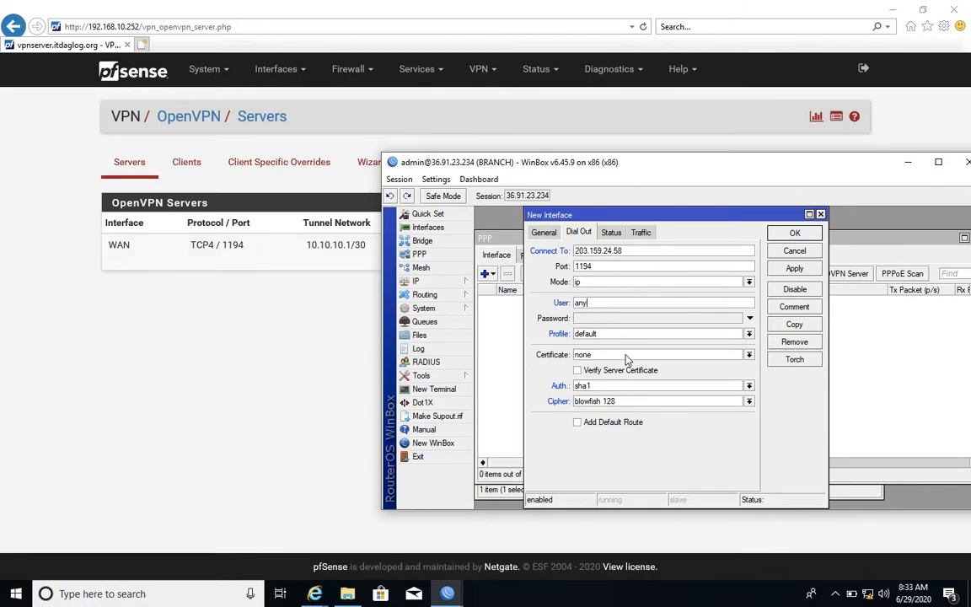
left_click(625, 356)
left_click(626, 364)
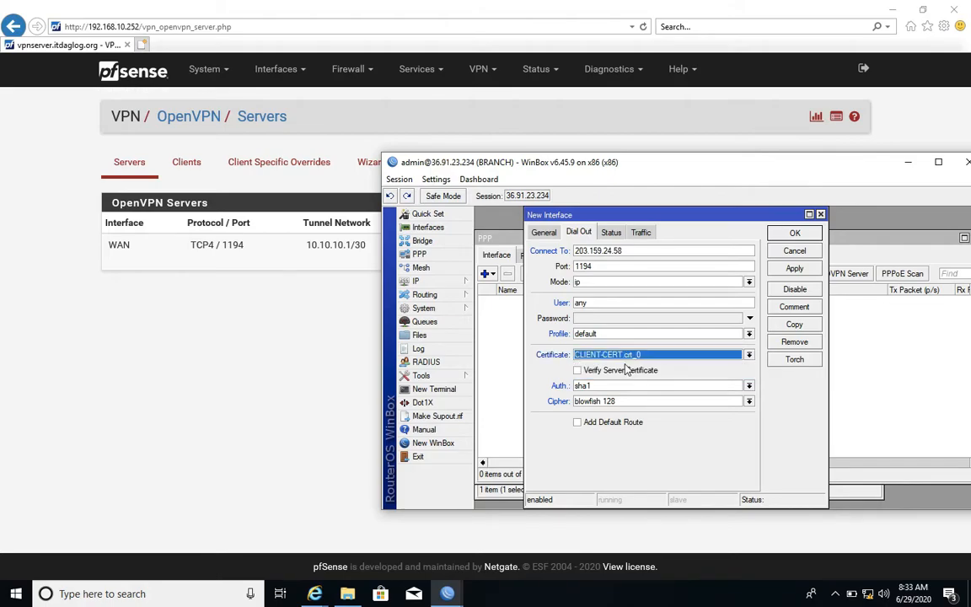
left_click(624, 388)
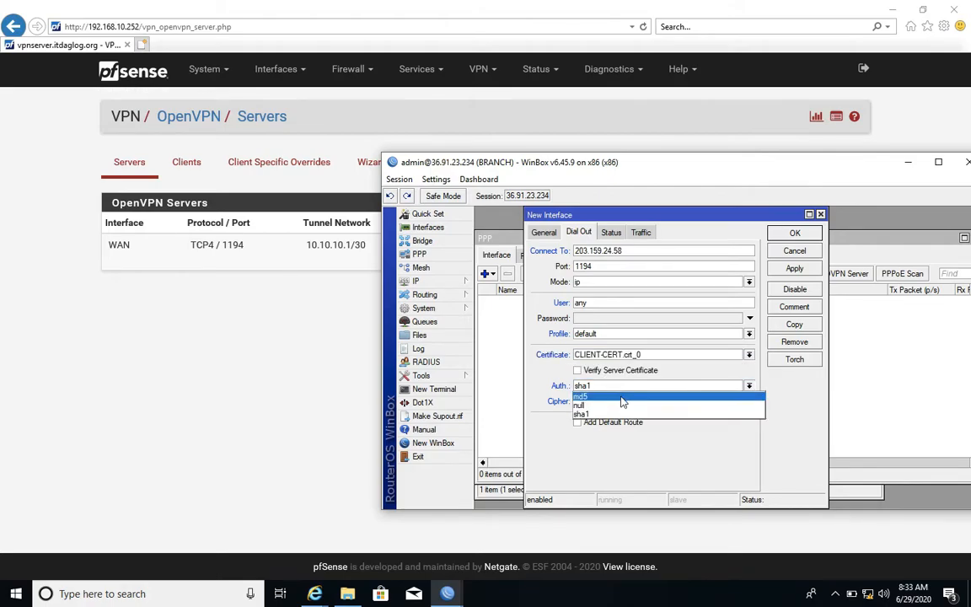
left_click(622, 403)
left_click(622, 403)
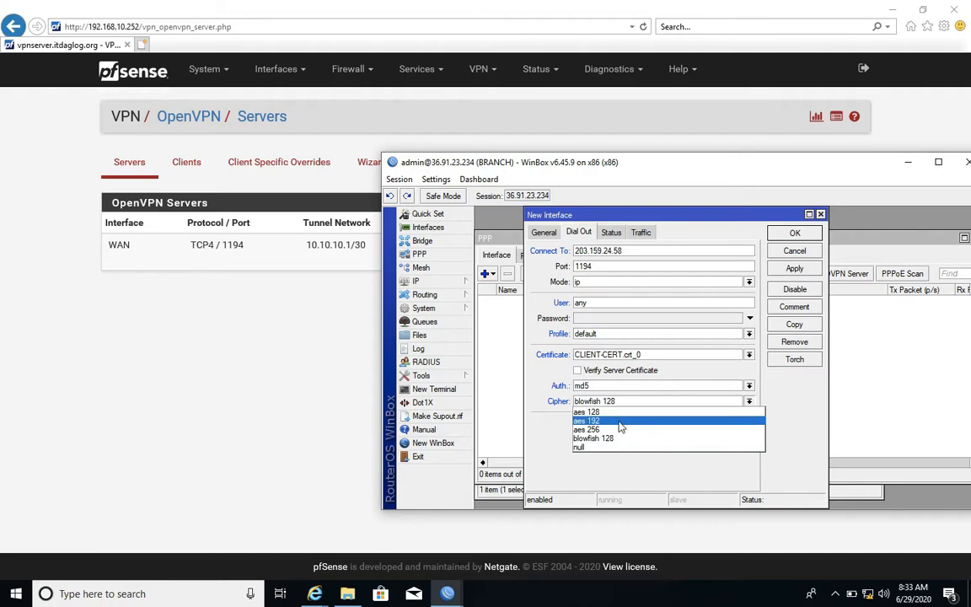
left_click(564, 427)
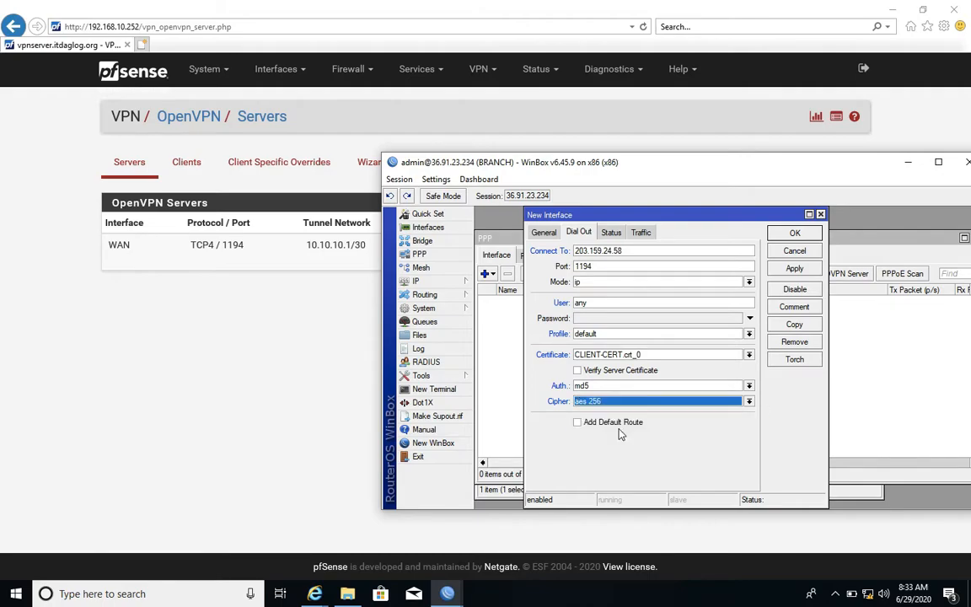
left_click(793, 268)
left_click(793, 233)
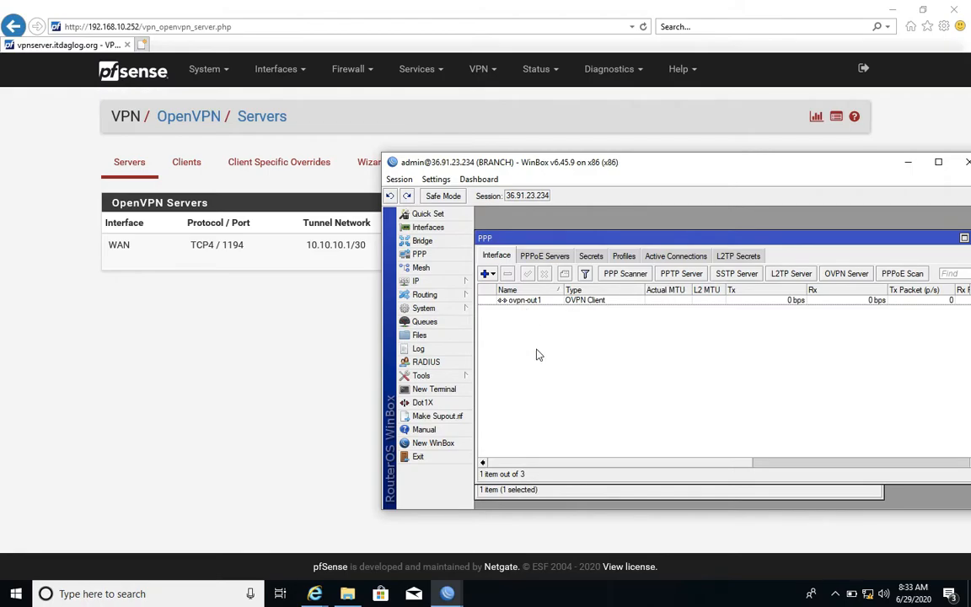
Switch to the head office router's WinBox session, close its address windows and open the firewall's NAT rules.
key("alt+Tab")
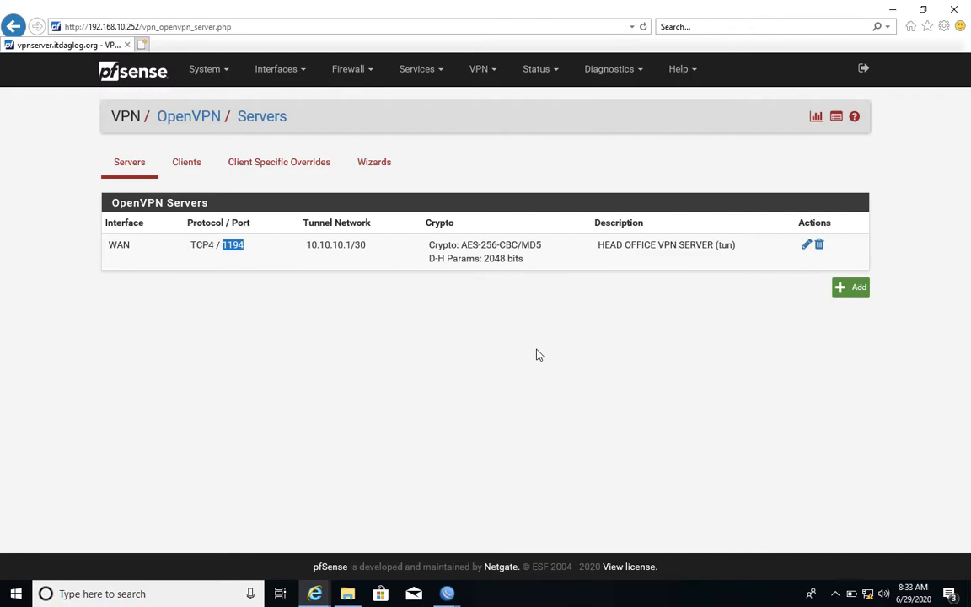
key("alt+Tab")
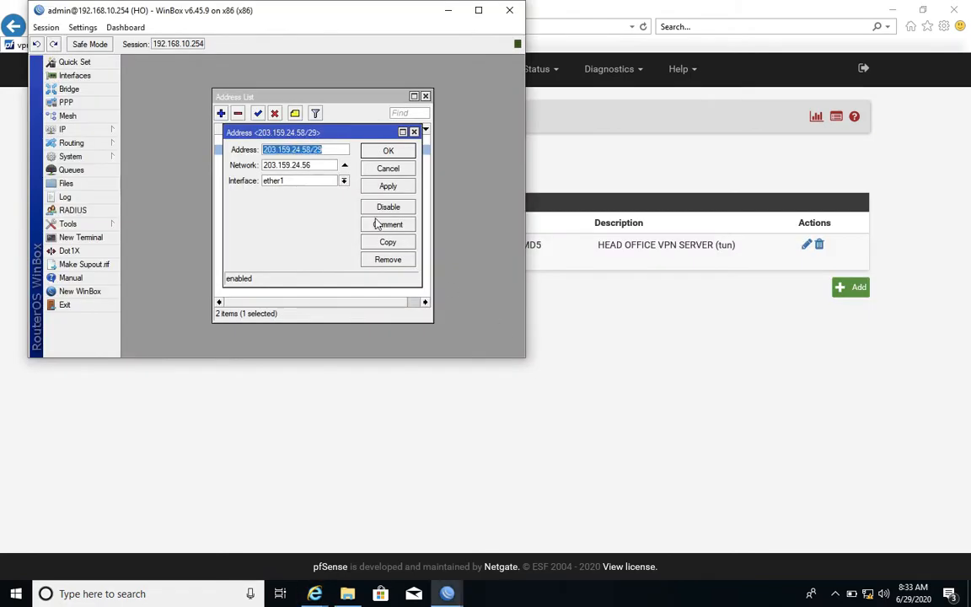
left_click(387, 167)
left_click(426, 96)
left_click(98, 130)
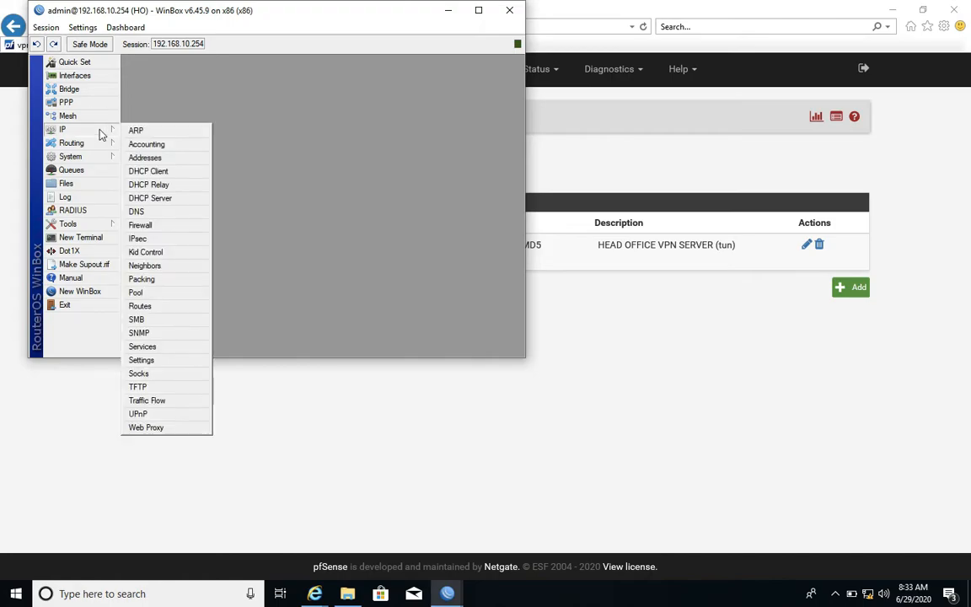
left_click(143, 225)
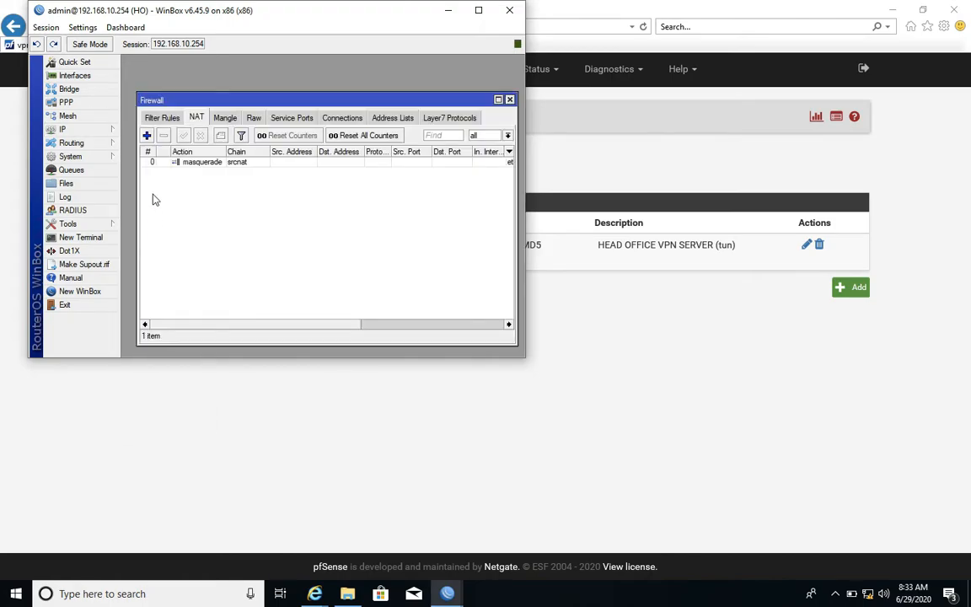
Start a new dstnat NAT rule matching destination address 203.159.24.58, protocol tcp and destination port 1194.
left_click(147, 135)
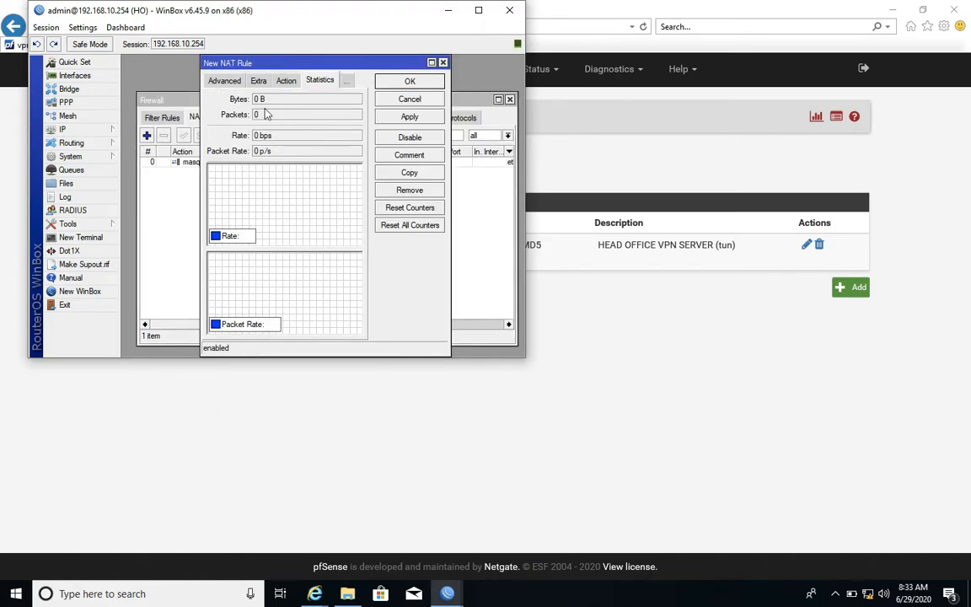
left_click(224, 80)
left_click(220, 80)
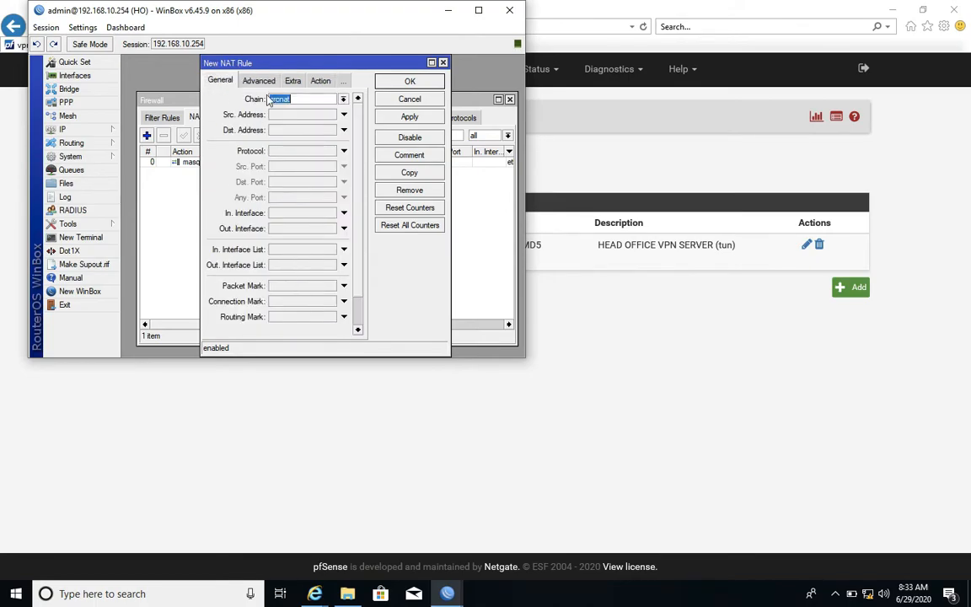
left_click(342, 99)
left_click(291, 109)
left_click(320, 132)
type("203.159.24.58")
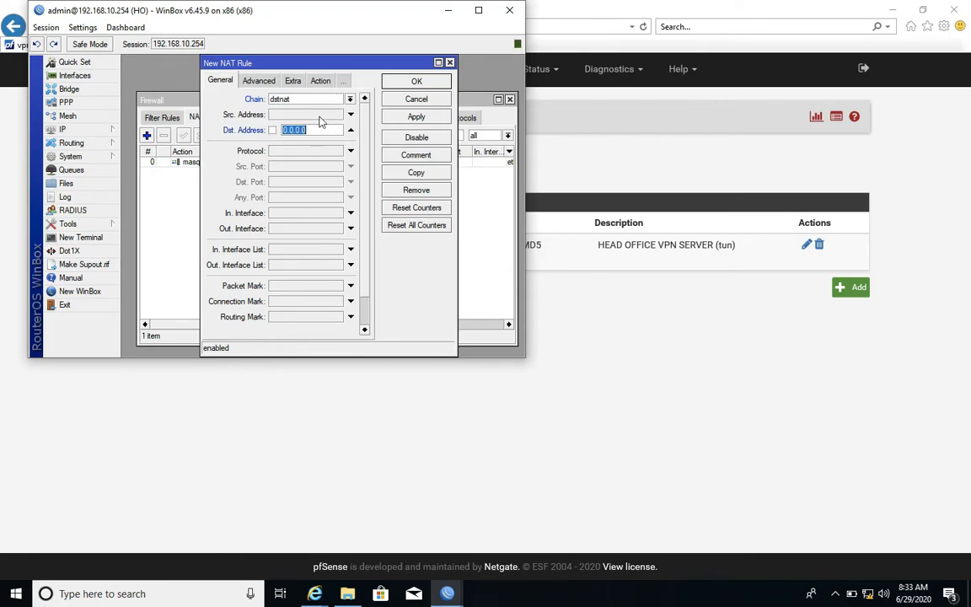
left_click(305, 153)
left_click(301, 183)
type("1194")
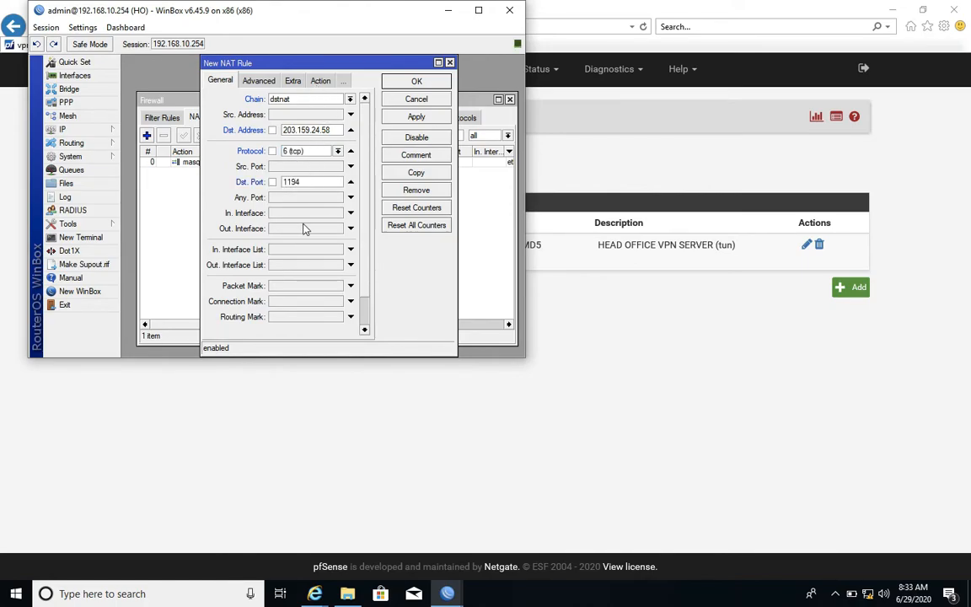
Set the new NAT rule's incoming interface to ether1 and its action to dst-nat.
left_click(308, 217)
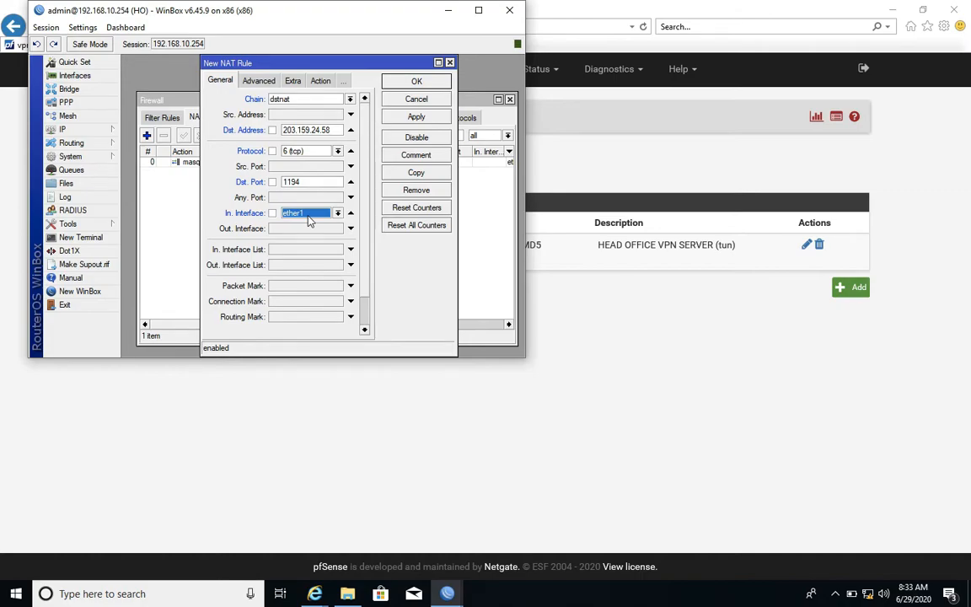
left_click(320, 81)
left_click(295, 99)
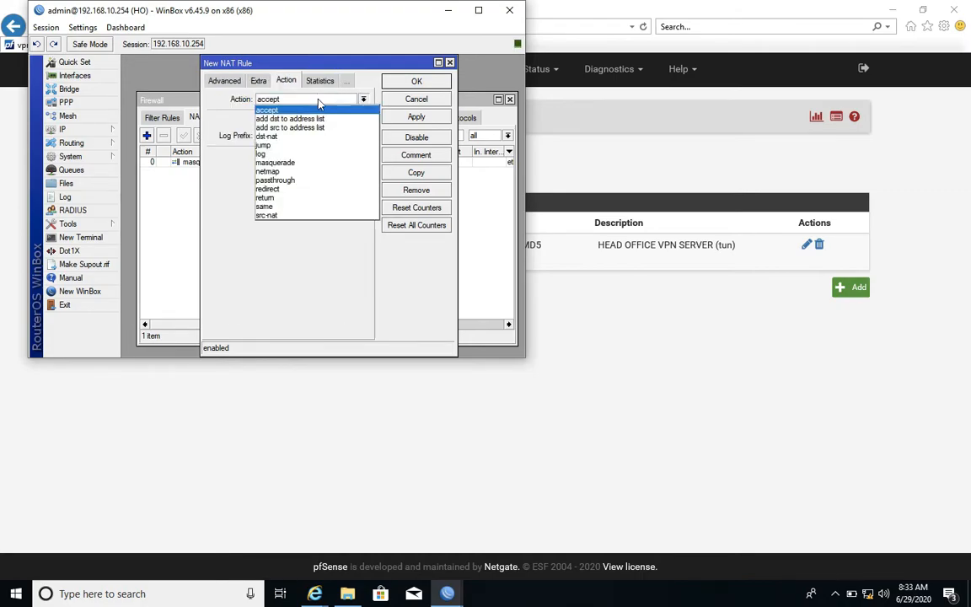
left_click(286, 135)
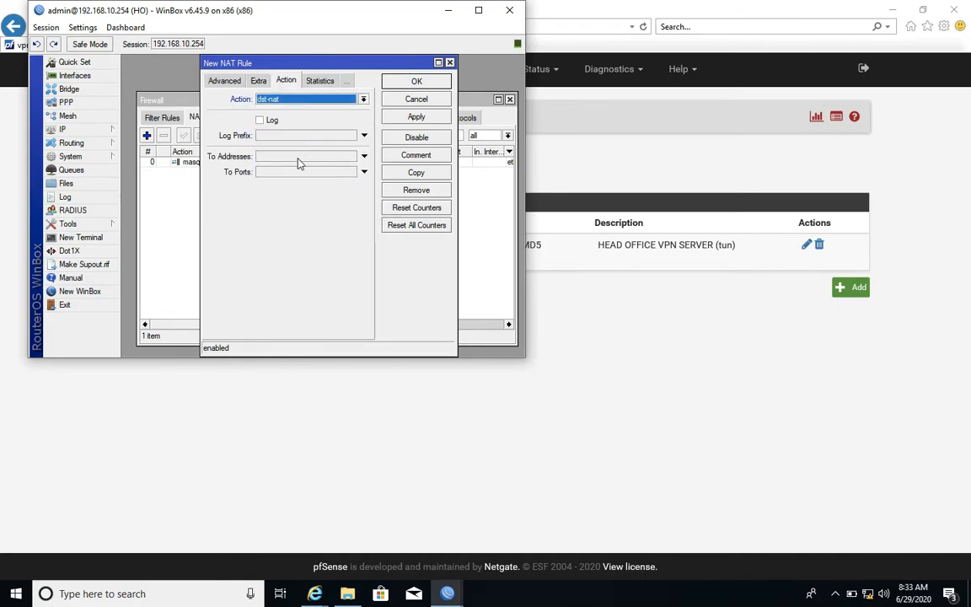
Forward the rule to address 192.168.10.252 and port 1194, save it and close the head office WinBox session.
left_click(299, 160)
type("192.168.10.25")
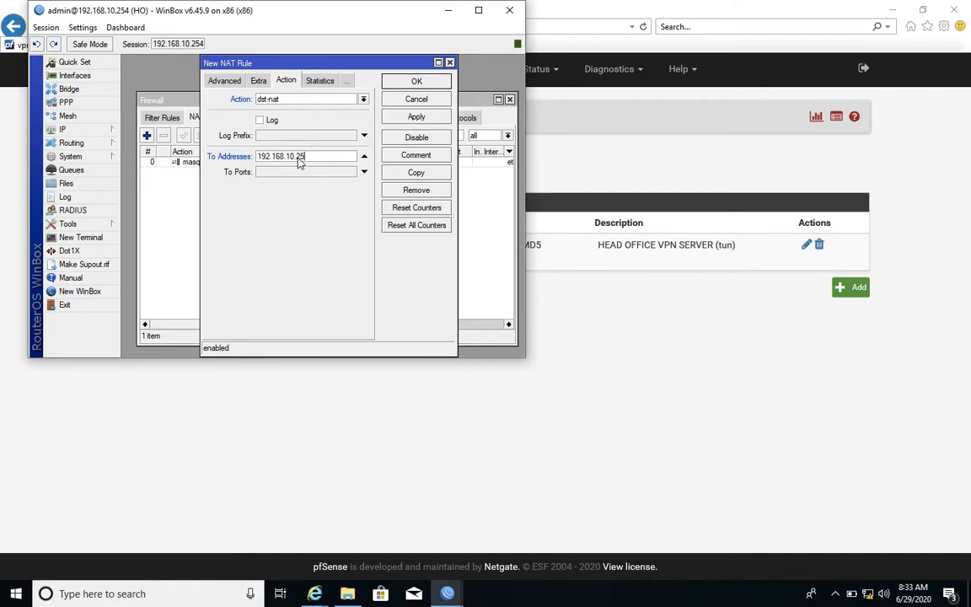
type("2")
left_click(299, 172)
type("1194")
left_click(415, 117)
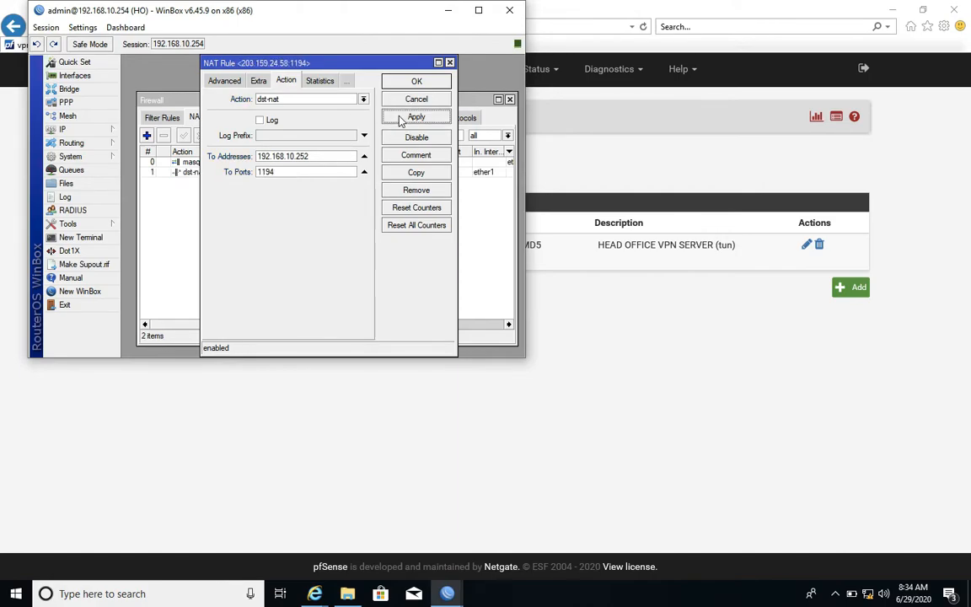
left_click(413, 84)
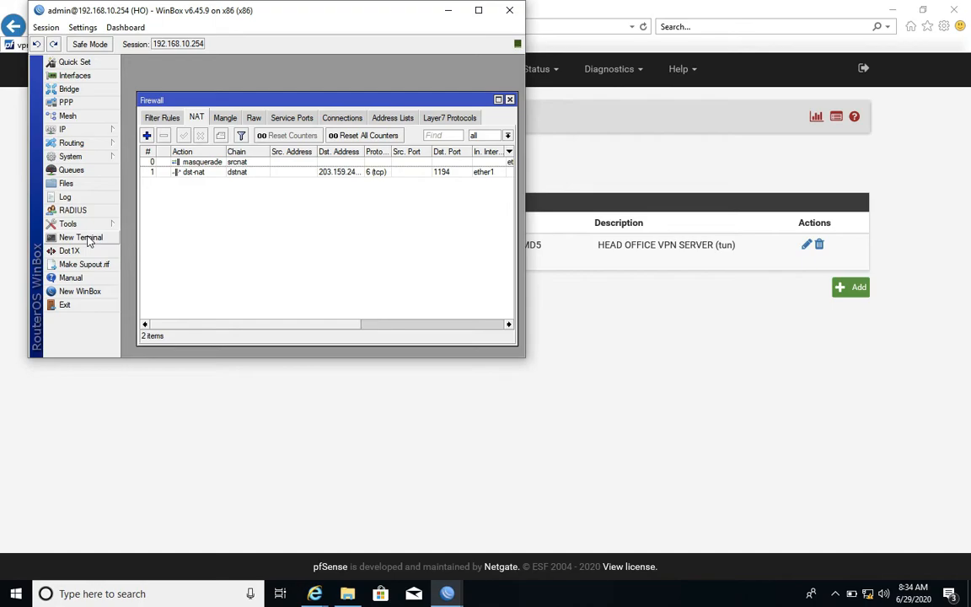
left_click(509, 12)
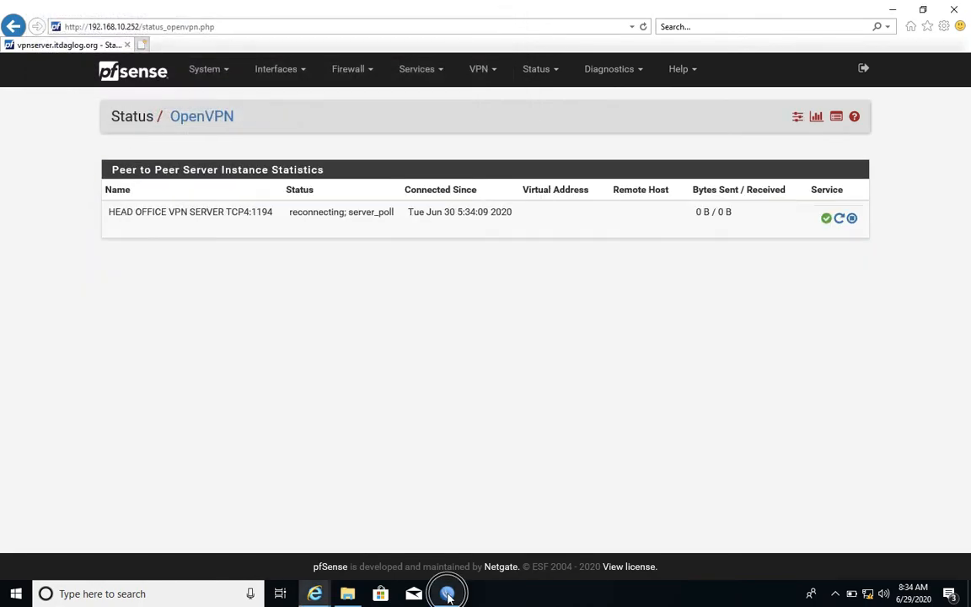
Check the OVPN client interface in the branch router's WinBox session, then return to pfSense in the browser.
left_click(447, 594)
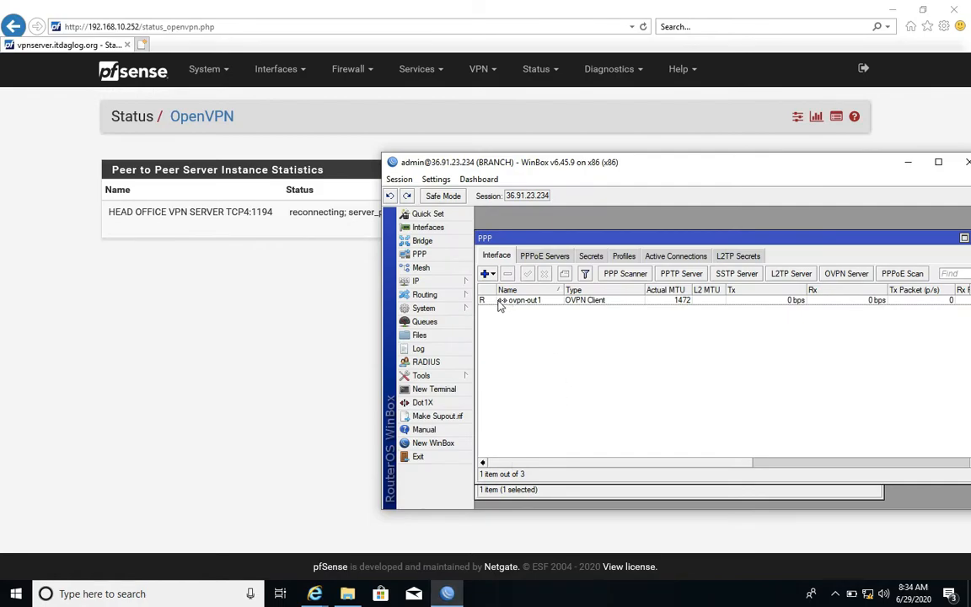
left_click(500, 303)
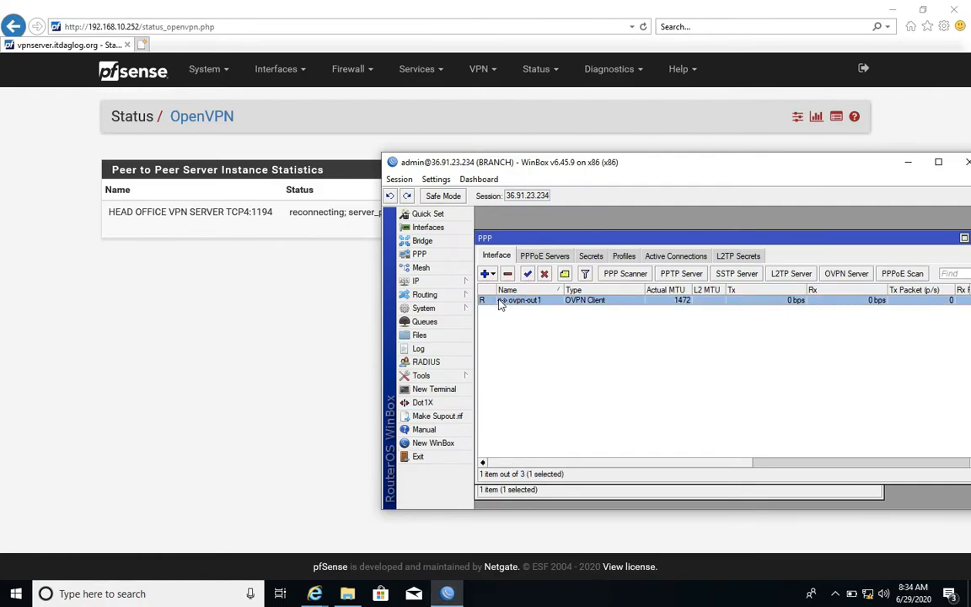
left_click(312, 308)
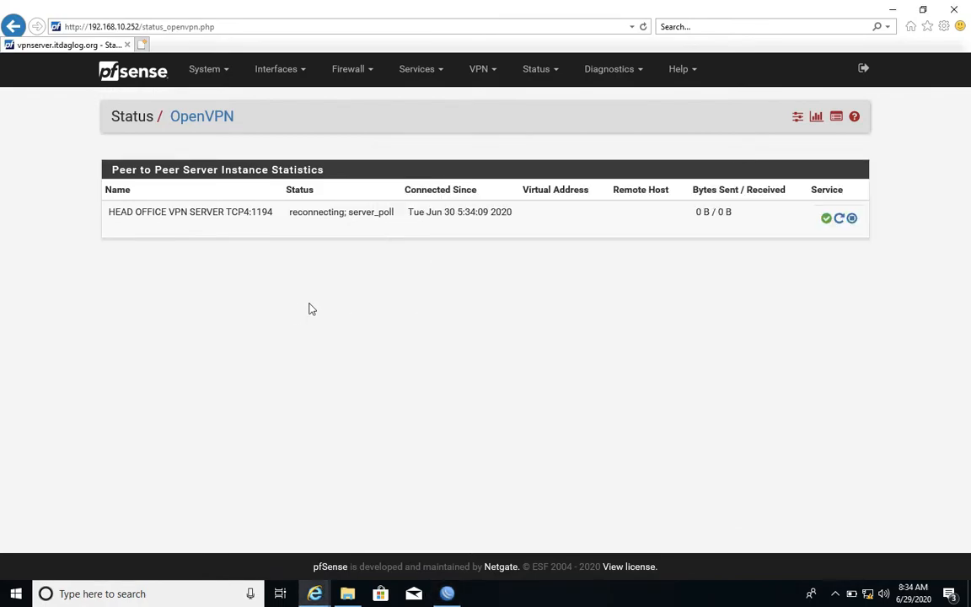
Reload the pfSense OpenVPN status page and check the head office VPN server's connection status.
left_click(798, 118)
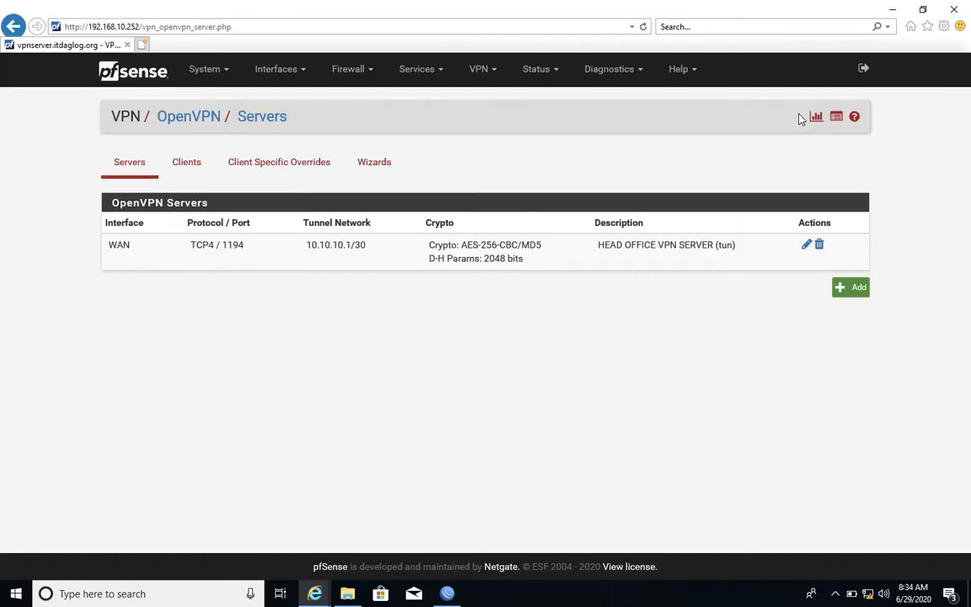
left_click(816, 117)
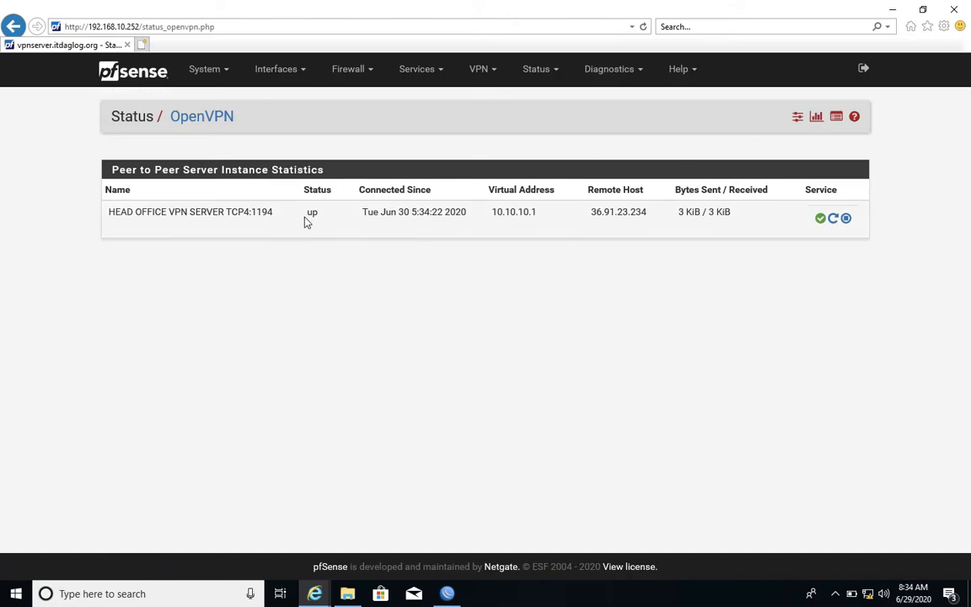
left_click_drag(307, 213, 332, 215)
left_click(371, 310)
mouse_move(451, 596)
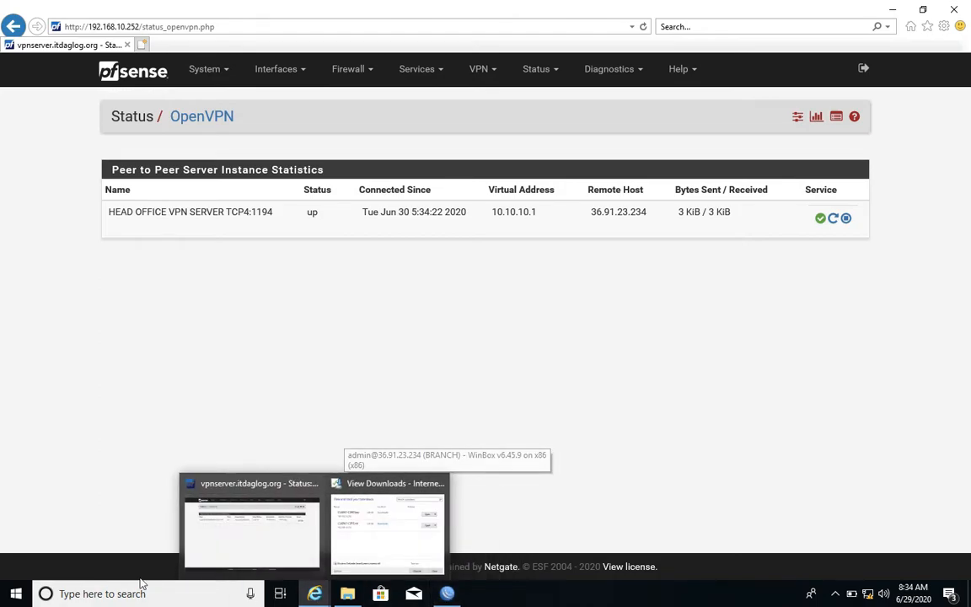
Open Command Prompt and ping the tunnel address 10.10.10.1, stopping the ping early.
left_click(18, 594)
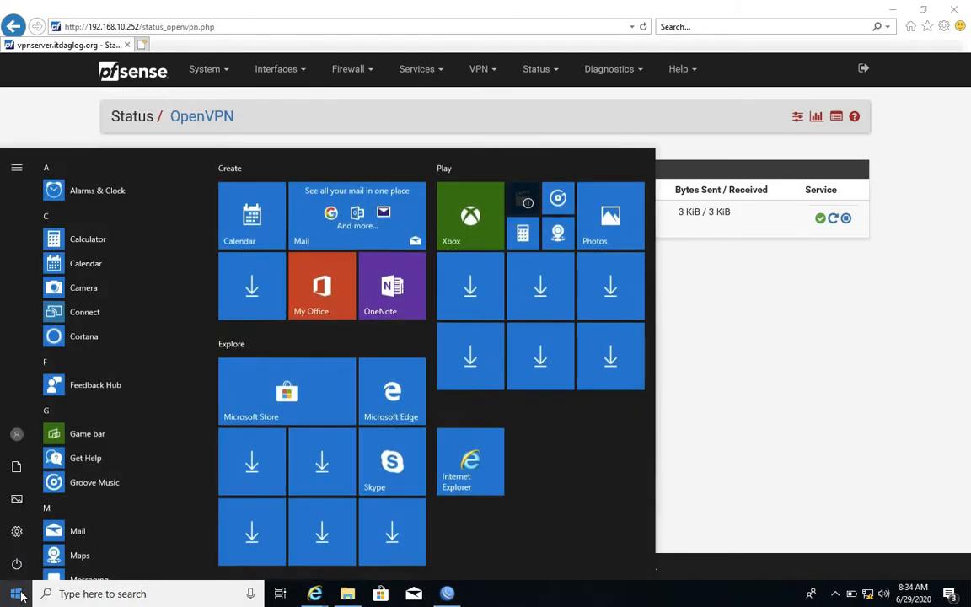
type("cmd")
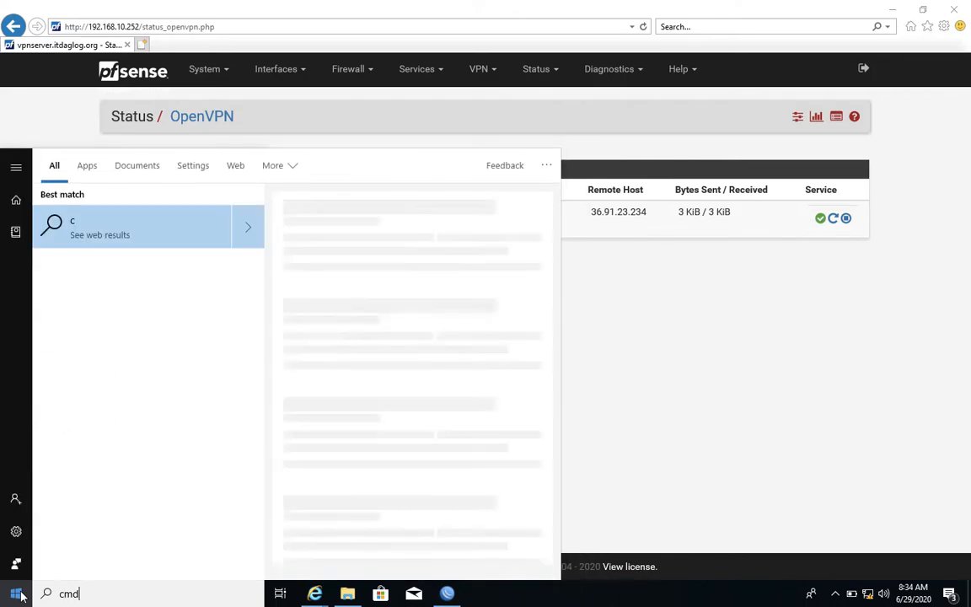
key("Return")
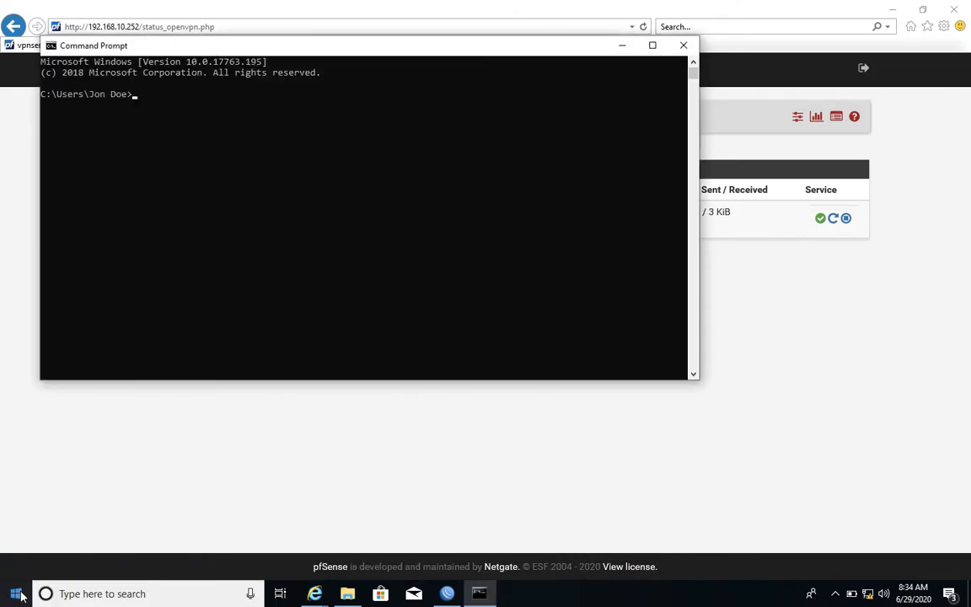
type("ping 10.10.10.1")
key("Return")
key("ctrl+c")
Ping the tunnel address 10.10.10.2 and interrupt it.
key("Up")
key("Return")
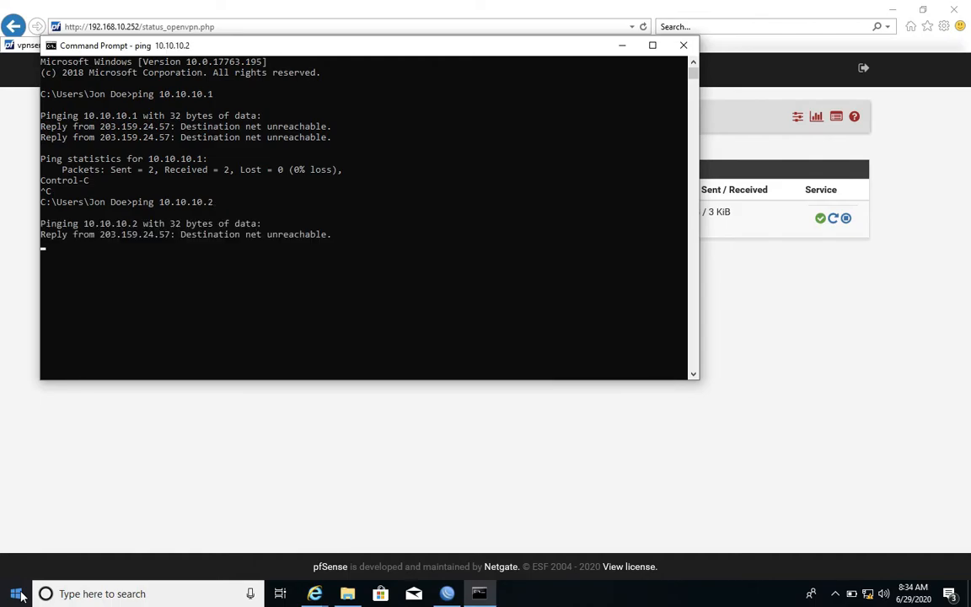
key("ctrl+c")
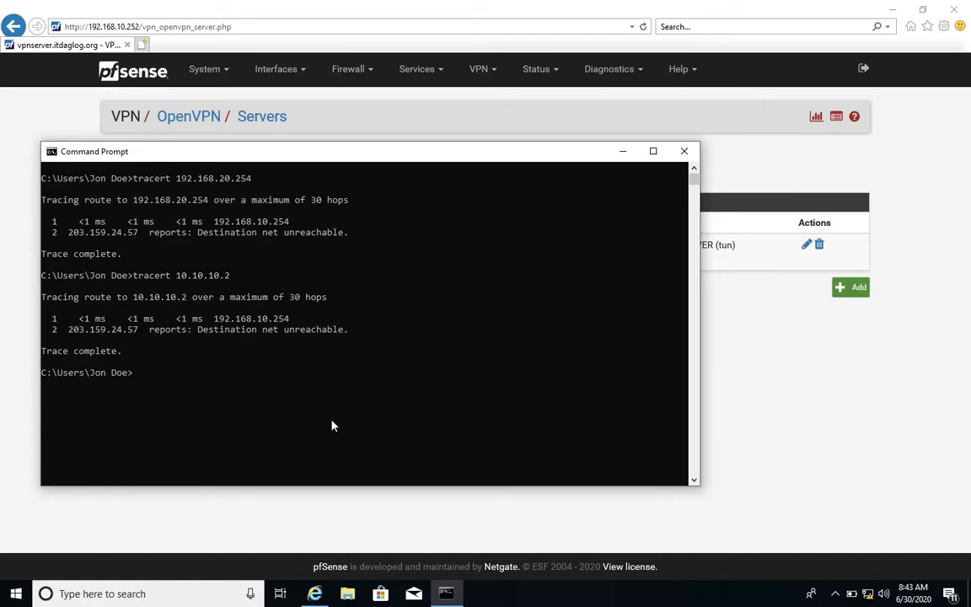
Launch WinBox from the Desktop folder, connect to the saved router 192.168.10.254 and dismiss the licence notice.
left_click(349, 594)
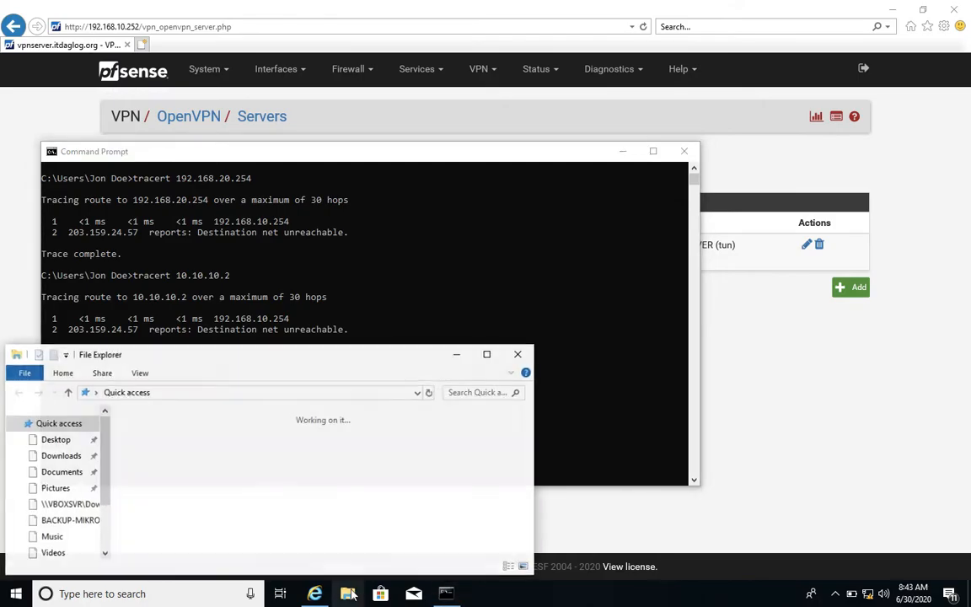
left_click(58, 443)
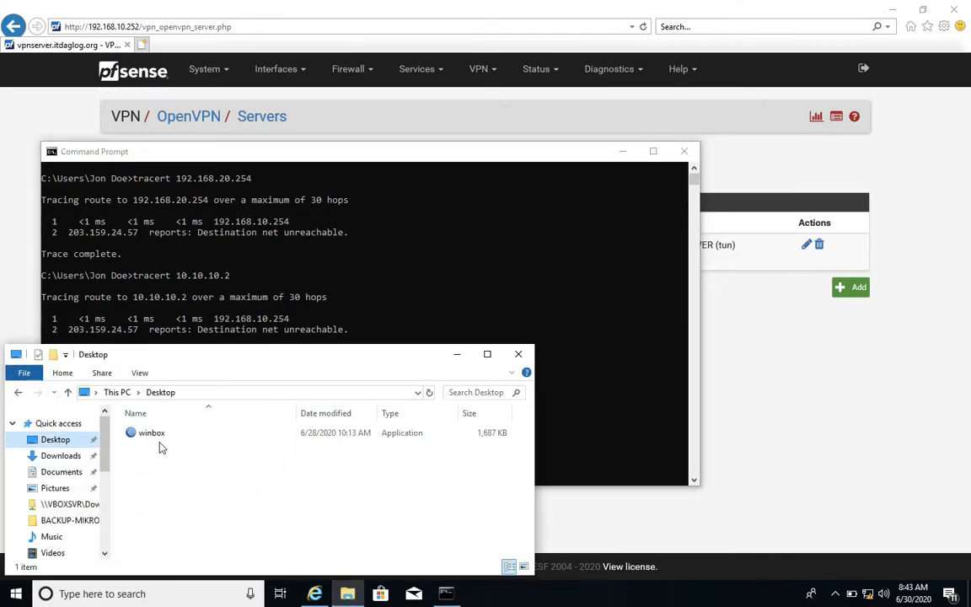
double_click(154, 435)
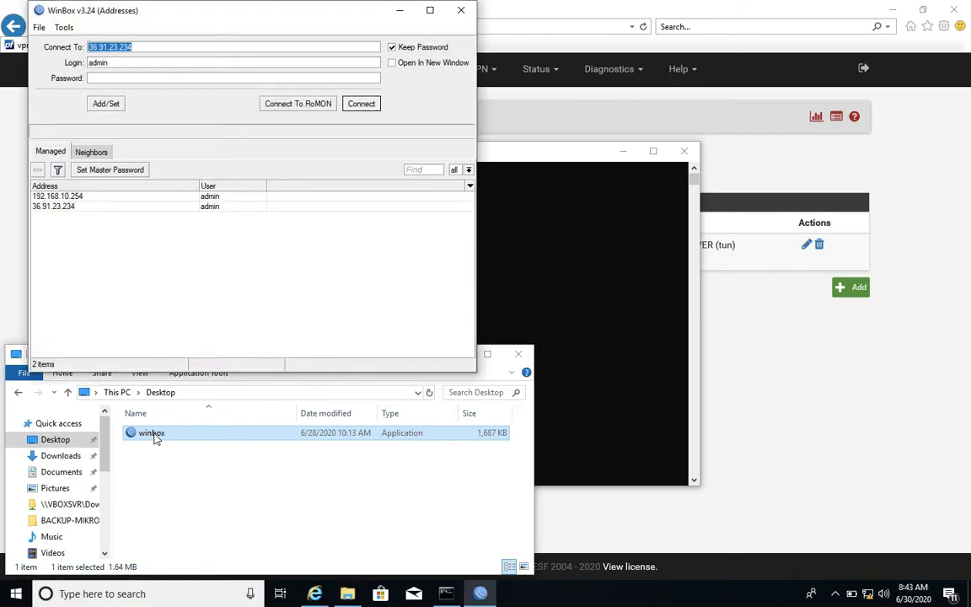
double_click(80, 196)
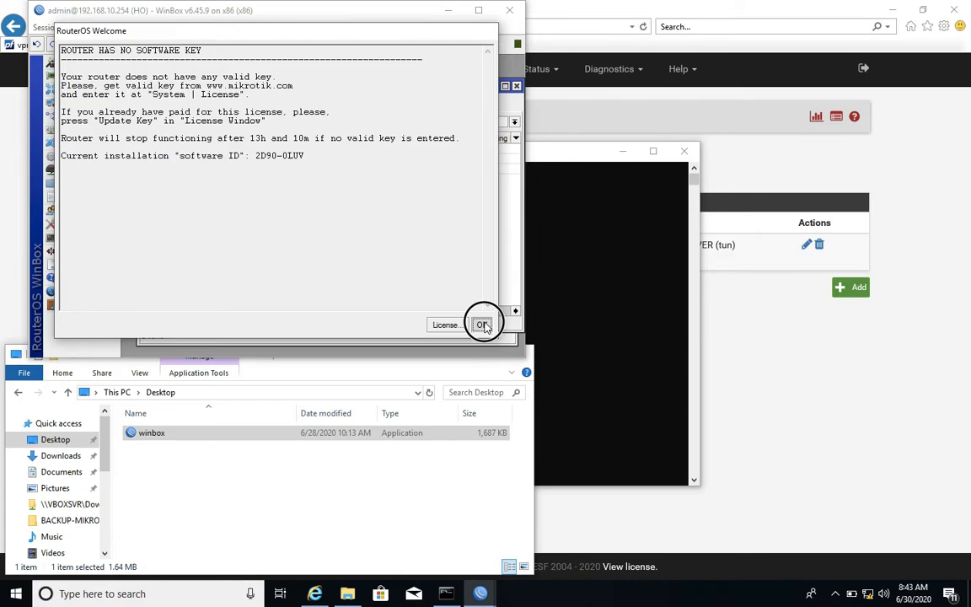
left_click(483, 326)
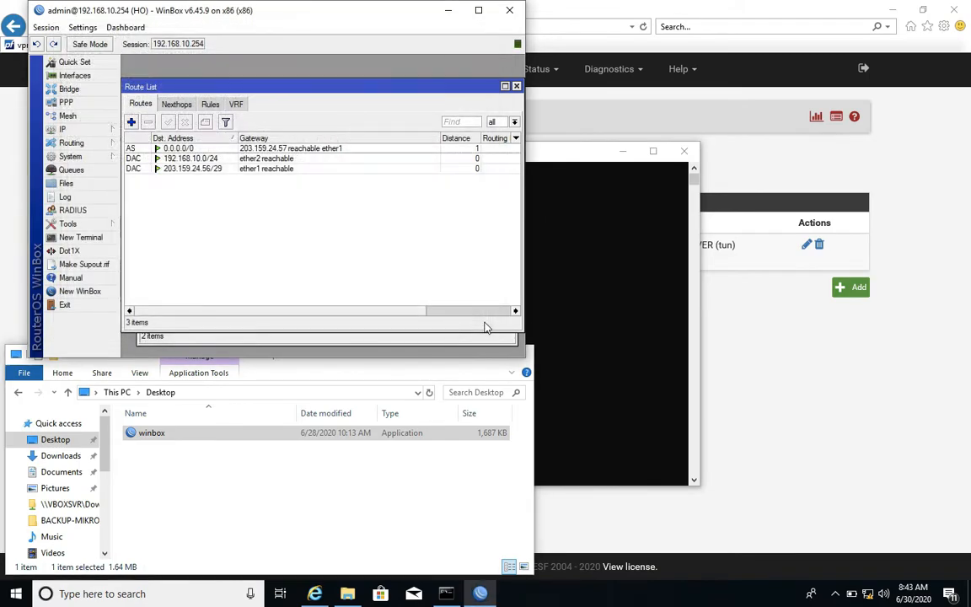
Start a new route on the head office router with destination address 10.10.10.0/30.
left_click(132, 124)
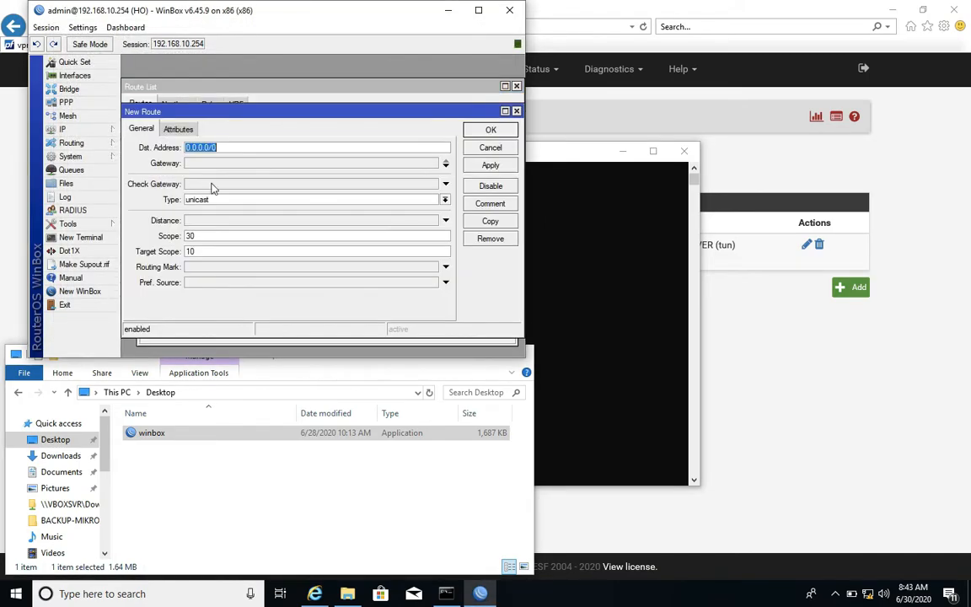
type("10.10.10.0/30")
Set the tunnel route's gateway to 192.168.10.252 and save the route.
left_click(257, 162)
type("10")
key("BackSpace")
type("92.1")
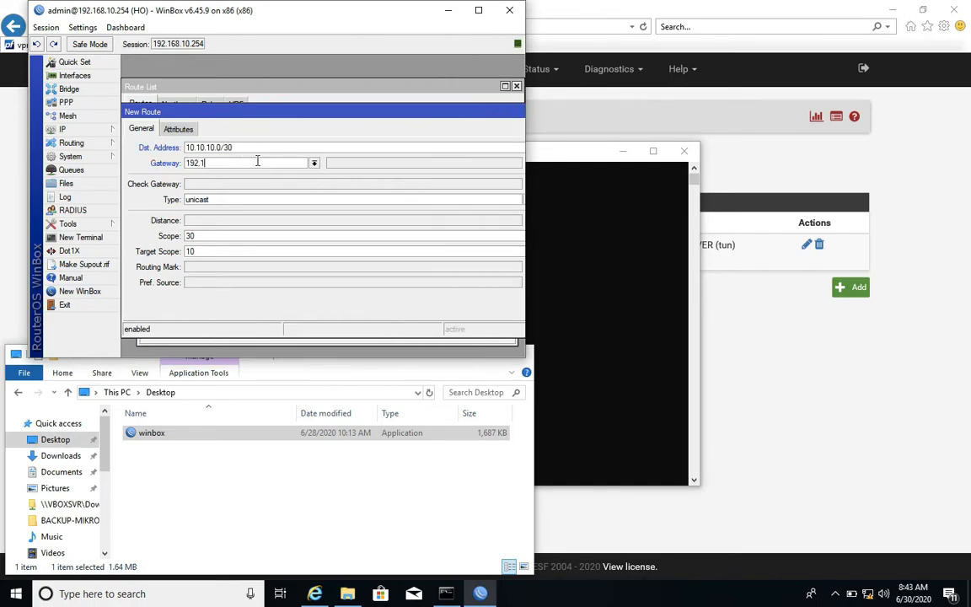
type("68.10.252")
left_click_drag(352, 111, 313, 112)
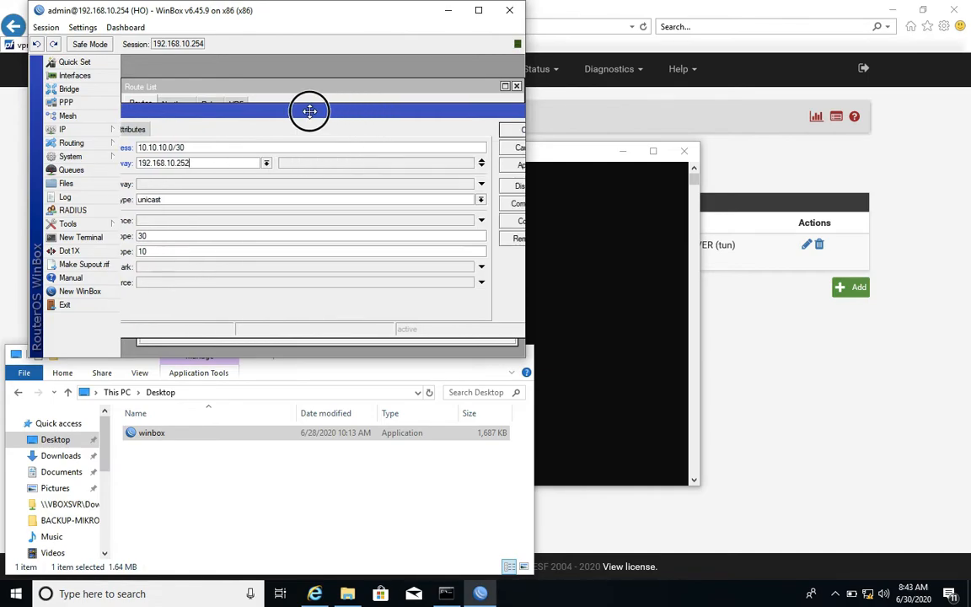
left_click(475, 166)
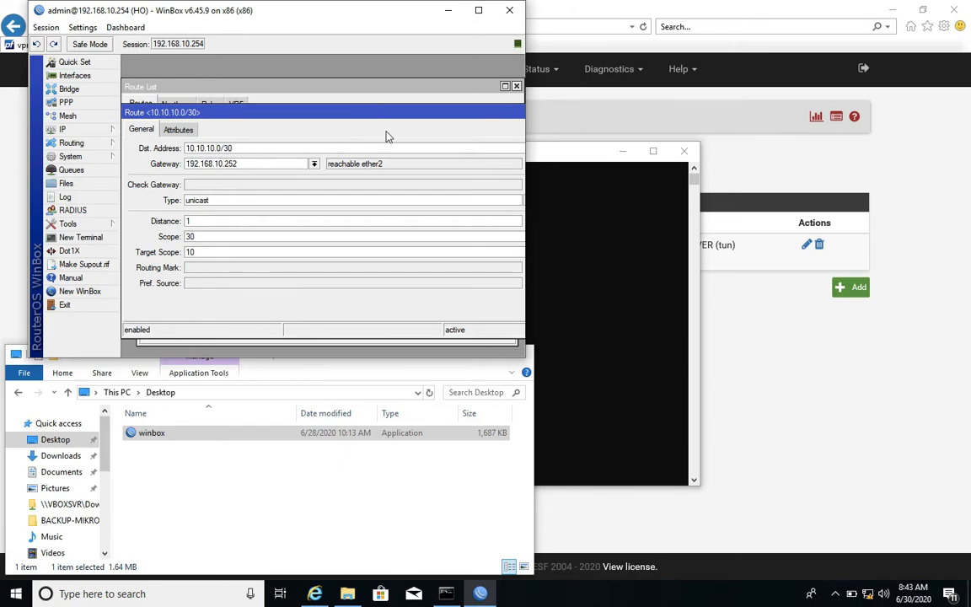
left_click_drag(392, 114, 269, 108)
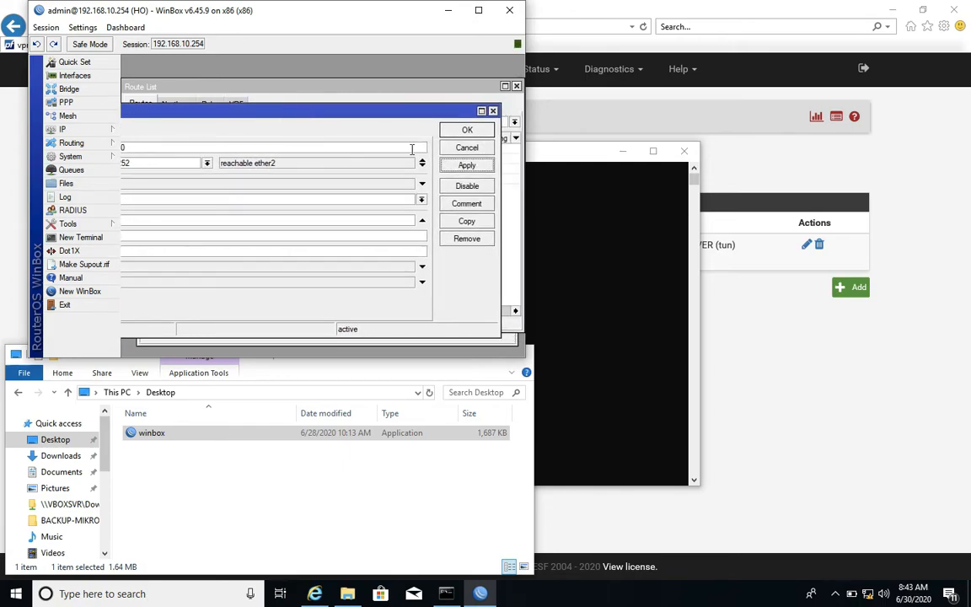
left_click(454, 131)
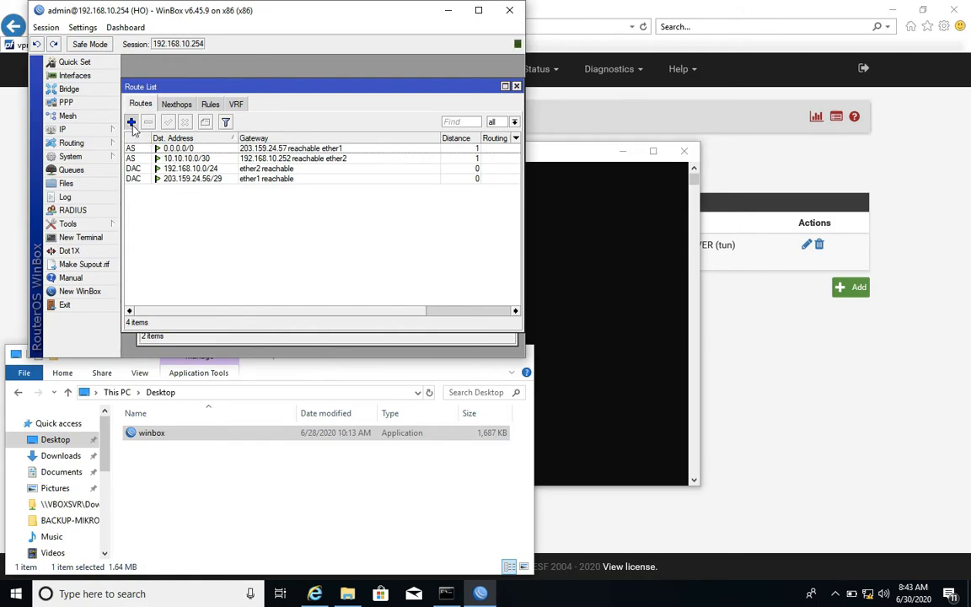
Add another route with destination 192.168.20.0/24 and gateway 10.10.10.1, and apply it.
left_click(131, 123)
type("192.")
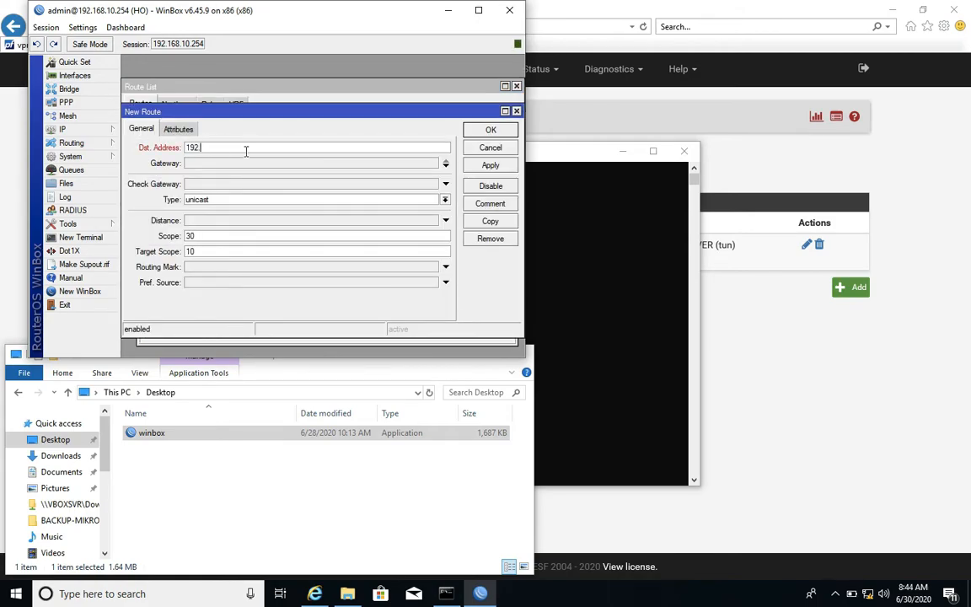
type("168.20.0/24")
left_click(247, 163)
type("10.10.1")
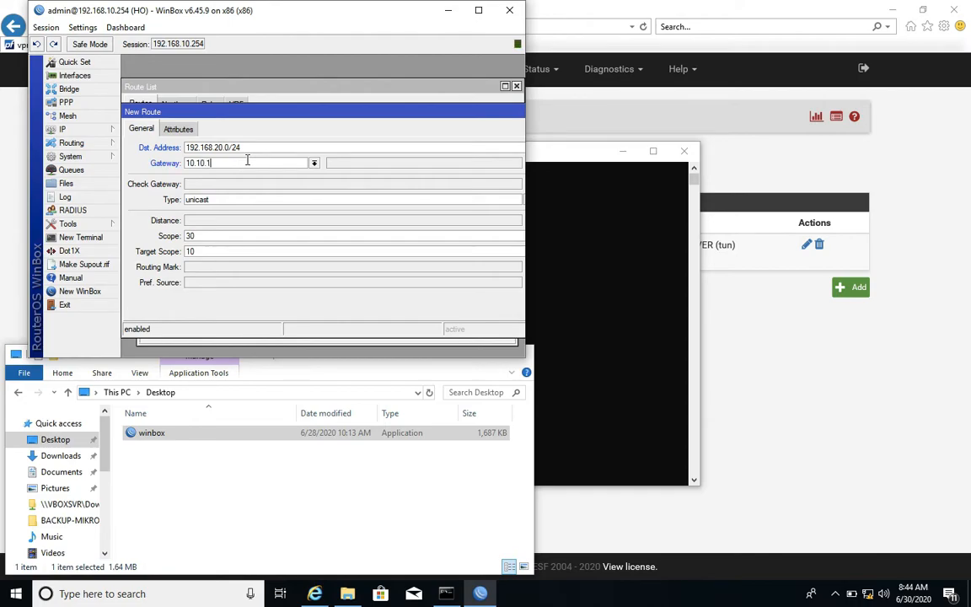
left_click_drag(381, 113, 308, 116)
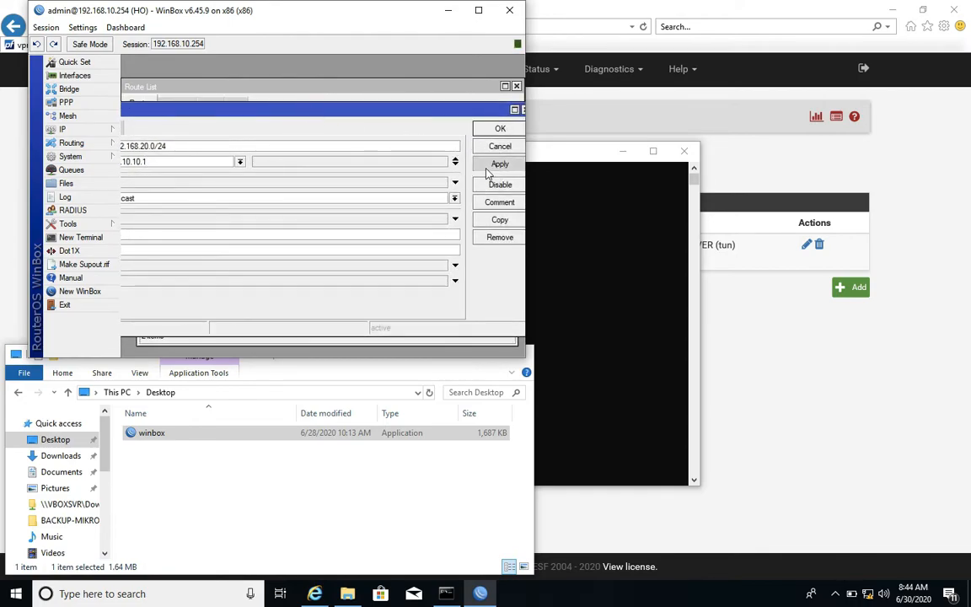
left_click(500, 163)
Check the 192.168.20.0/24 route's gateway status, change the gateway to 192.168.10.252 and save the route.
left_click_drag(350, 161, 326, 163)
left_click_drag(423, 111, 421, 111)
double_click(281, 161)
type("192.168")
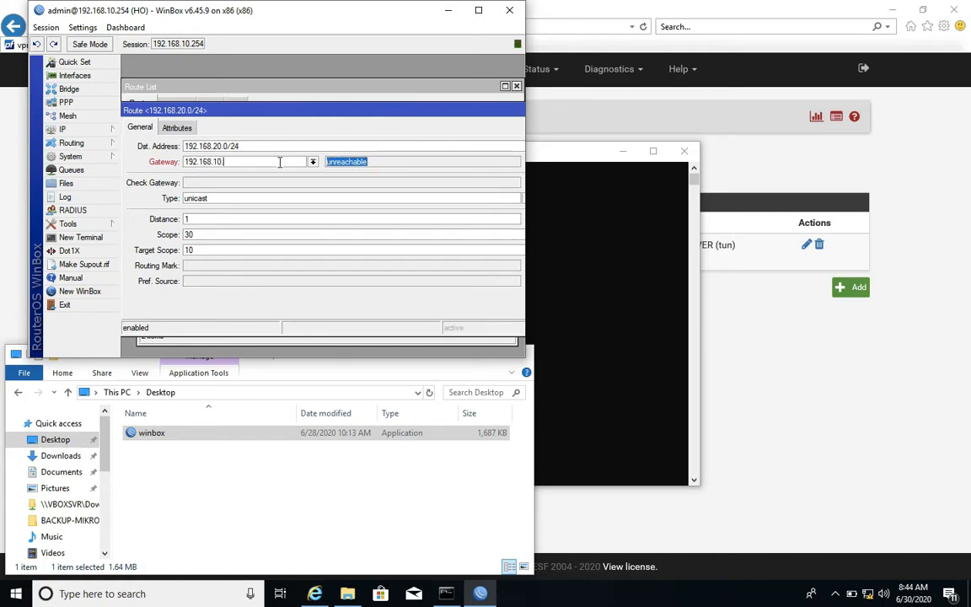
left_click_drag(394, 111, 297, 114)
left_click(474, 168)
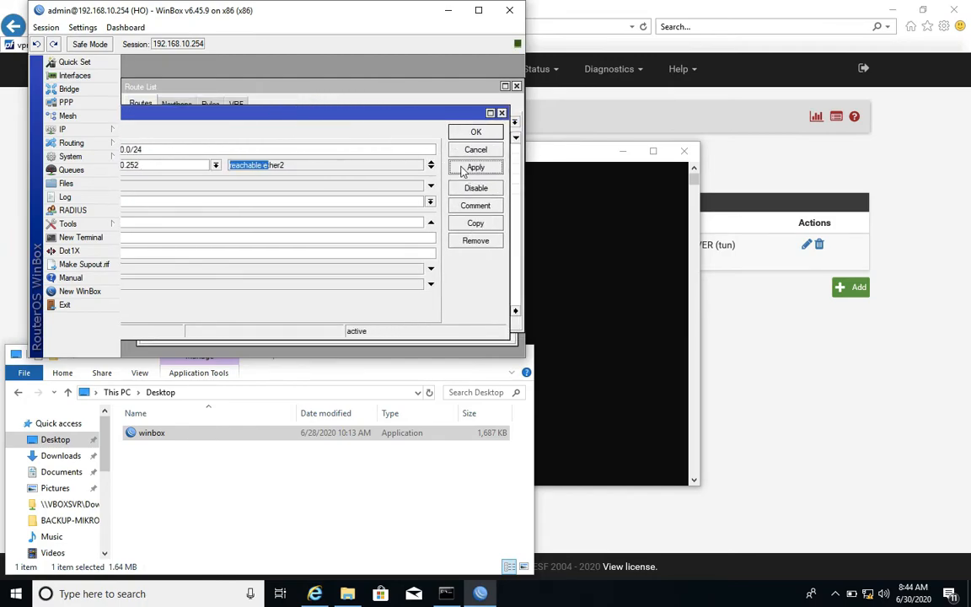
left_click(279, 166)
left_click_drag(280, 166, 224, 163)
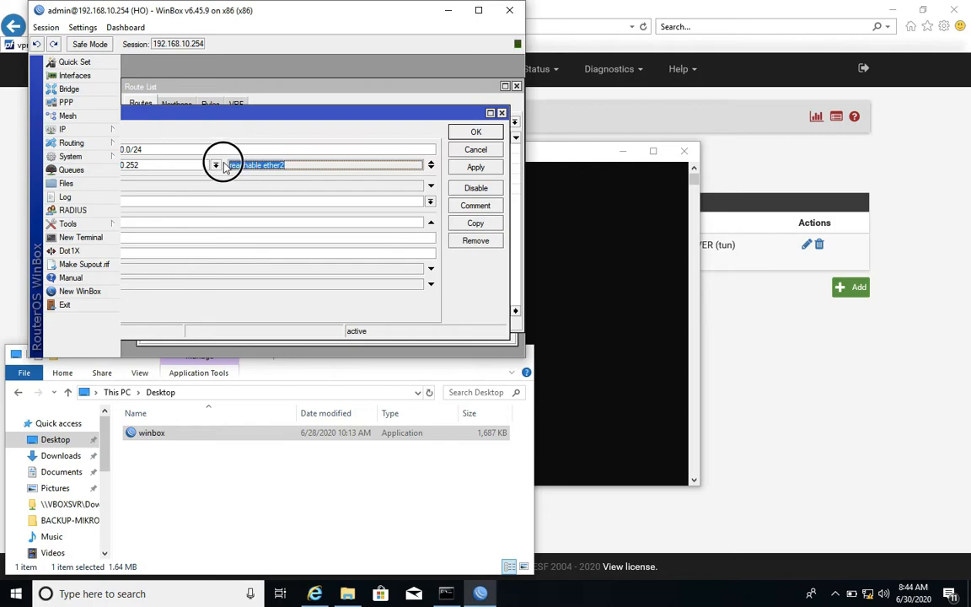
left_click(476, 133)
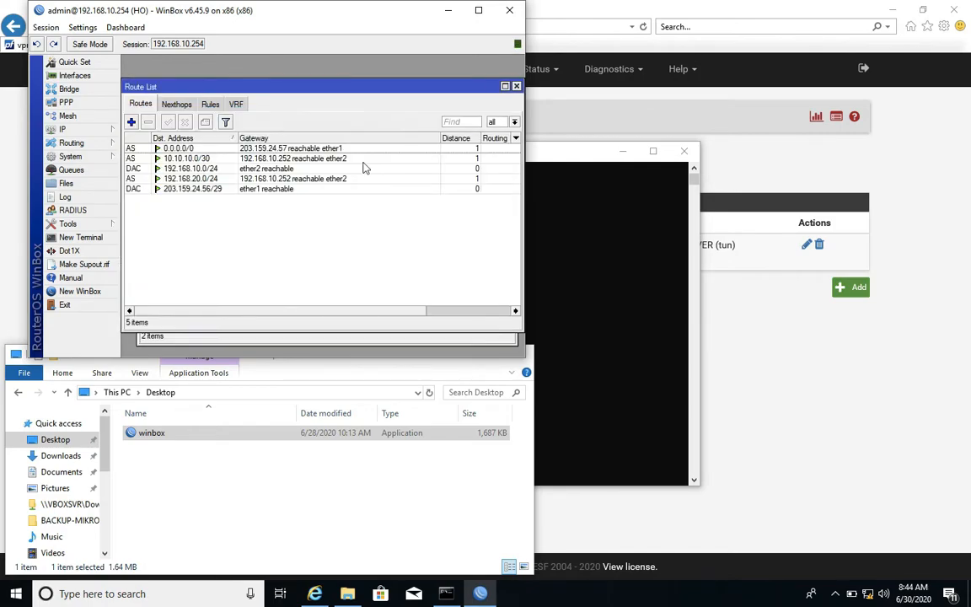
In Command Prompt, ping the tunnel addresses 10.10.10.1 and 10.10.10.2, stopping each ping early.
type("10")
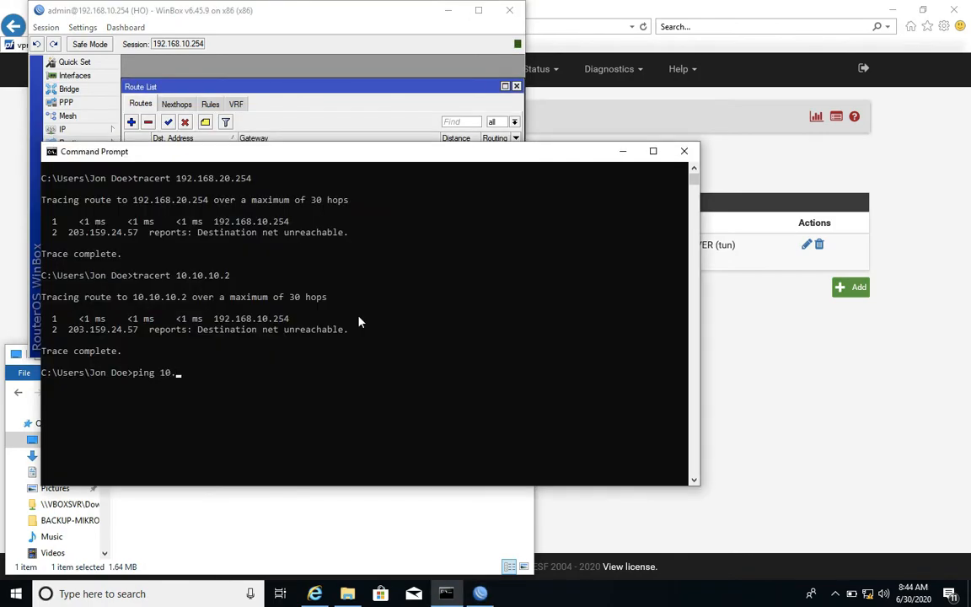
type(".10.10.1")
key("Return")
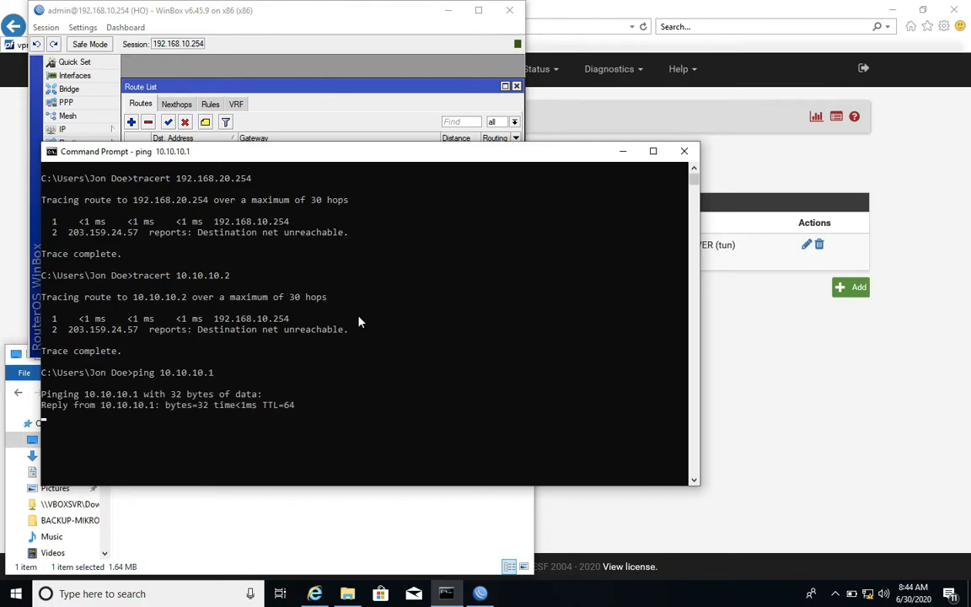
key("ctrl+c")
type("ping 10.10.10.2")
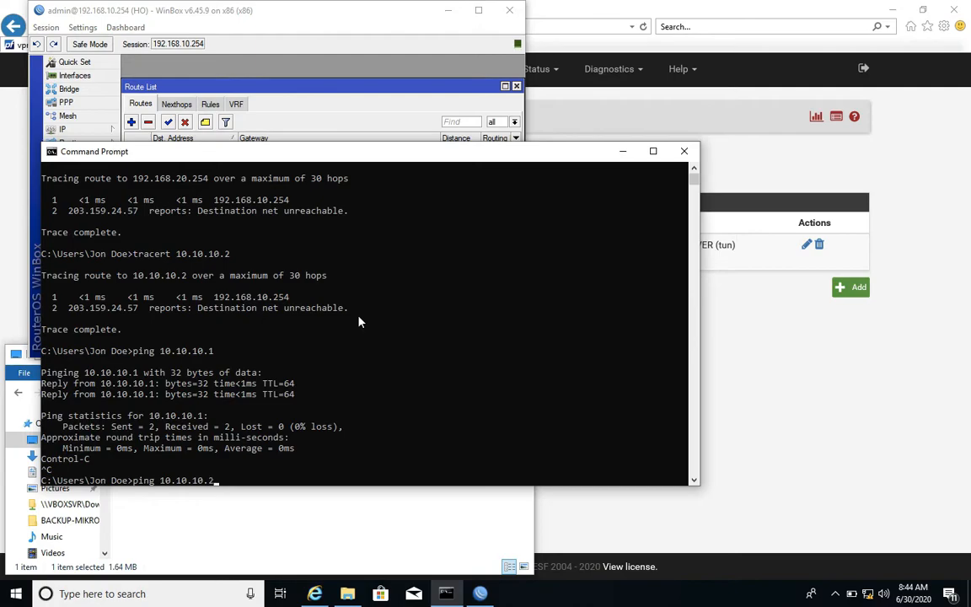
key("Return")
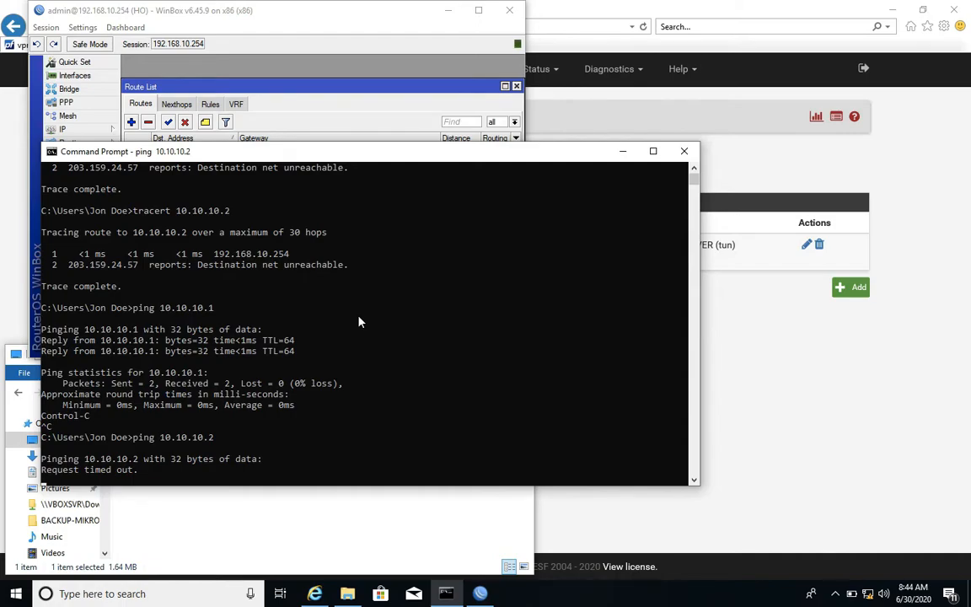
key("ctrl+c")
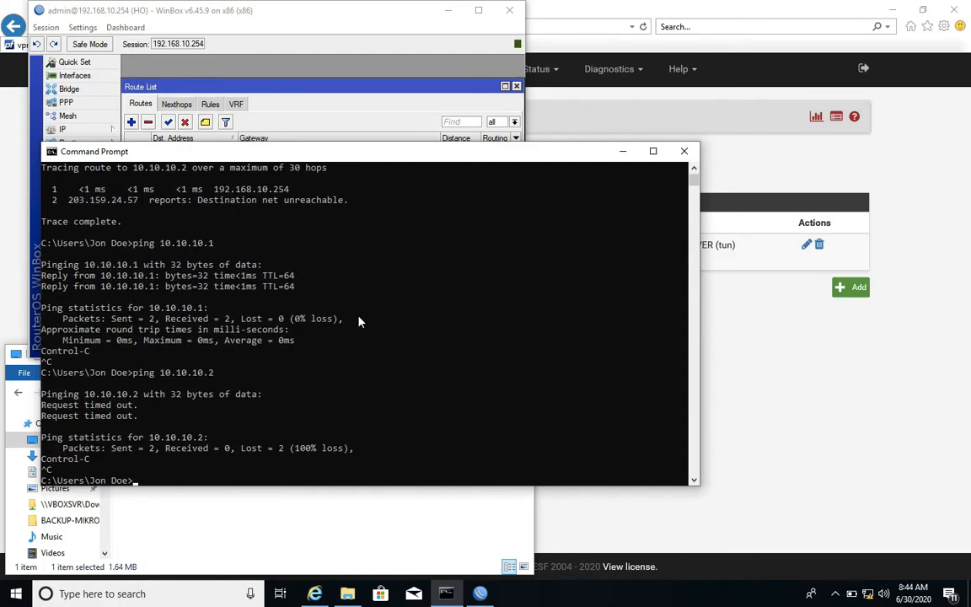
Ping the branch LAN address 192.168.20.254 and stop the ping early.
type("ping 192.168.20.254")
key("Return")
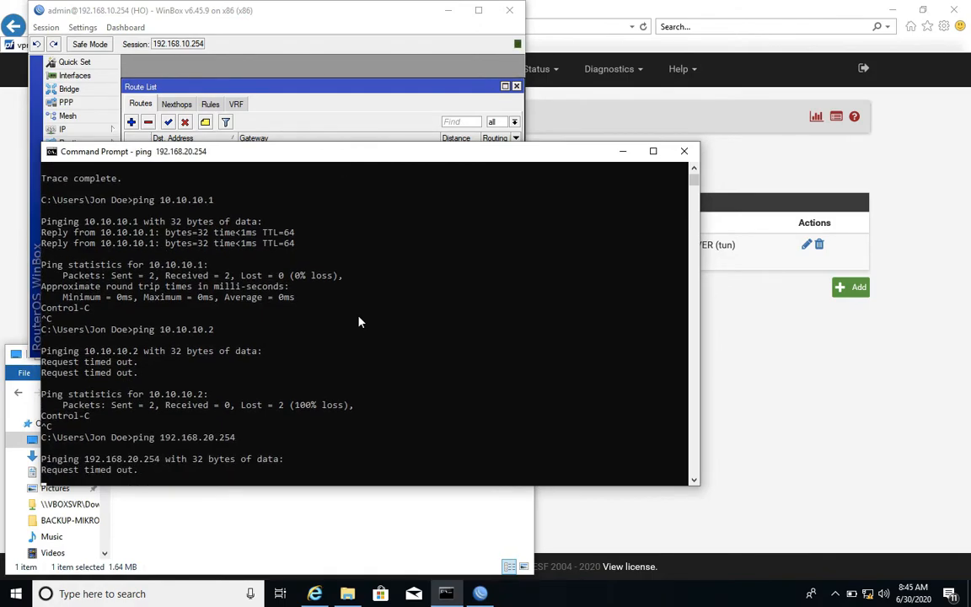
key("ctrl+c")
Trace the route to the branch LAN address 192.168.20.254 with tracert.
type("tracer")
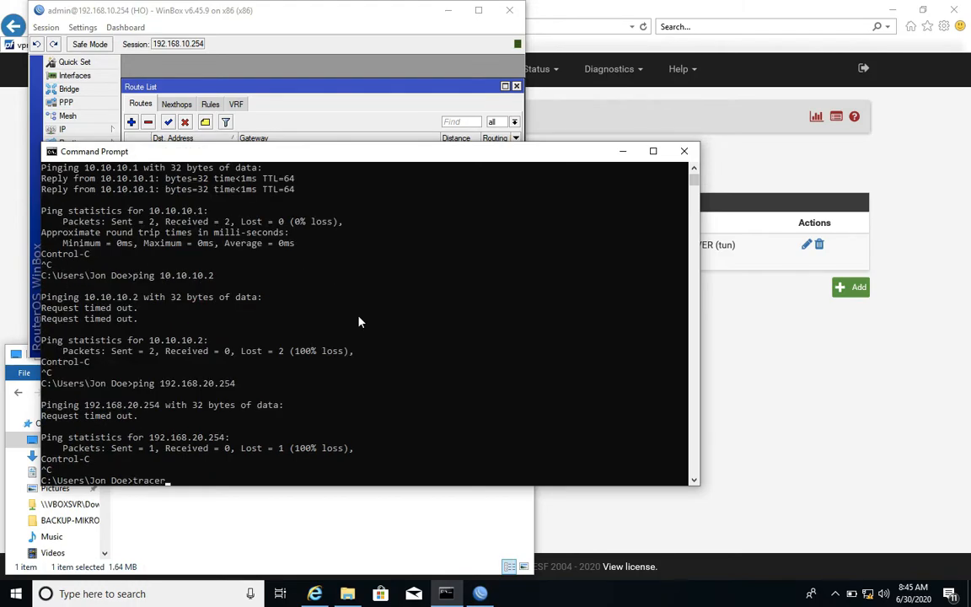
type("t 192.168.20.254")
key("Return")
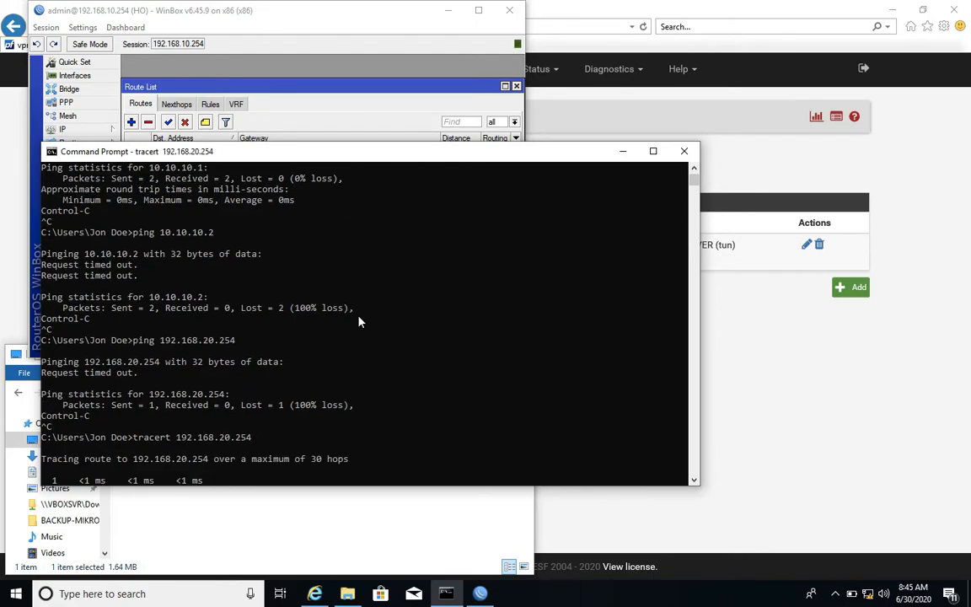
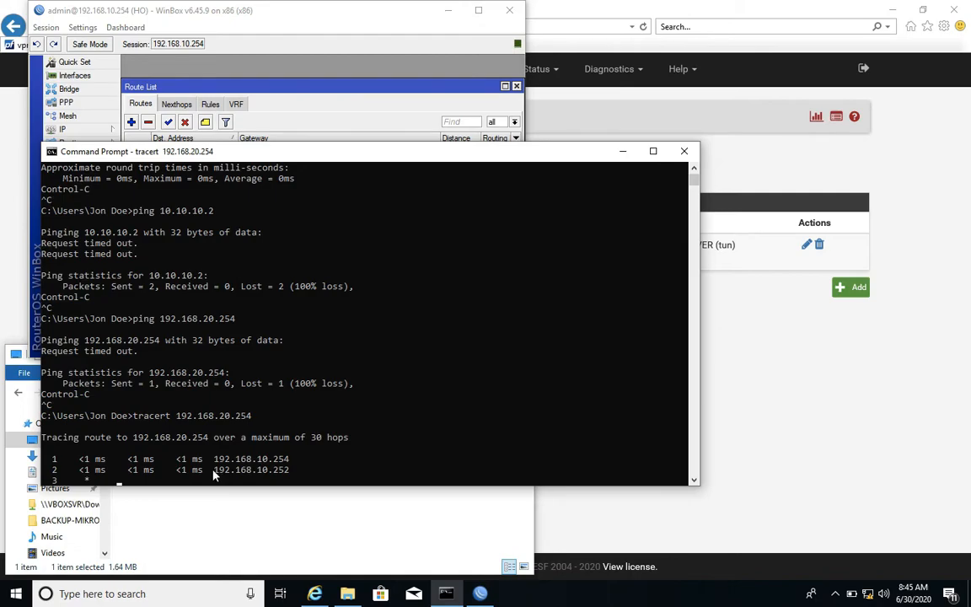
Examine the second hop in the trace to 192.168.20.254 and stop the trace early.
left_click_drag(214, 474, 294, 475)
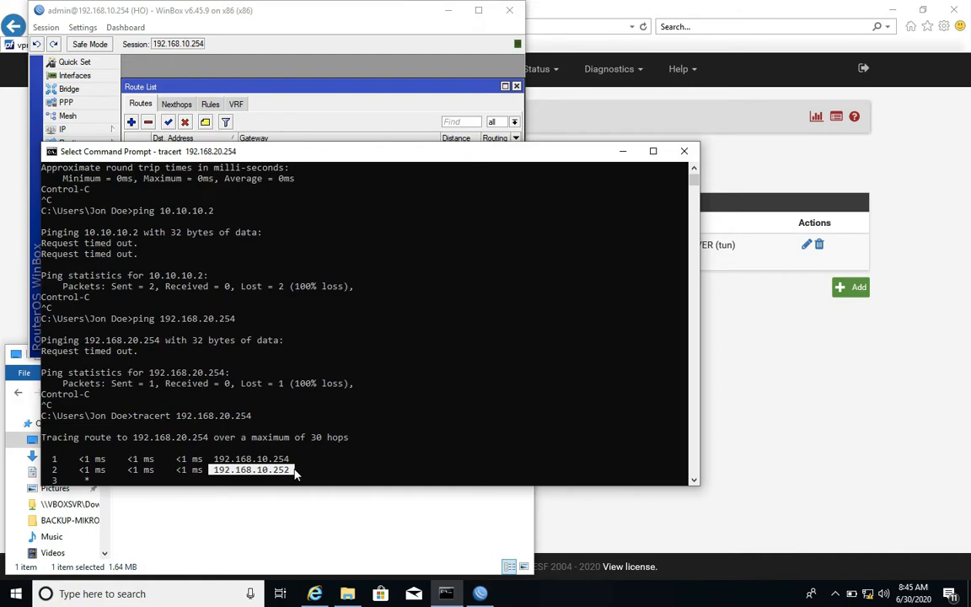
right_click(294, 475)
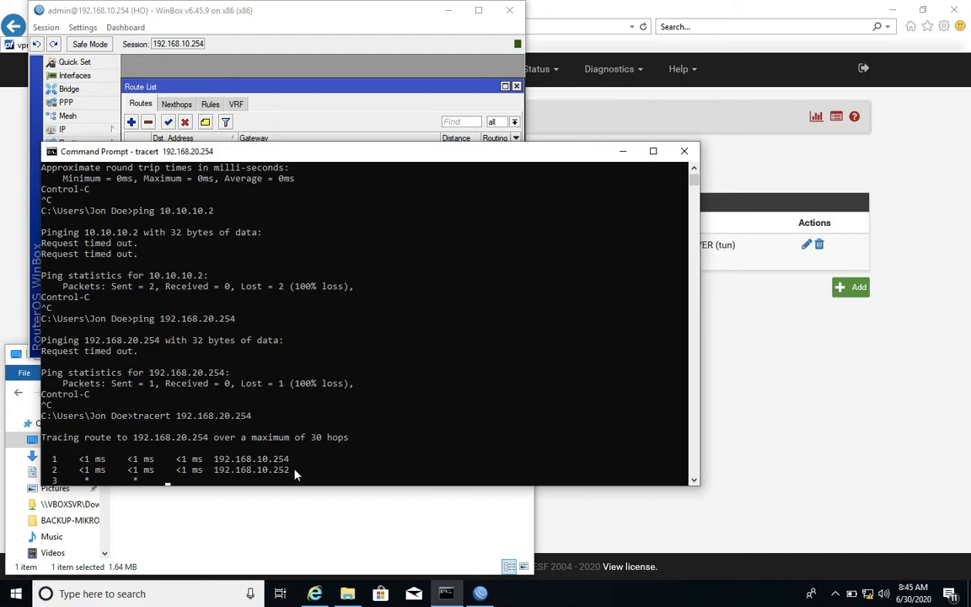
left_click(334, 463)
right_click(334, 464)
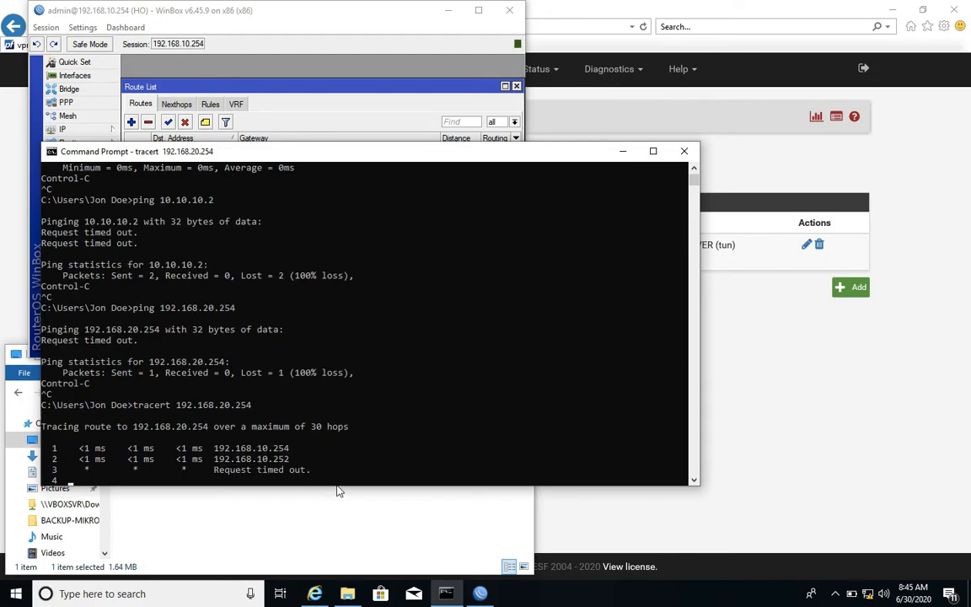
key("ctrl+c")
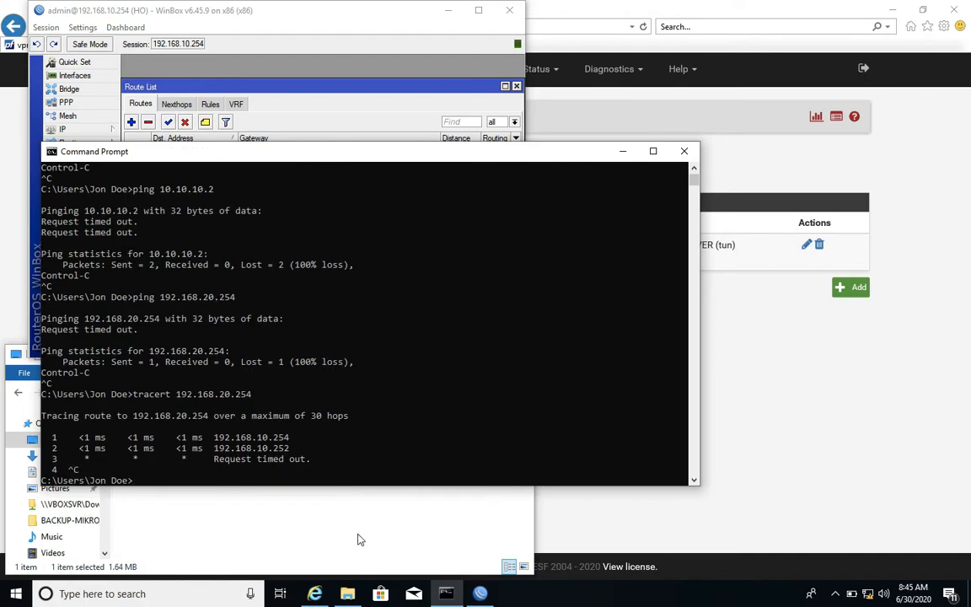
Launch another WinBox session to the branch router at 36.91.23.234, dismiss the licence notice and move its window clear of the head office session.
mouse_move(348, 597)
left_click(321, 540)
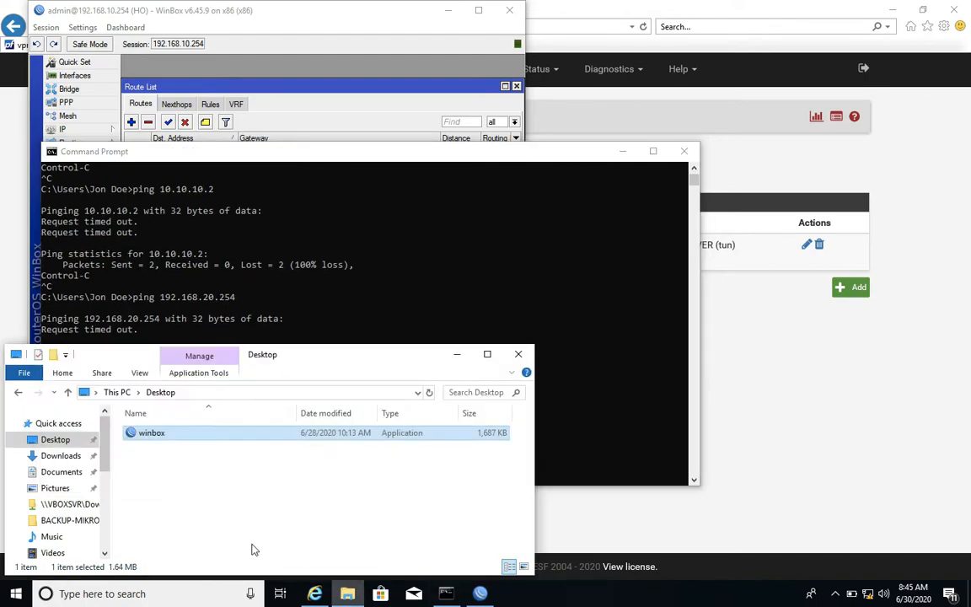
double_click(177, 434)
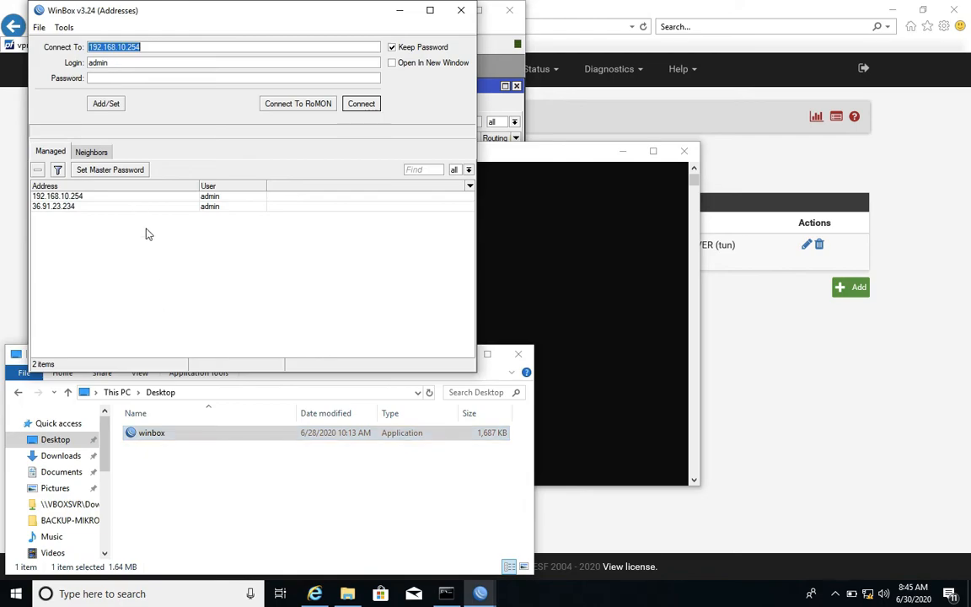
left_click(80, 209)
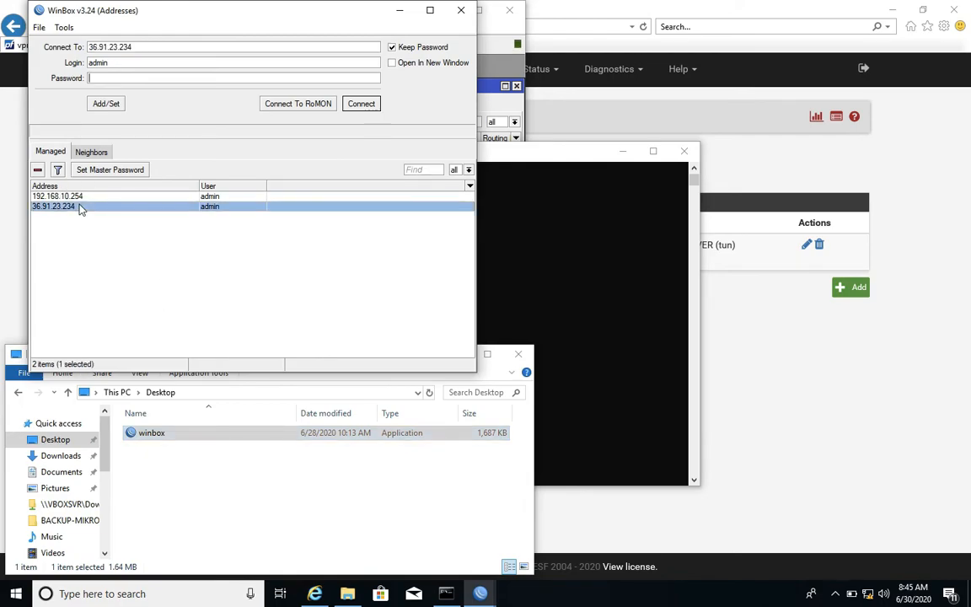
left_click(361, 103)
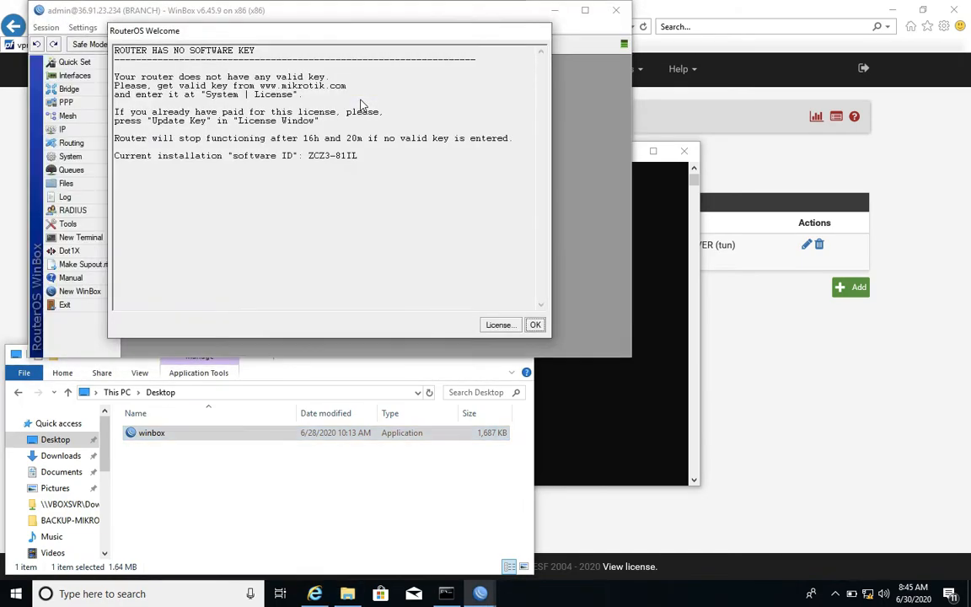
left_click(536, 325)
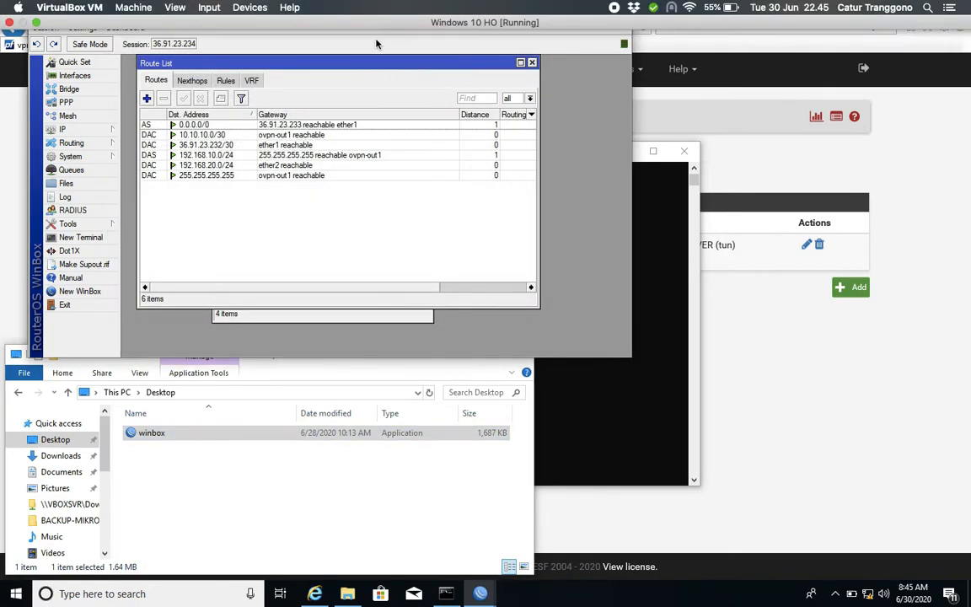
left_click(336, 16)
left_click_drag(335, 15, 666, 18)
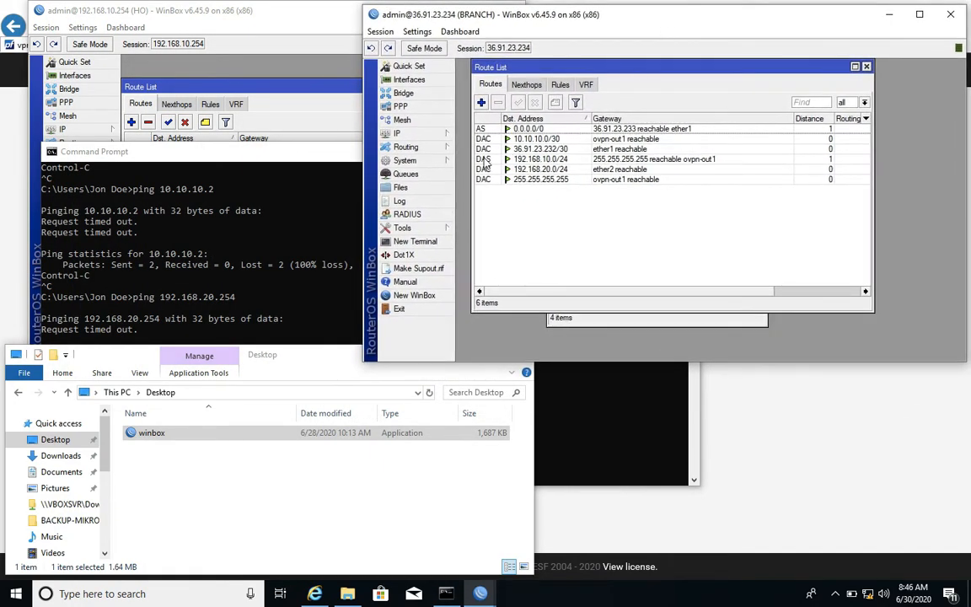
Check the branch's 10.10.10.0/30 and 192.168.10.0/24 routes, and ping 10.10.10.1 from a new router terminal, stopping it early.
left_click(541, 139)
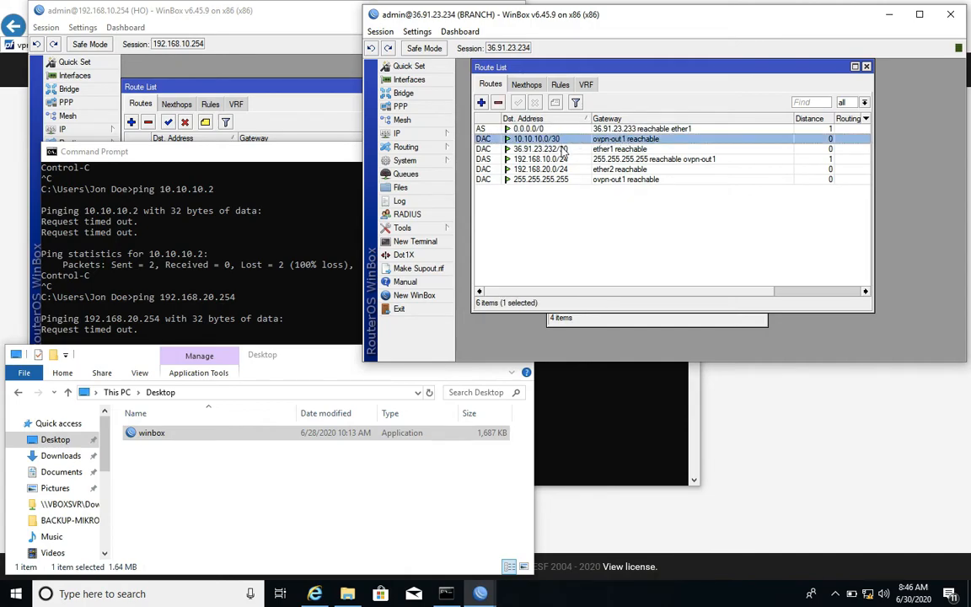
left_click(562, 159)
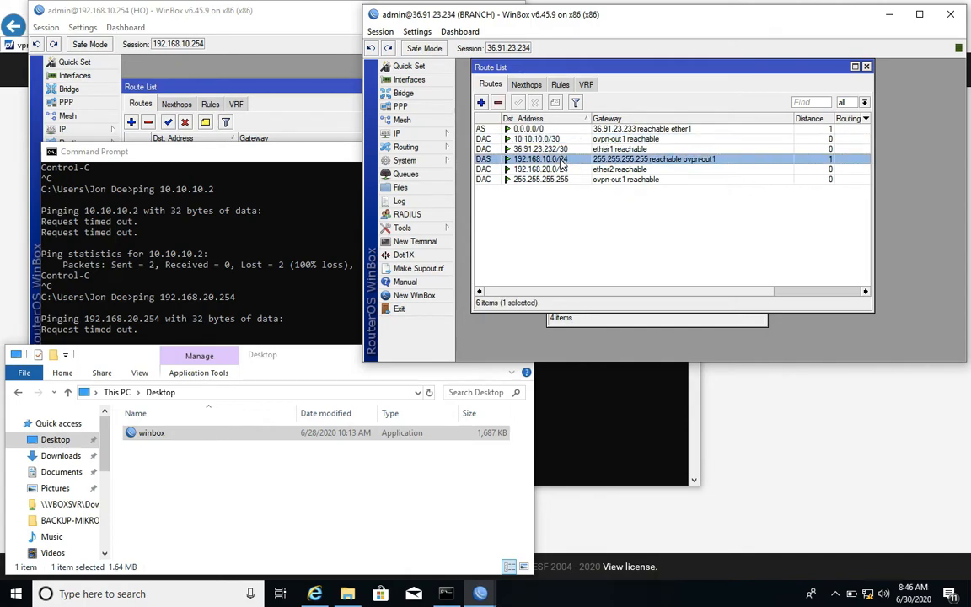
left_click(436, 243)
type("ping 10.10.10.1")
key("Return")
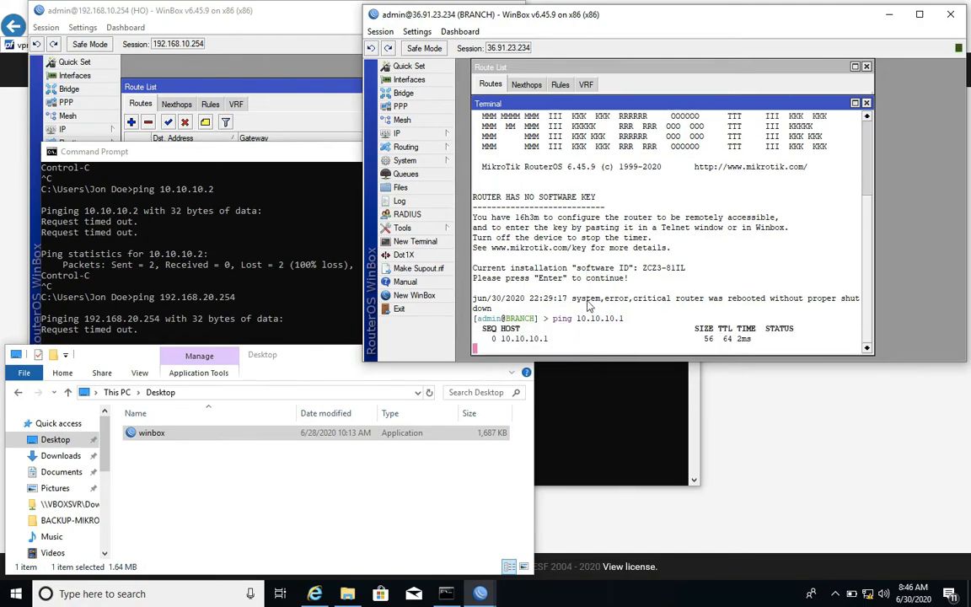
key("ctrl+c")
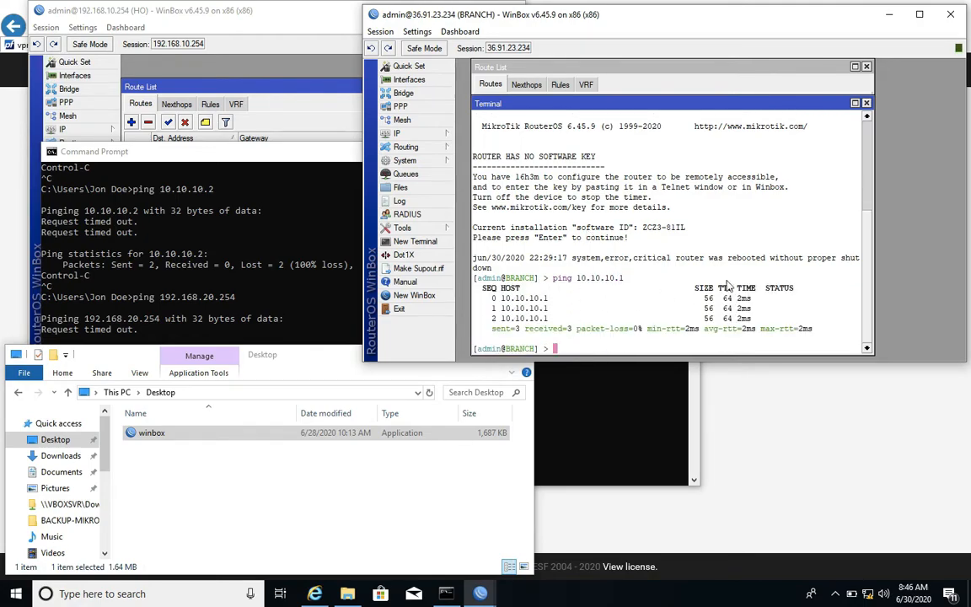
Ping the head office address 192.168.10.254 from the branch terminal and stop the ping early.
type("ping 192.168.10.254")
key("Return")
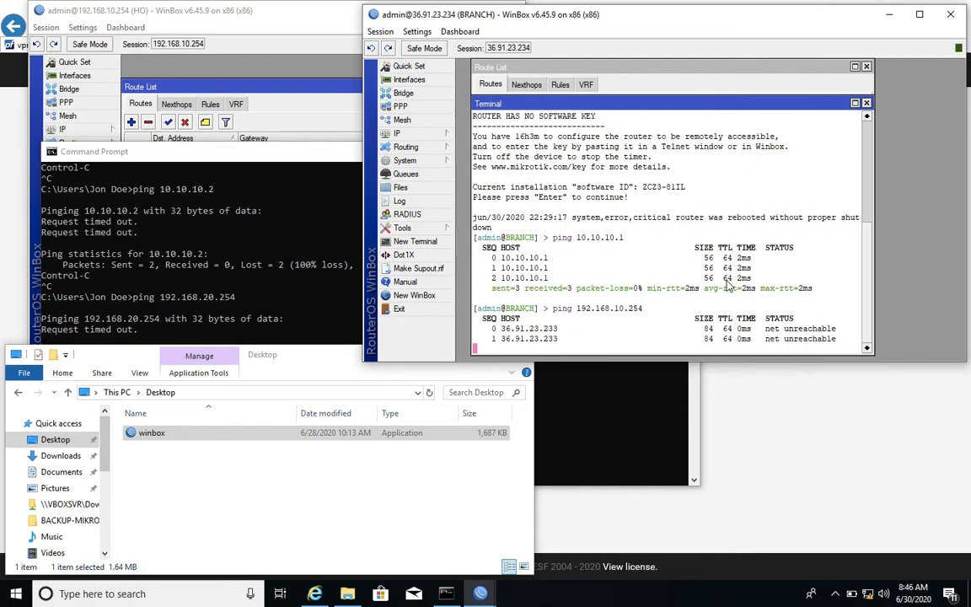
key("ctrl+c")
Run tool traceroute to 192.168.10.254 in the branch terminal, examine its first hop and quit the trace.
type("tool ")
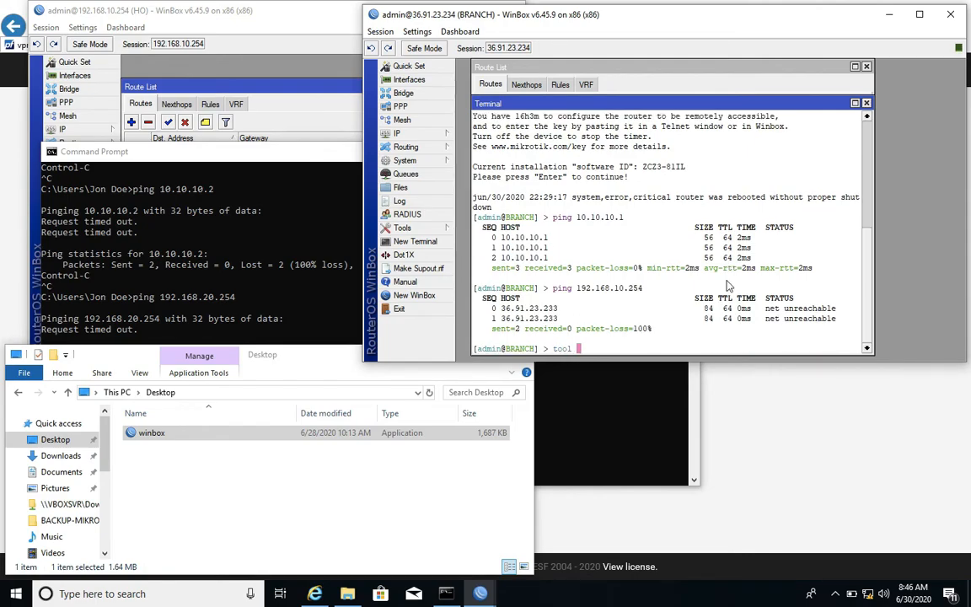
type("traceroute 192.168.20.254")
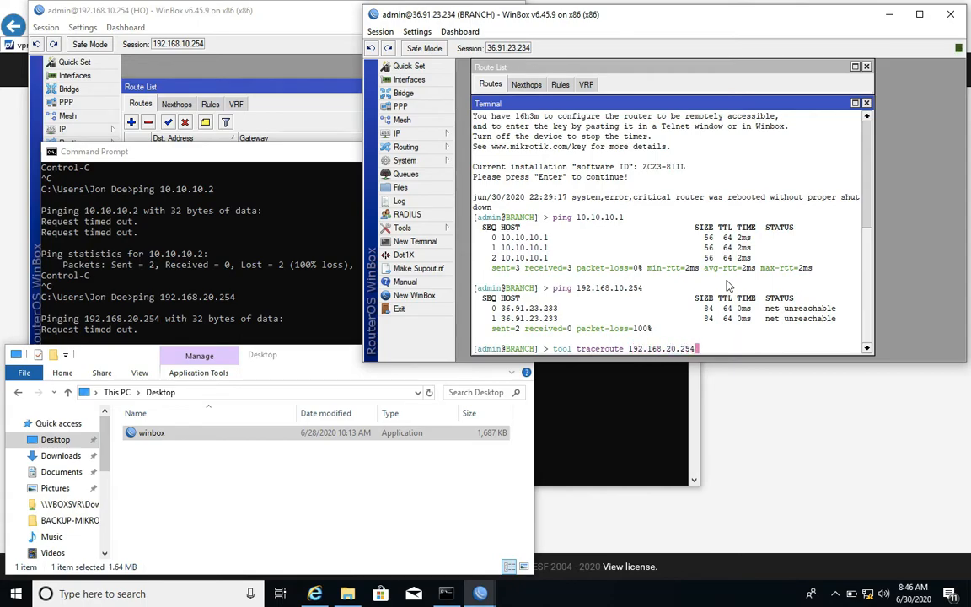
key("BackSpace")
key("BackSpace")
key("BackSpace")
key("BackSpace")
key("BackSpace")
key("BackSpace")
type("10.254")
key("Return")
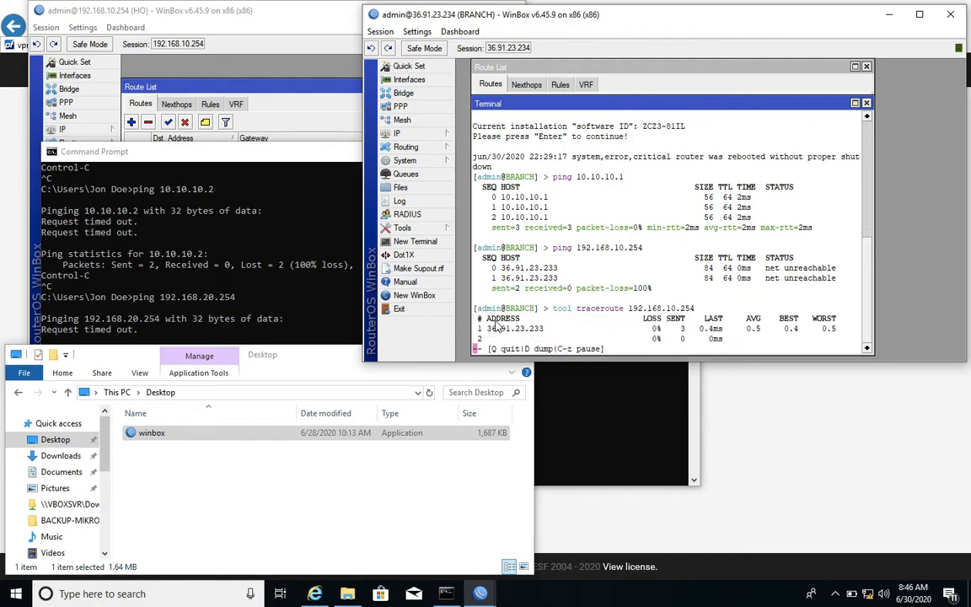
left_click_drag(485, 330, 563, 336)
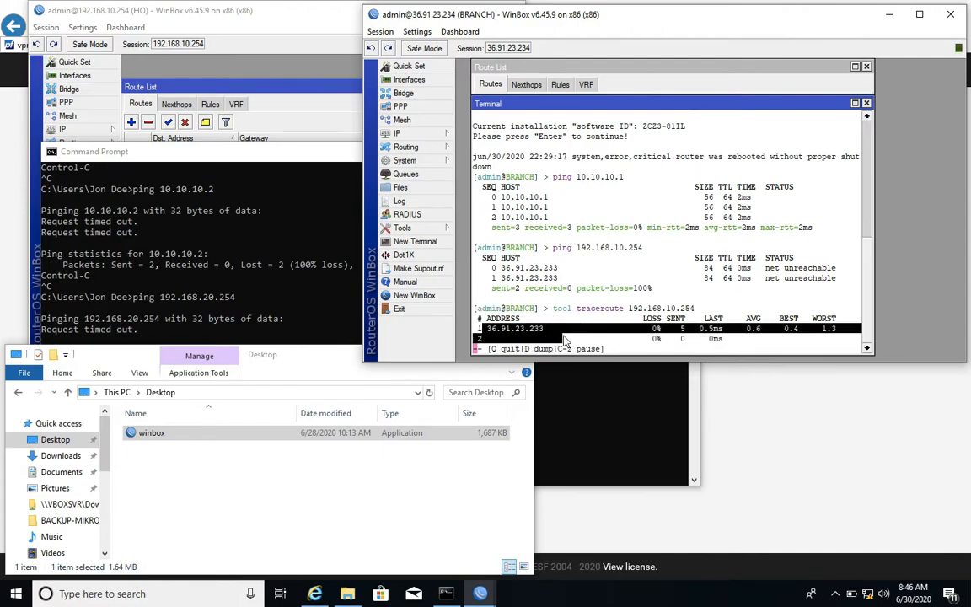
key("q")
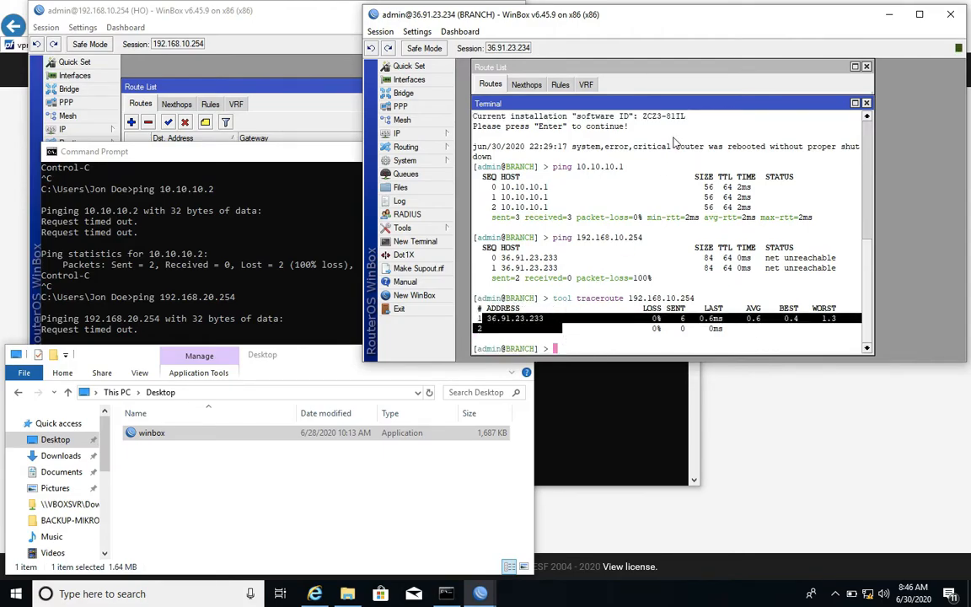
Uncover the branch's route list and remove the dynamic 192.168.10.0/24 route.
left_click_drag(674, 99, 675, 186)
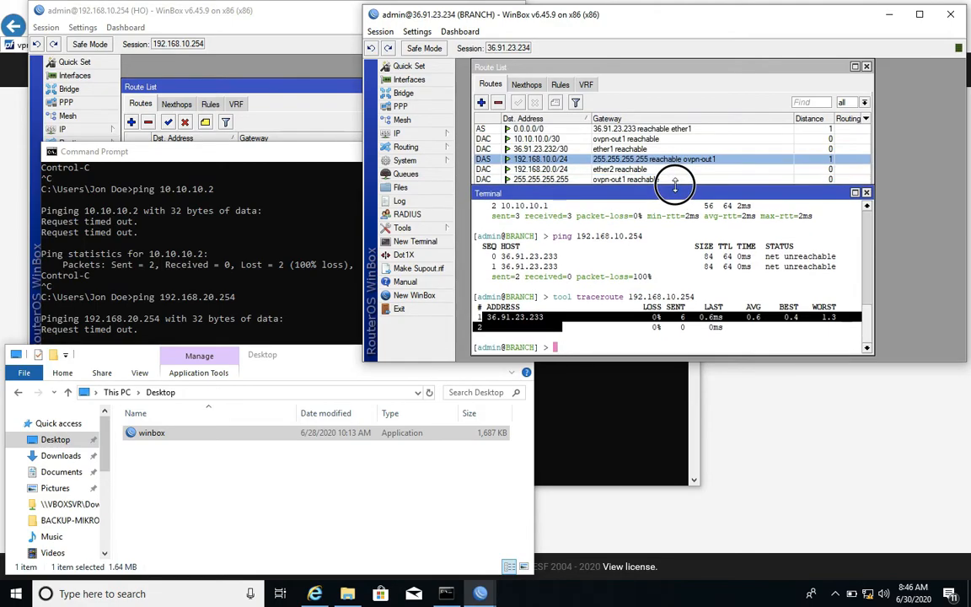
left_click(525, 156)
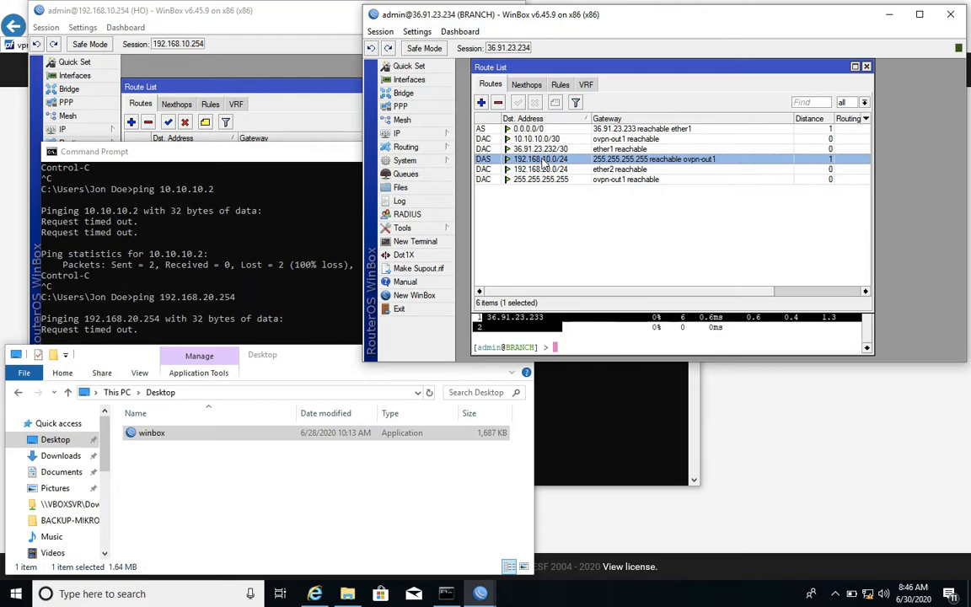
left_click(499, 103)
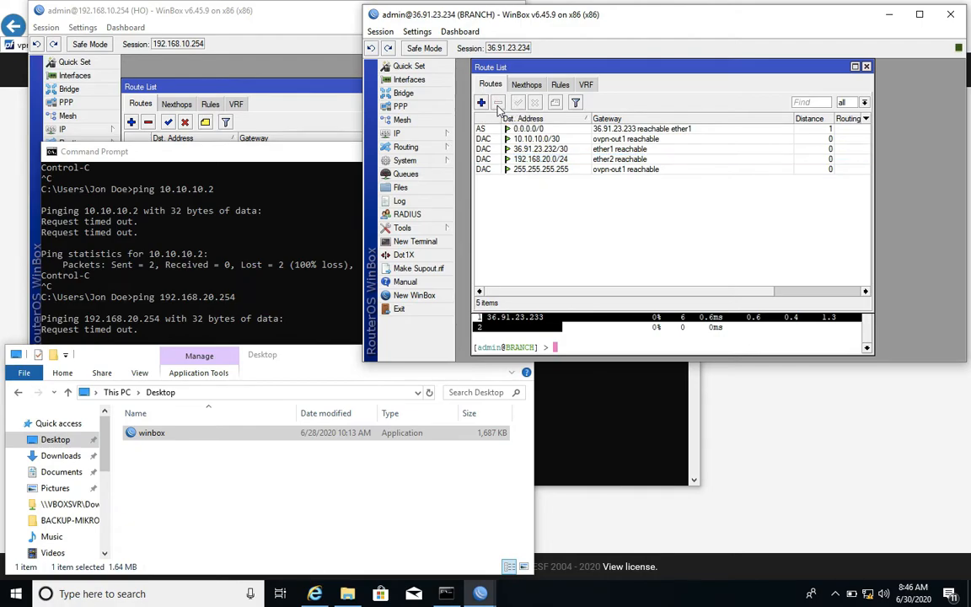
Add a branch route to 192.168.10.0/24 with gateway 10.10.10.1, apply it, check the gateway status and save the route.
left_click(482, 102)
type("192.168.1")
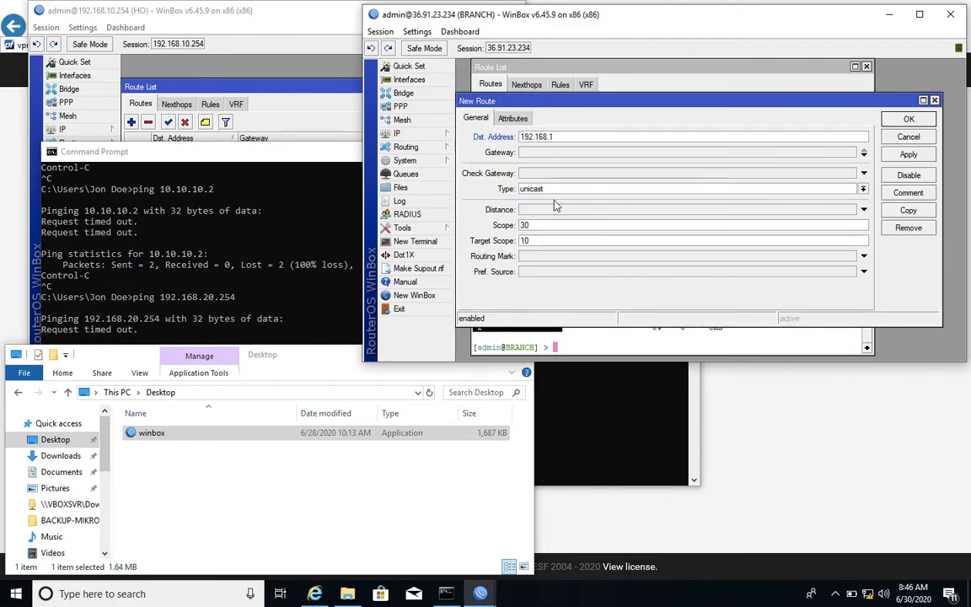
type("0.0/24")
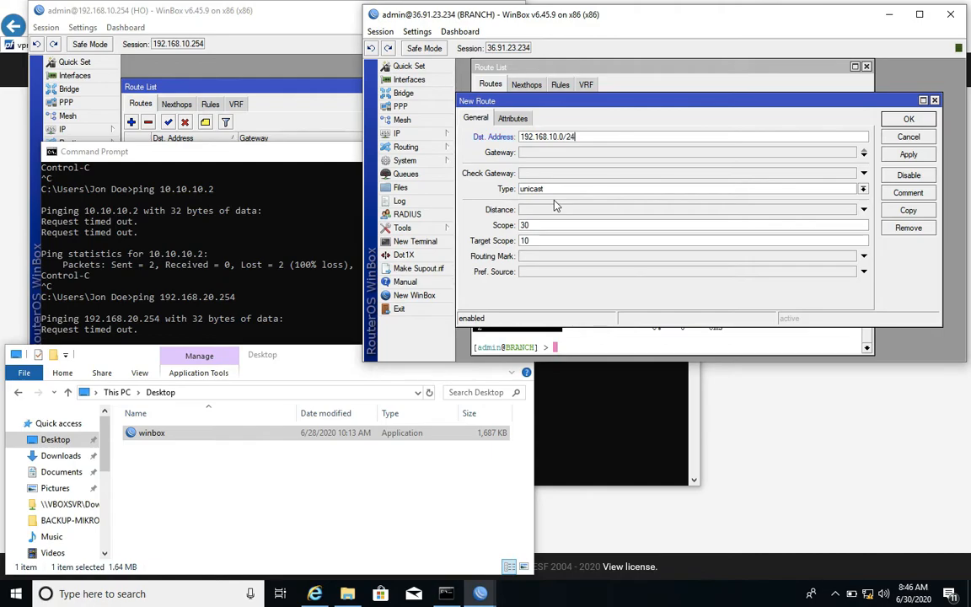
key("Tab")
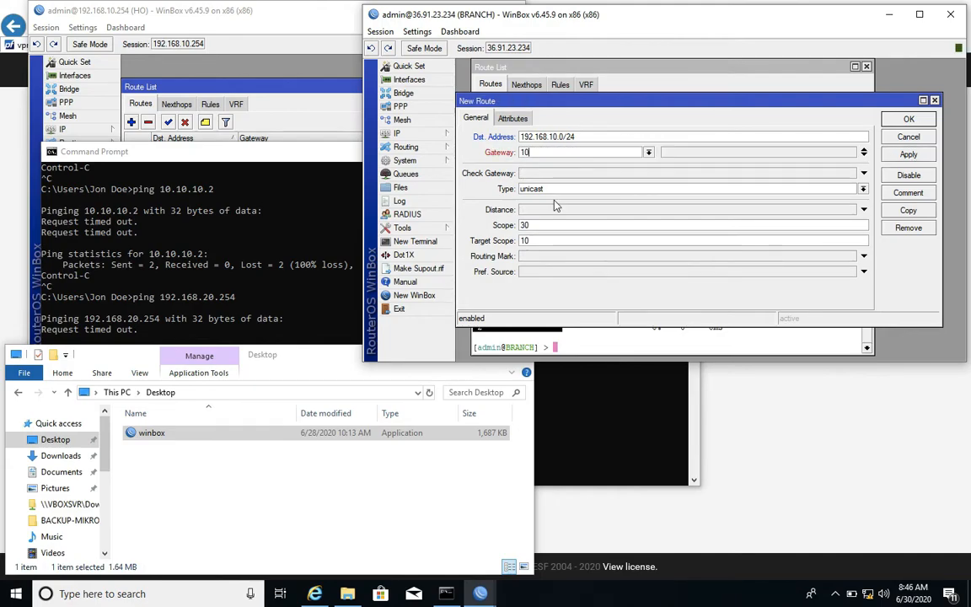
type(".10")
type(".10.1")
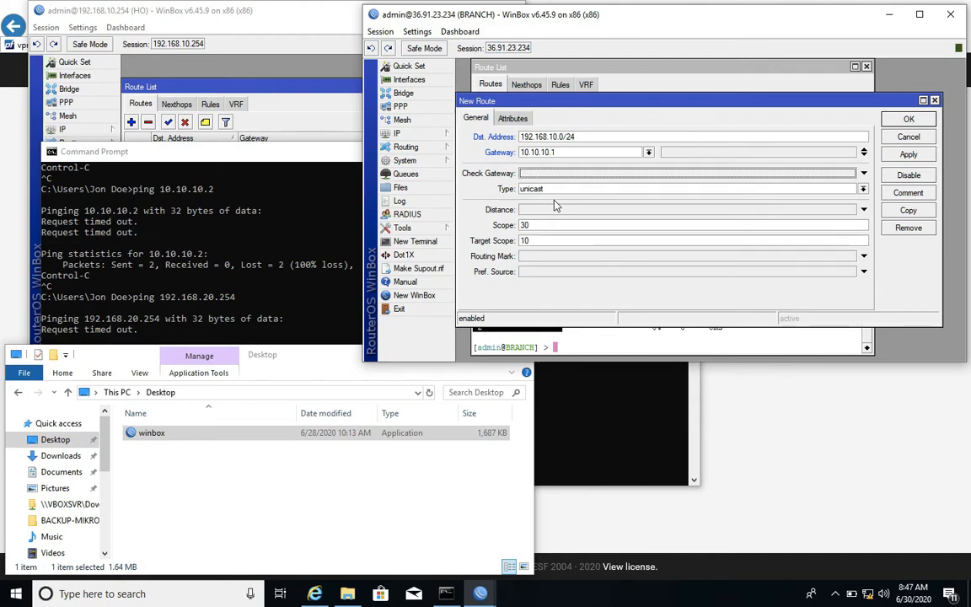
left_click(897, 155)
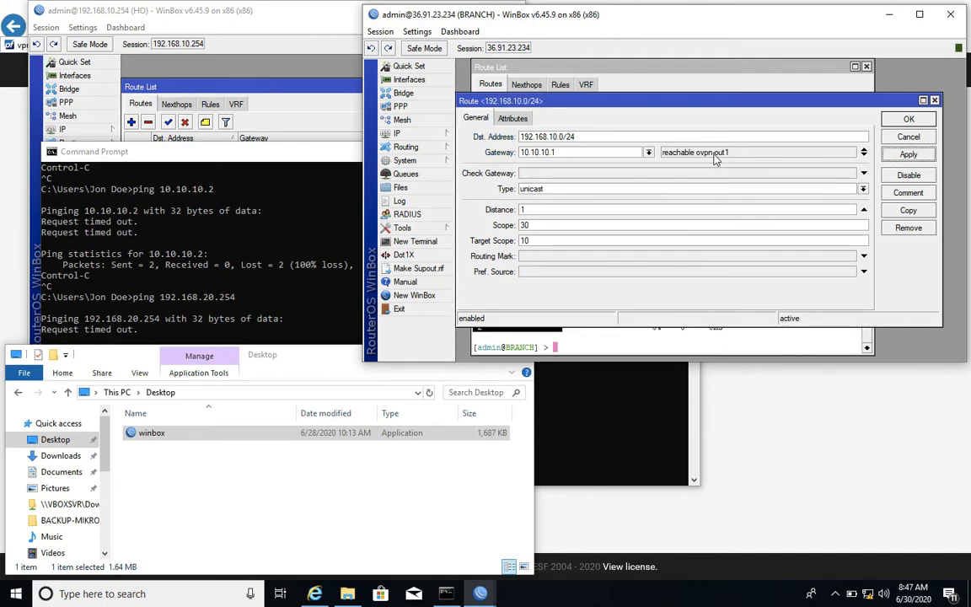
left_click_drag(755, 156, 661, 152)
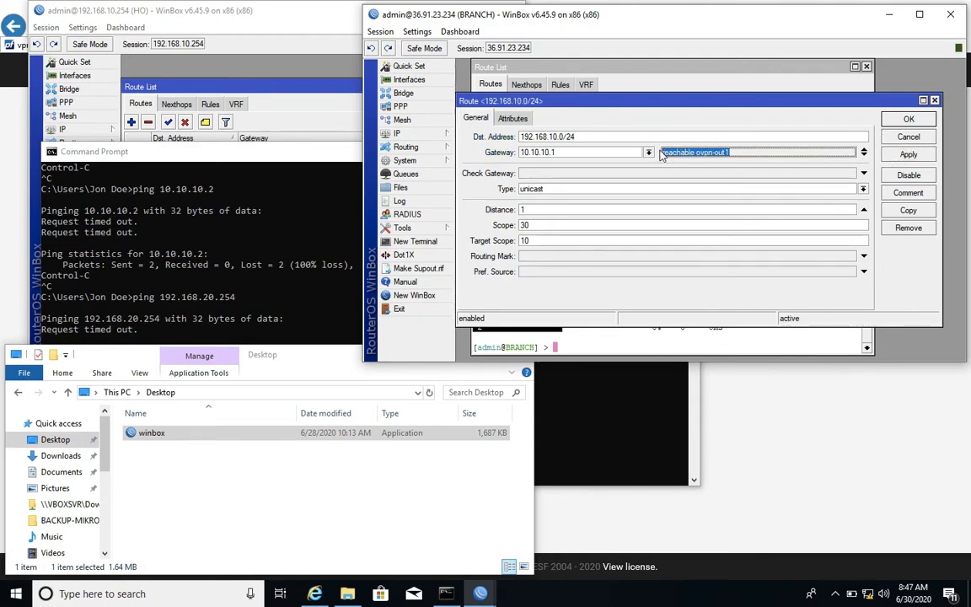
left_click(908, 120)
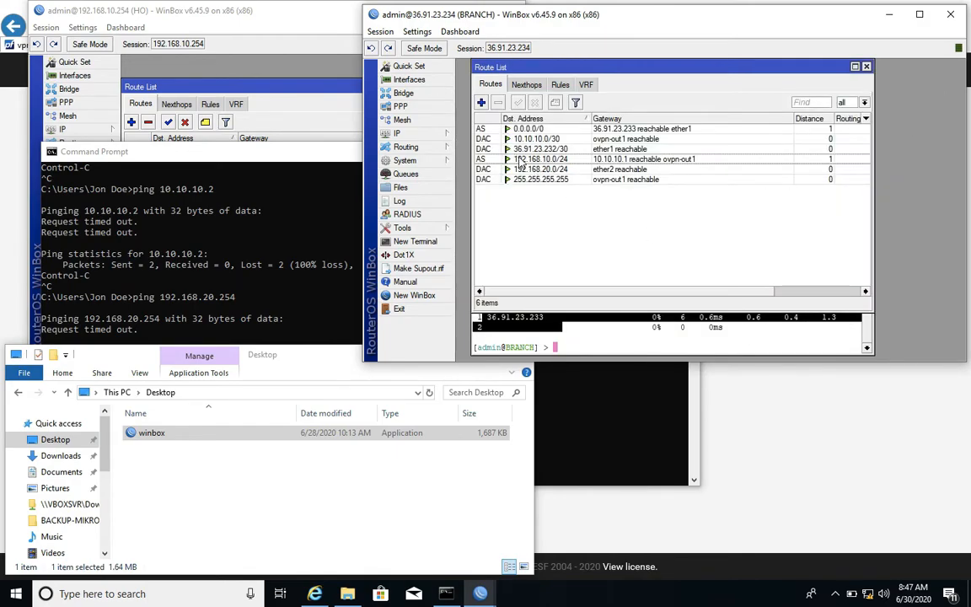
Check the new 192.168.10.0/24 route, rerun the branch traceroute to 192.168.10.254 and examine its final hop.
left_click(501, 158)
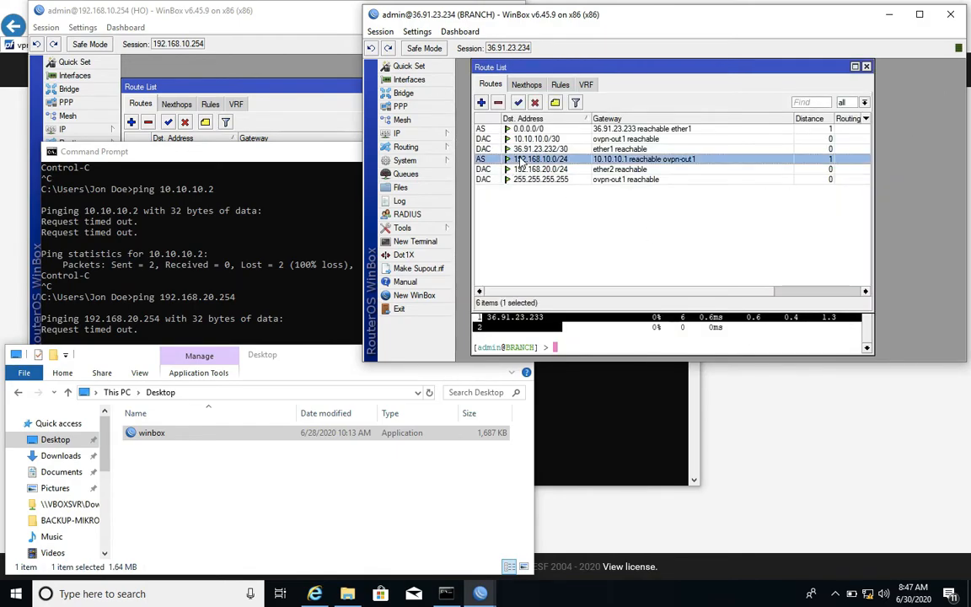
left_click(618, 345)
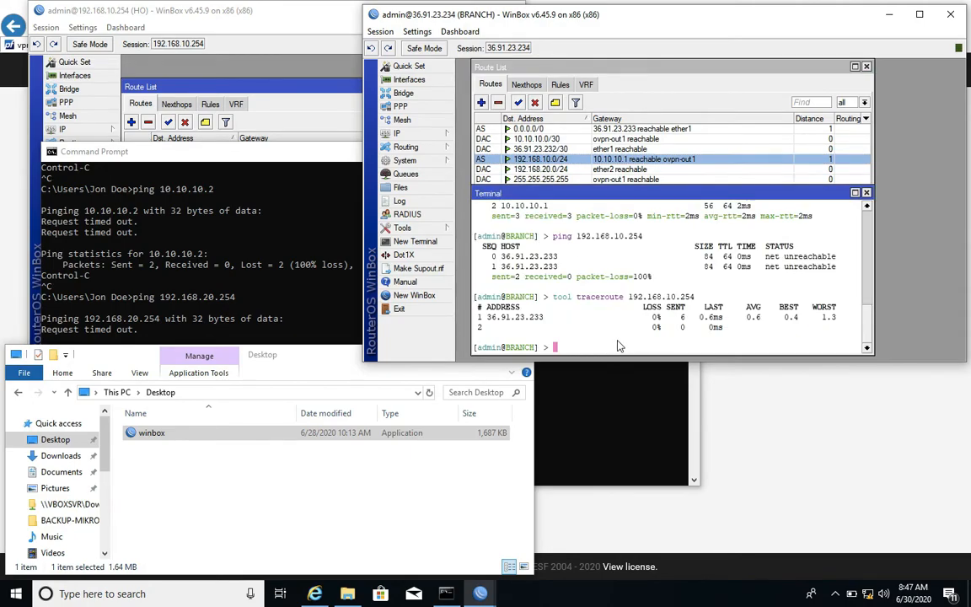
key("Up")
key("Return")
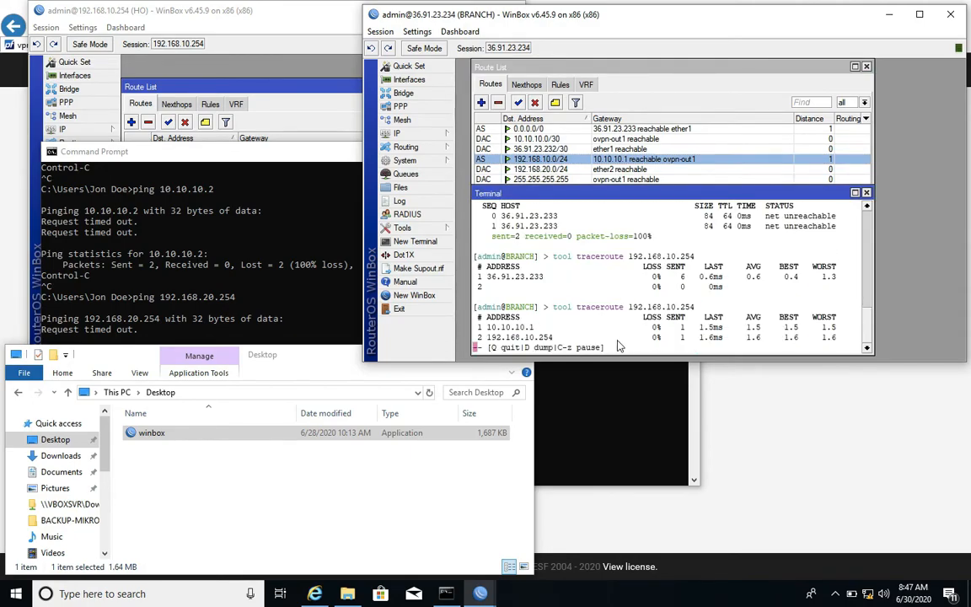
left_click_drag(487, 336, 553, 337)
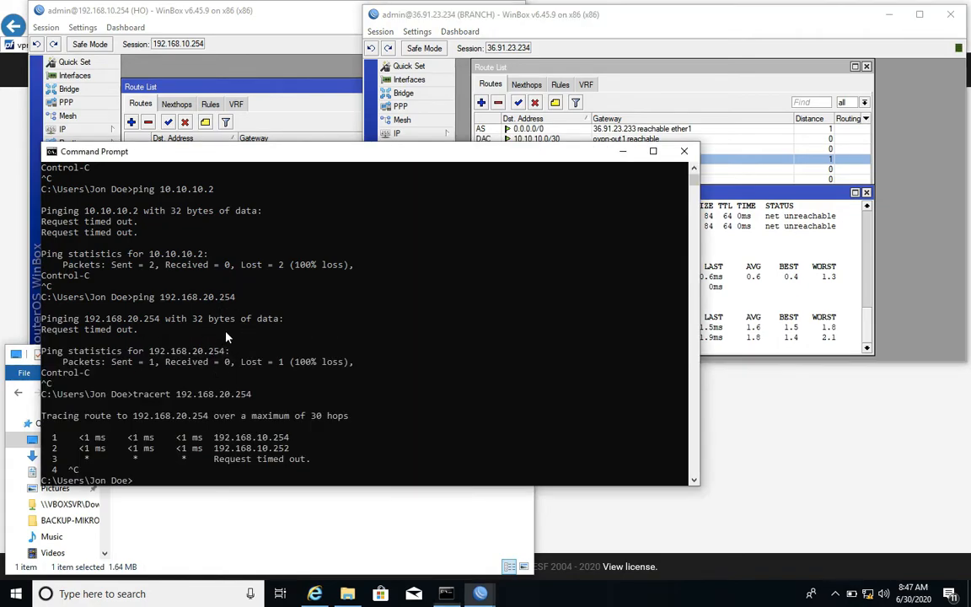
Ping 192.168.20.254 again from the Command Prompt, examine the replies and return to the branch's route list.
key("Up")
key("Up")
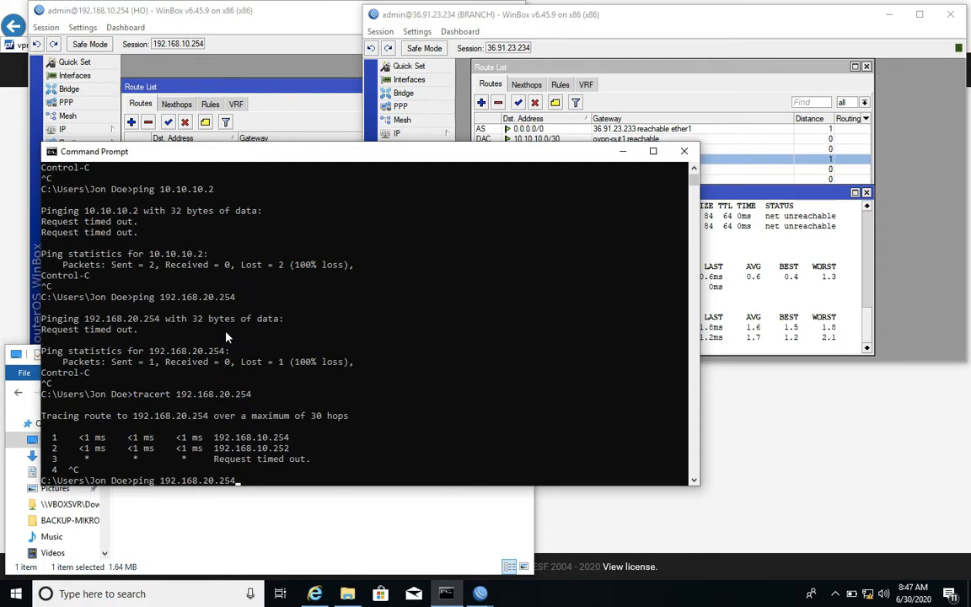
key("Return")
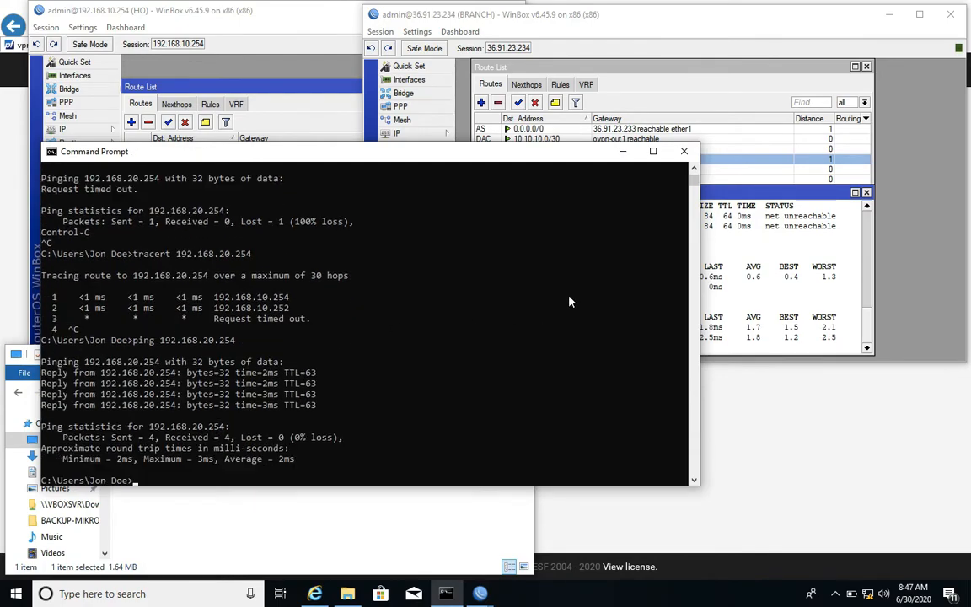
left_click(710, 94)
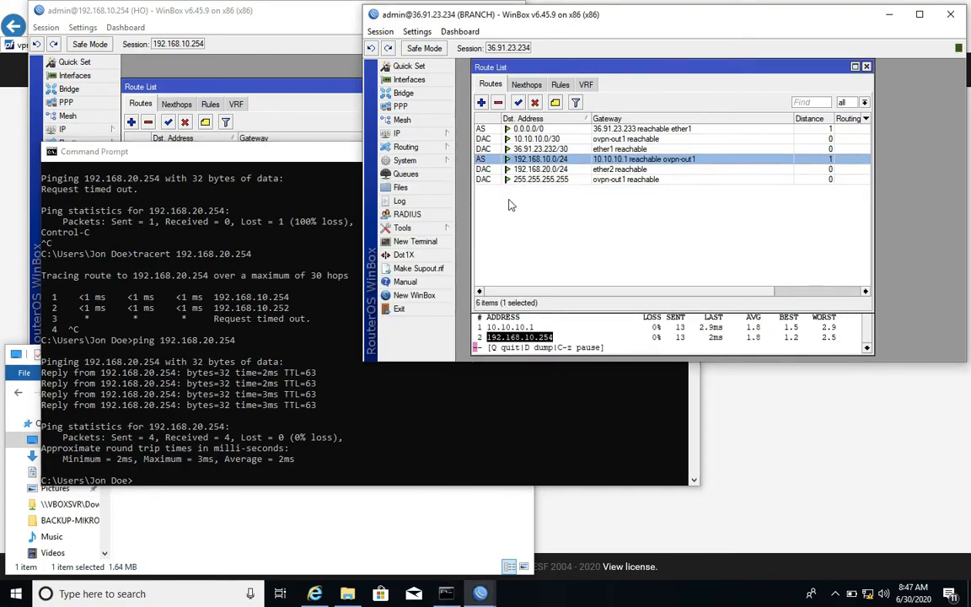
left_click(527, 239)
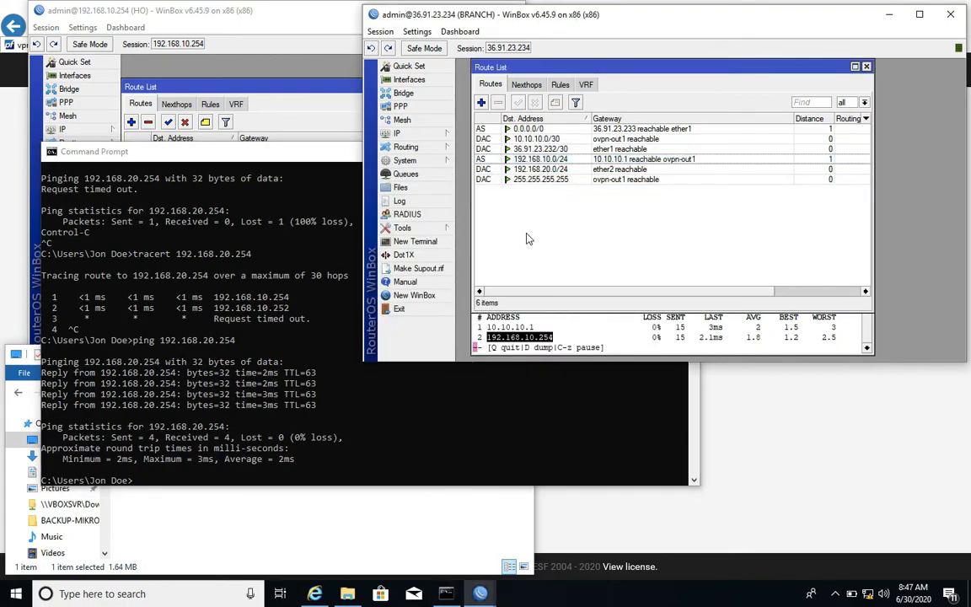
Disable and re-enable the branch's ovpn-out1 client, then examine the dynamic 192.168.10.0/24 route in its route list.
left_click(419, 110)
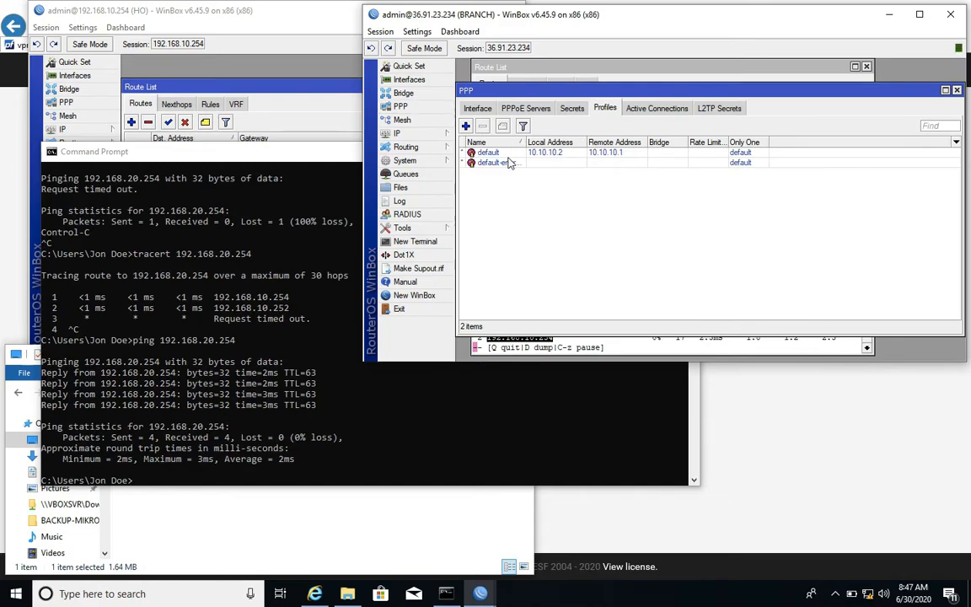
left_click(476, 109)
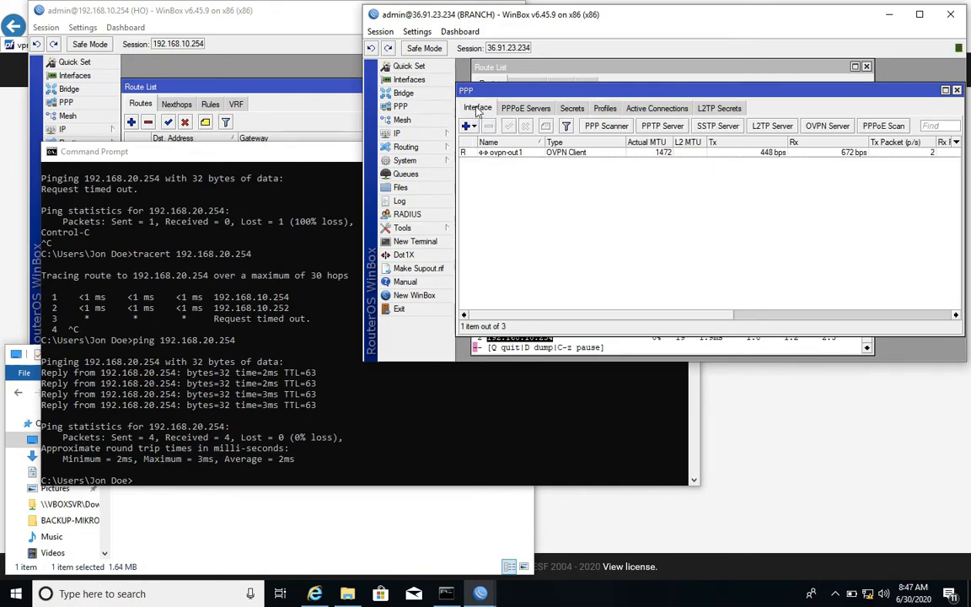
left_click(495, 155)
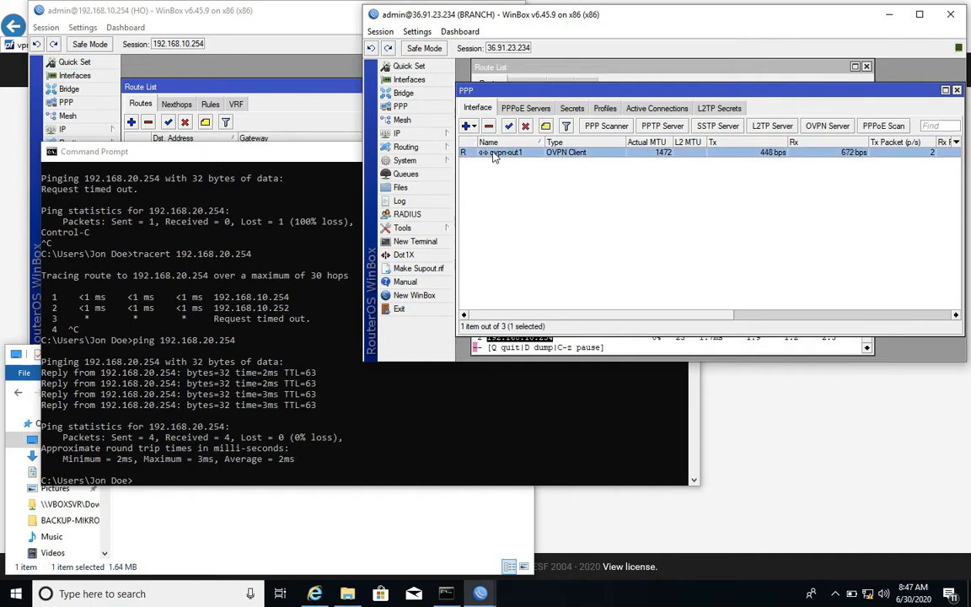
left_click(524, 127)
left_click(509, 126)
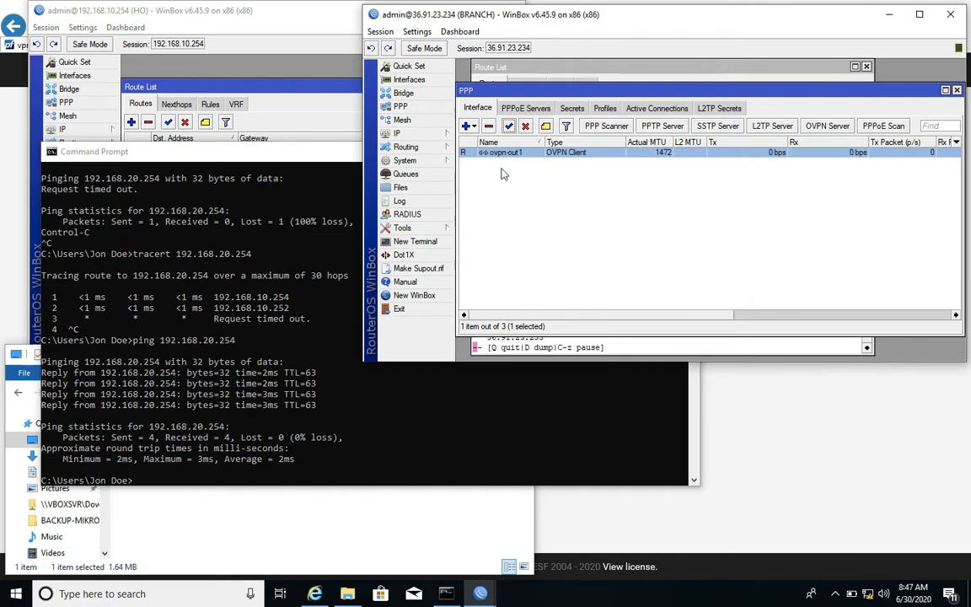
left_click(527, 76)
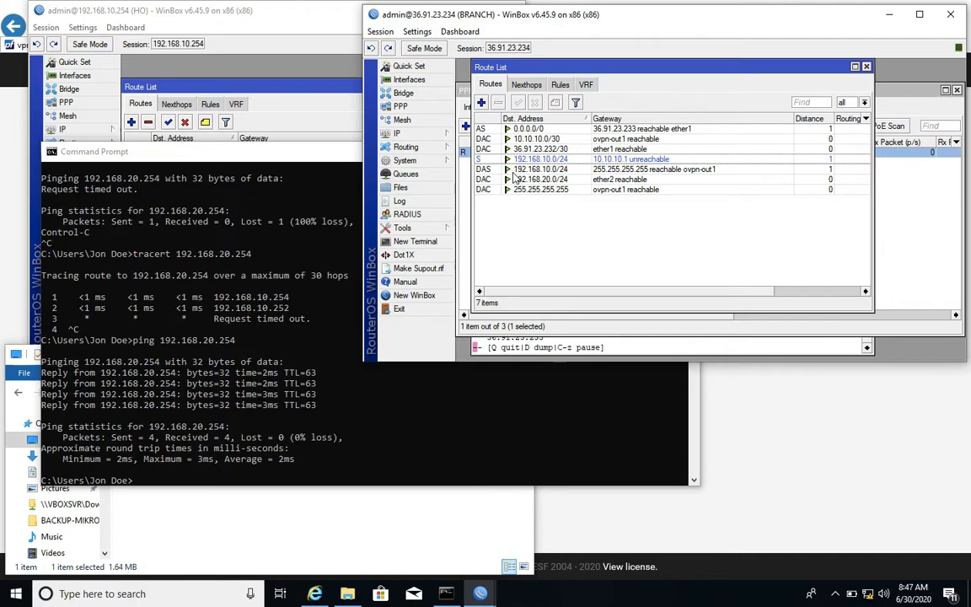
left_click(499, 170)
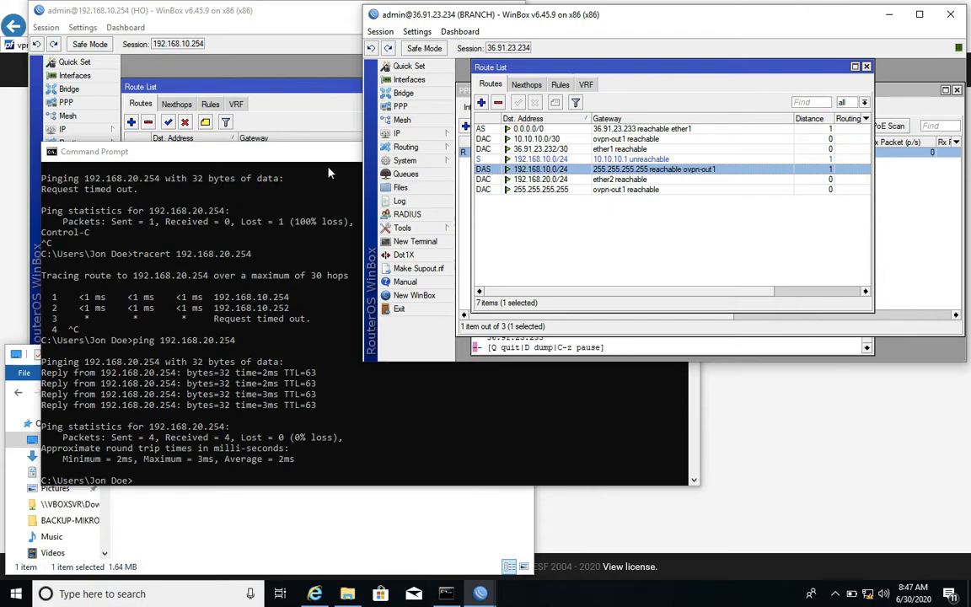
Switch to pfSense, edit the HEAD OFFICE VPN SERVER OpenVPN server and clear its IPv4 local networks.
left_click(17, 175)
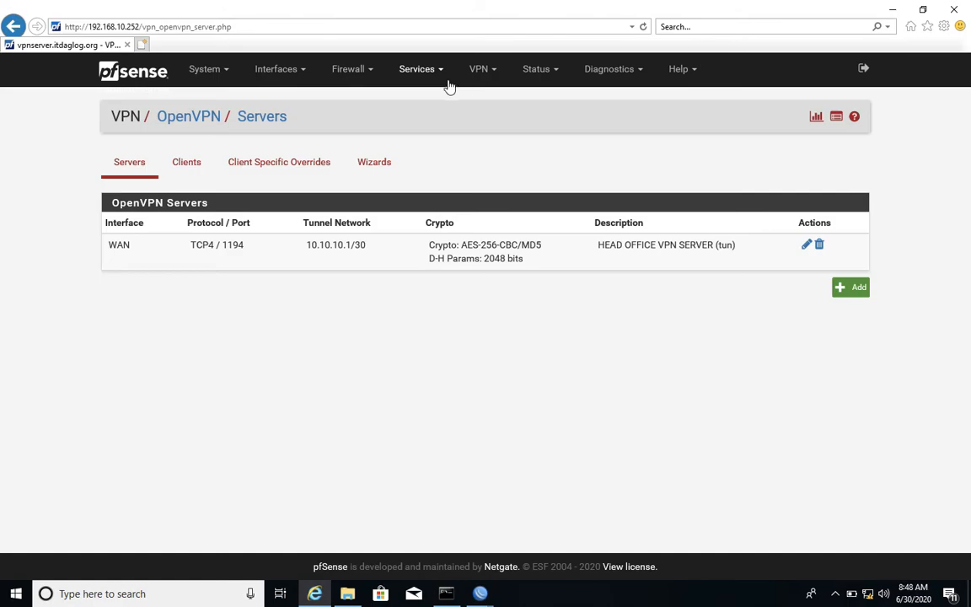
left_click(495, 78)
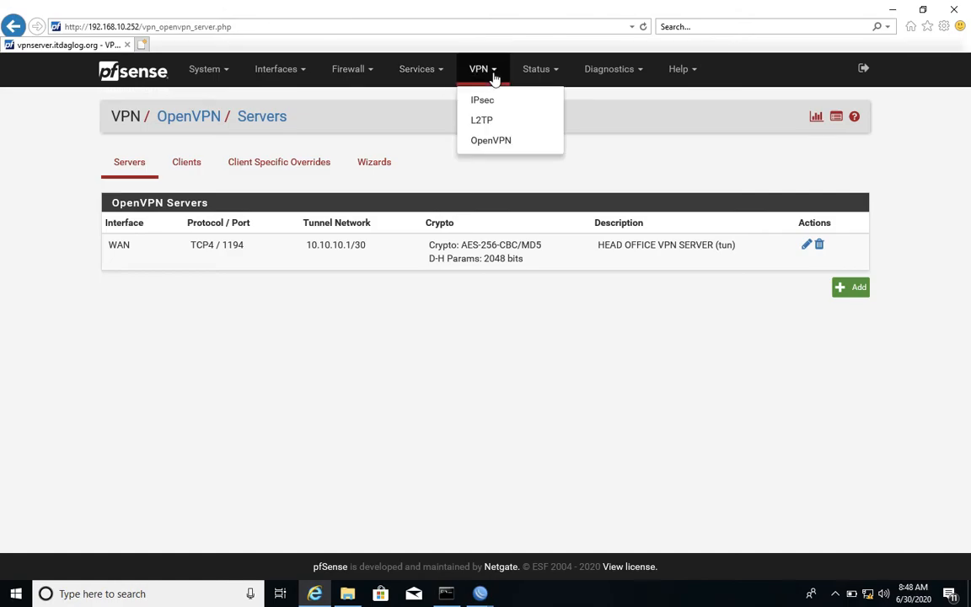
left_click(508, 147)
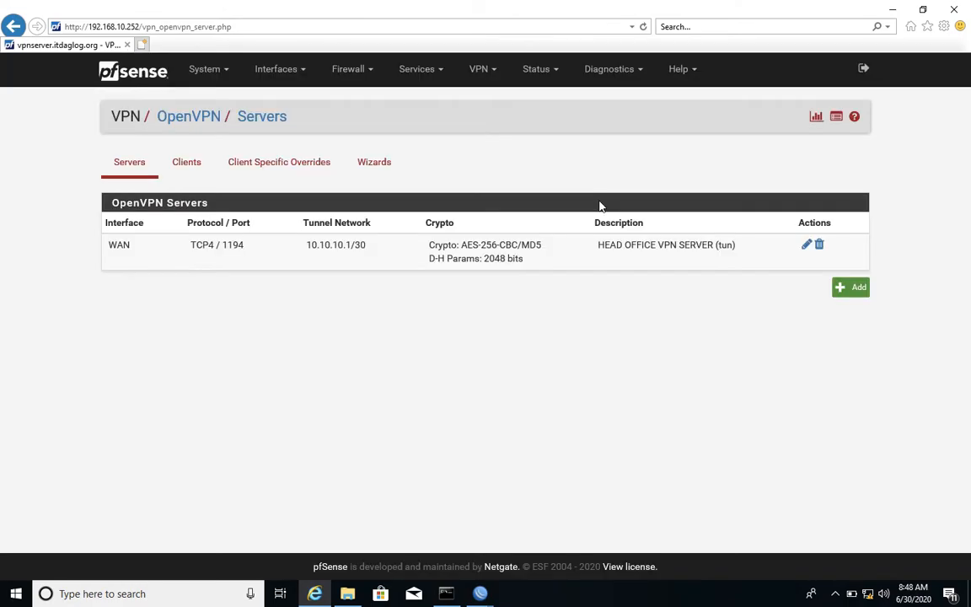
left_click(806, 245)
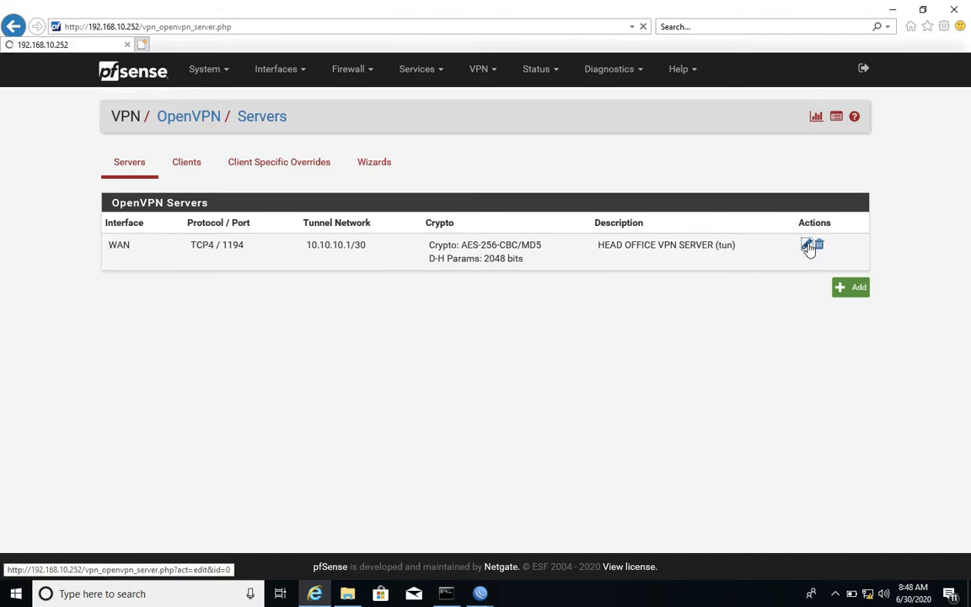
scroll(412, 329, "down", 5)
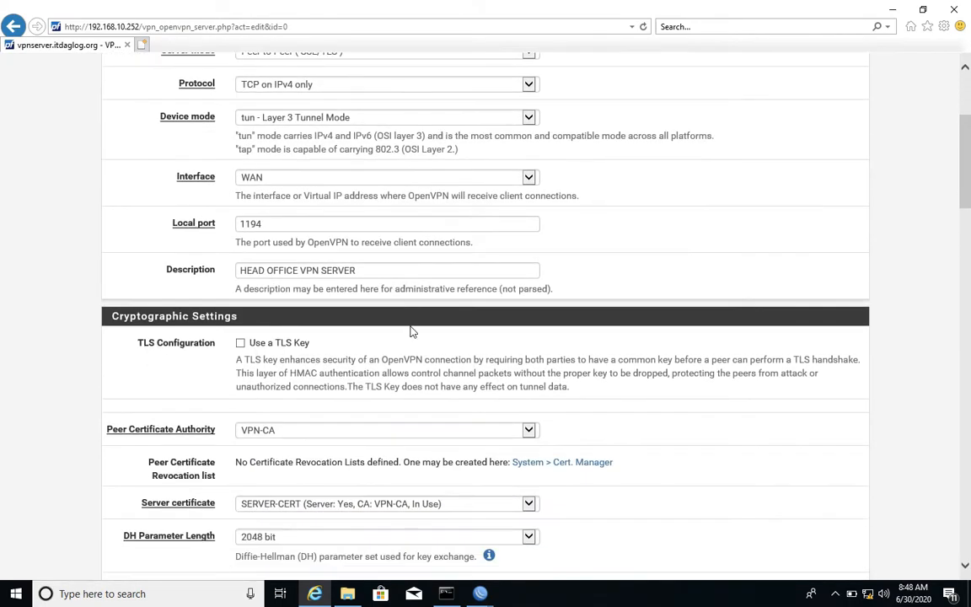
scroll(411, 331, "down", 8)
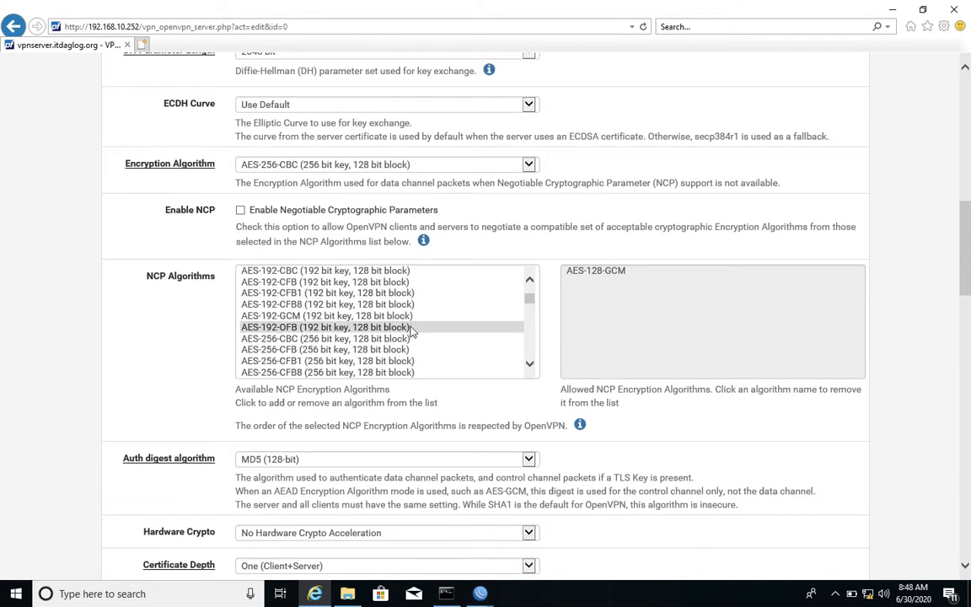
scroll(446, 455, "down", 5)
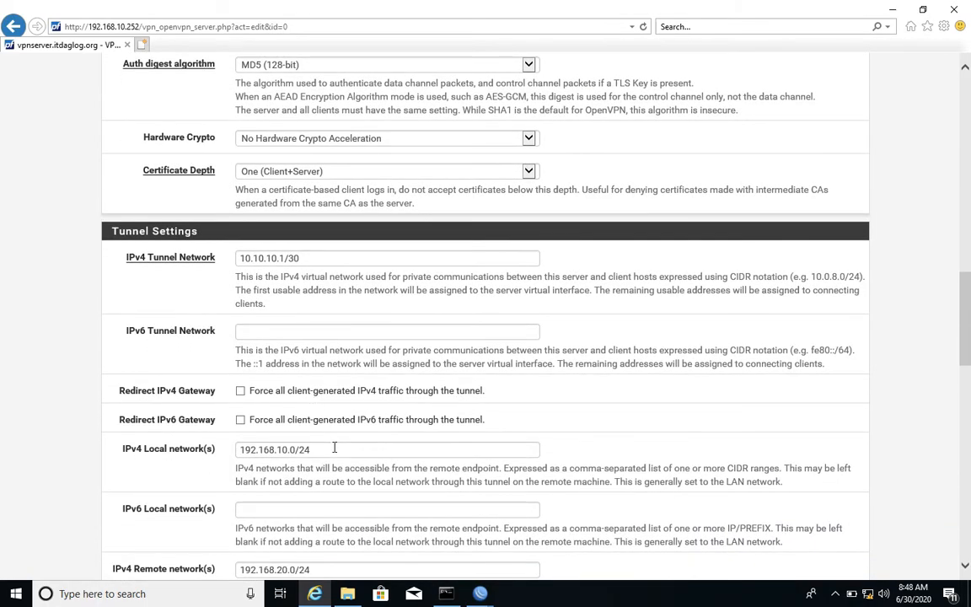
left_click_drag(335, 447, 189, 441)
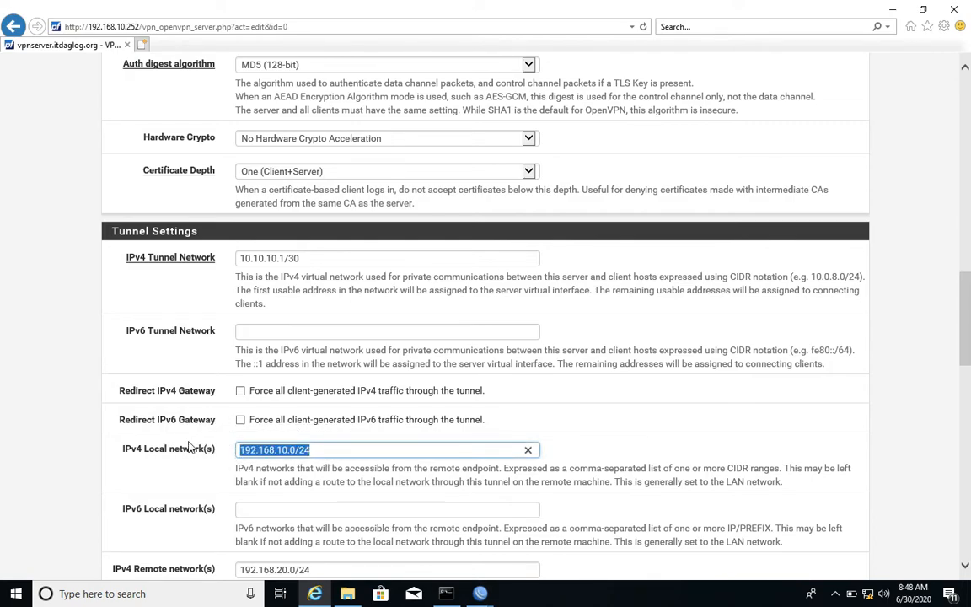
key("BackSpace")
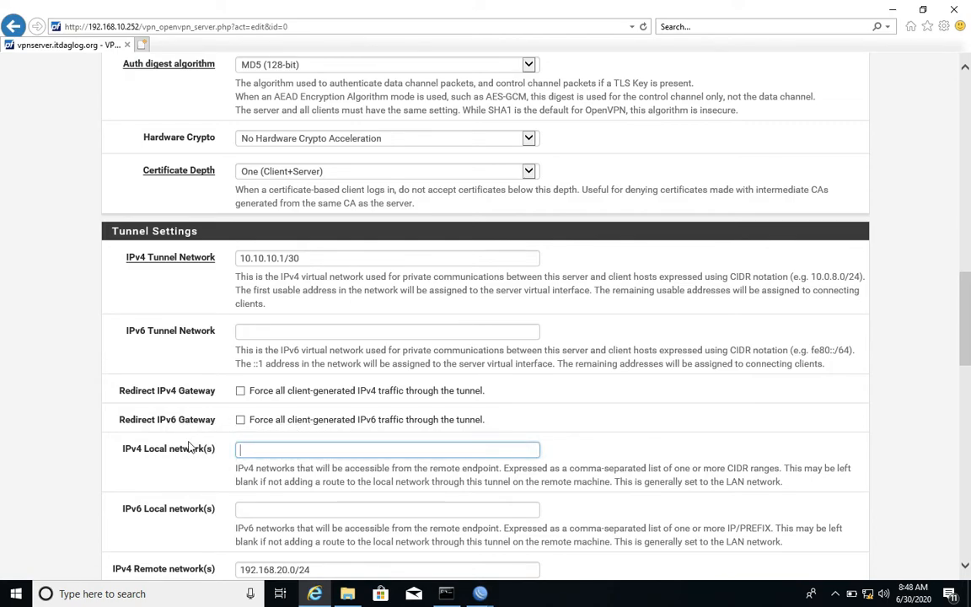
scroll(189, 448, "down", 12)
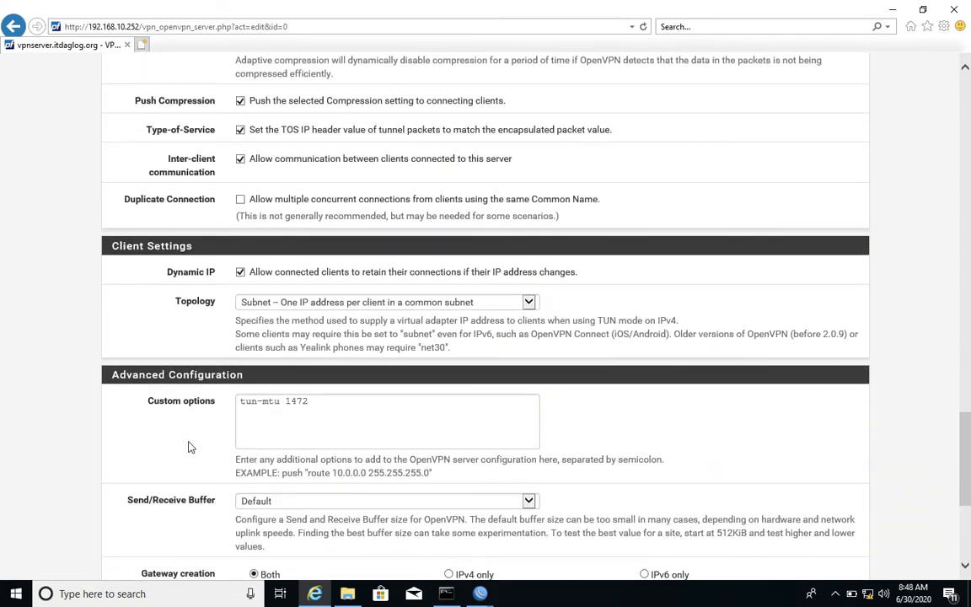
scroll(189, 448, "down", 1)
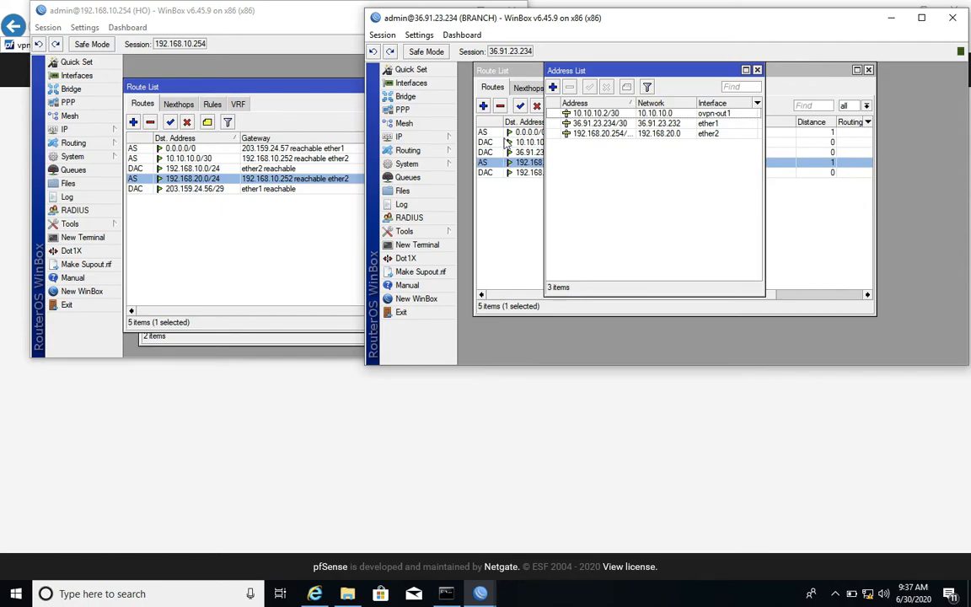
Open the branch router's PPP interfaces below the address list and restart ovpn-out1 by disabling and re-enabling it.
left_click(408, 111)
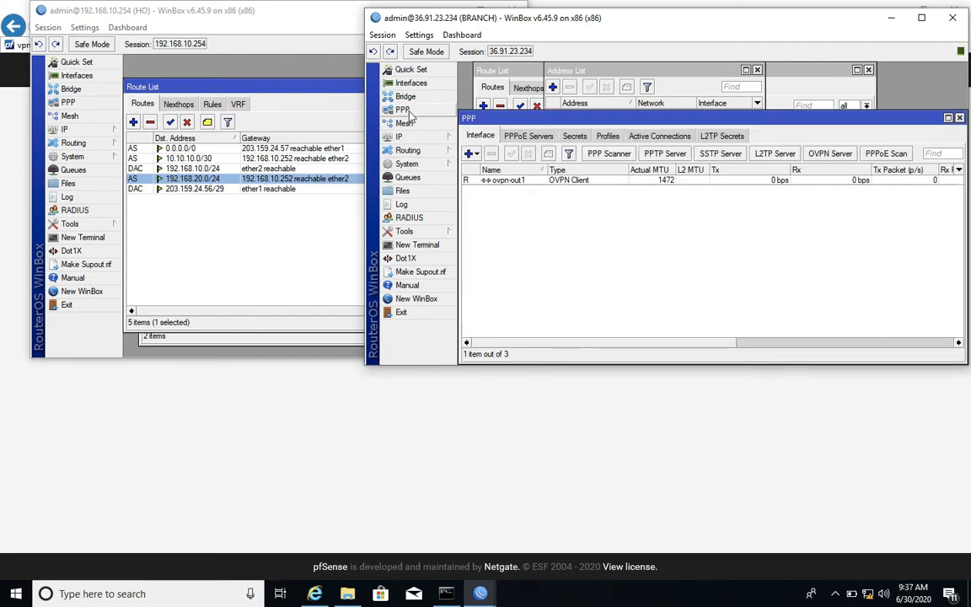
left_click_drag(572, 120, 581, 196)
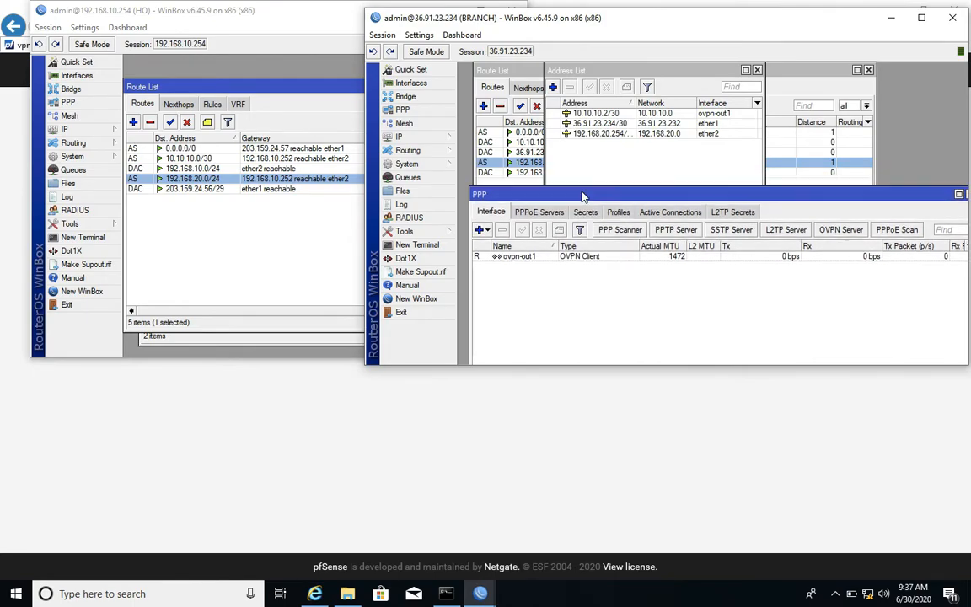
left_click(481, 257)
left_click(539, 230)
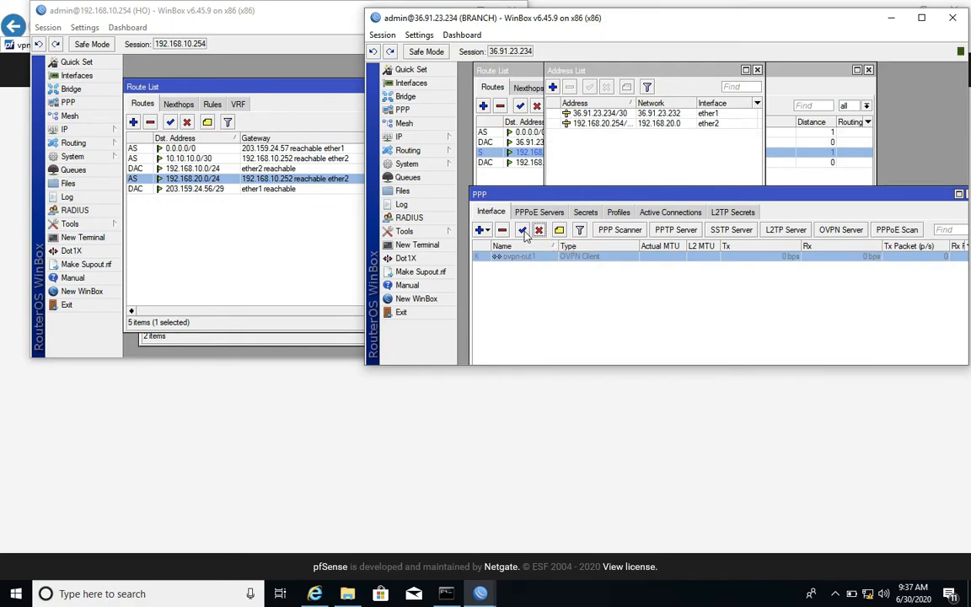
left_click(523, 233)
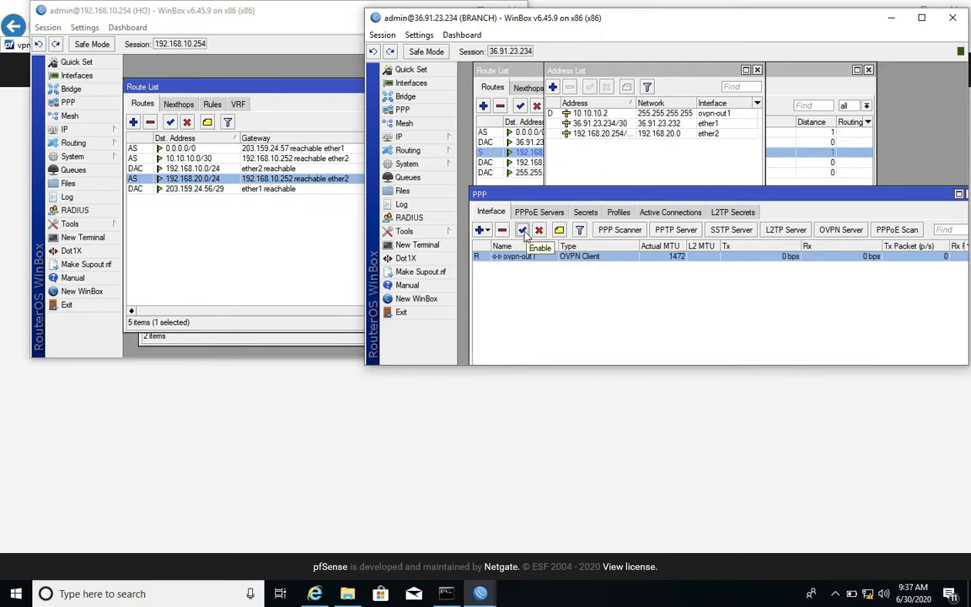
Examine the branch's dynamic ovpn-out1 address and move the address list aside to uncover the route gateways.
left_click(595, 114)
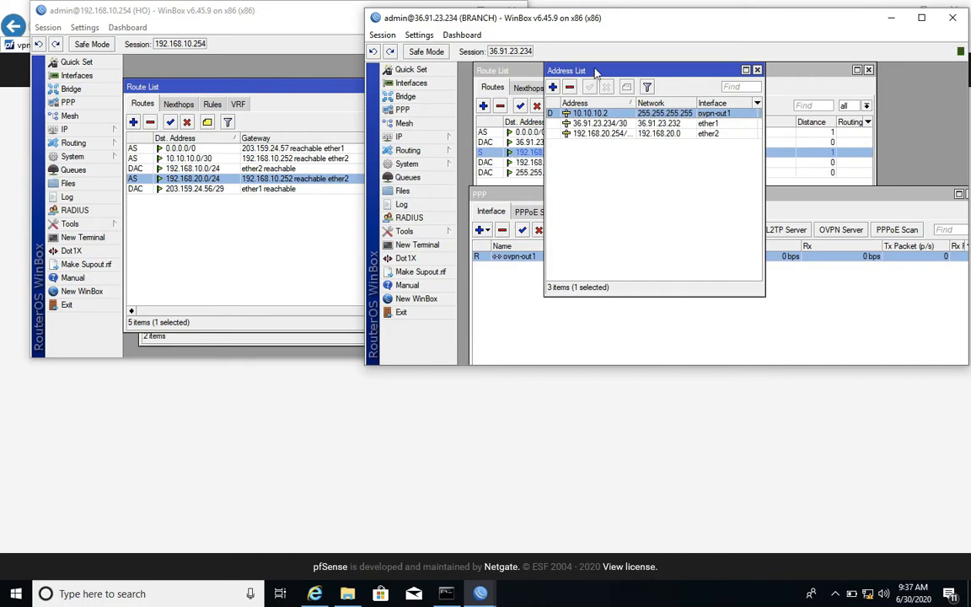
left_click_drag(592, 71, 799, 64)
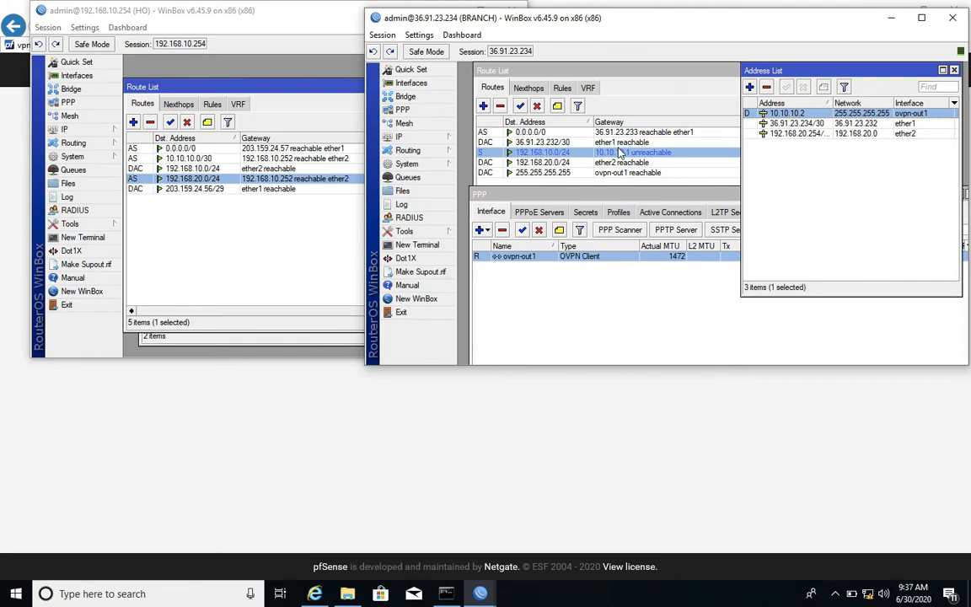
left_click(627, 203)
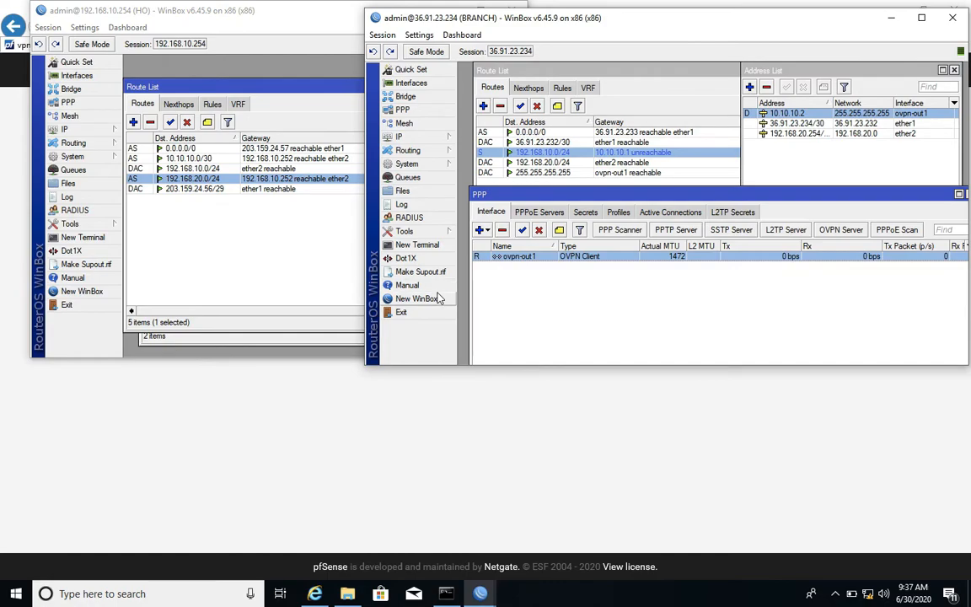
In a new branch terminal, run /ip address add address="10.10.10.2/30" interface=ovpn-out1.
left_click(416, 244)
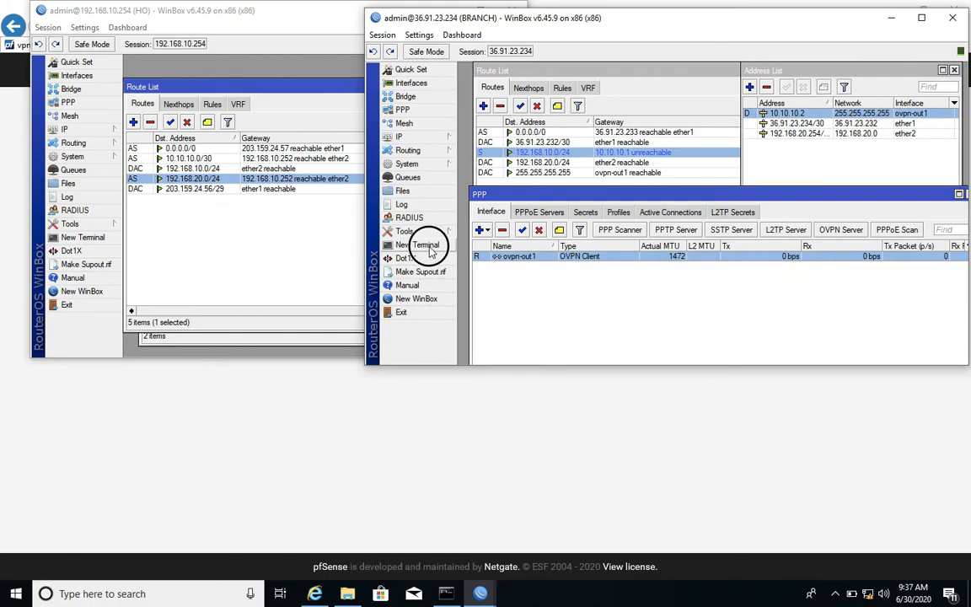
key("Return")
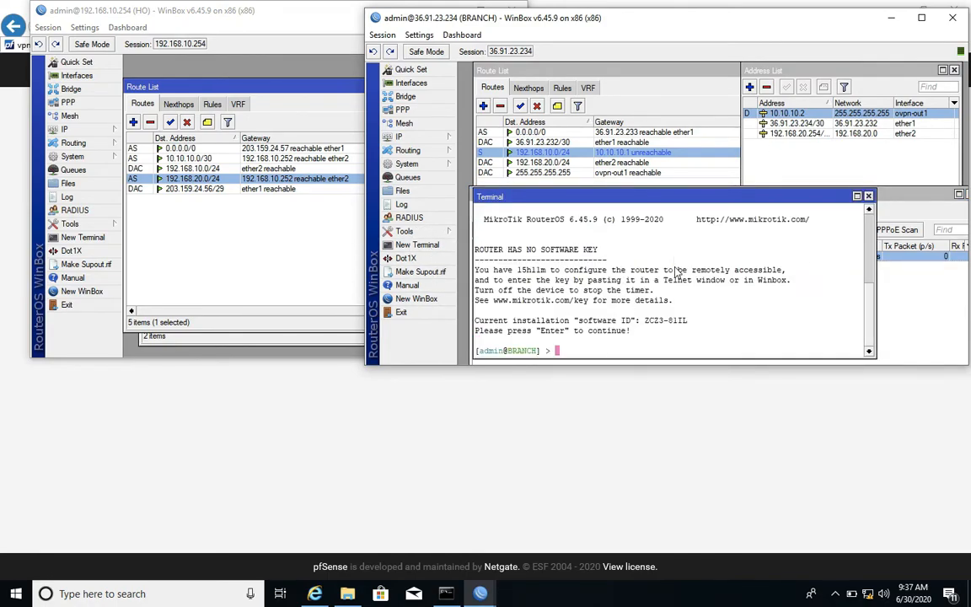
type("/p")
key("BackSpace")
type("ip address rem")
key("BackSpace")
key("BackSpace")
key("BackSpace")
type("add address=\"10.10.10.2/")
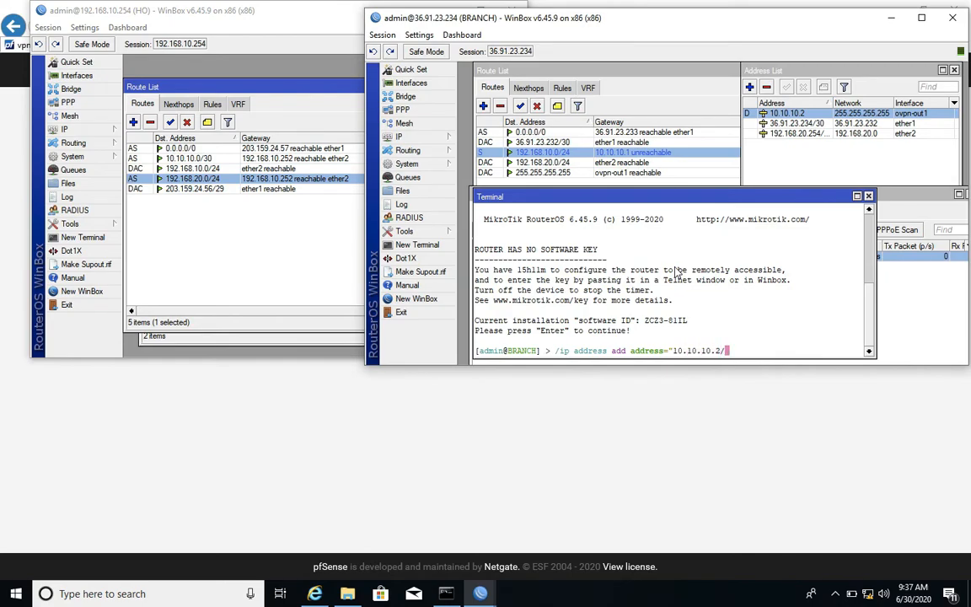
type("30\" interface=ovpn-out")
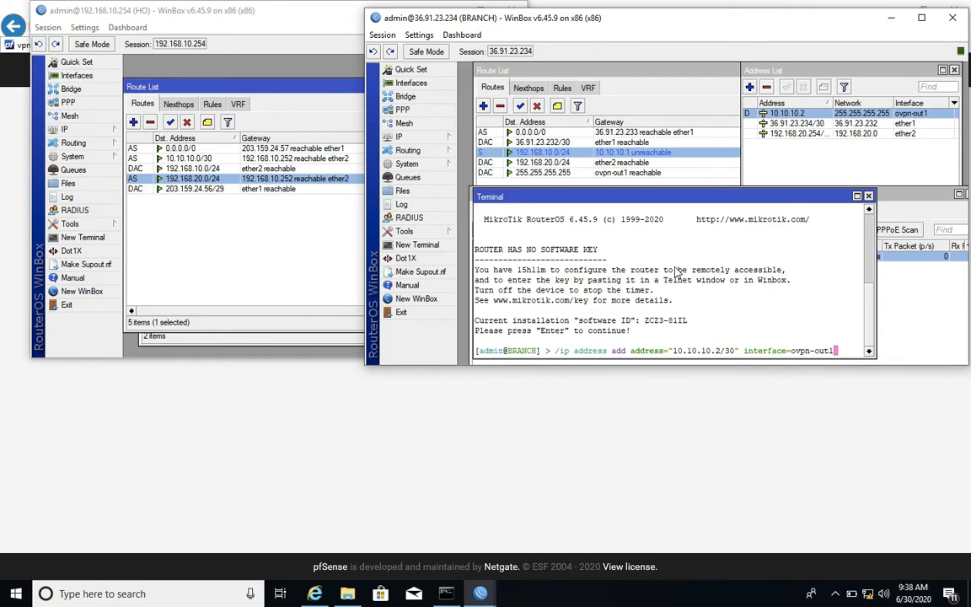
type("1")
key("Return")
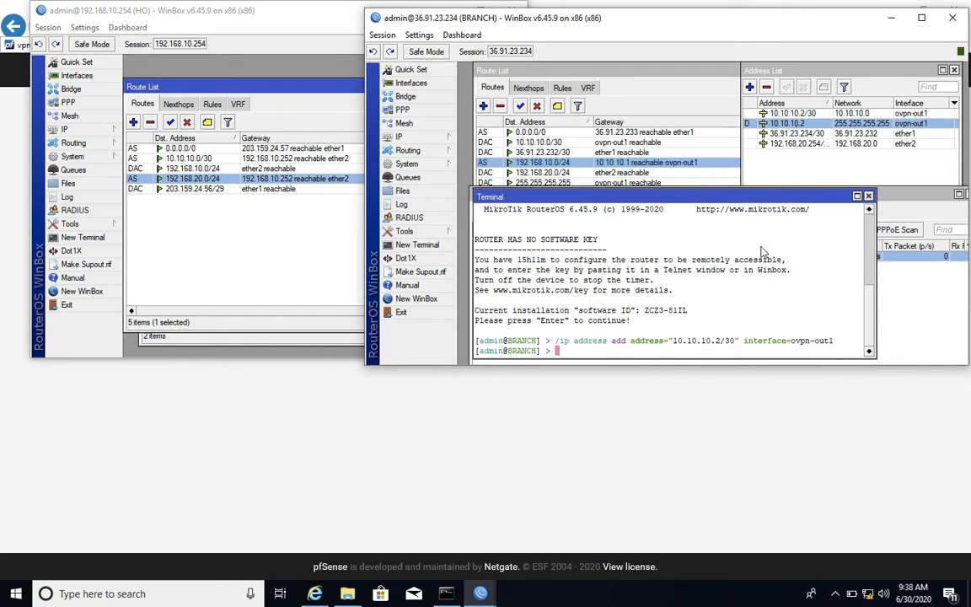
In the branch terminal, run /ip address remove [find network="255.255.255.255"].
type("/ip address remove [find add")
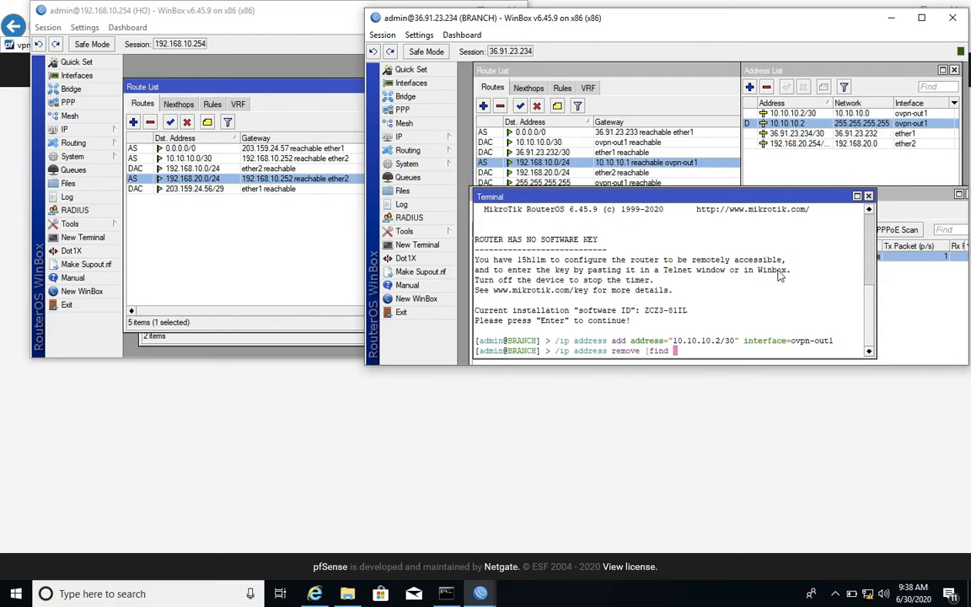
type("etwork=\"255.255.255.255\"")
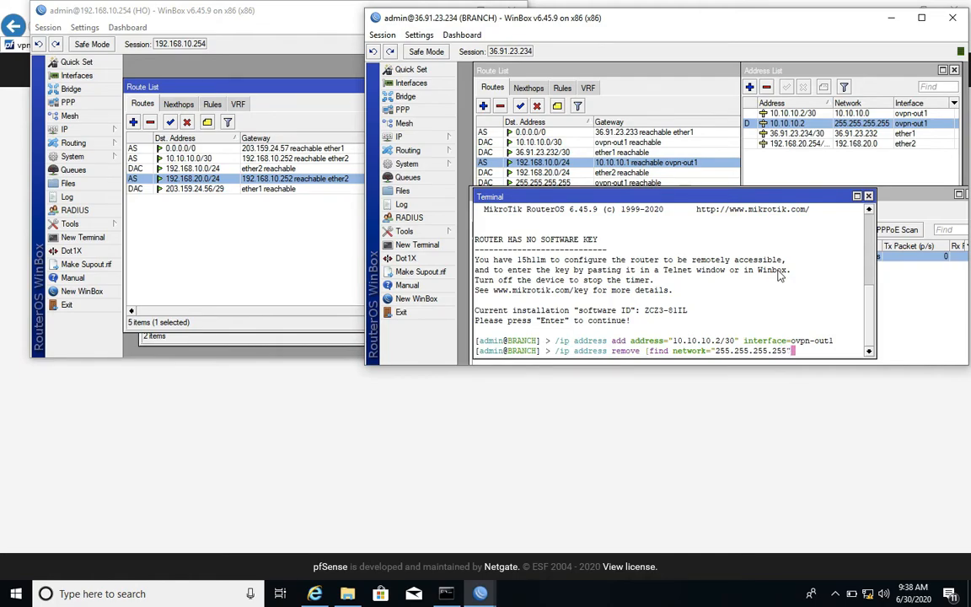
type("]")
key("Return")
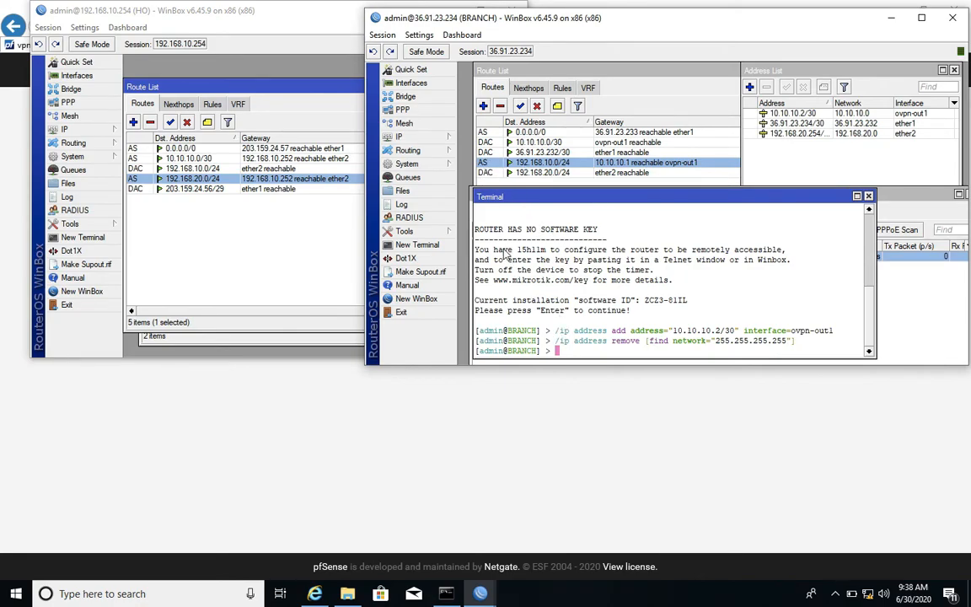
Uncover the branch router's PPP interfaces and examine the dial-out settings of ovpn-out1.
left_click_drag(540, 199, 541, 277)
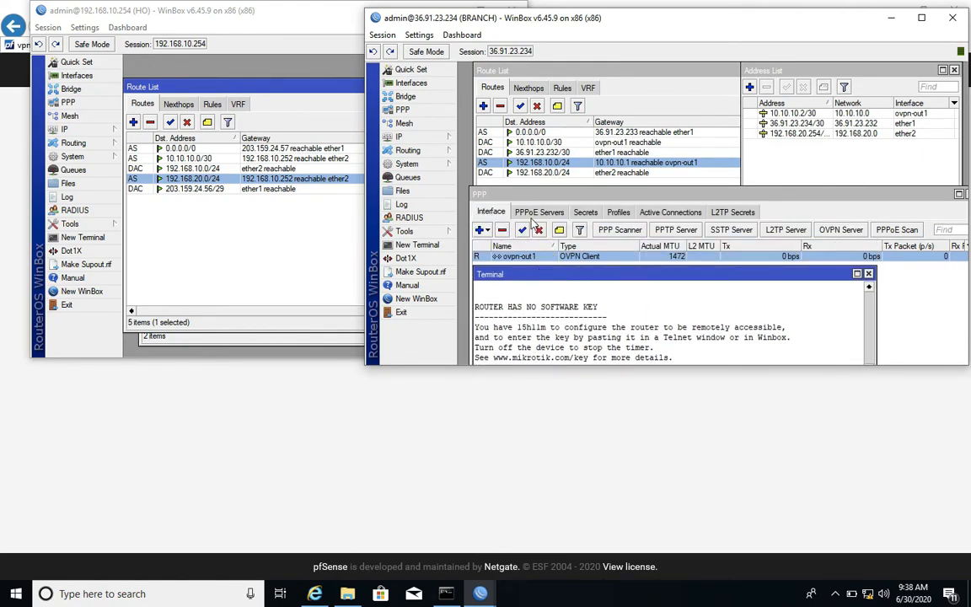
left_click_drag(597, 199, 588, 81)
double_click(537, 143)
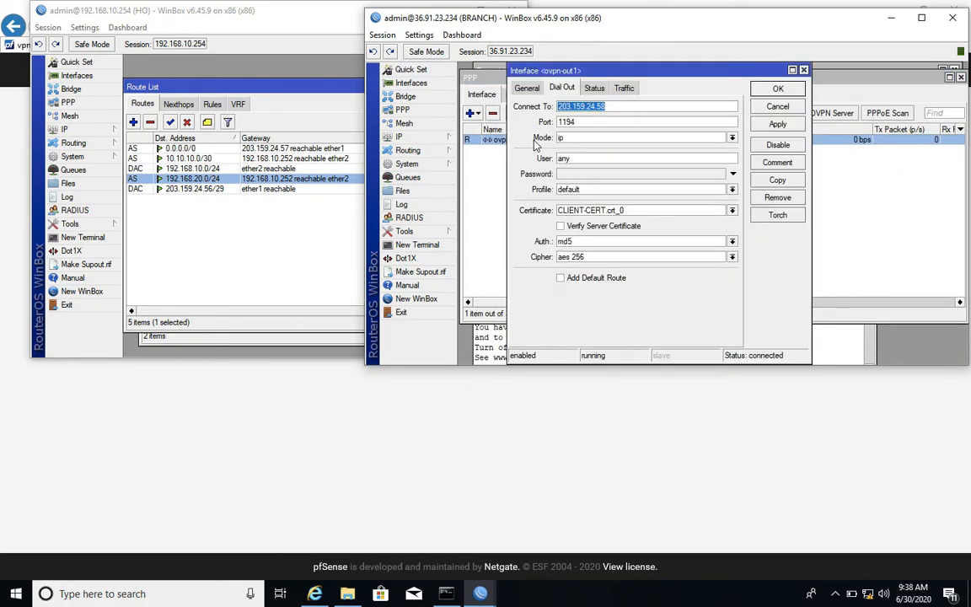
left_click(759, 108)
Open the scripts of the branch router's default PPP profile.
left_click(612, 96)
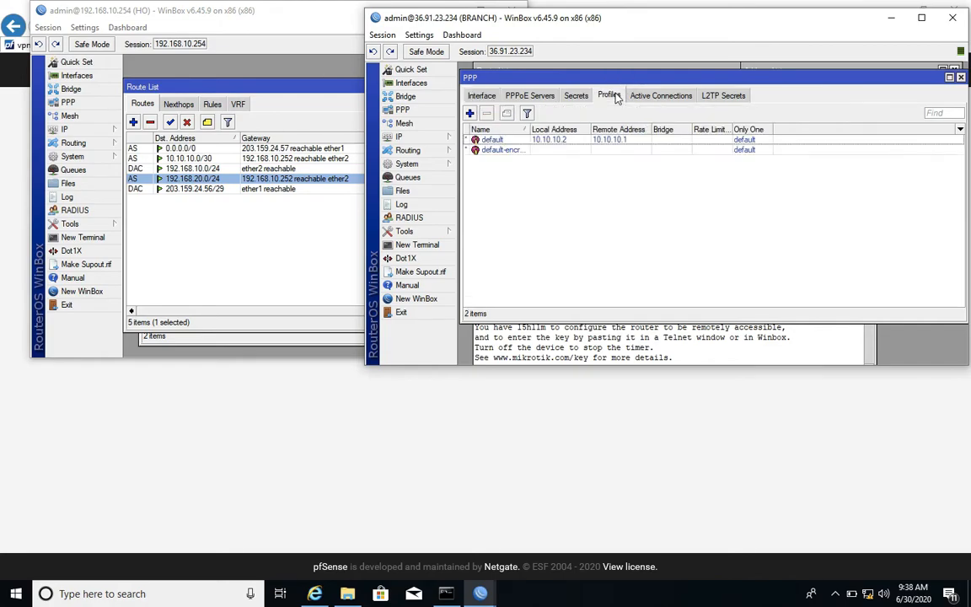
double_click(566, 141)
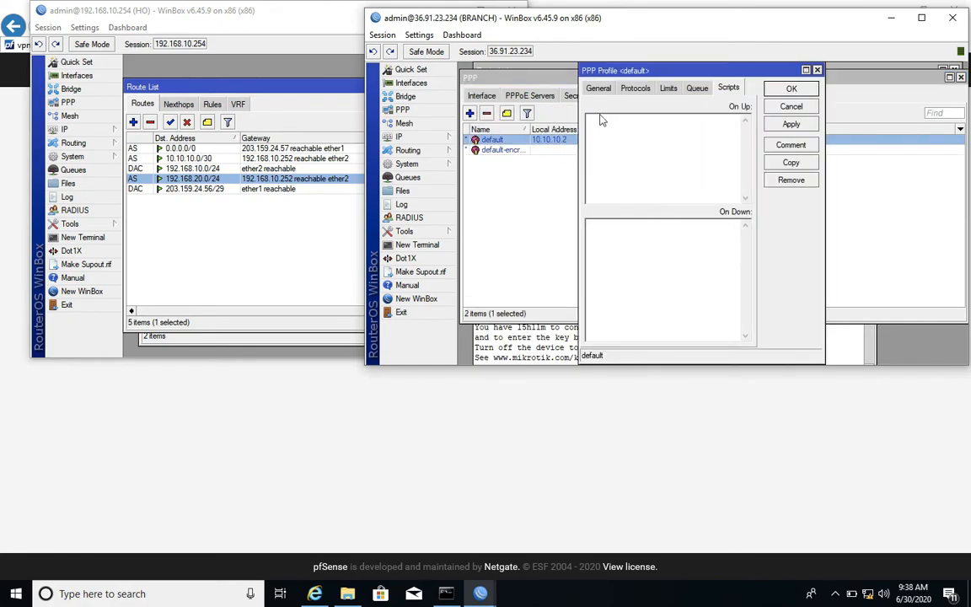
left_click(729, 89)
left_click(600, 88)
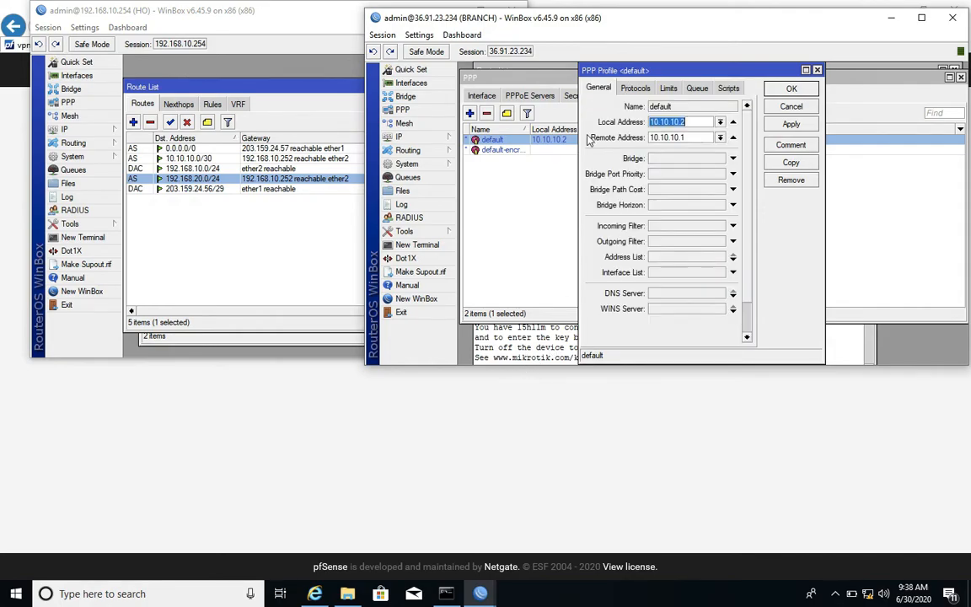
left_click(728, 90)
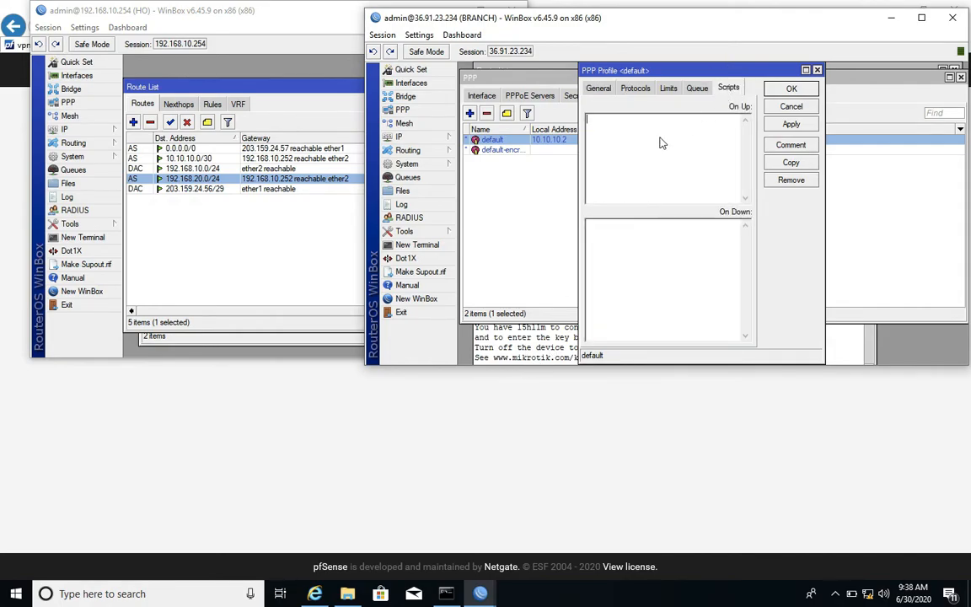
Copy /ip address add address="10.10.10.2/30" interface=ovpn-out1 from the terminal into the default profile's On Up script.
left_click(520, 354)
left_click_drag(580, 274, 584, 165)
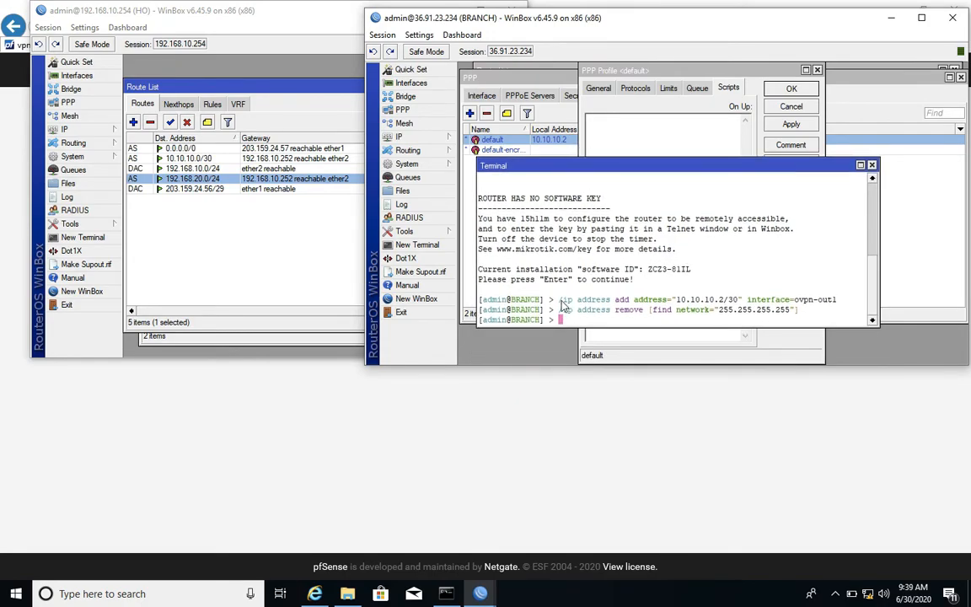
left_click_drag(561, 300, 840, 305)
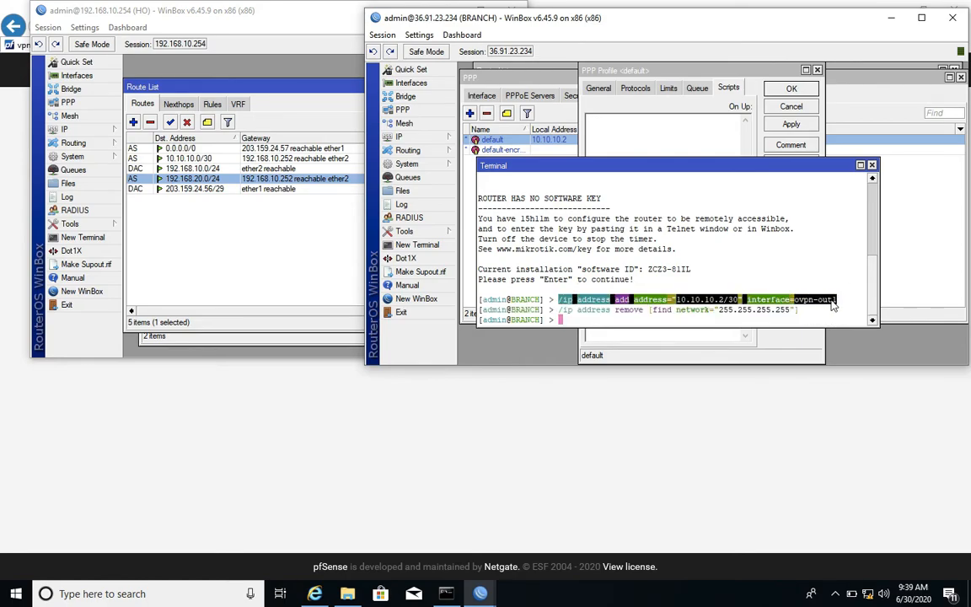
right_click(833, 306)
left_click(847, 311)
left_click(633, 121)
right_click(638, 124)
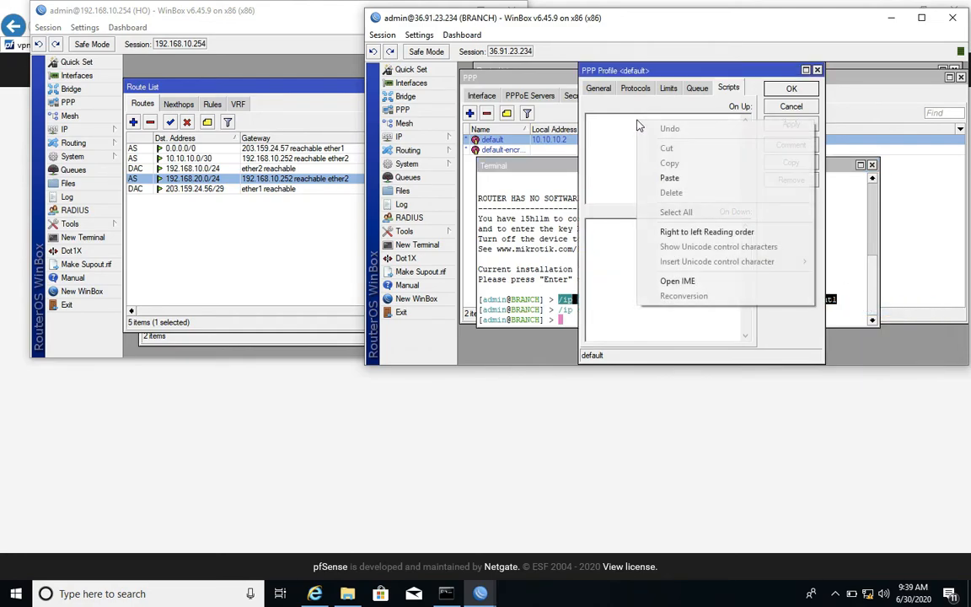
left_click(671, 179)
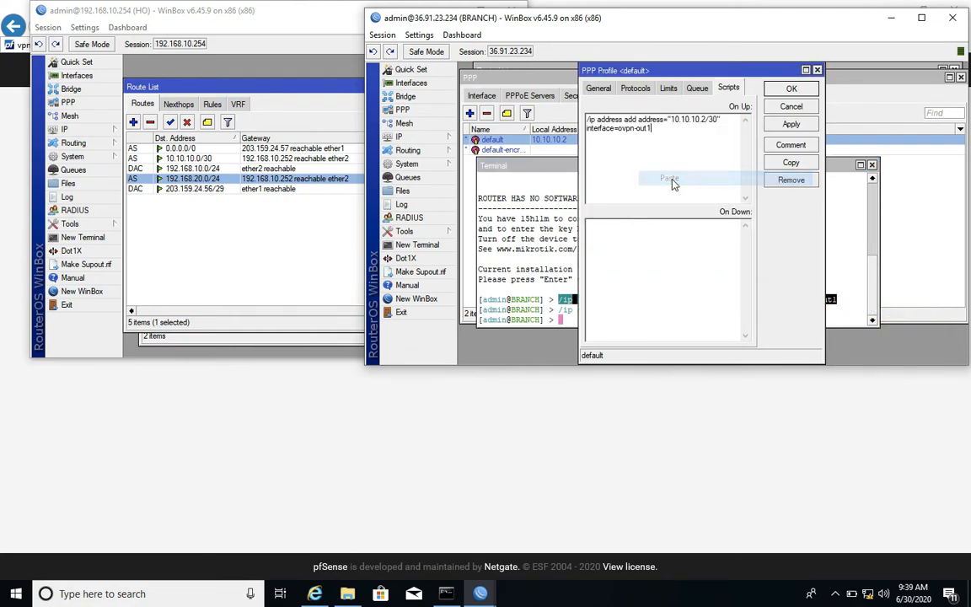
Add the terminal's /ip address remove [find network="255.255.255.255"] command below it in the On Up script and save the default profile.
left_click(556, 312)
left_click_drag(559, 311, 798, 317)
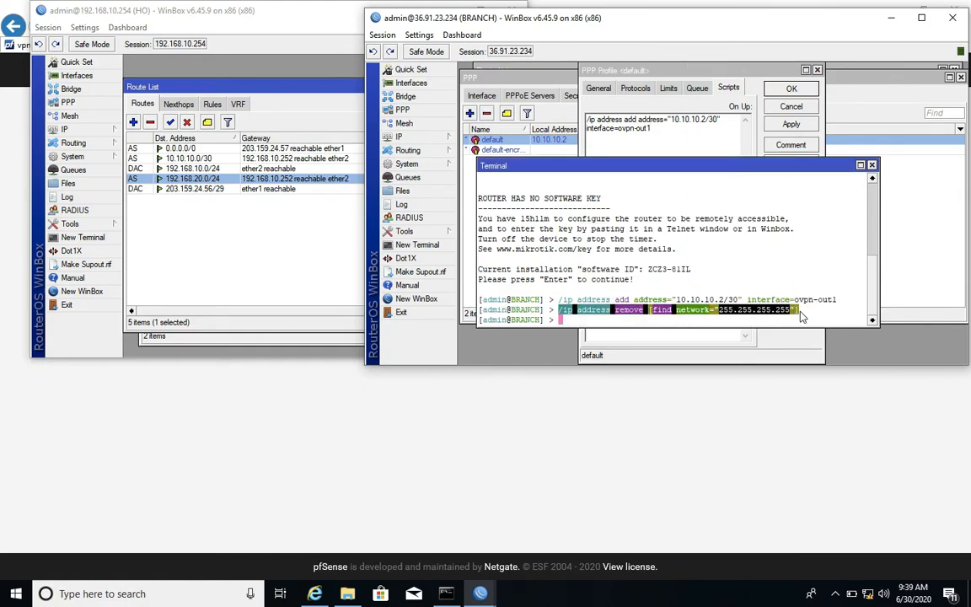
right_click(788, 316)
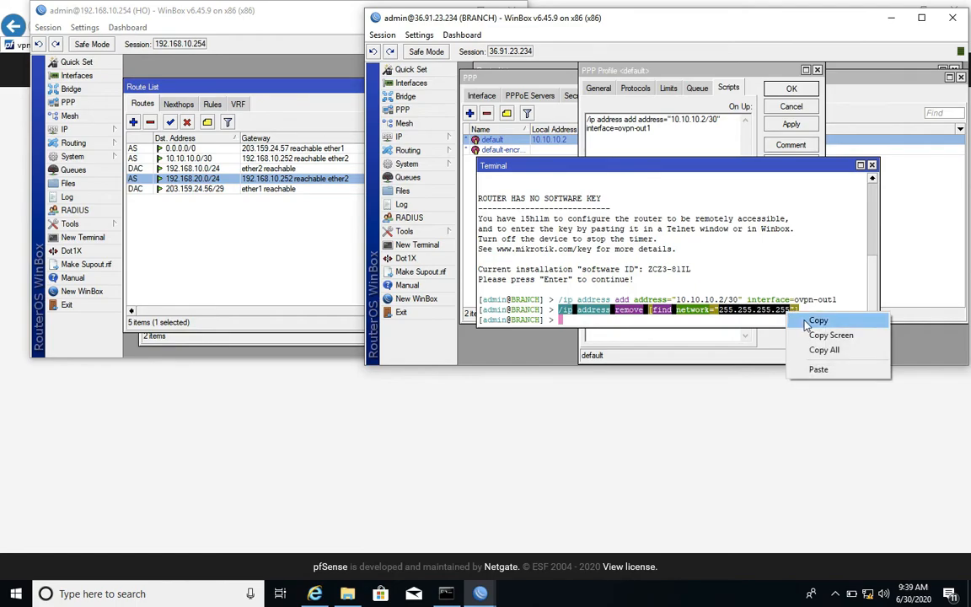
left_click(816, 319)
left_click(675, 140)
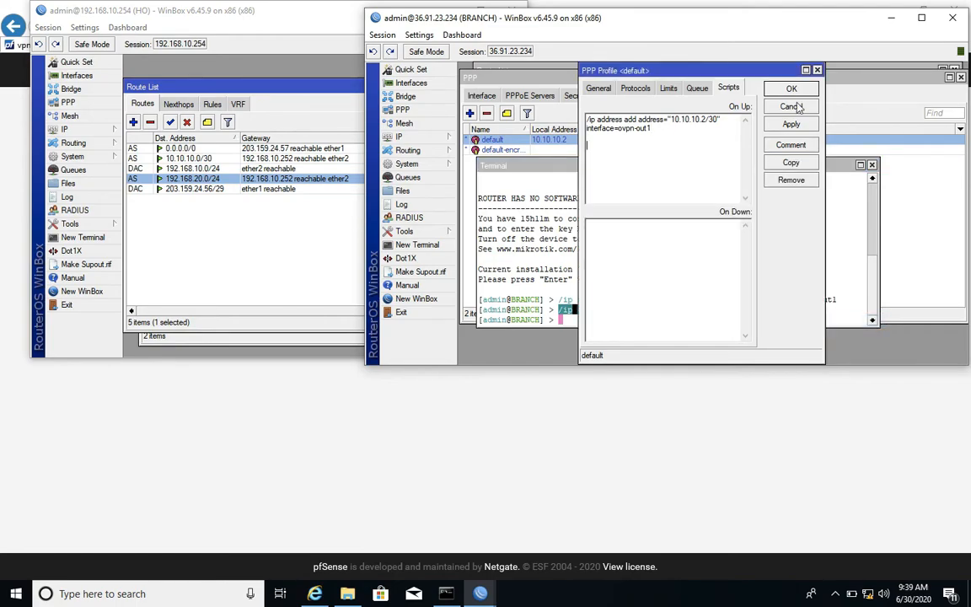
right_click(661, 170)
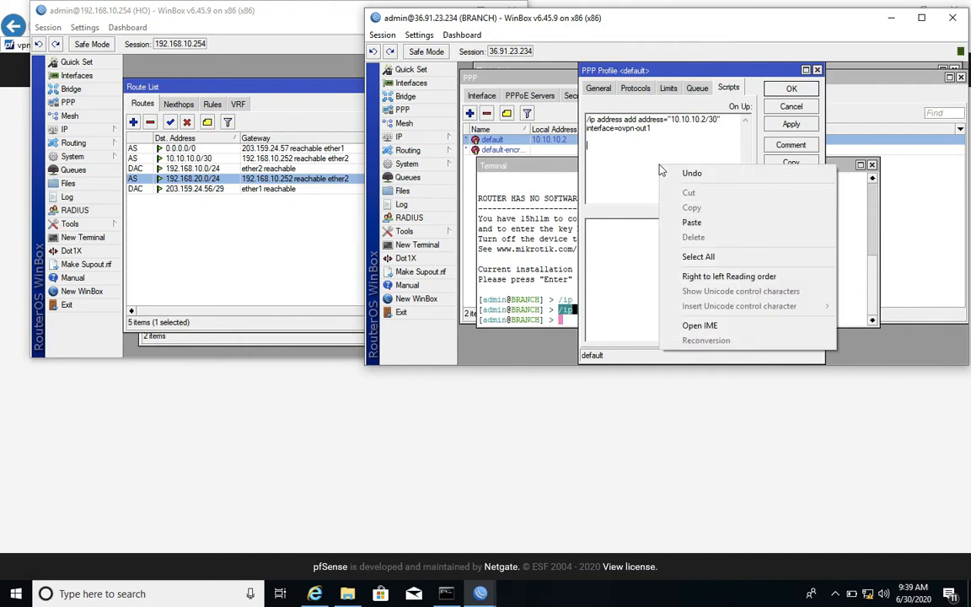
left_click(691, 223)
left_click(791, 124)
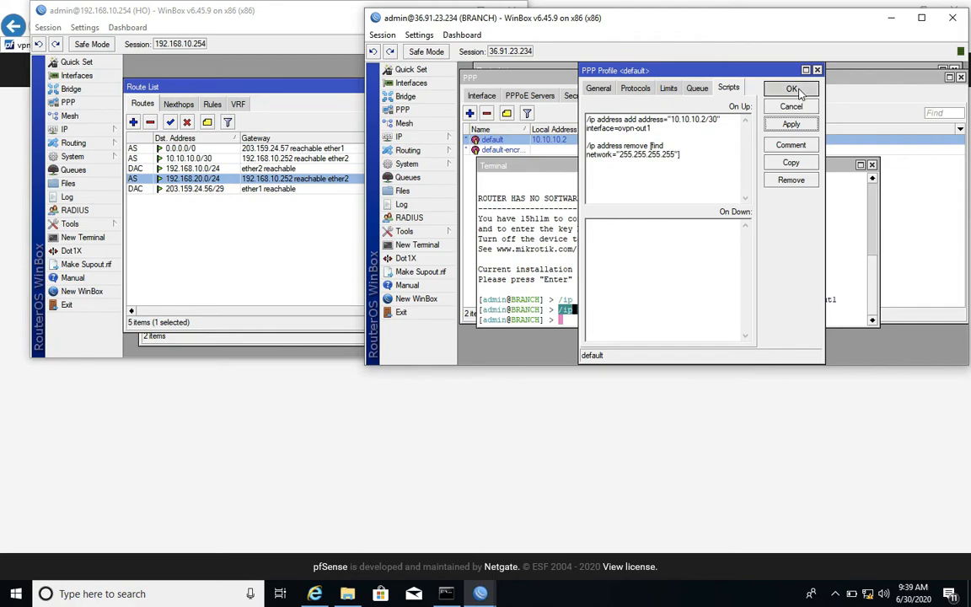
left_click(792, 89)
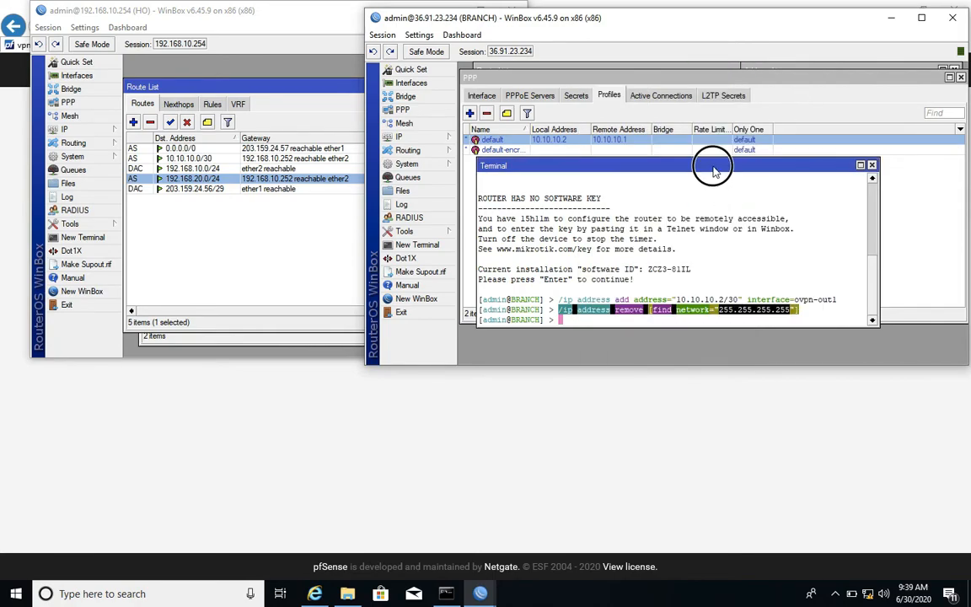
Arrange the branch's route list and address list above the PPP window so all three can be watched together.
left_click_drag(715, 166, 716, 199)
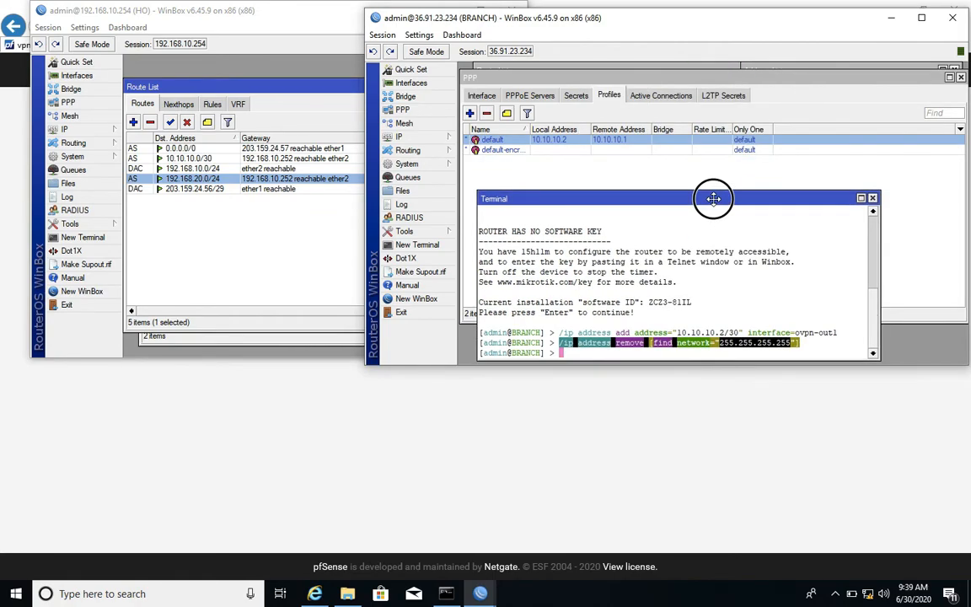
left_click(615, 70)
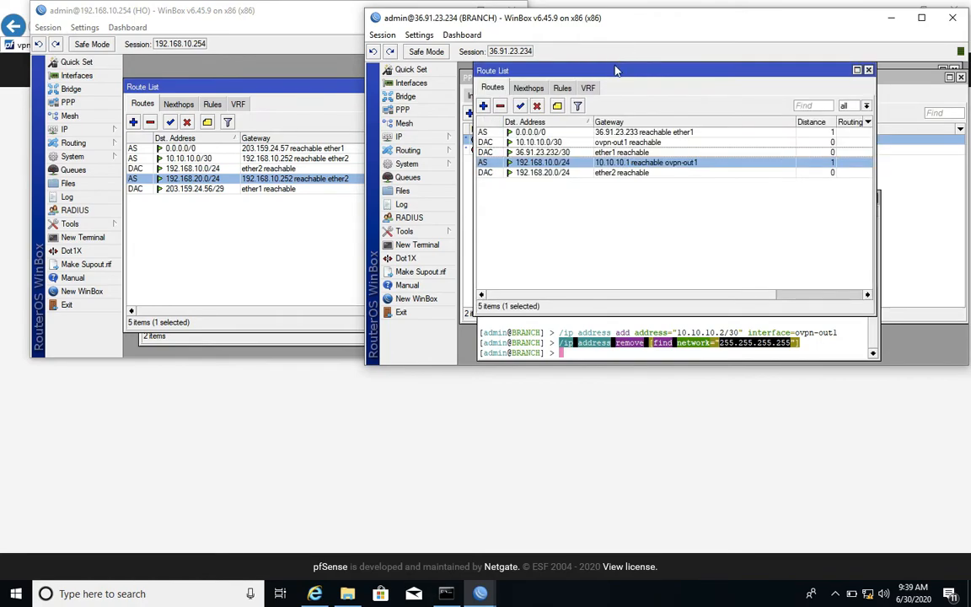
left_click_drag(617, 72, 614, 126)
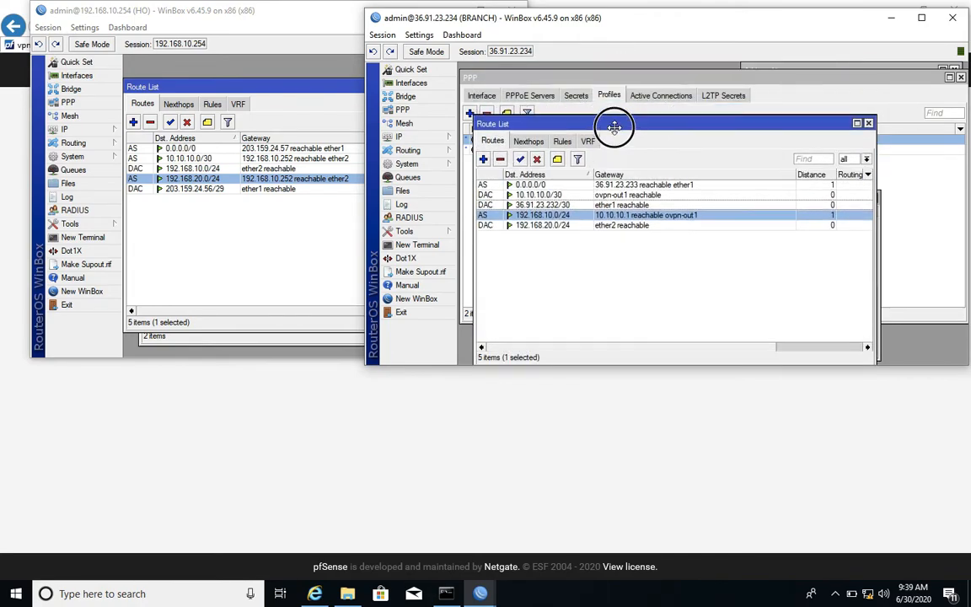
left_click(803, 71)
left_click_drag(638, 130, 627, 99)
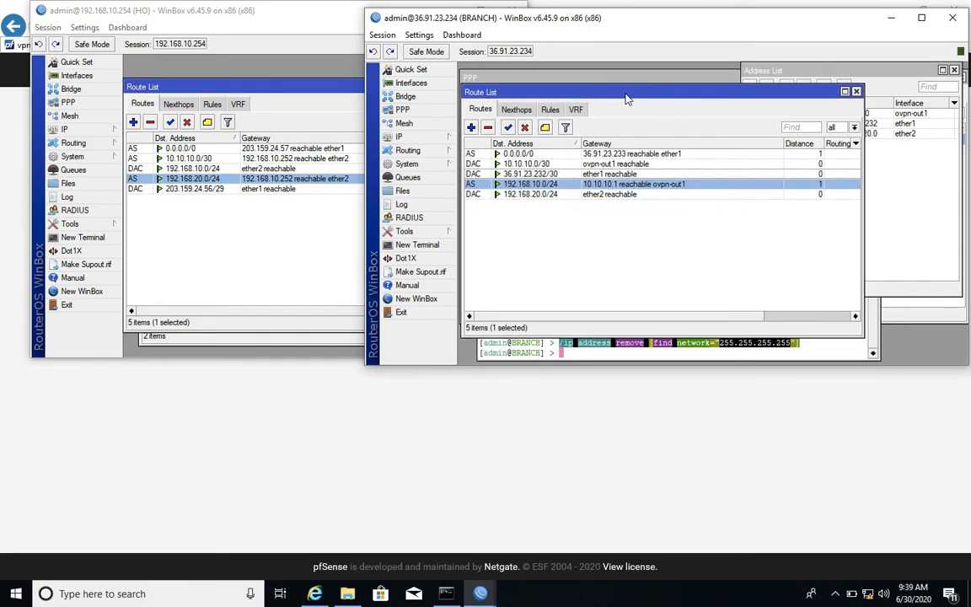
left_click(822, 70)
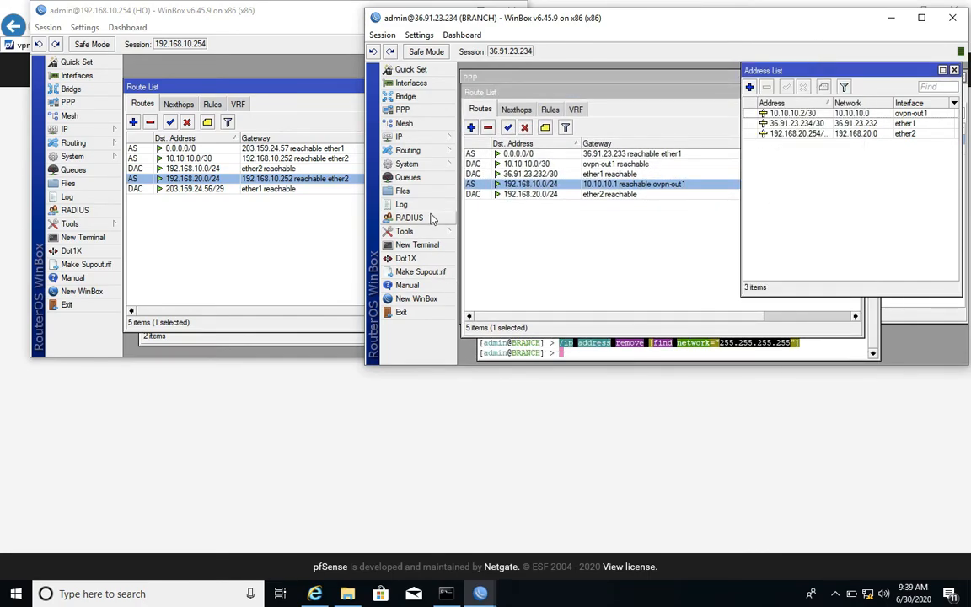
left_click(511, 78)
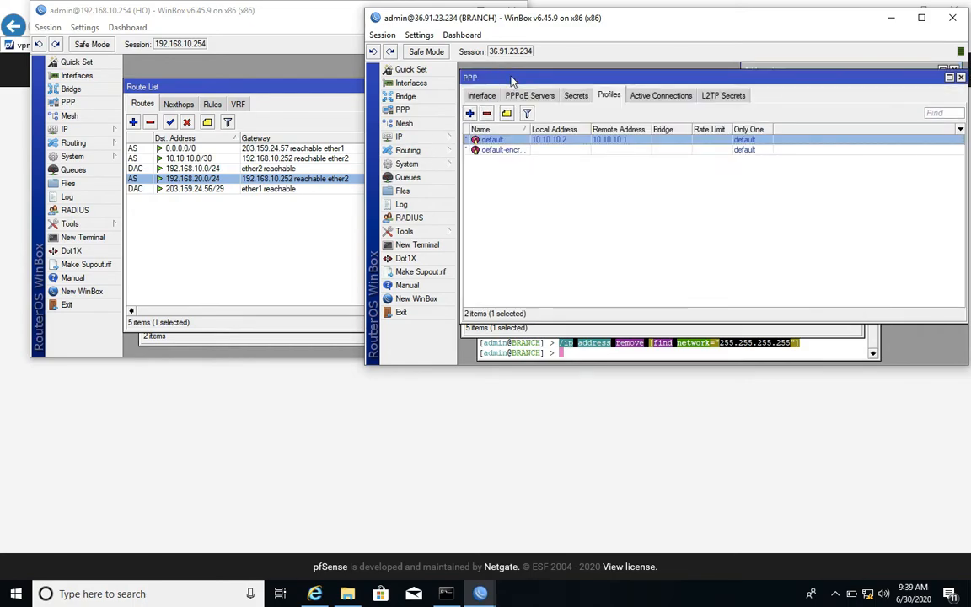
left_click_drag(581, 76, 581, 180)
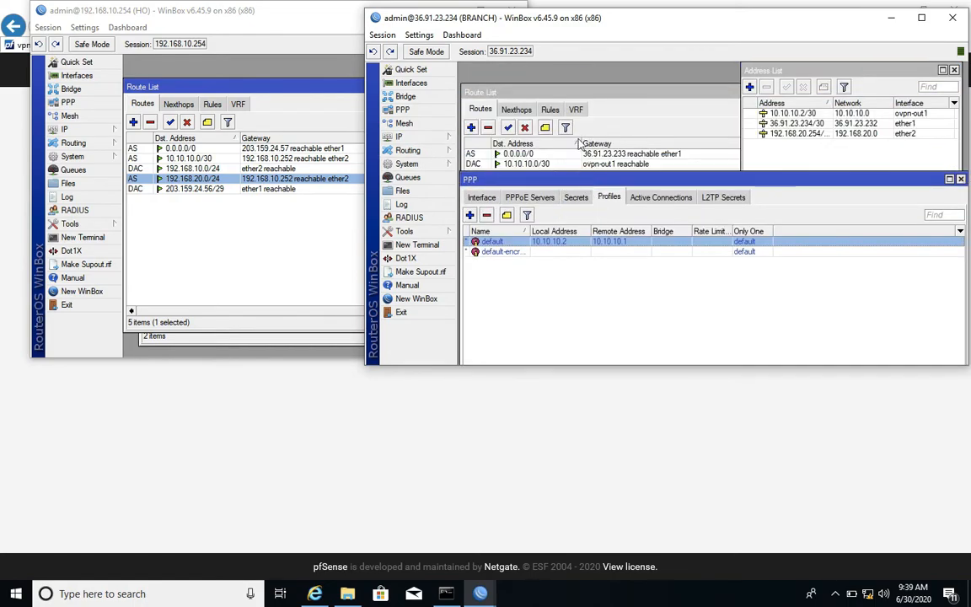
left_click(577, 78)
left_click_drag(566, 91, 566, 69)
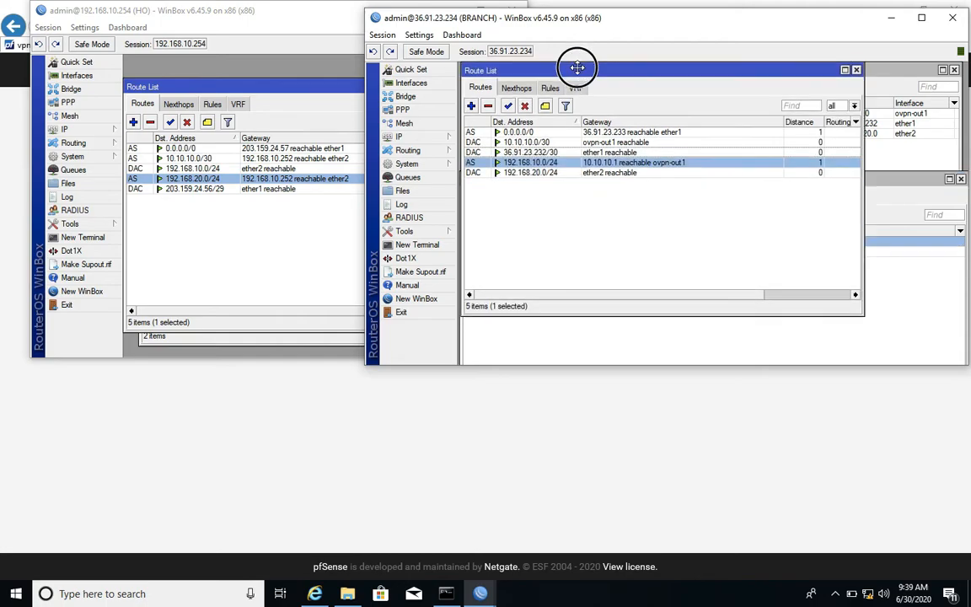
left_click(910, 80)
left_click(577, 341)
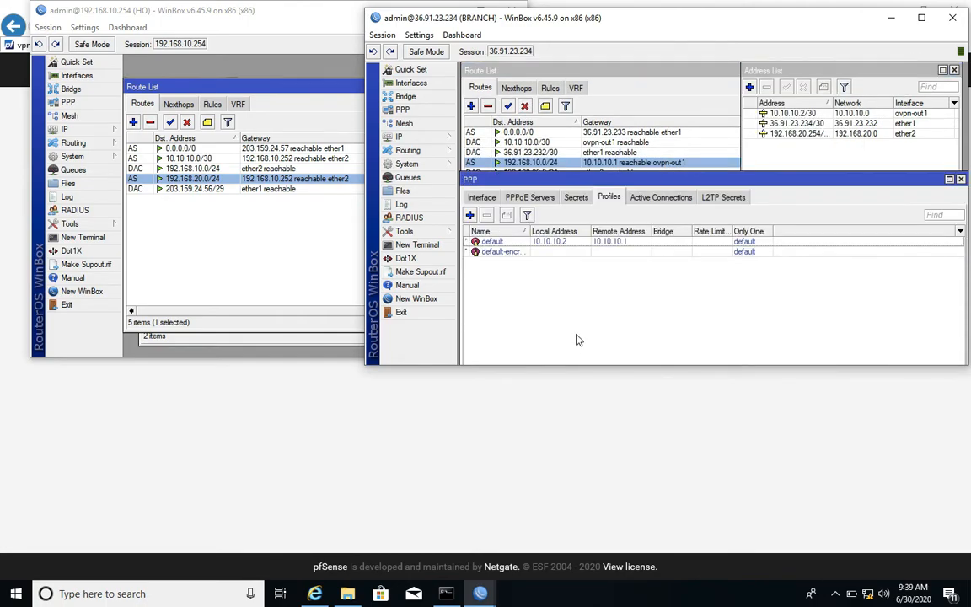
Restart ovpn-out1 from the PPP interfaces by disabling and re-enabling it, and disable it once more.
left_click(481, 197)
left_click(478, 241)
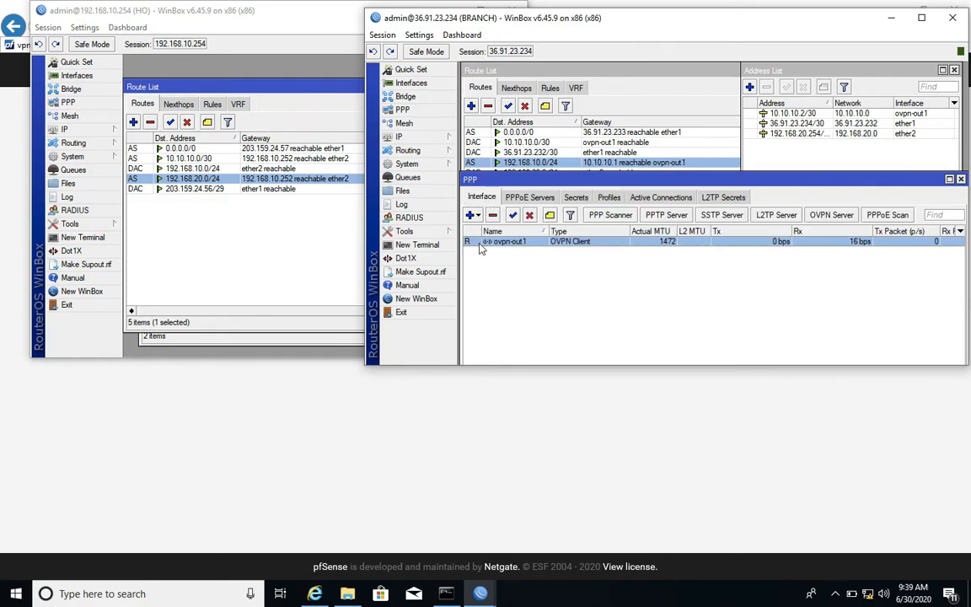
left_click(529, 215)
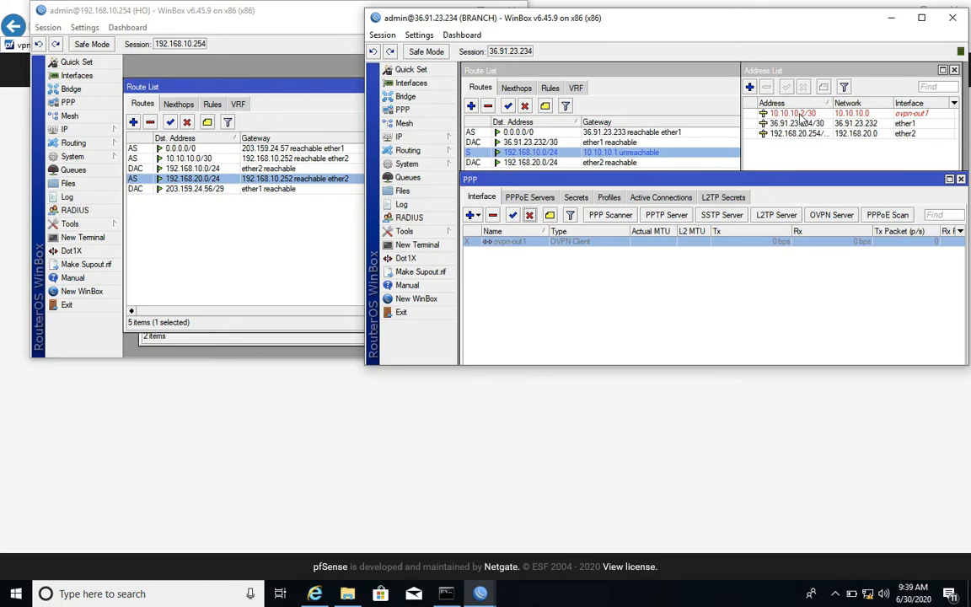
left_click(513, 216)
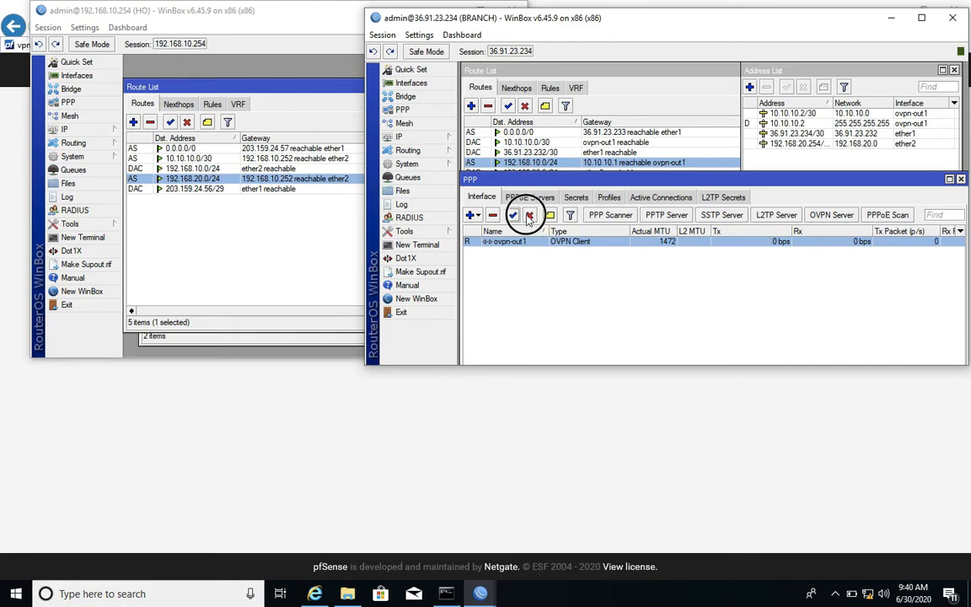
left_click(529, 215)
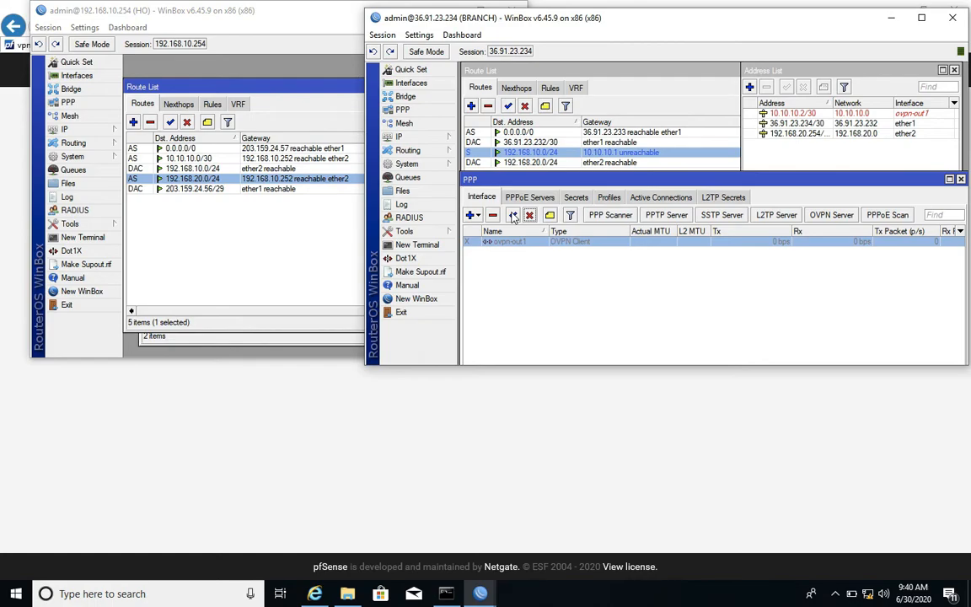
Copy the /ip address remove [find network="255.255.255.255"] command from the default PPP profile's On Up script into its On Down script.
left_click(609, 198)
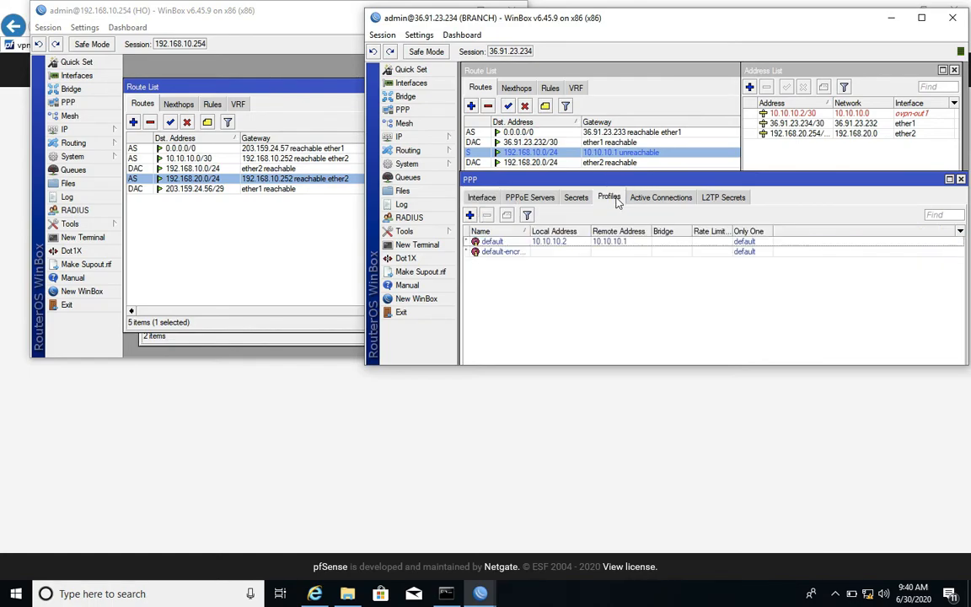
double_click(592, 244)
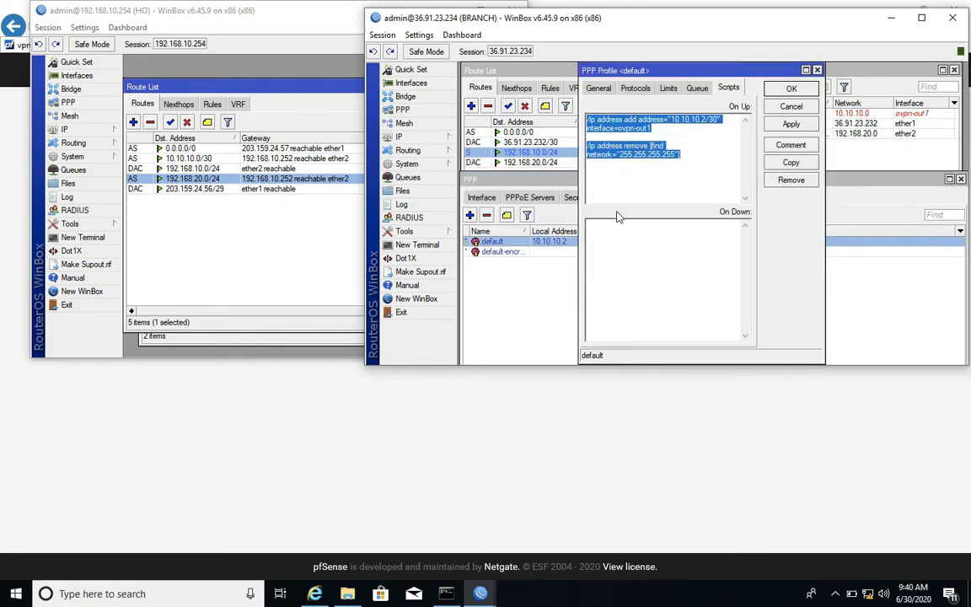
left_click(691, 154)
left_click_drag(691, 153, 514, 145)
right_click(614, 156)
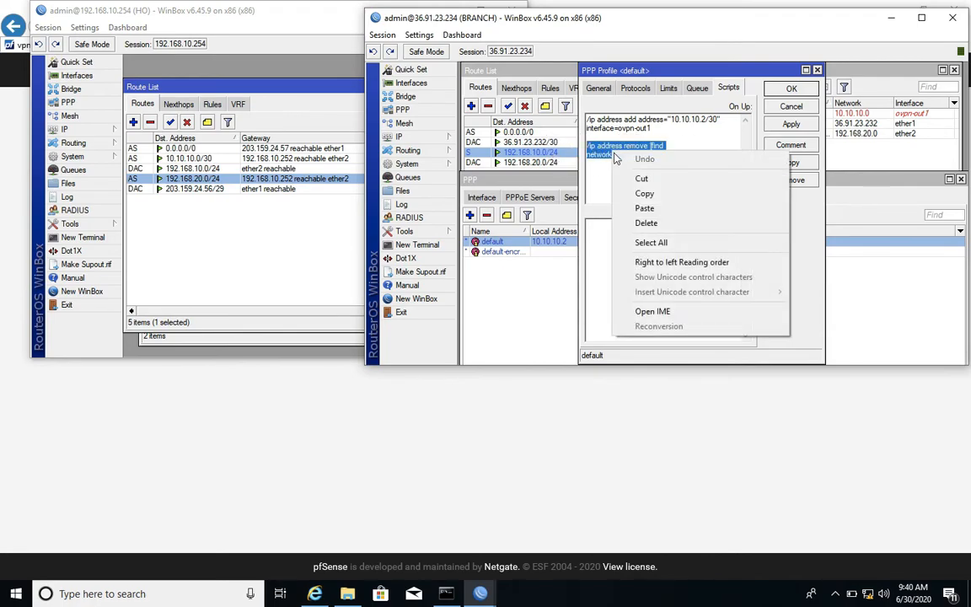
left_click(624, 192)
left_click(620, 253)
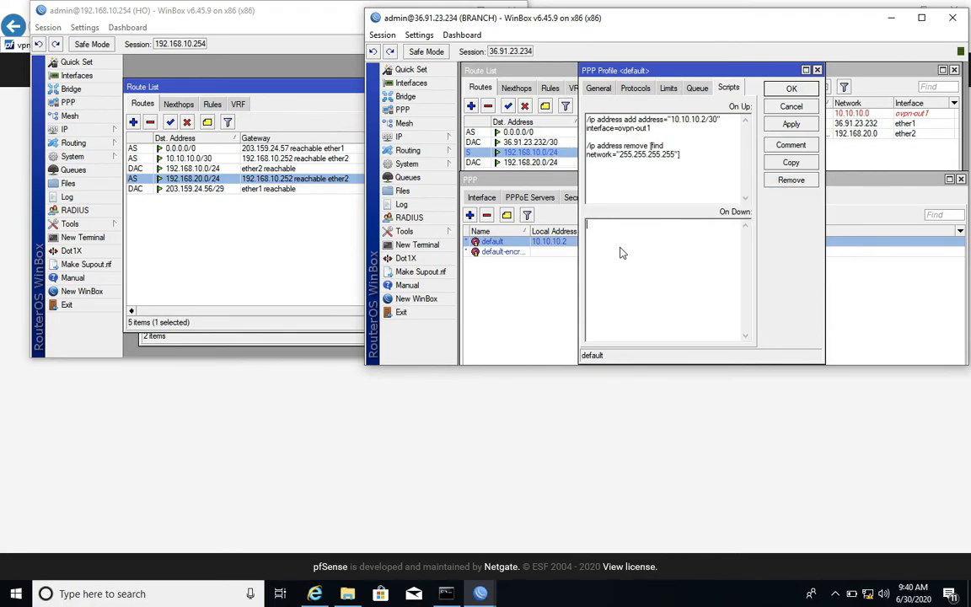
right_click(621, 253)
left_click(654, 305)
left_click_drag(746, 71, 667, 92)
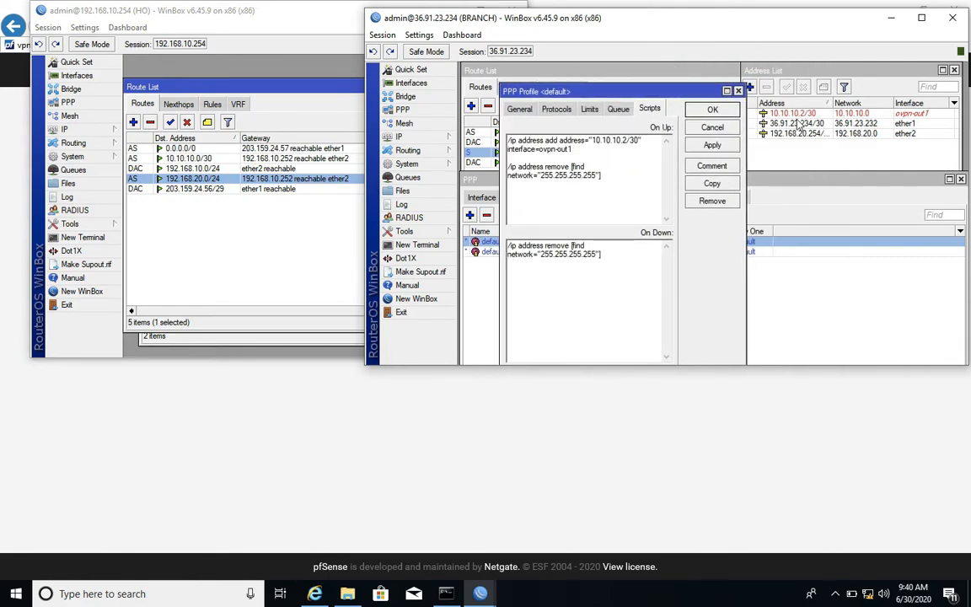
Change the On Down command to /ip address remove [find address="10.10.10.2/30"] and save the default profile.
left_click(597, 254)
key("BackSpace")
key("BackSpace")
key("BackSpace")
key("BackSpace")
key("BackSpace")
key("BackSpace")
key("BackSpace")
key("BackSpace")
key("BackSpace")
key("BackSpace")
type("10")
key("BackSpace")
key("BackSpace")
key("BackSpace")
key("BackSpace")
key("BackSpace")
key("BackSpace")
key("BackSpace")
key("BackSpace")
key("BackSpace")
key("BackSpace")
key("BackSpace")
key("BackSpace")
key("BackSpace")
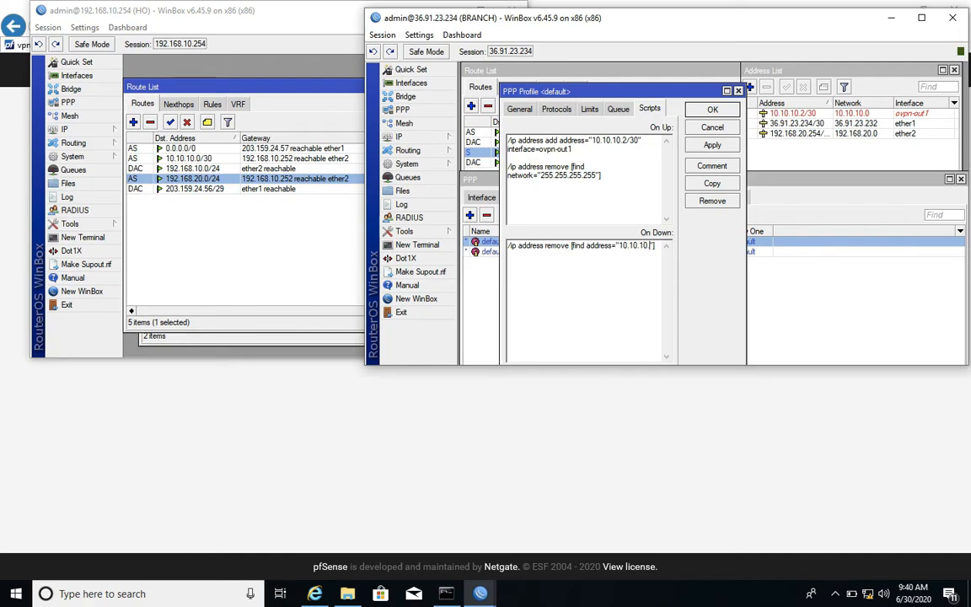
type("/30")
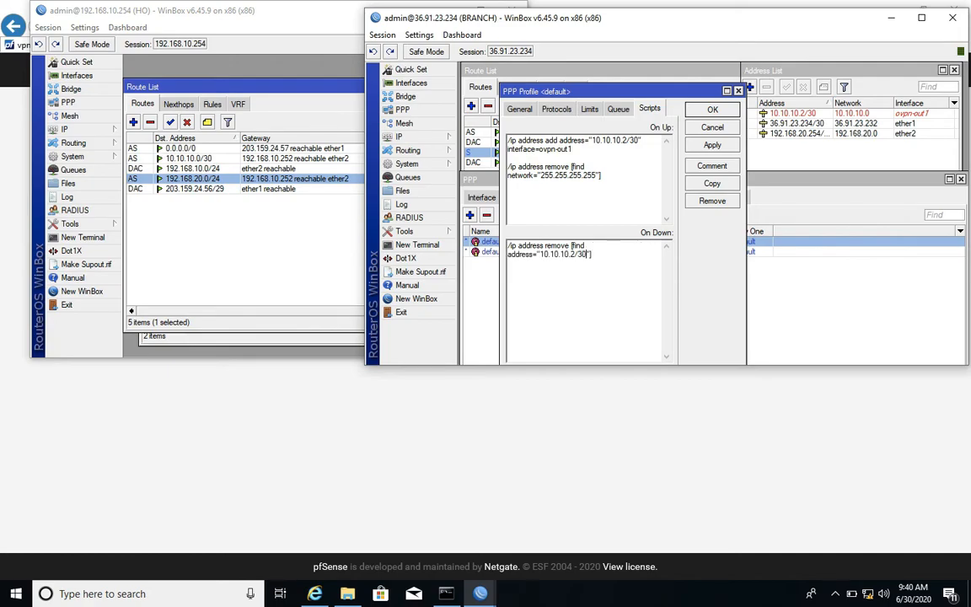
left_click(712, 145)
left_click(712, 110)
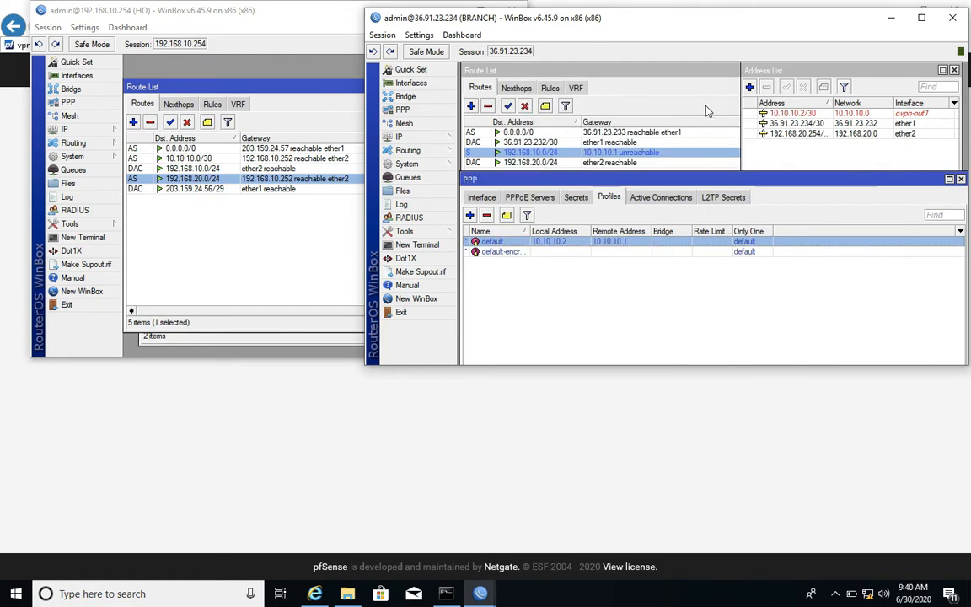
Enable ovpn-out1 and restart it twice by disabling and re-enabling it, lowering the PPP window to uncover the full branch route list.
left_click(482, 198)
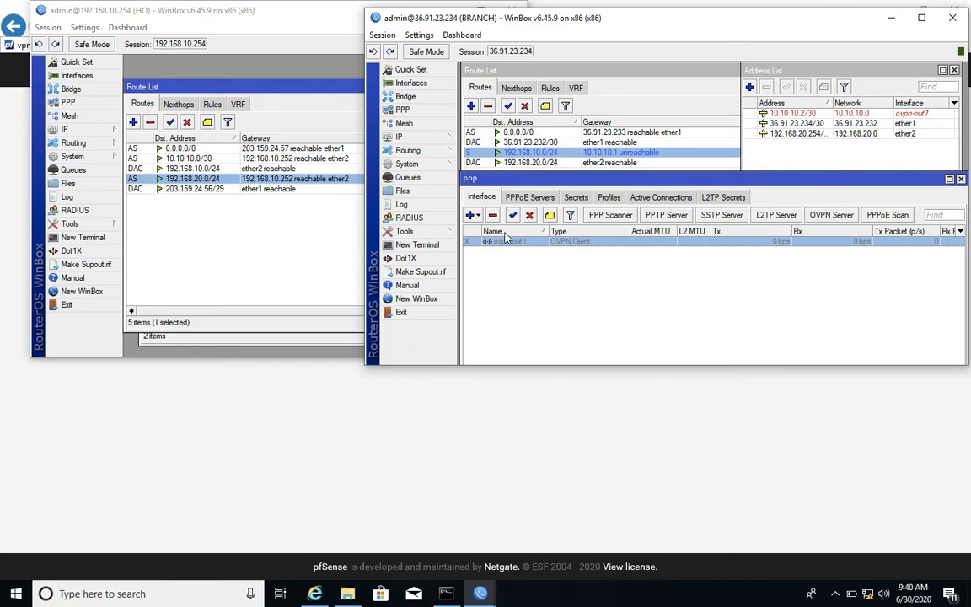
left_click(512, 215)
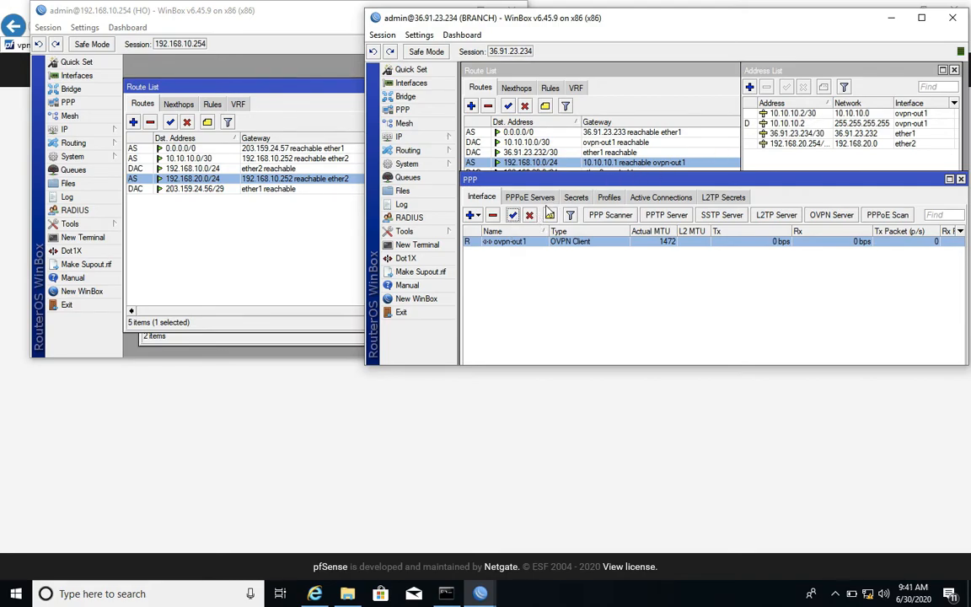
left_click(530, 215)
left_click(513, 215)
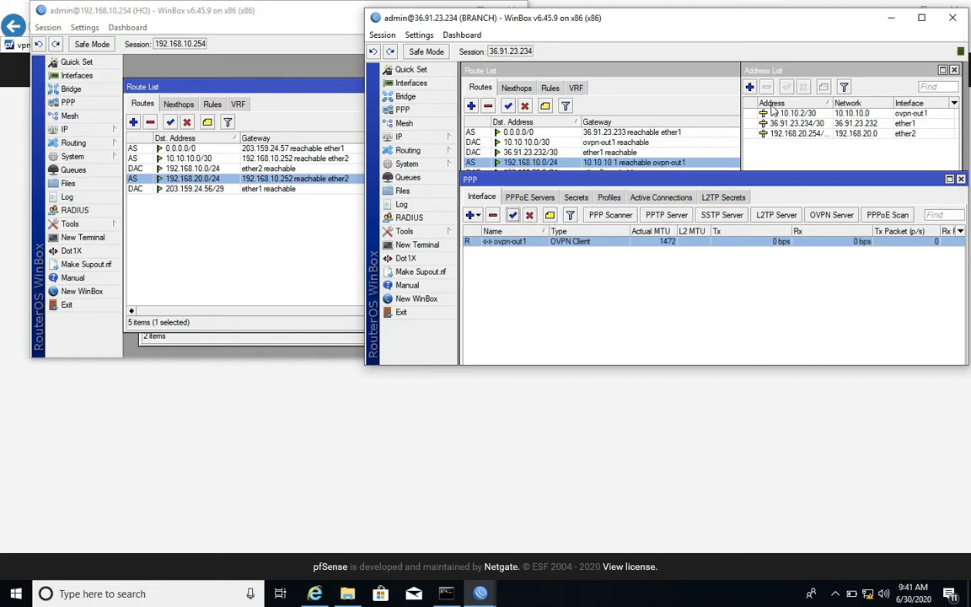
left_click_drag(610, 183, 610, 207)
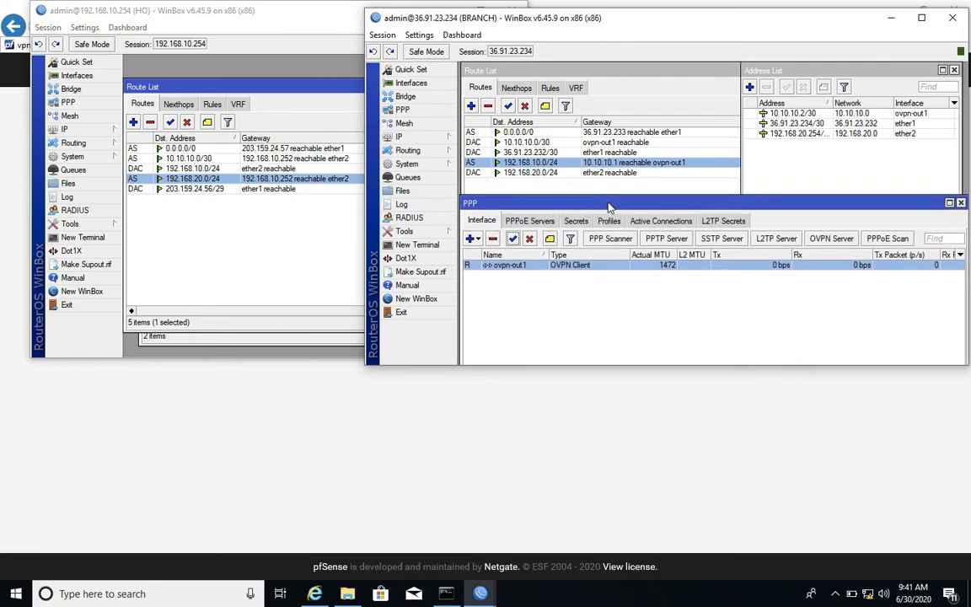
left_click(529, 239)
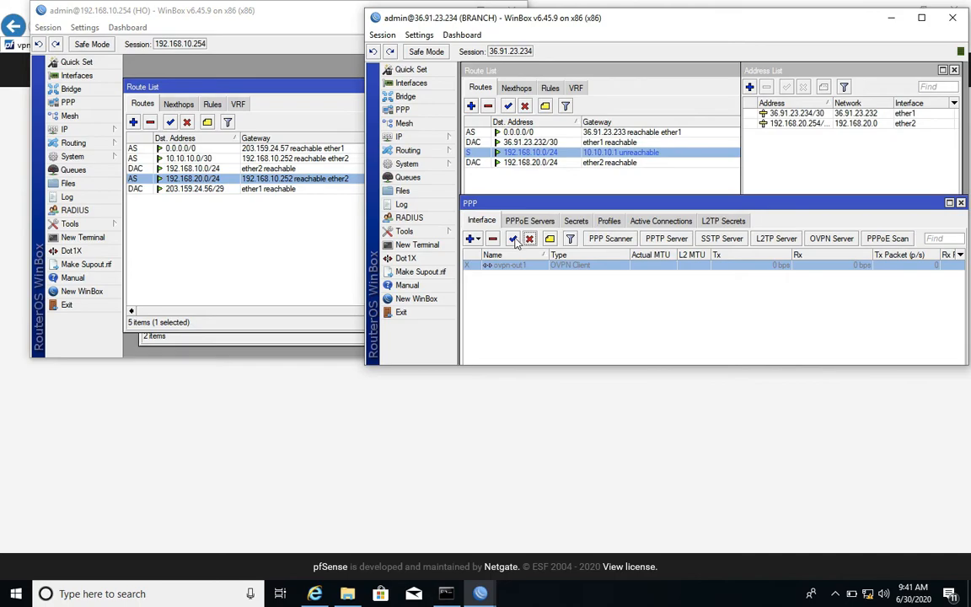
left_click(512, 240)
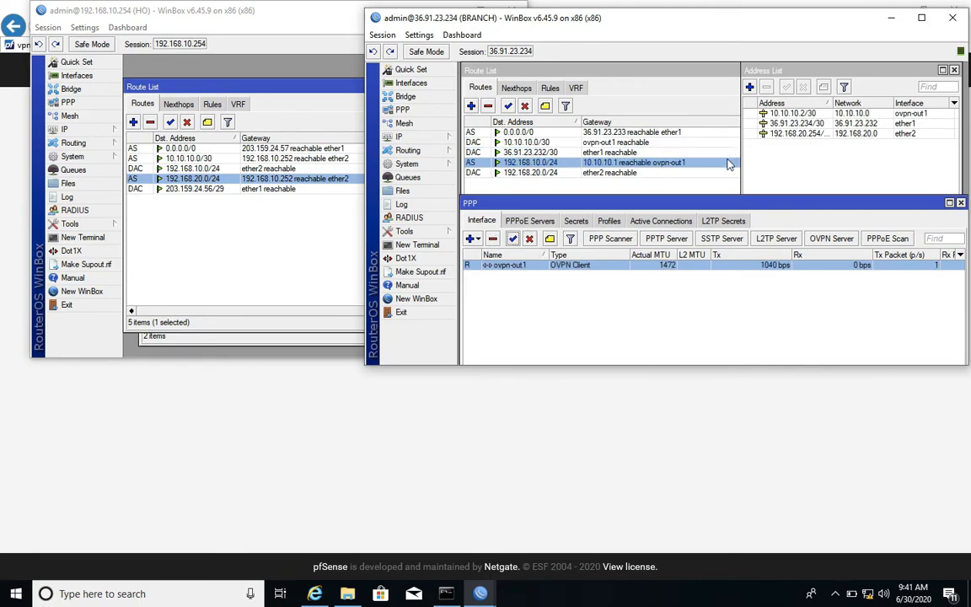
Ping 192.168.10.100 from a new terminal on the branch router.
left_click(430, 244)
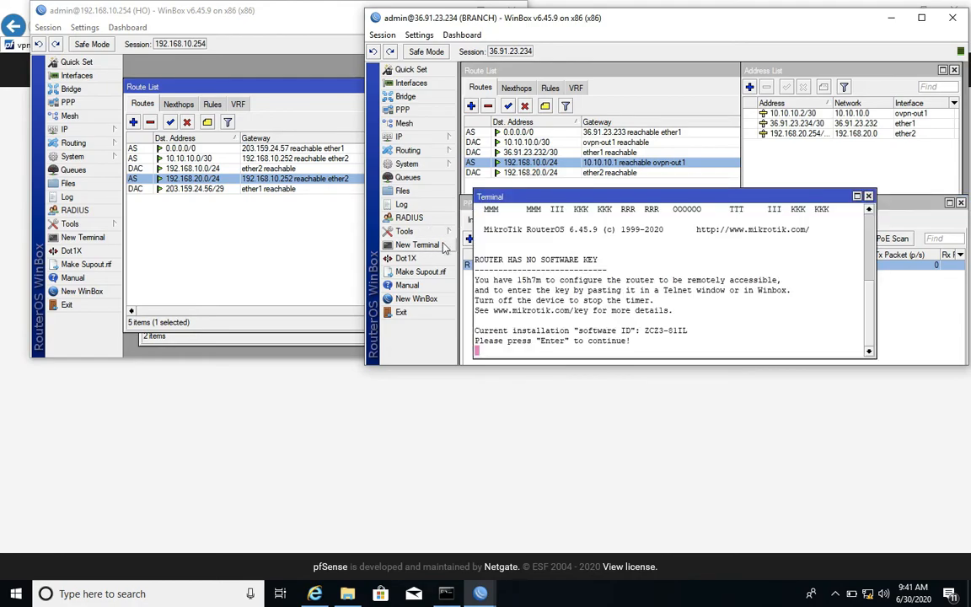
key("Return")
type("p")
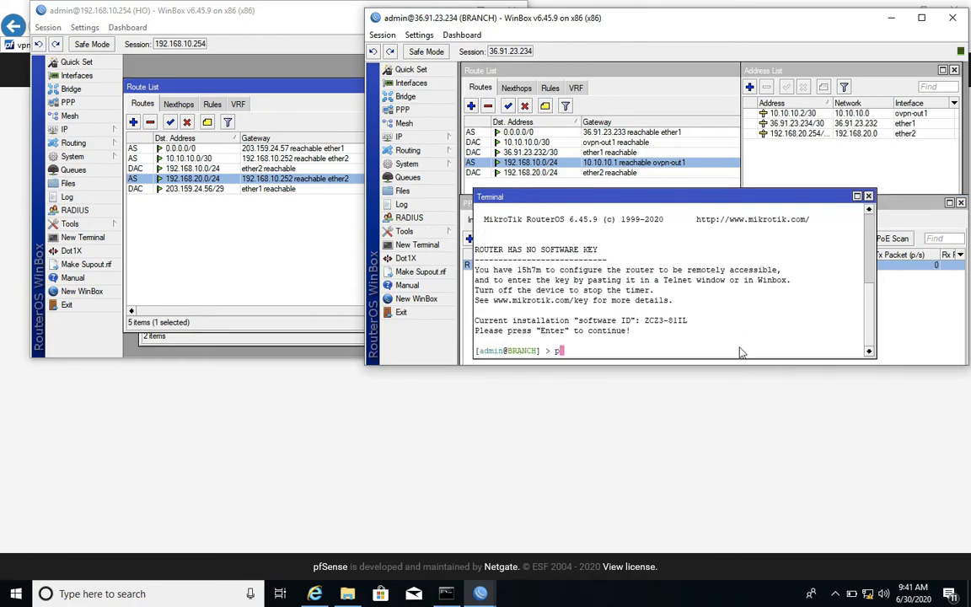
type("ing 192.168.10.100")
key("Return")
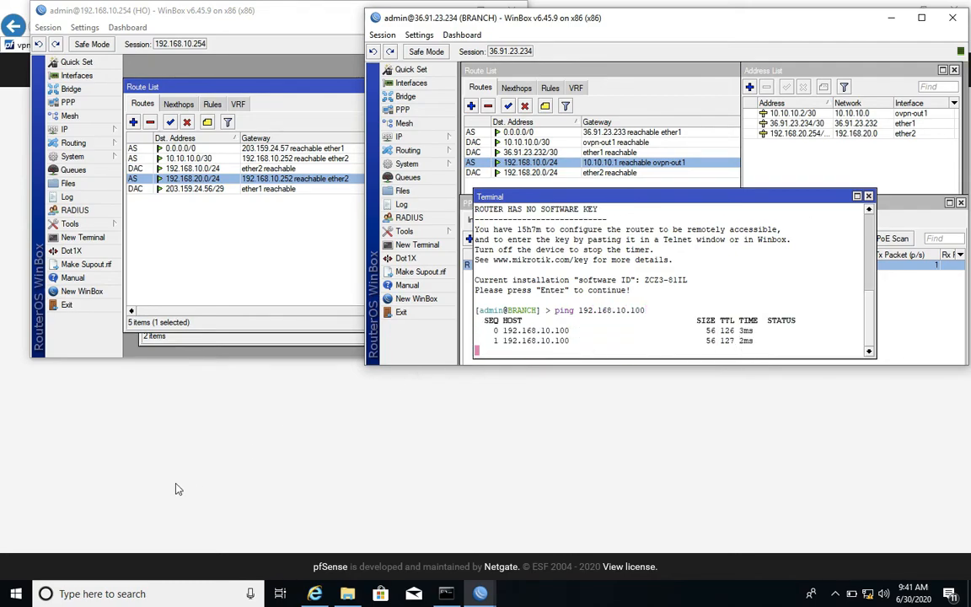
Switch to Command Prompt, ping the branch gateway 192.168.20.254, and close the Command Prompt window.
left_click(446, 594)
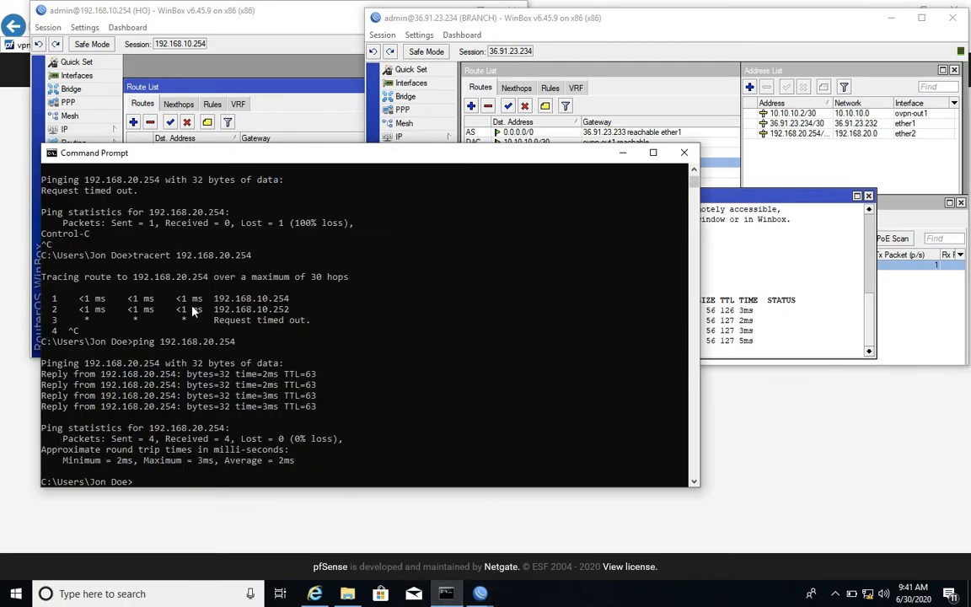
type("ping 192")
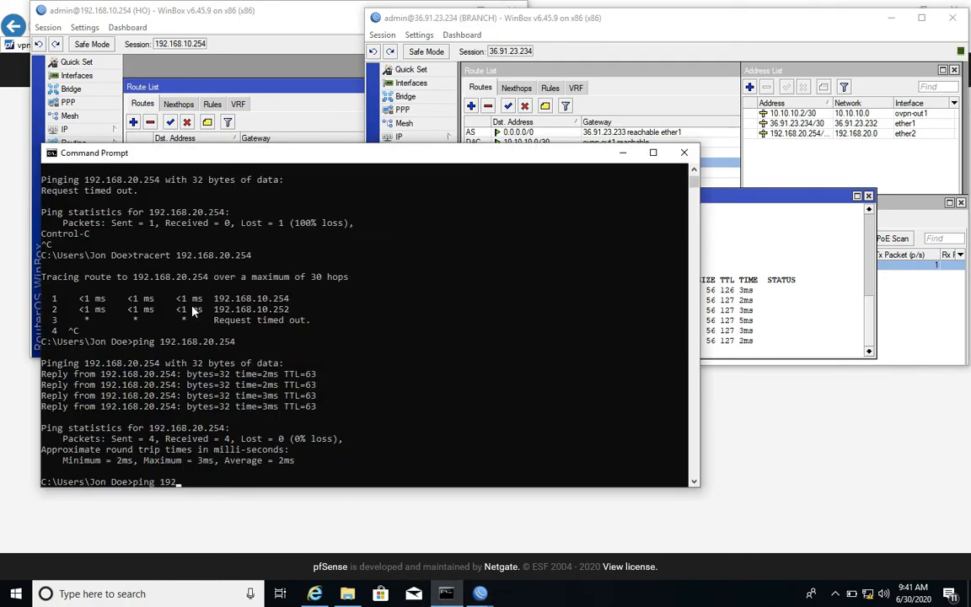
type(".168.")
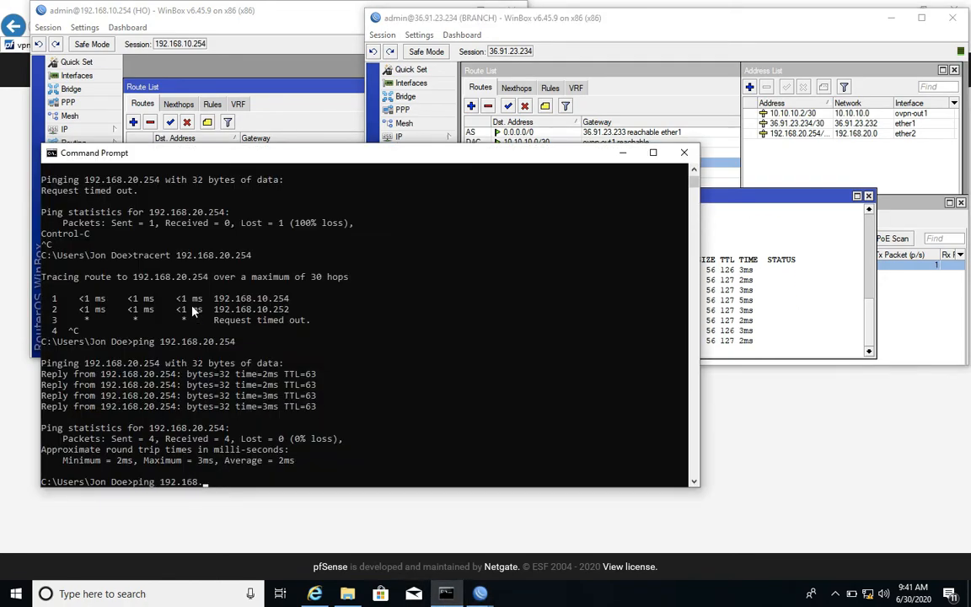
type("10")
key("BackSpace")
key("BackSpace")
type("20.2")
key("Return")
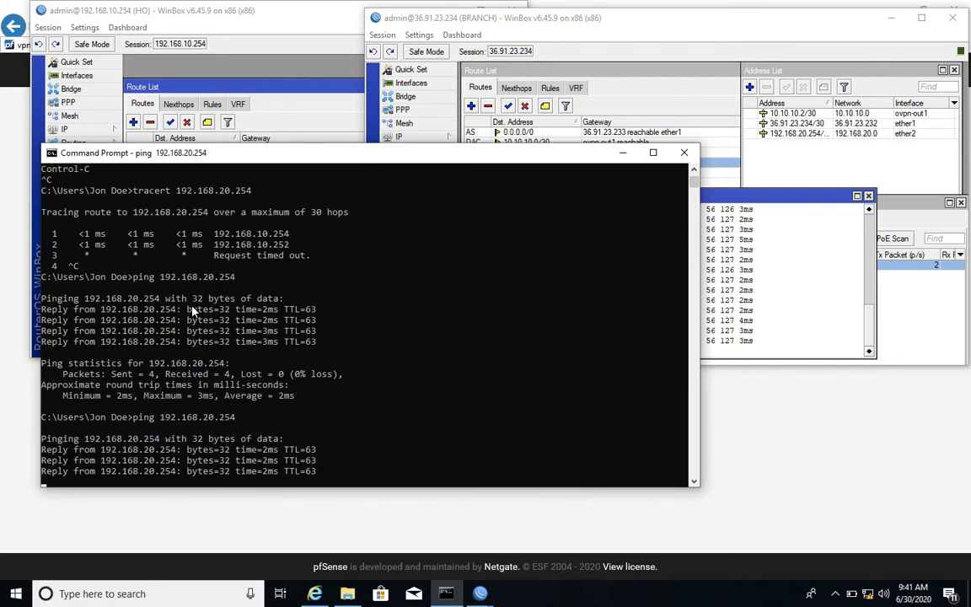
key("Return")
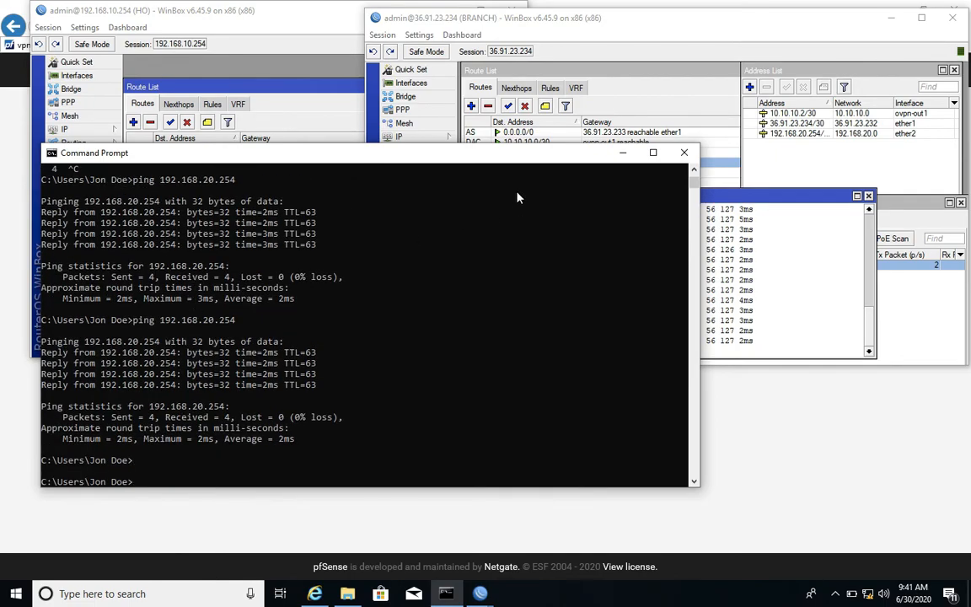
left_click(684, 153)
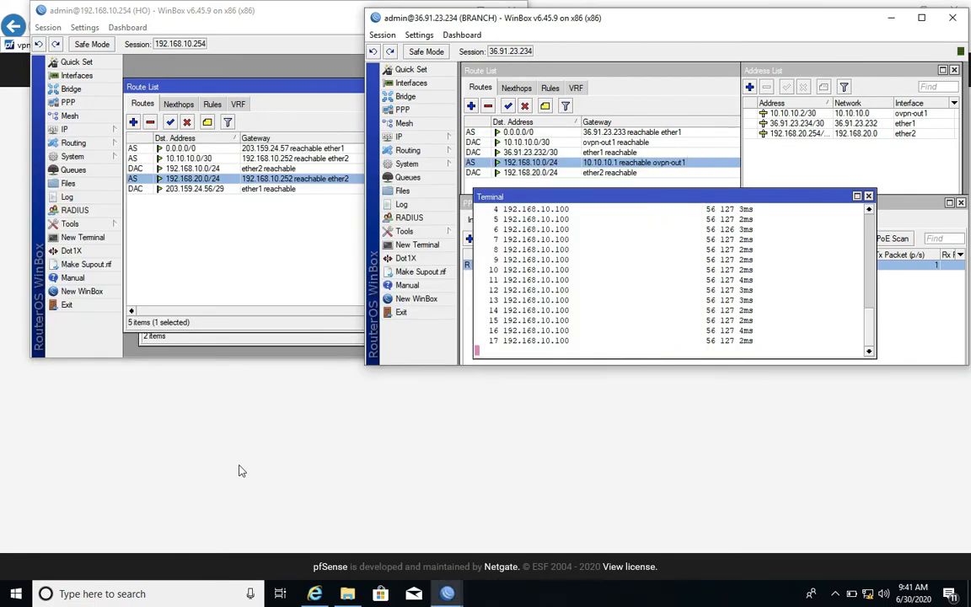
Switch to File Explorer and browse from This PC to the Documents folder.
left_click(239, 474)
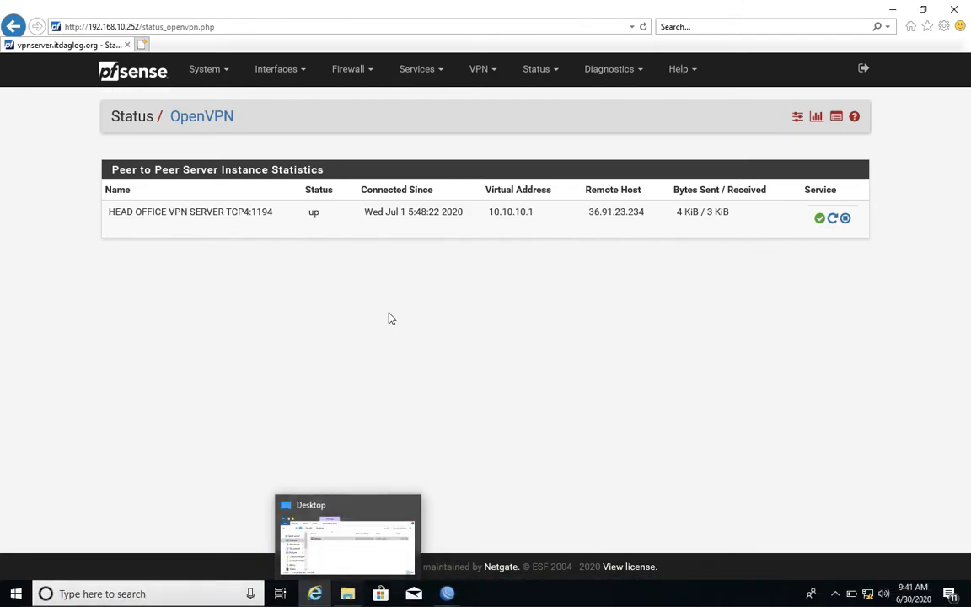
left_click(347, 593)
left_click_drag(289, 318, 324, 219)
left_click_drag(137, 313, 139, 365)
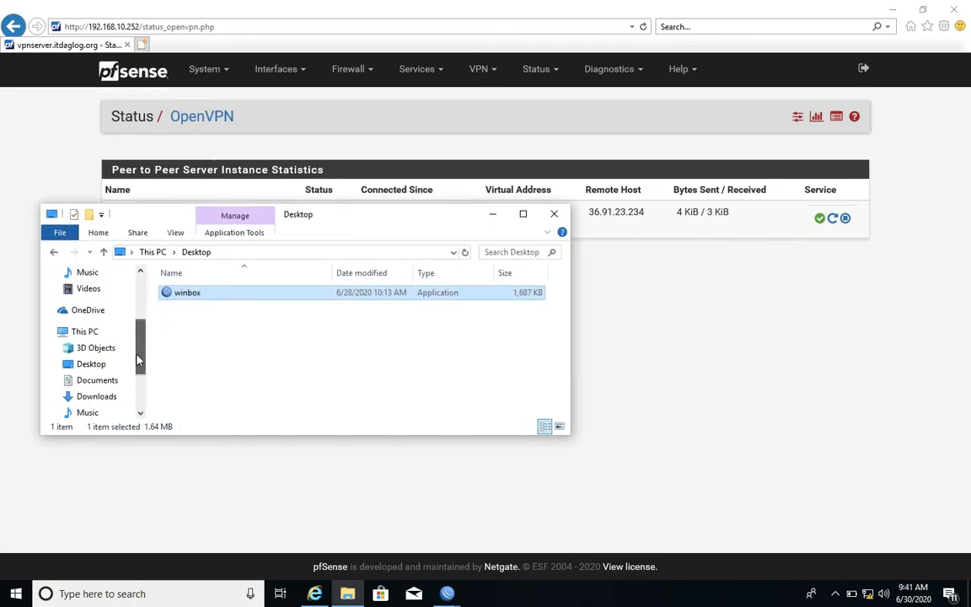
left_click(84, 332)
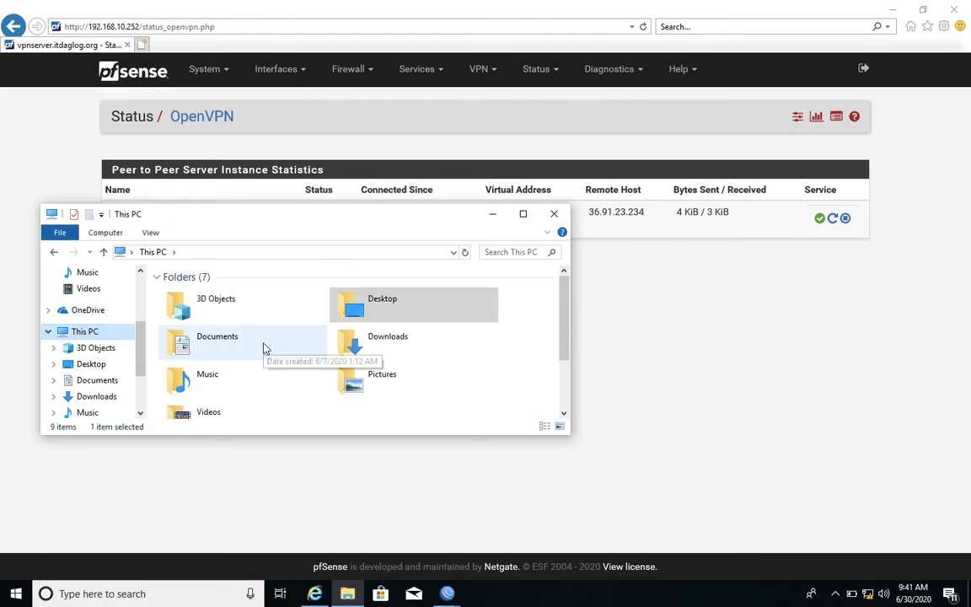
scroll(262, 347, "down", 2)
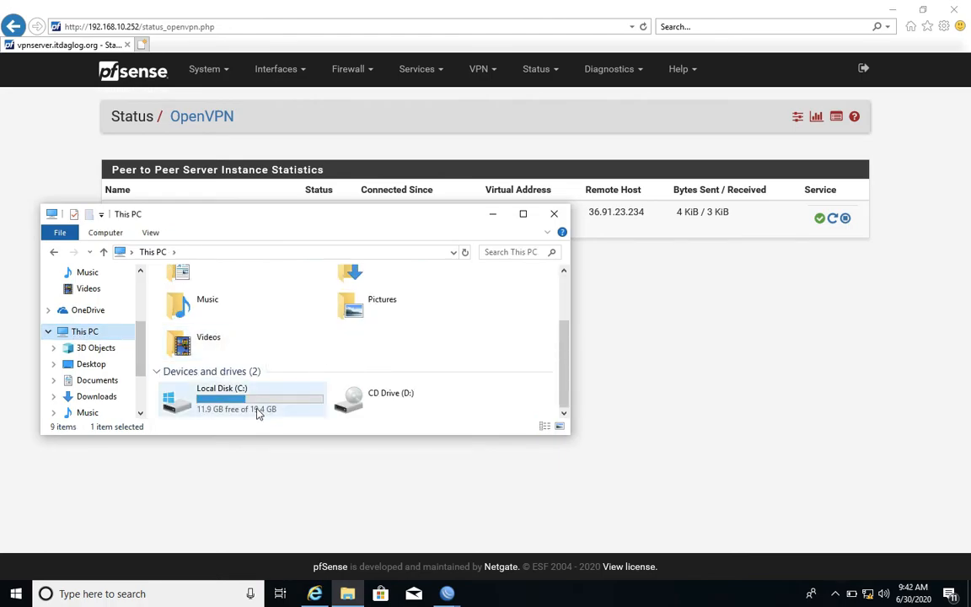
right_click(366, 349)
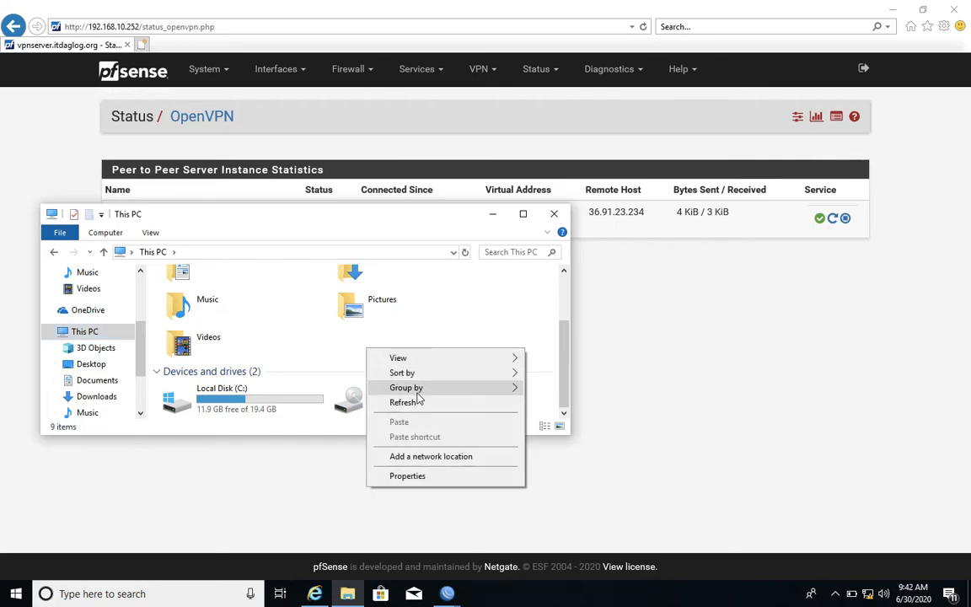
left_click(343, 348)
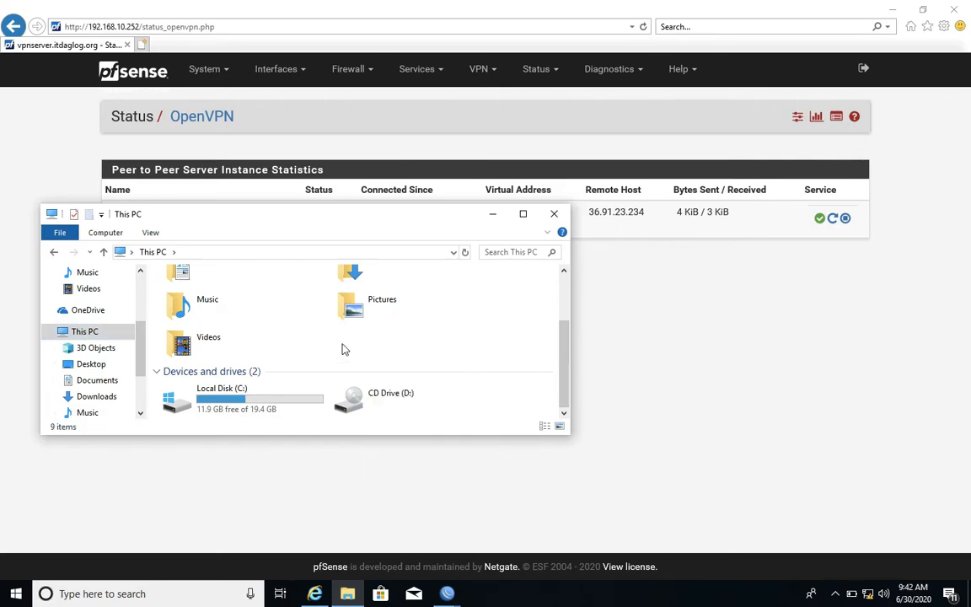
left_click(97, 381)
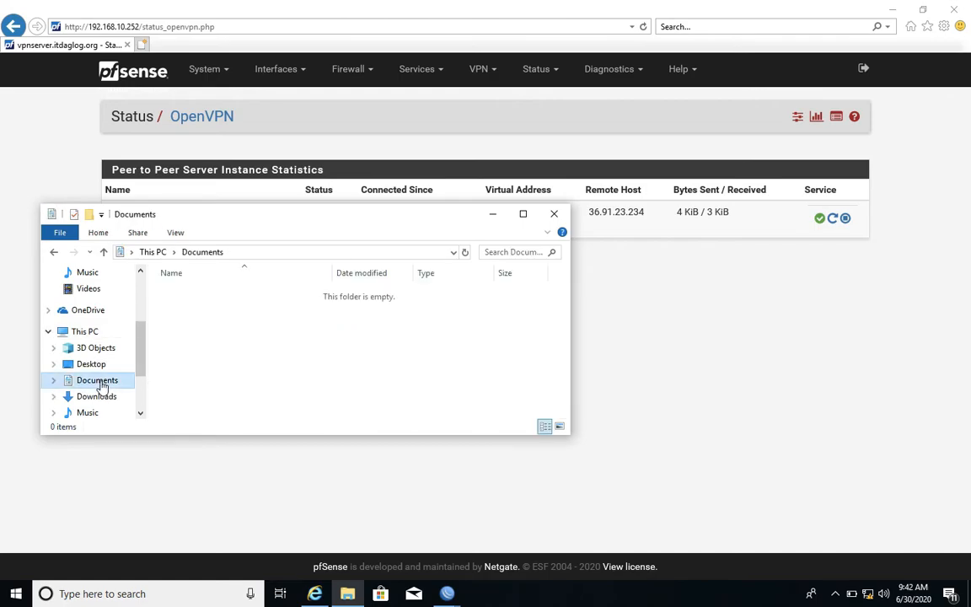
Create a folder named SHARING-DATA in Documents.
right_click(235, 369)
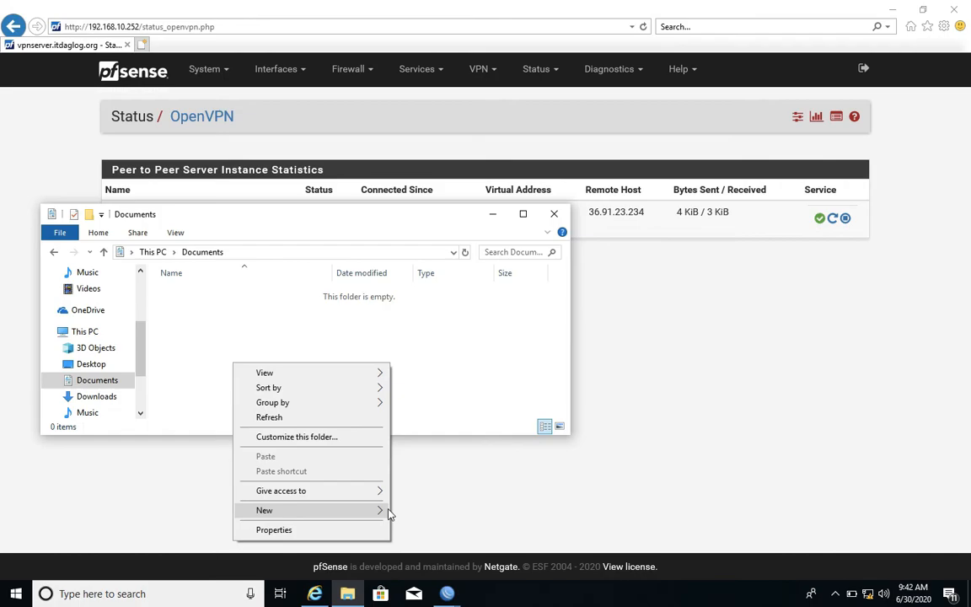
mouse_move(388, 512)
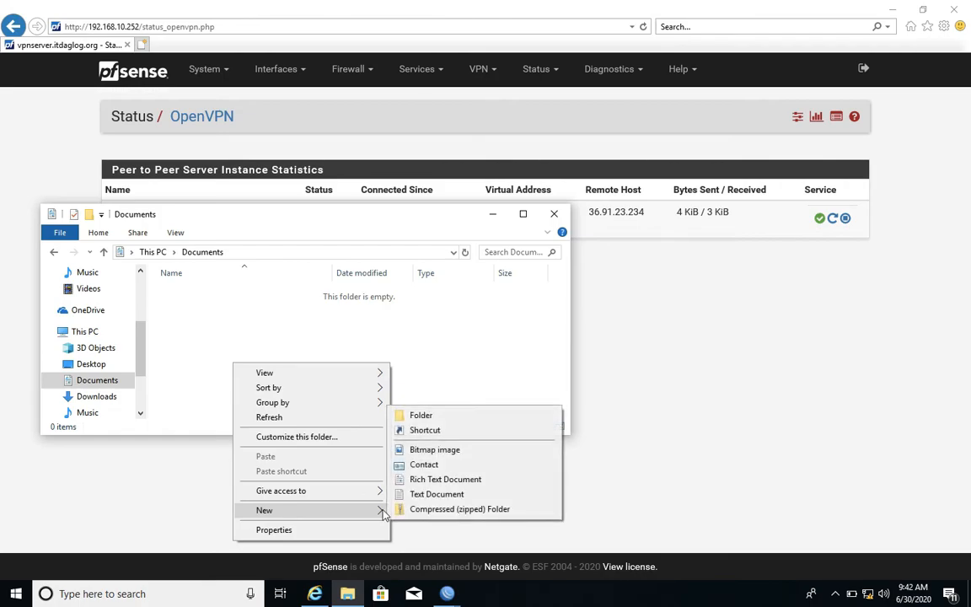
left_click(448, 416)
type("S")
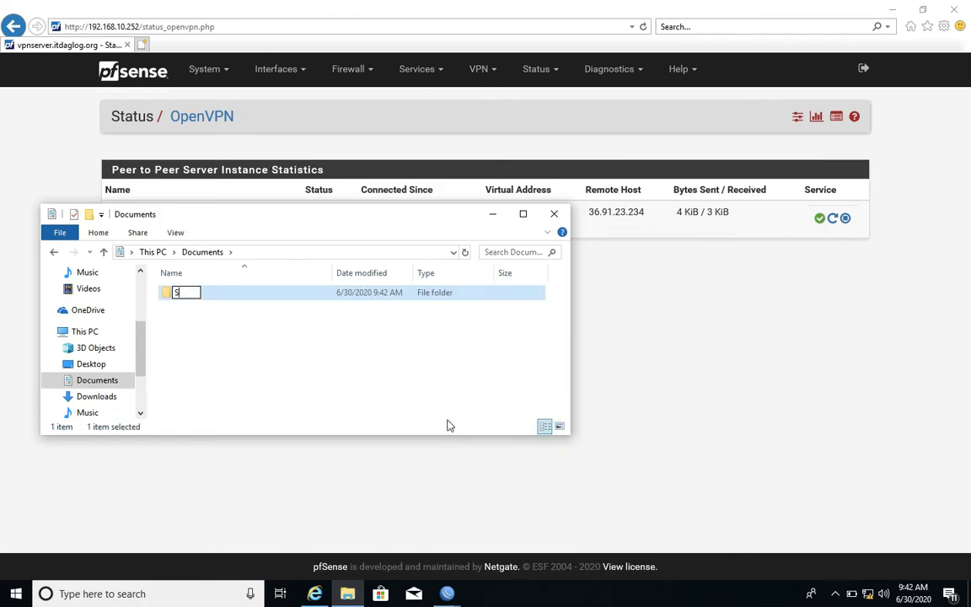
type("HARING-DATA")
key("Return")
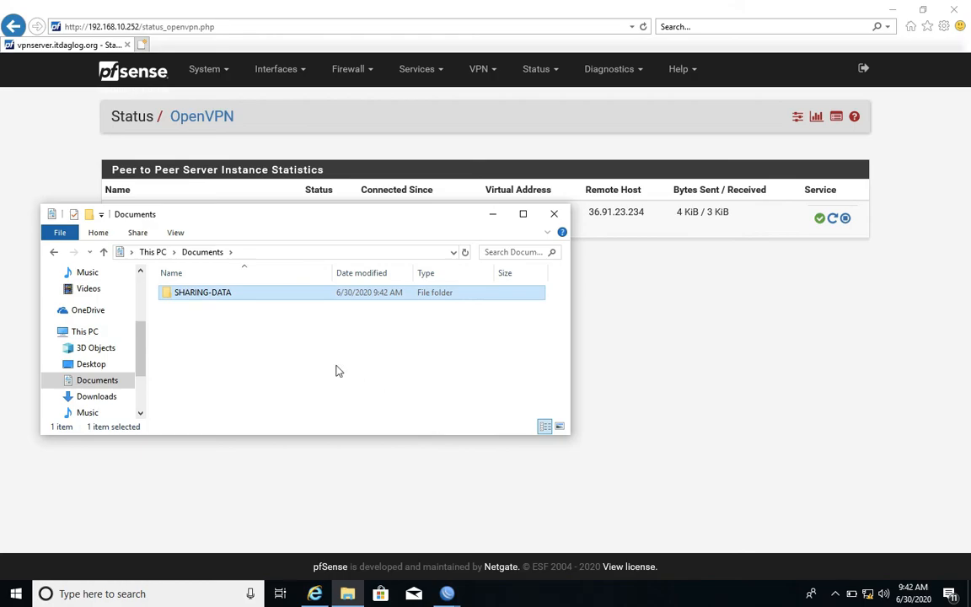
Share the SHARING-DATA folder over the network with only its owner account, and close the folder's properties.
right_click(217, 296)
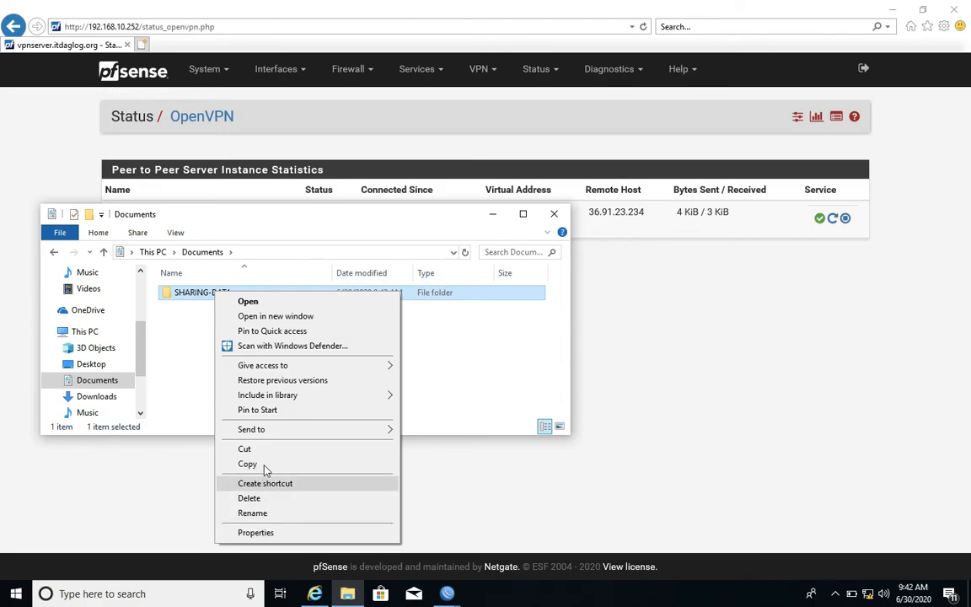
left_click(264, 534)
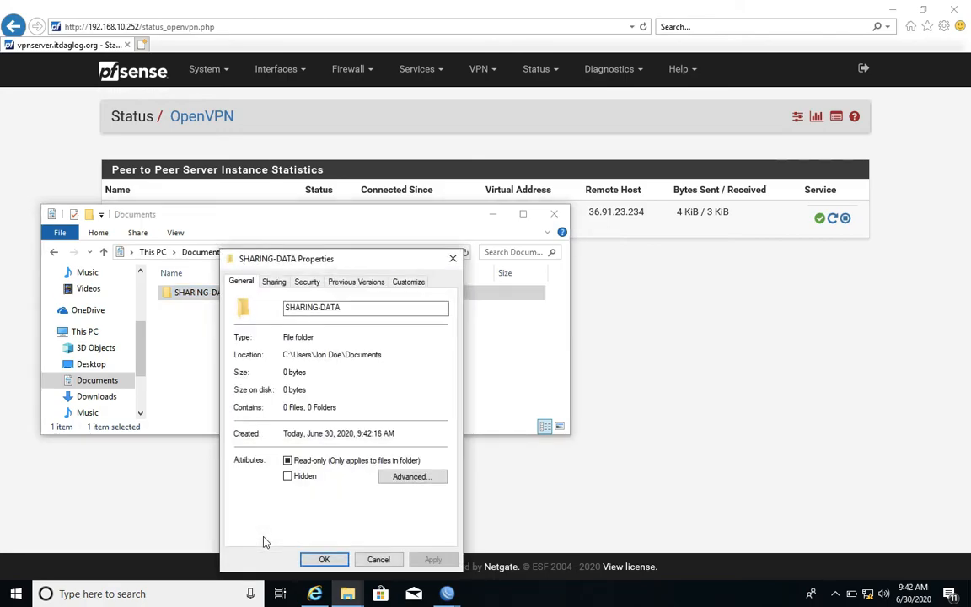
left_click(274, 282)
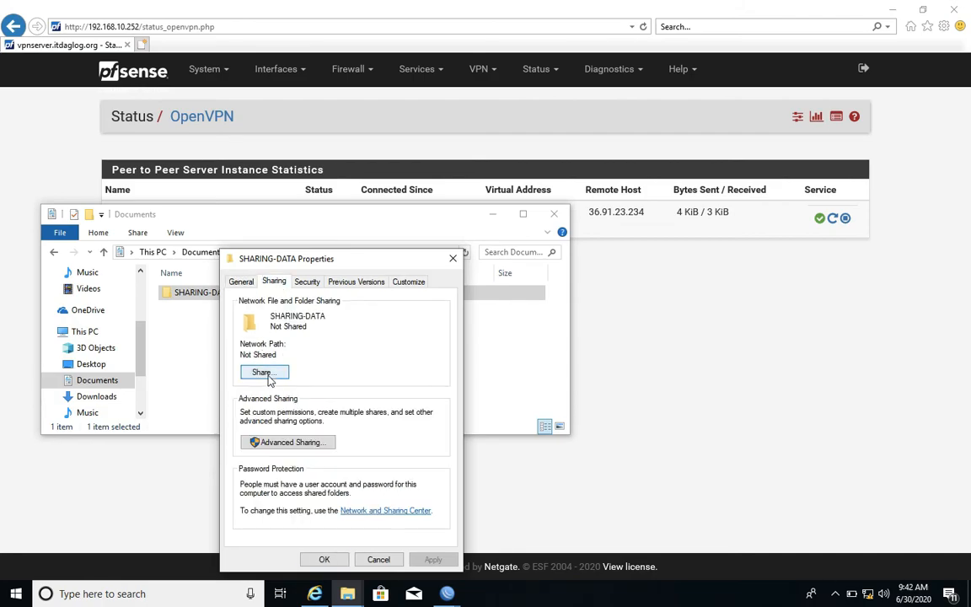
left_click(269, 374)
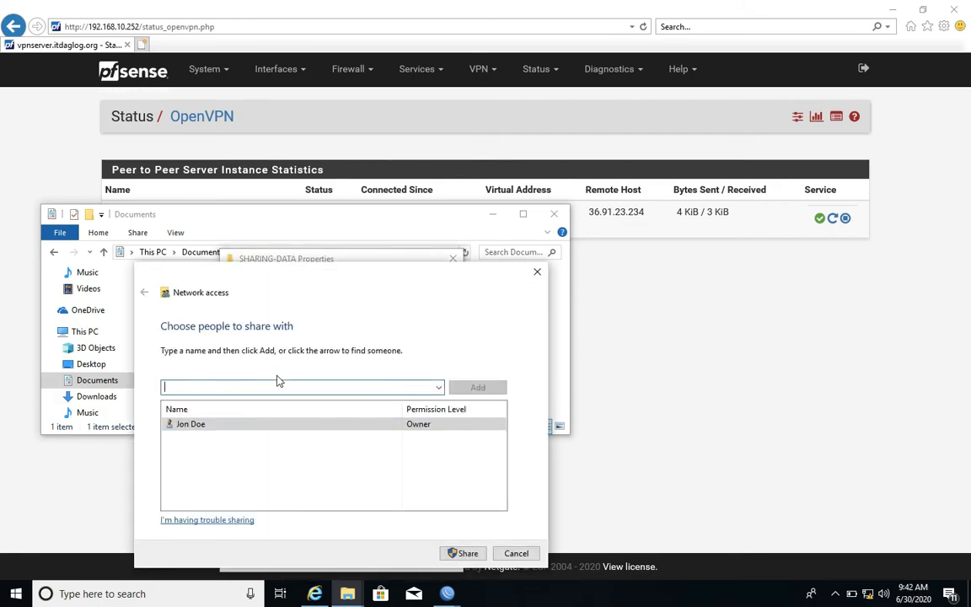
left_click(309, 424)
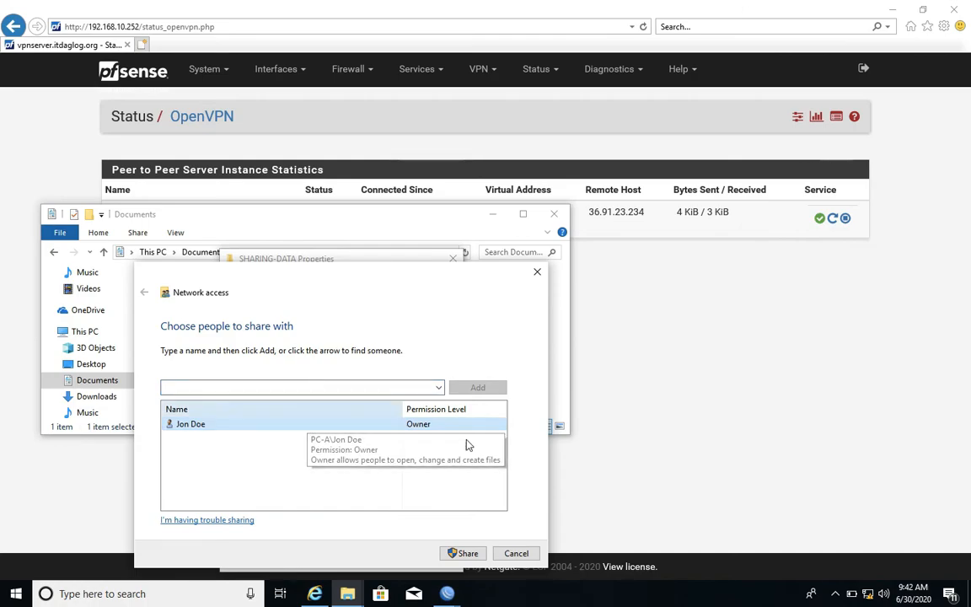
left_click(469, 552)
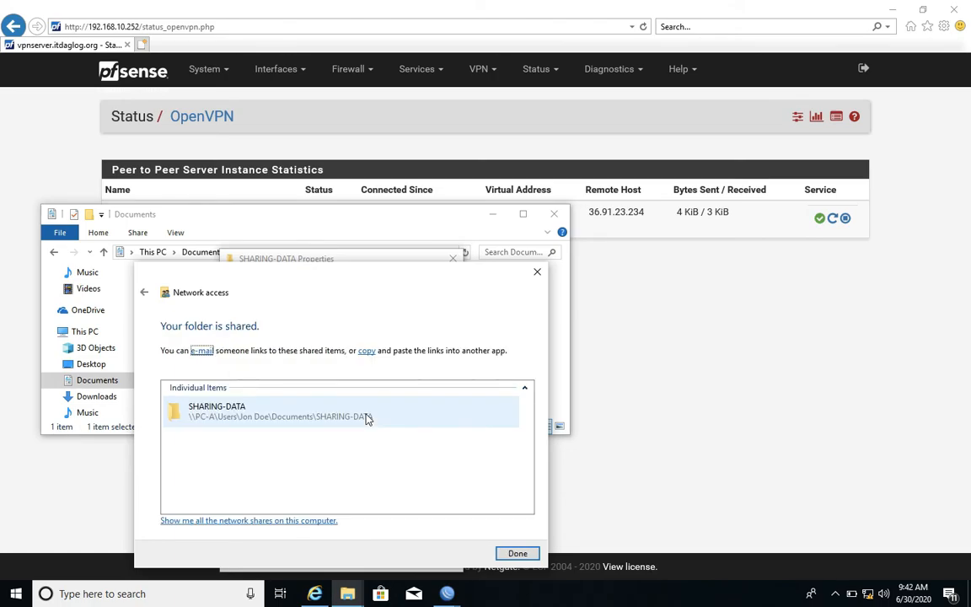
left_click(516, 555)
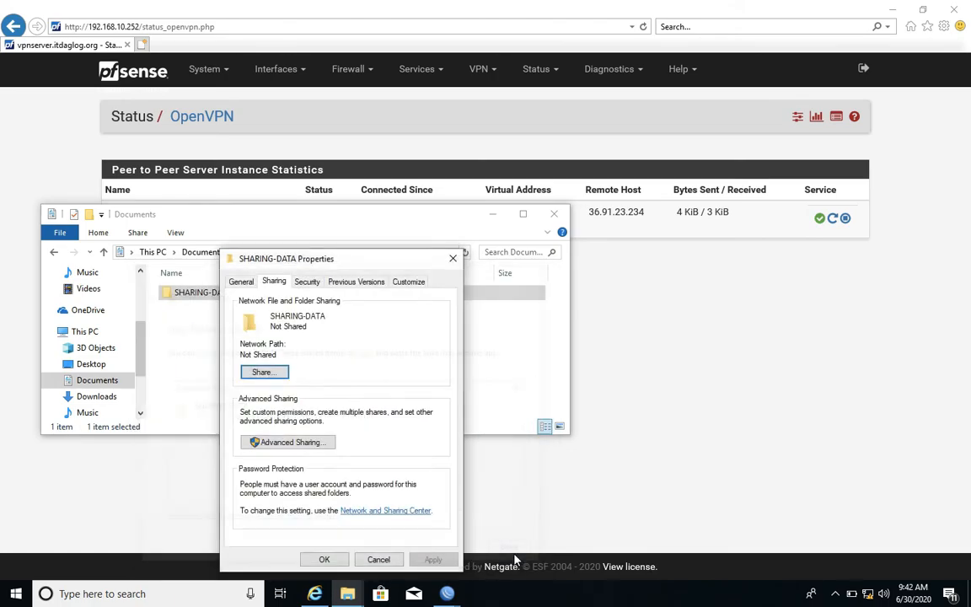
left_click(320, 559)
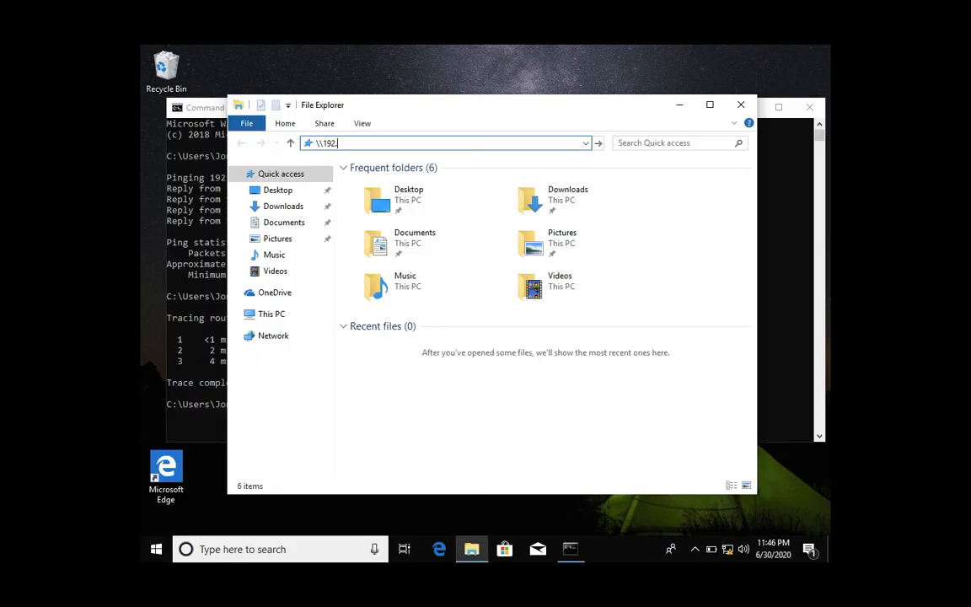
On the branch PC, open \\192.168.10.100 in File Explorer and browse through Users and the user's Documents to the SHARING-DATA folder.
type("10.100")
key("Return")
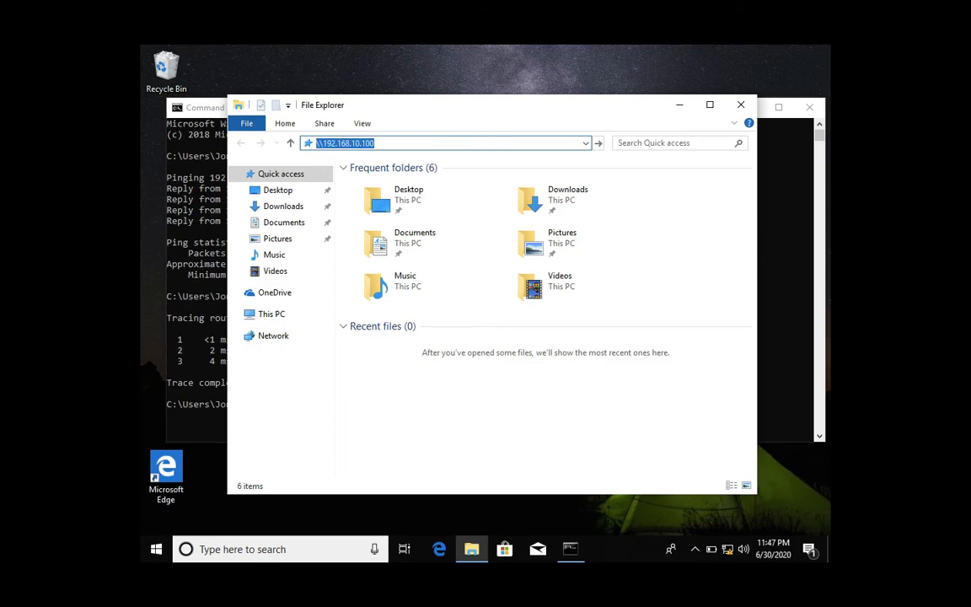
left_click(363, 184)
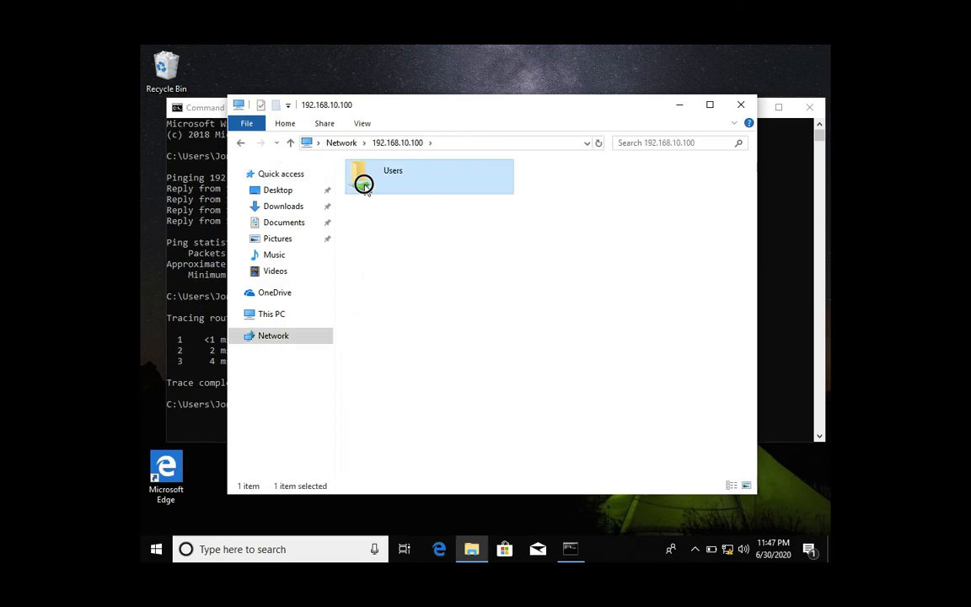
double_click(363, 185)
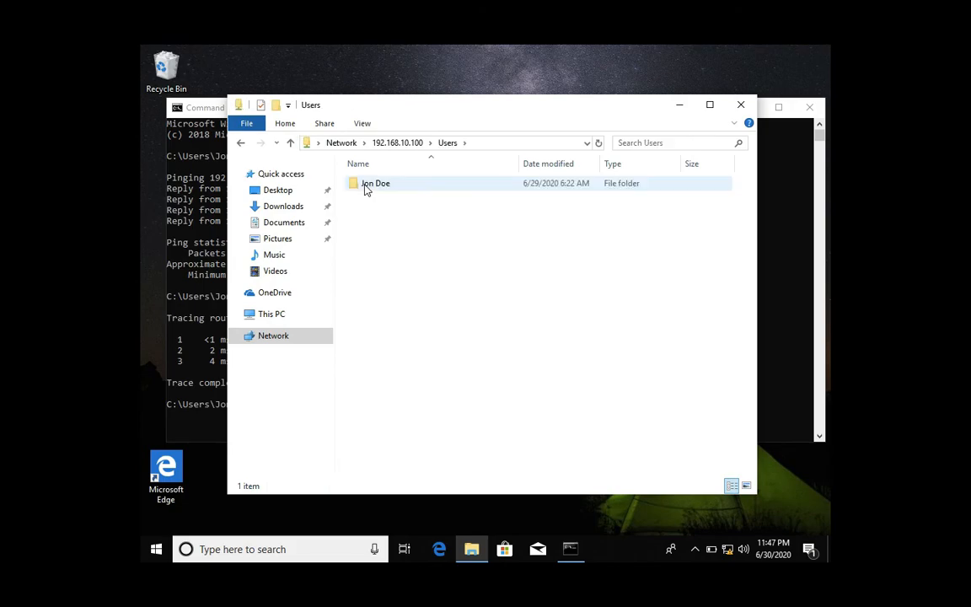
double_click(365, 185)
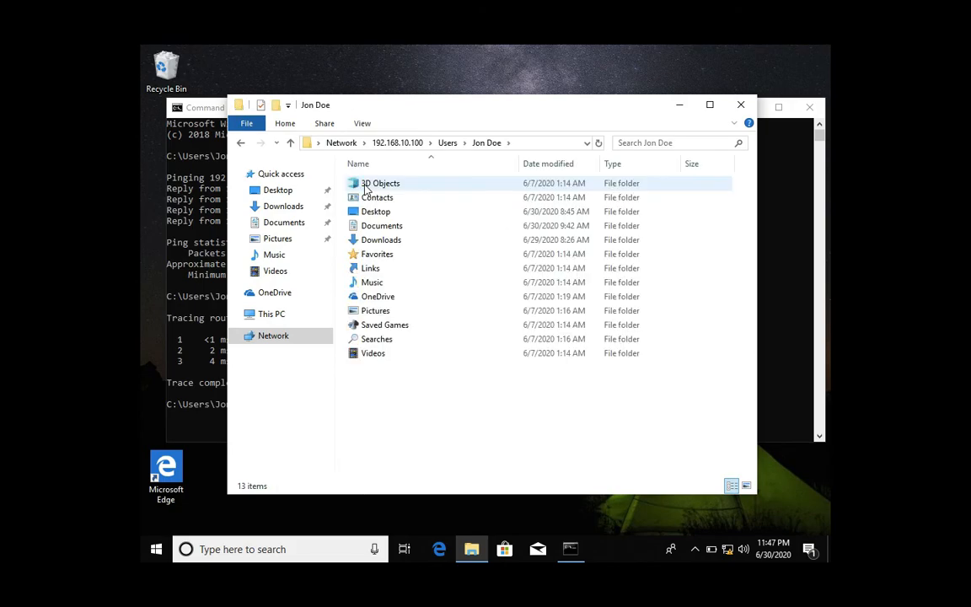
double_click(365, 226)
left_click(374, 186)
right_click(374, 186)
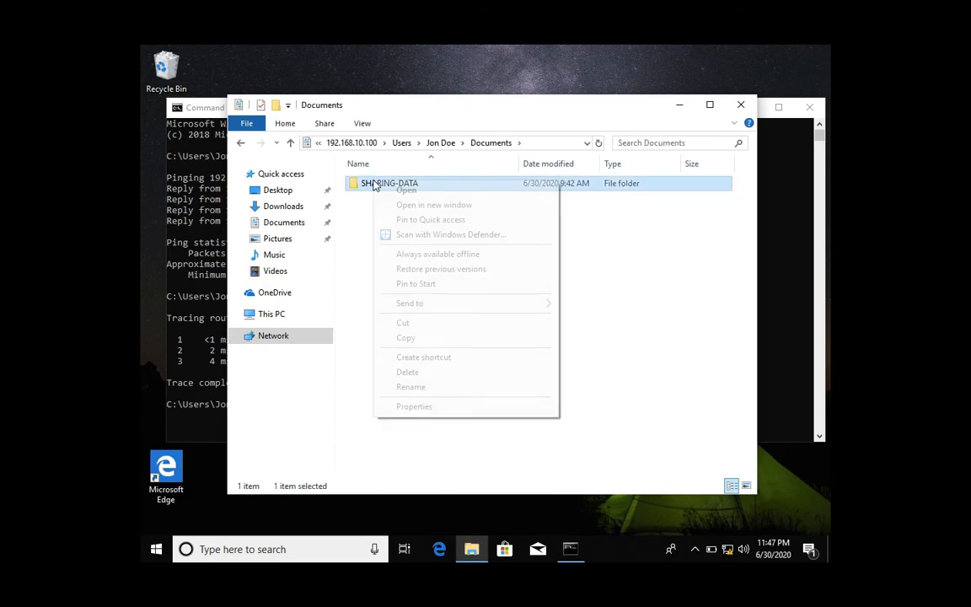
left_click(388, 193)
Copy the full network path of SHARING-DATA and map it as network drive Z: with reconnect at sign-in enabled.
left_click(487, 144)
right_click(486, 143)
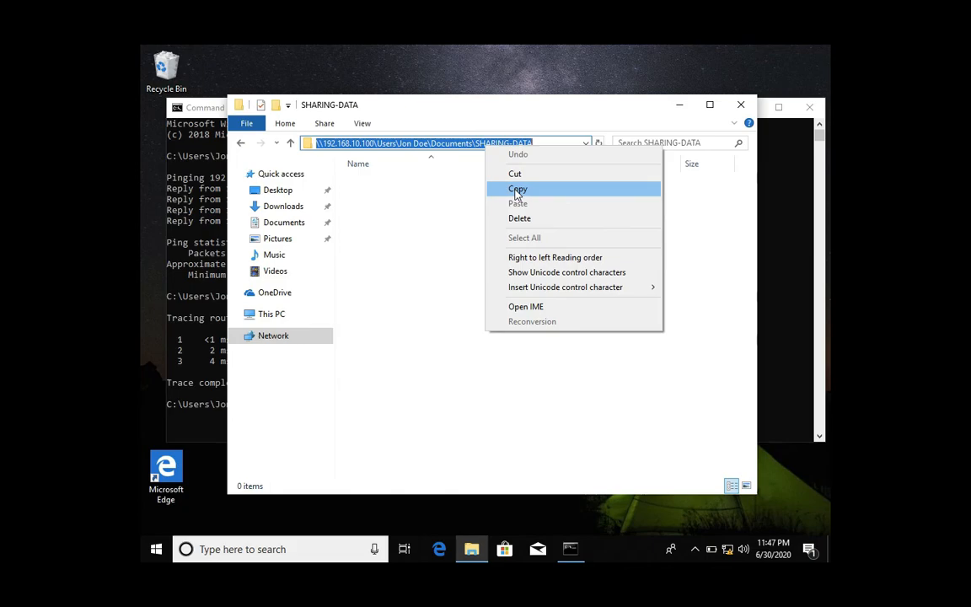
left_click(517, 190)
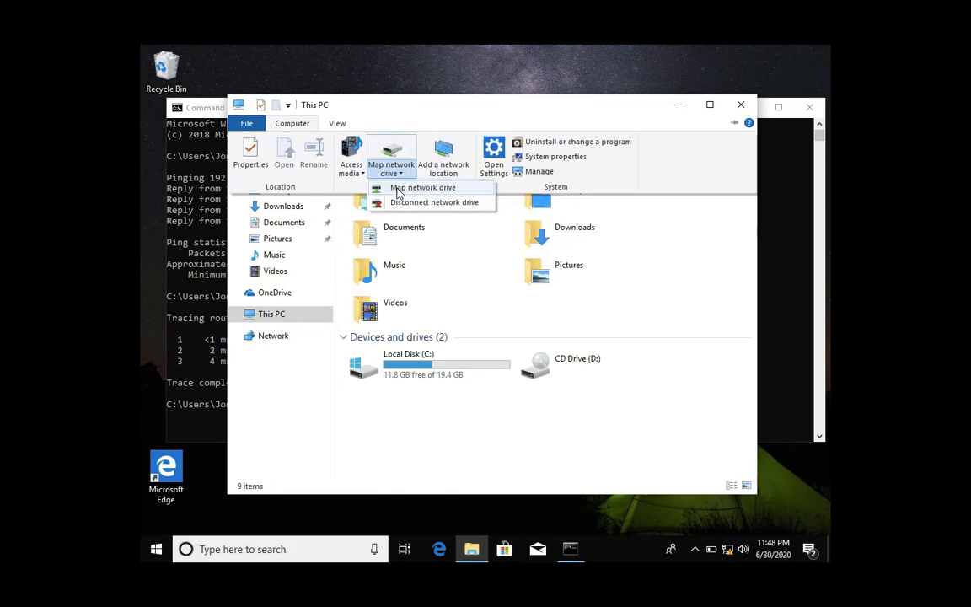
left_click(400, 189)
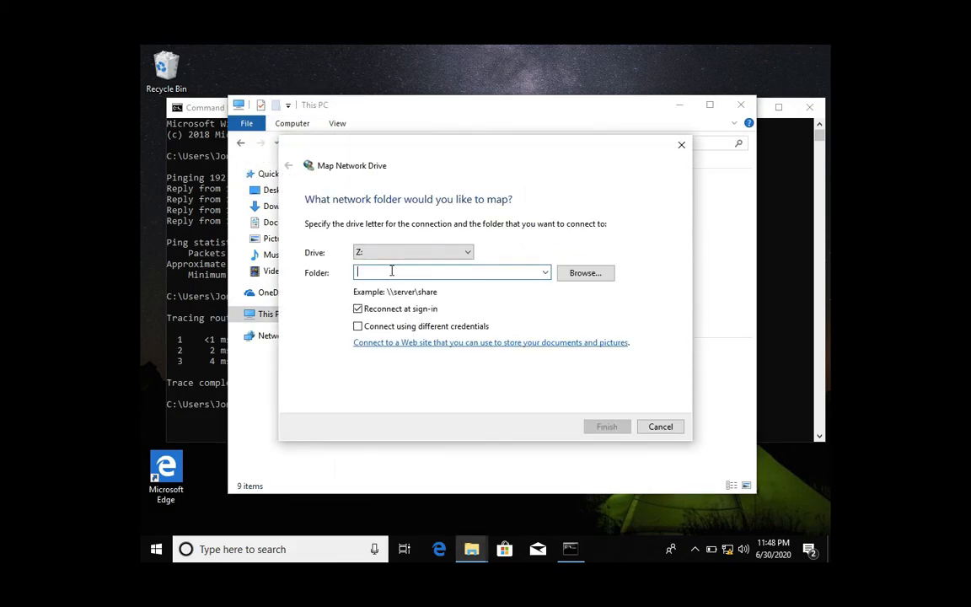
key("ctrl+v")
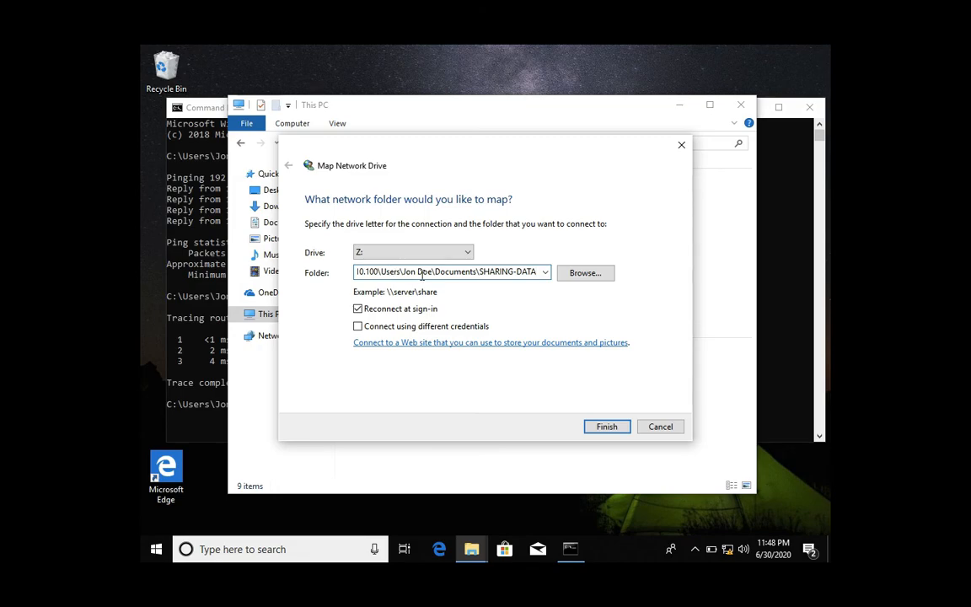
left_click(607, 428)
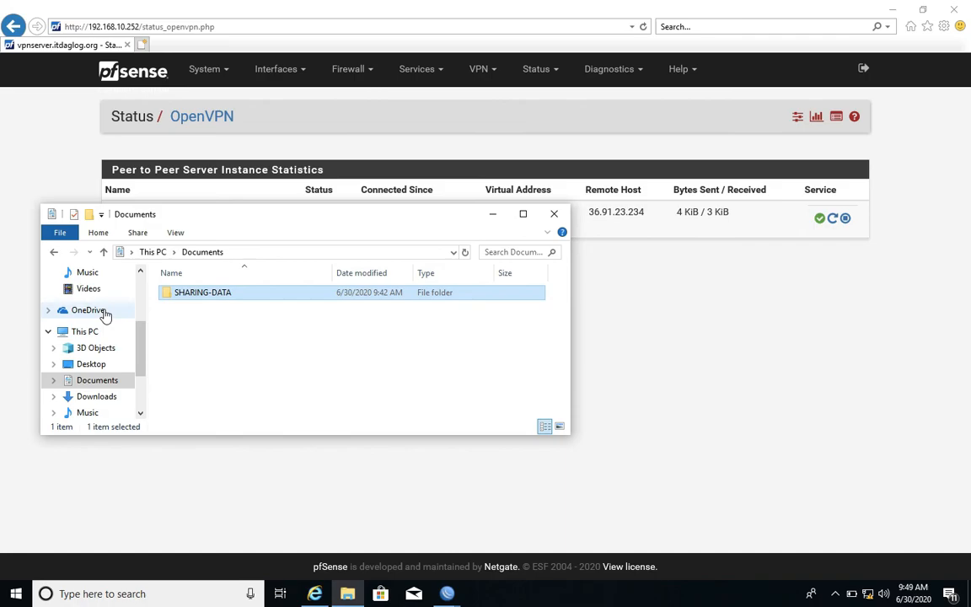
On the head office PC, copy the winbox application from the Desktop folder into SHARING-DATA in Documents.
scroll(105, 314, "up", 1)
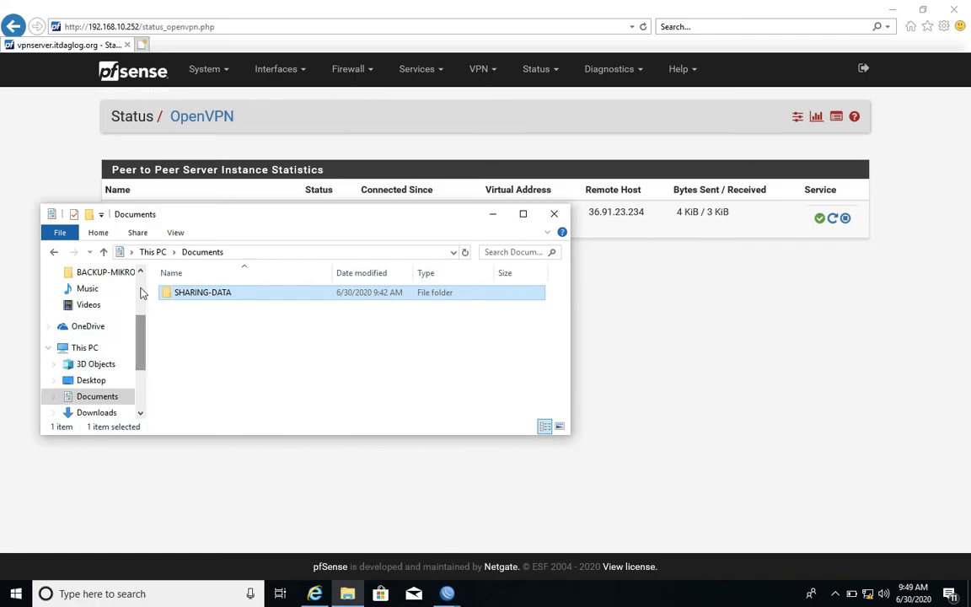
scroll(142, 293, "up", 2)
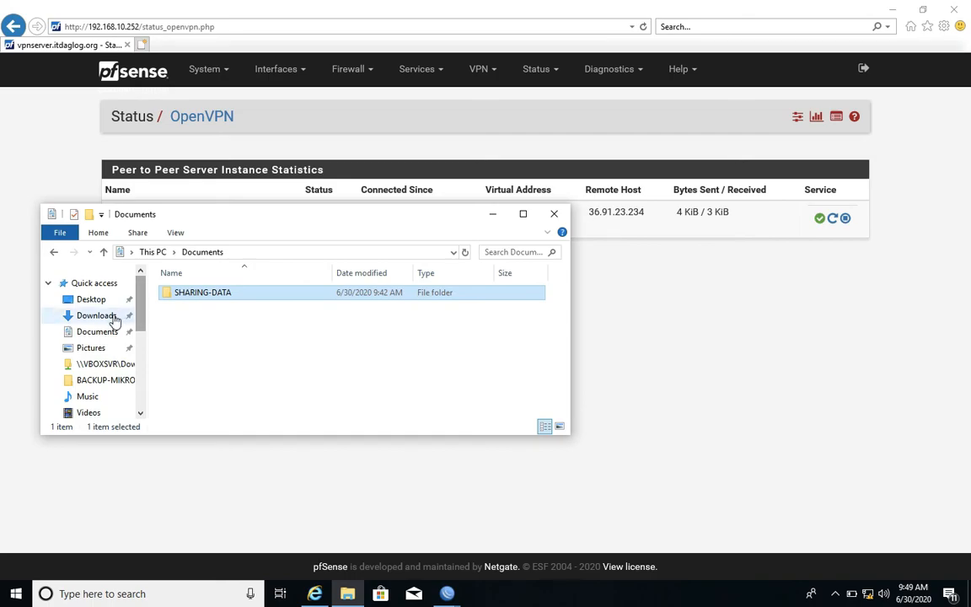
left_click(110, 317)
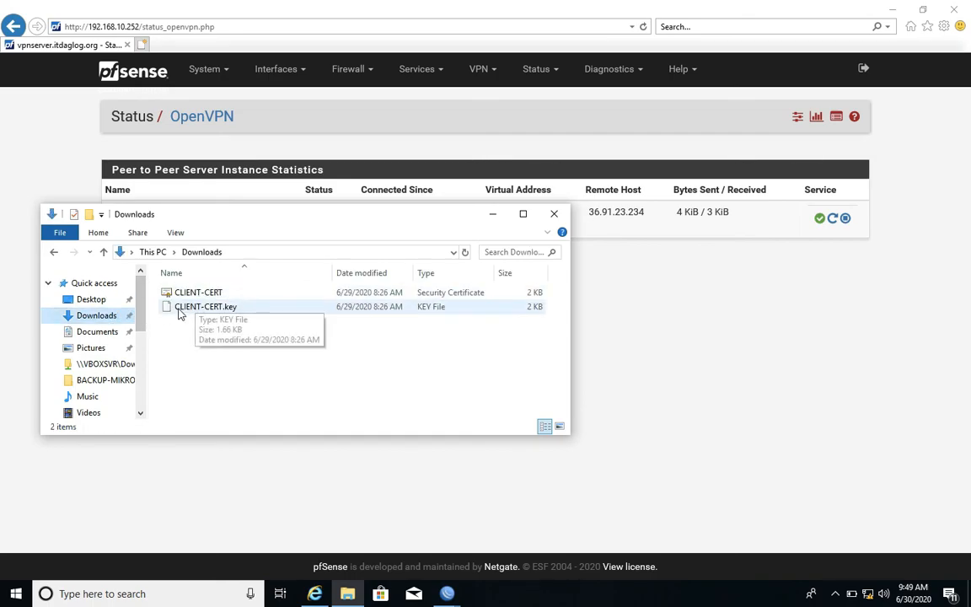
left_click(99, 304)
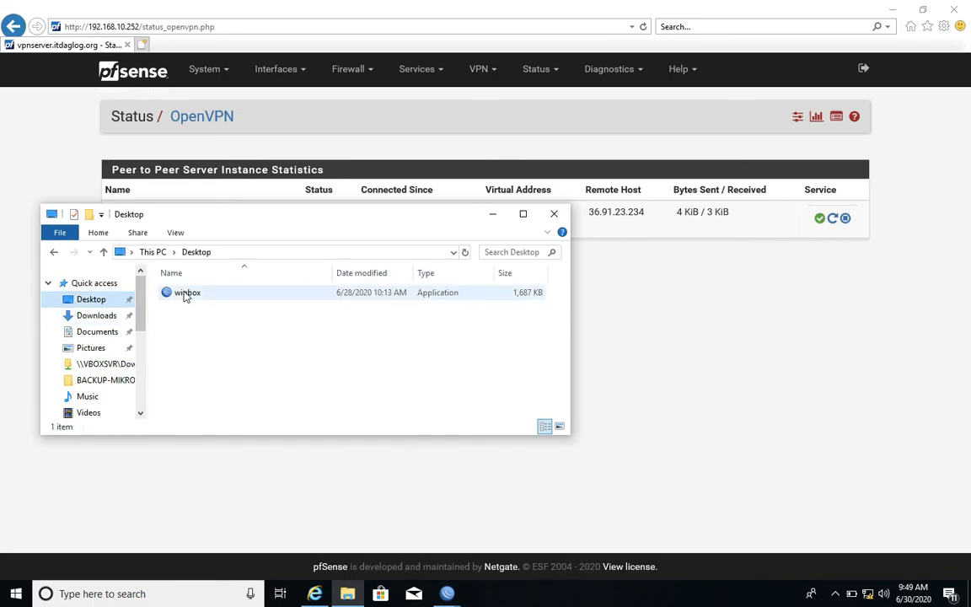
left_click(186, 295)
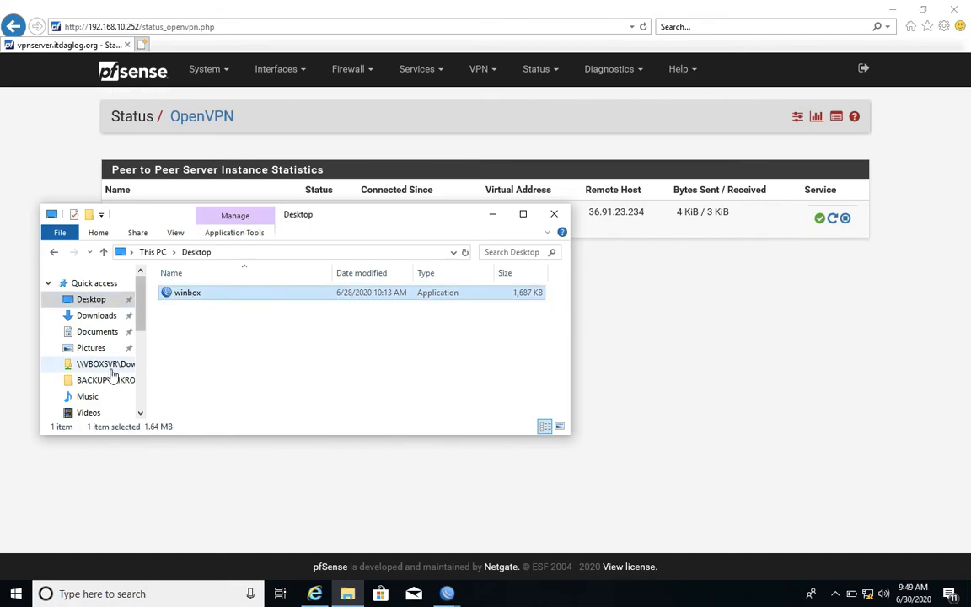
scroll(140, 399, "down", 3)
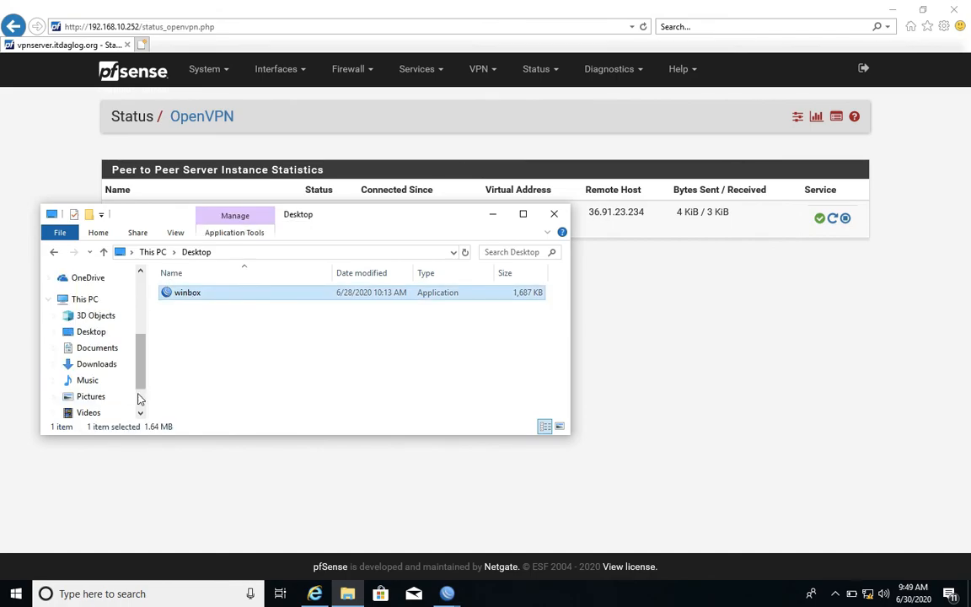
left_click(140, 399)
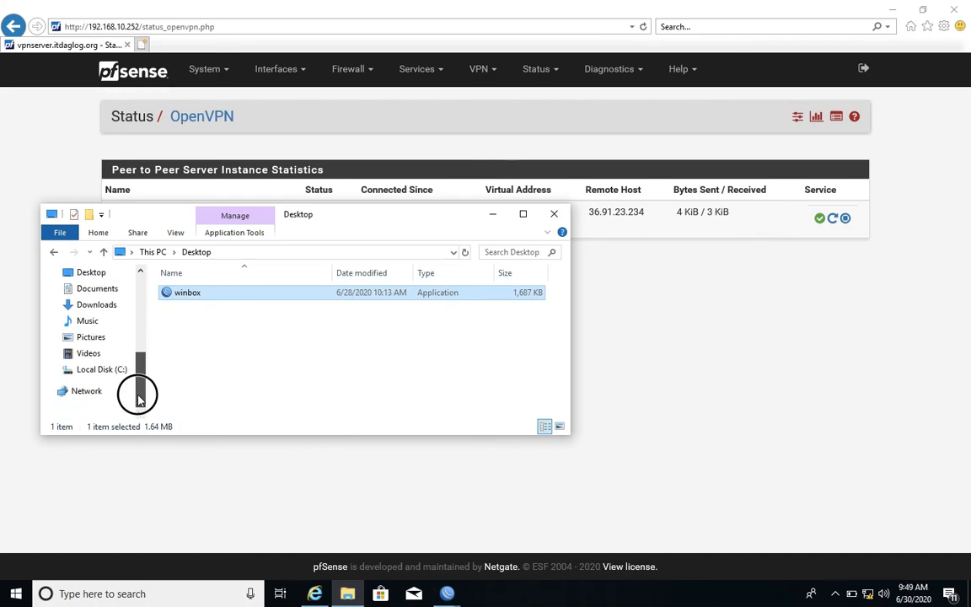
left_click_drag(140, 399, 140, 372)
left_click(108, 332)
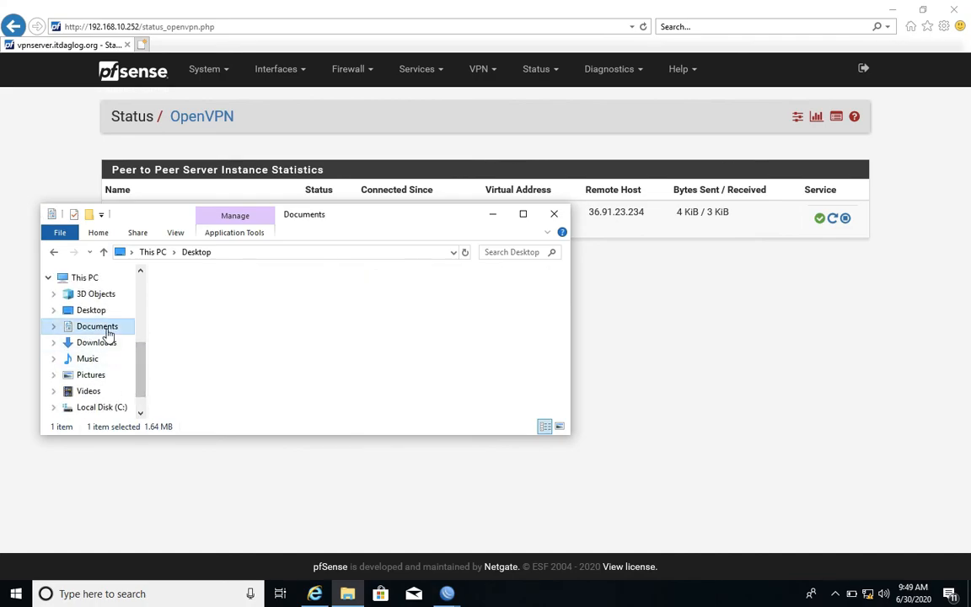
double_click(208, 290)
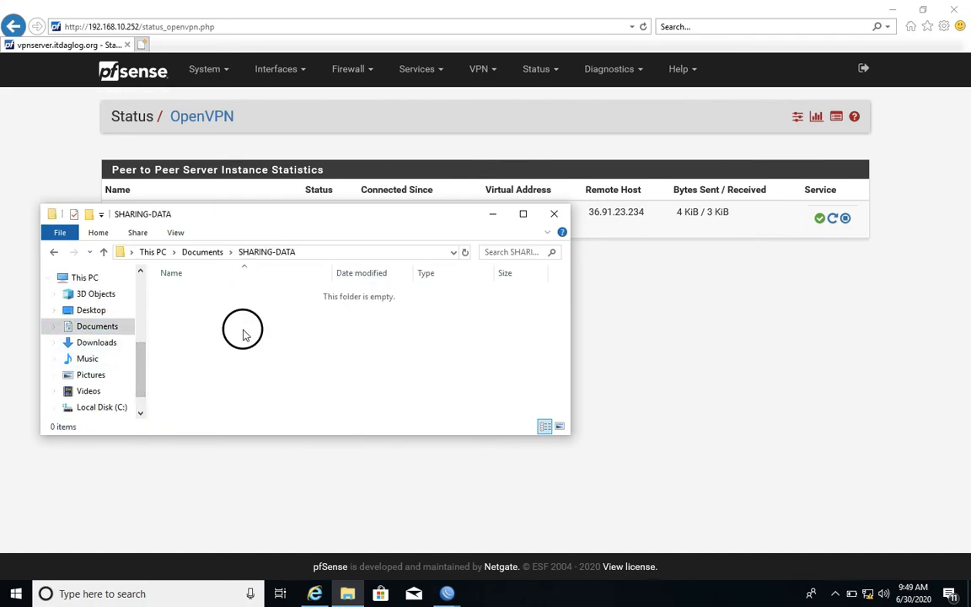
key("ctrl+v")
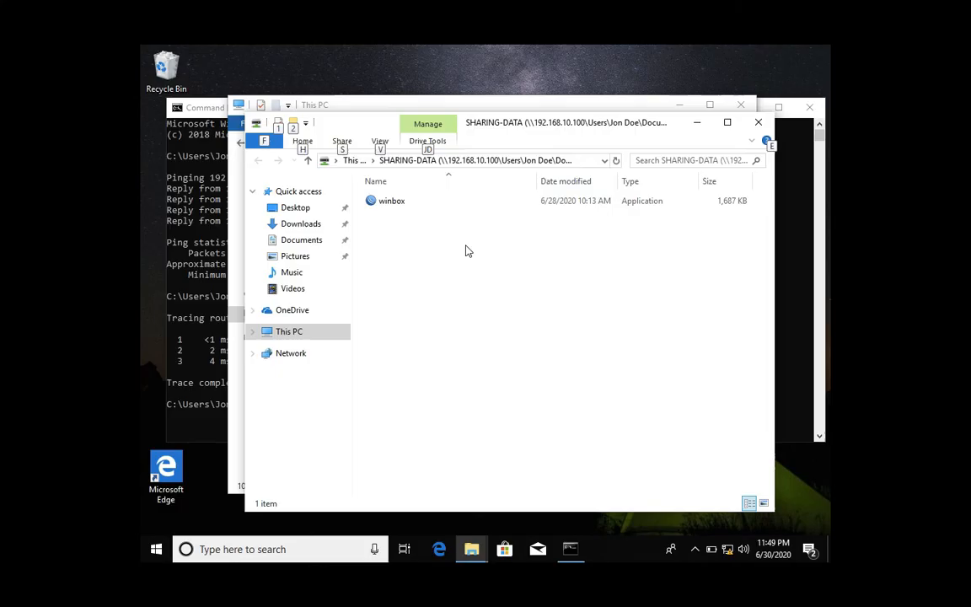
On the branch PC, copy winbox from the mapped SHARING-DATA drive and paste it into the Desktop folder.
left_click(379, 202)
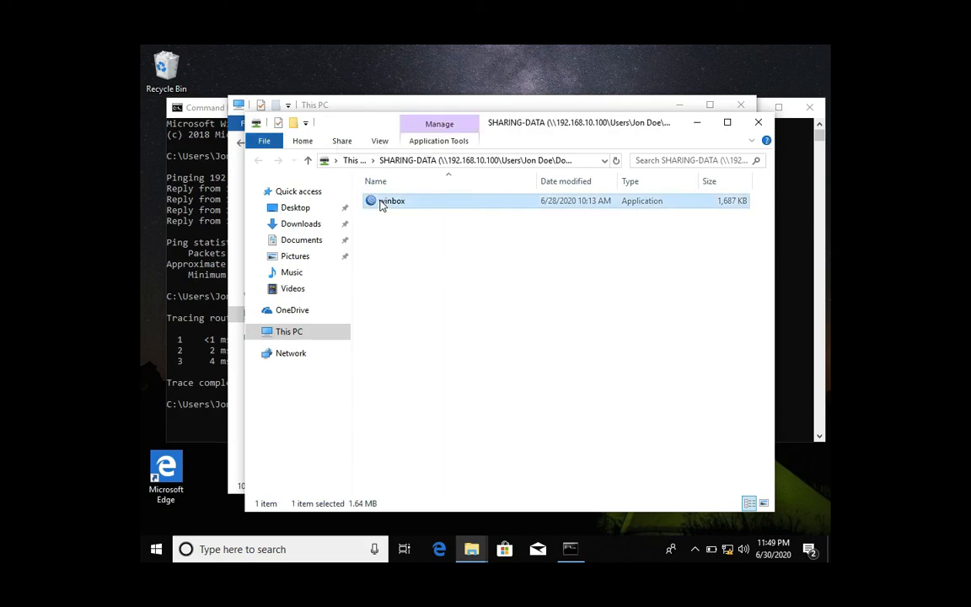
right_click(381, 205)
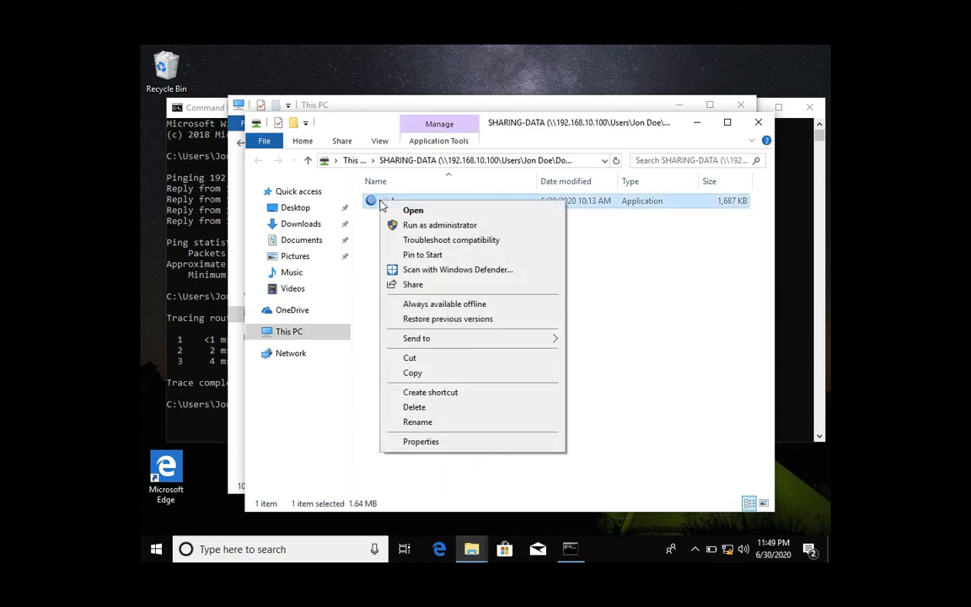
left_click(413, 374)
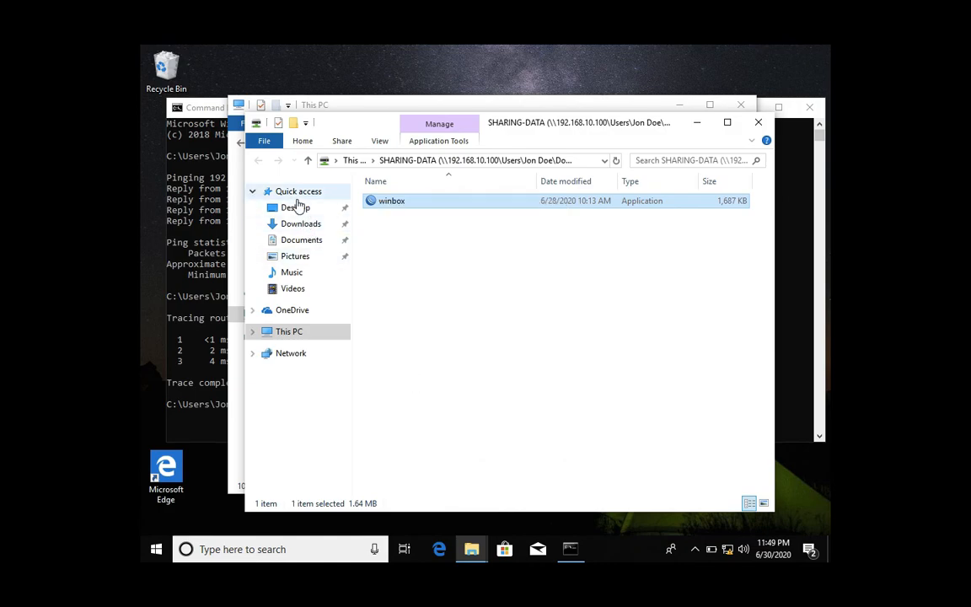
left_click(295, 209)
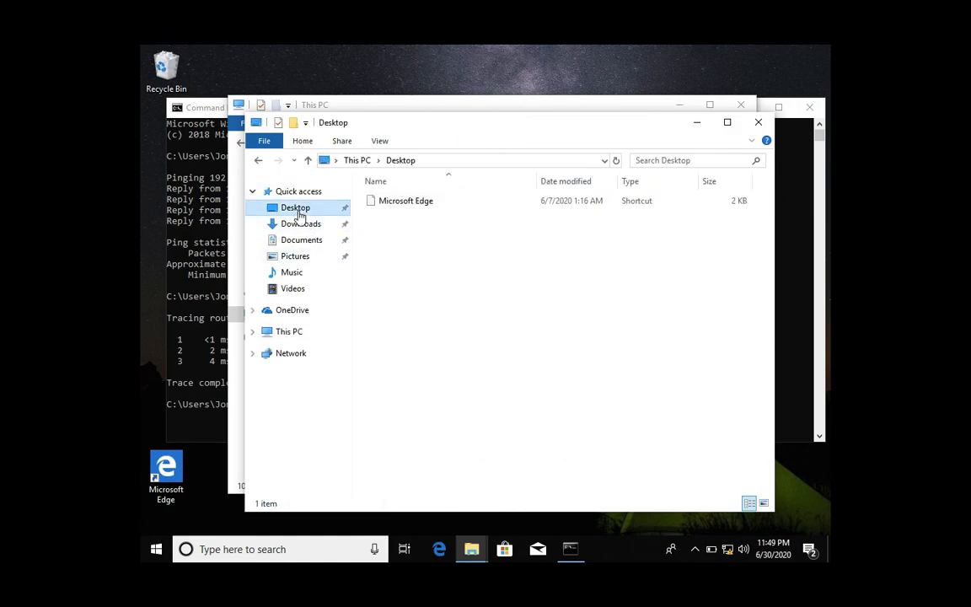
right_click(411, 274)
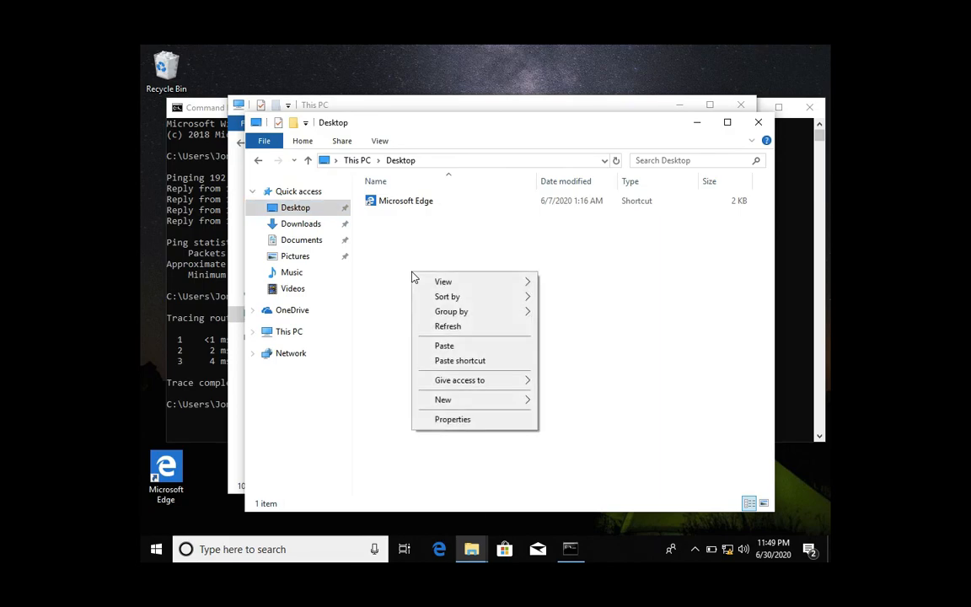
left_click(444, 347)
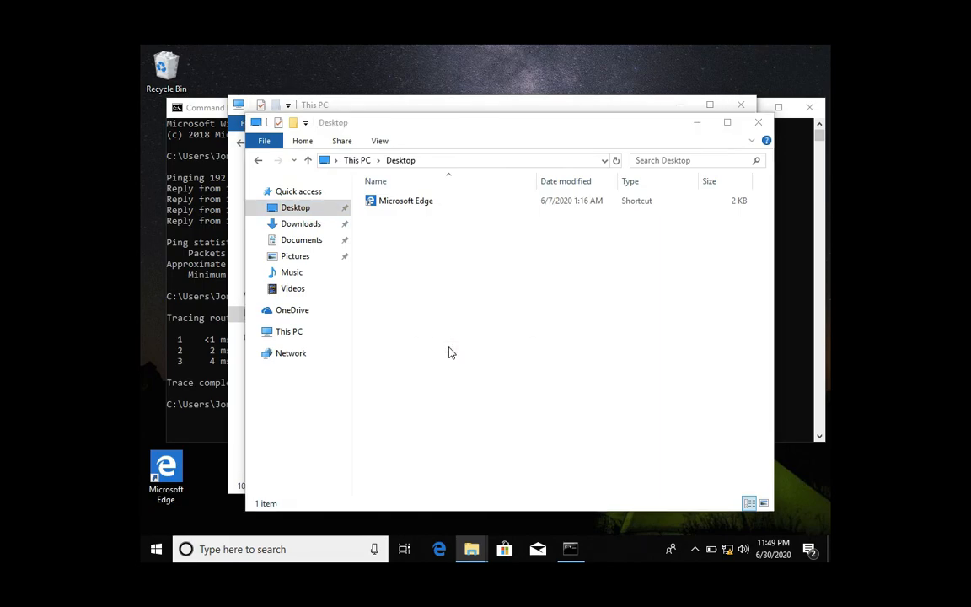